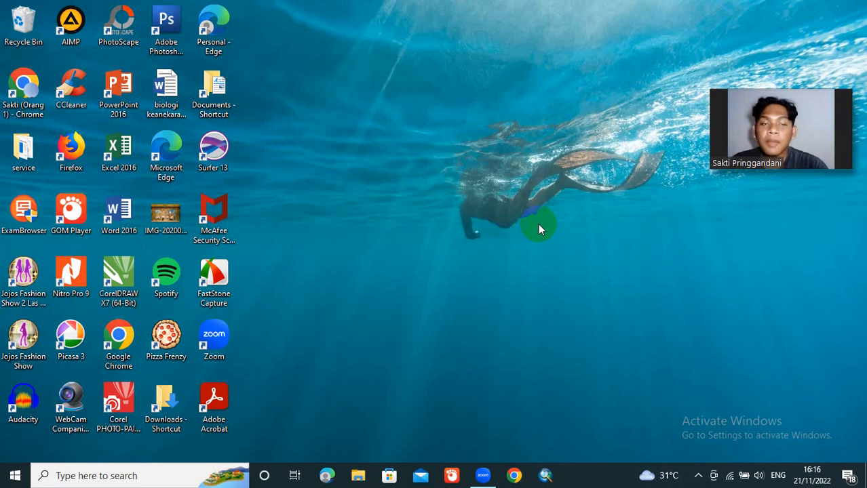
Step: Launch ArcMap and create a new blank map from My Templates
{"action": "left_click", "coordinate": [547, 477]}
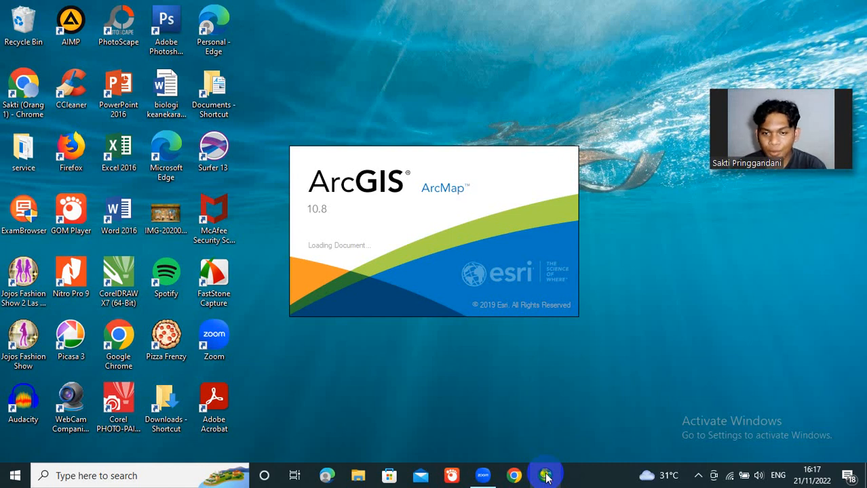
{"action": "left_click", "coordinate": [546, 477]}
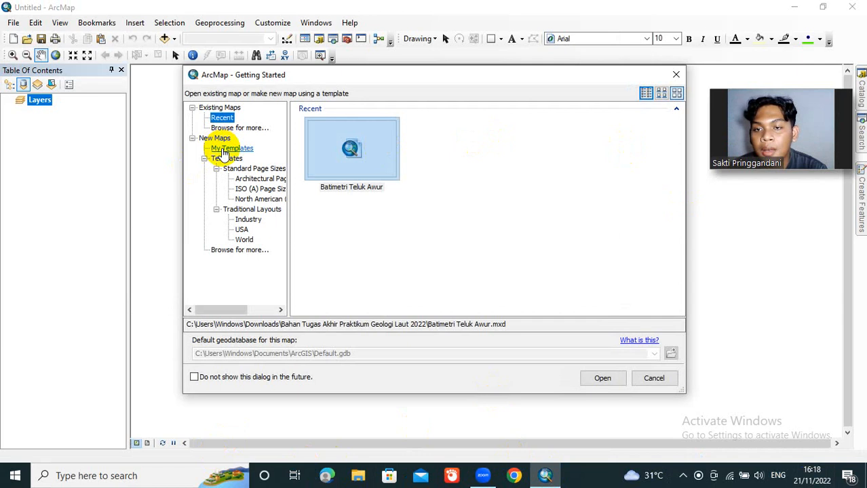
{"action": "left_click", "coordinate": [224, 151]}
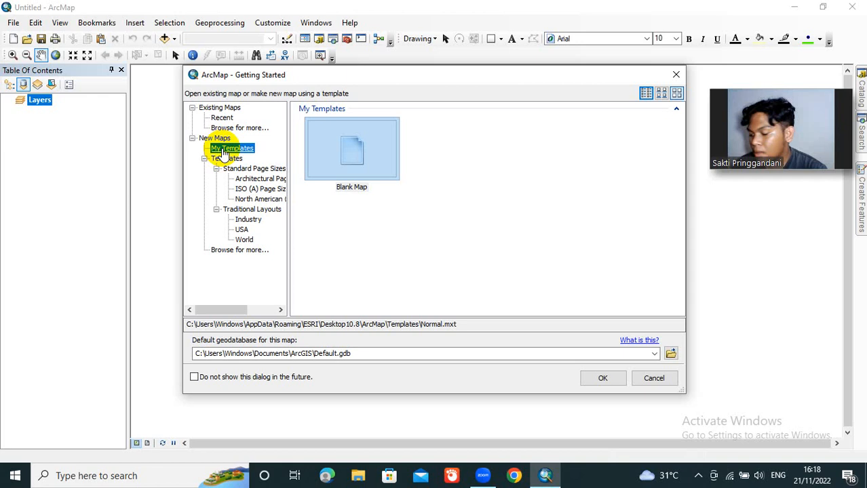
{"action": "left_click", "coordinate": [615, 380]}
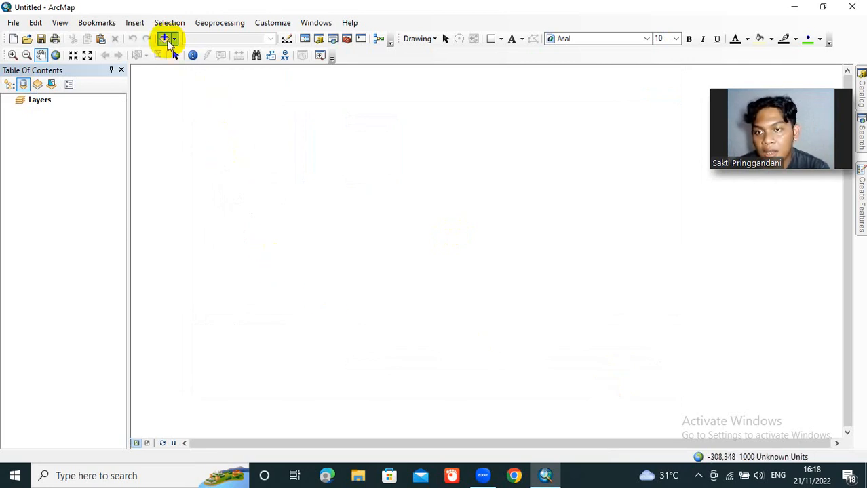
Step: Add the satellite image Teluk Awur_f1.tif to the map as a layer
{"action": "left_click", "coordinate": [168, 40]}
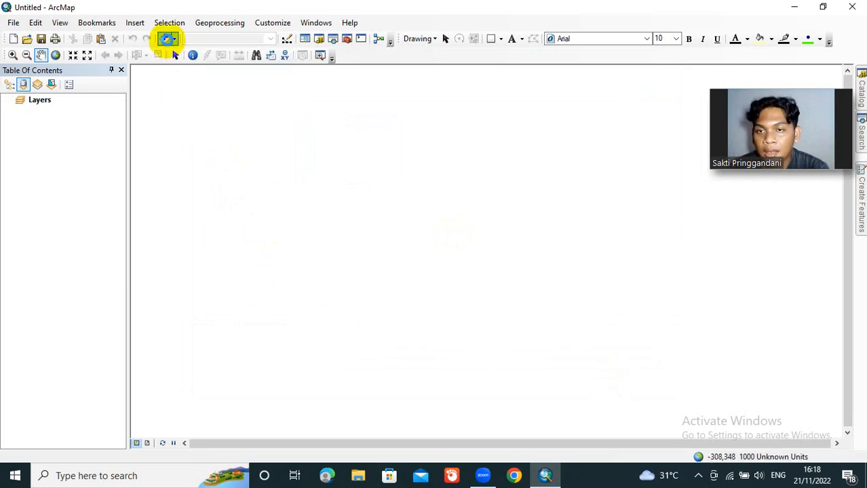
{"action": "right_click", "coordinate": [169, 43]}
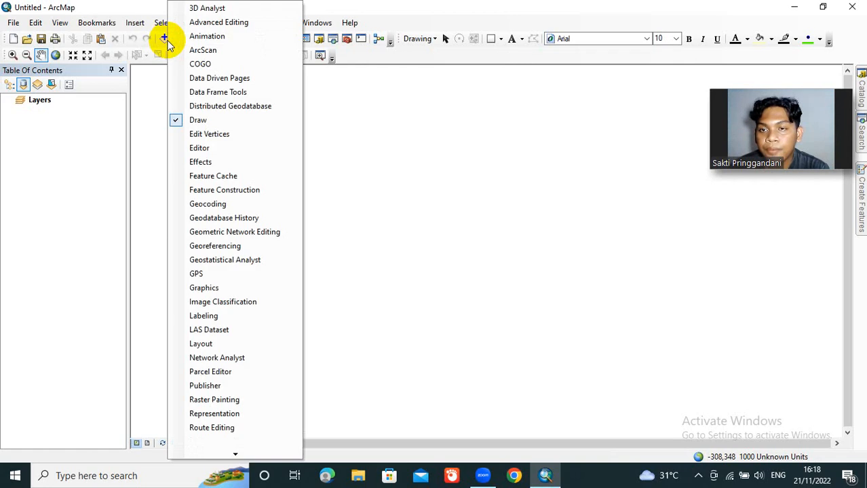
{"action": "left_click", "coordinate": [155, 77]}
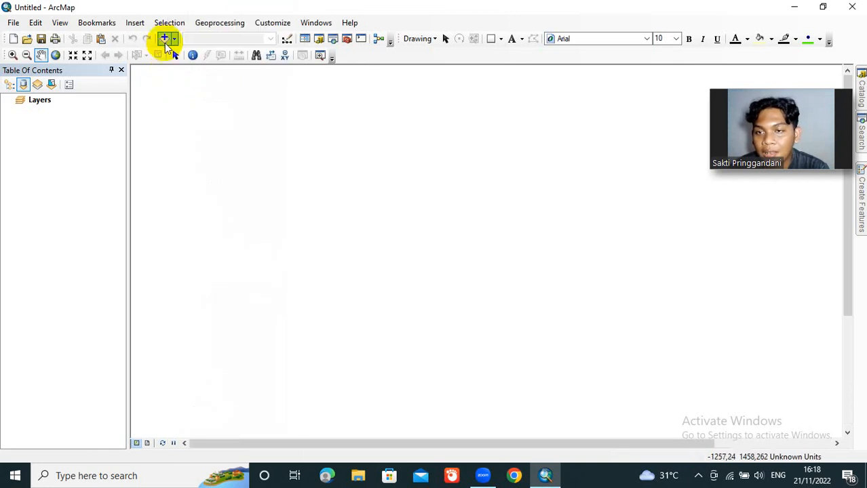
{"action": "left_click", "coordinate": [166, 42]}
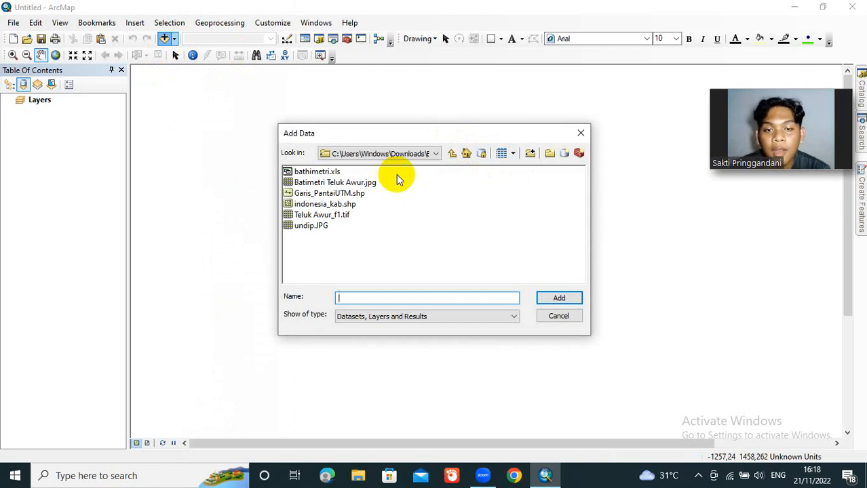
{"action": "left_click", "coordinate": [345, 217]}
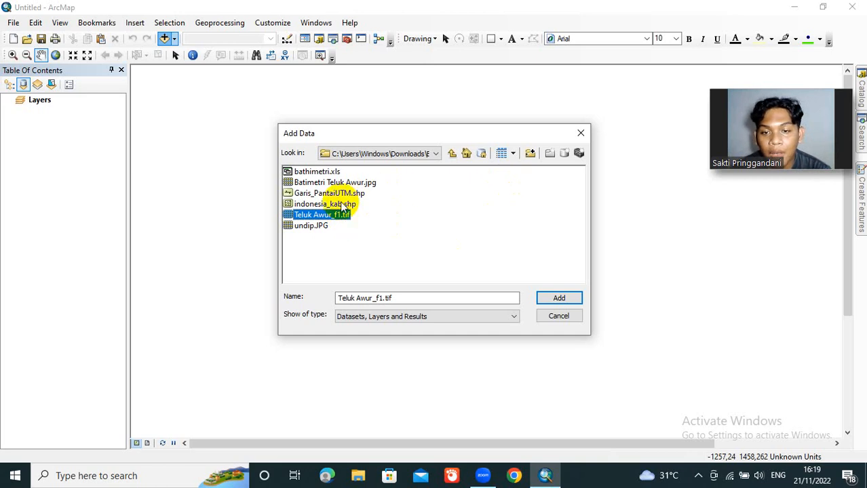
{"action": "left_click", "coordinate": [559, 298]}
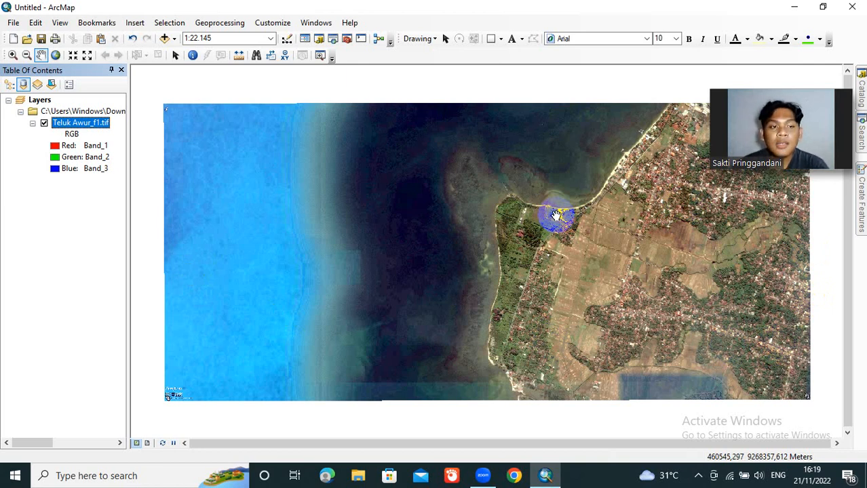
Step: Start a new polyline shapefile named "Garis pantai" in the connected folder Bahan Tugas Akhir Praktikum Geologi Laut 2022
{"action": "mouse_move", "coordinate": [833, 158]}
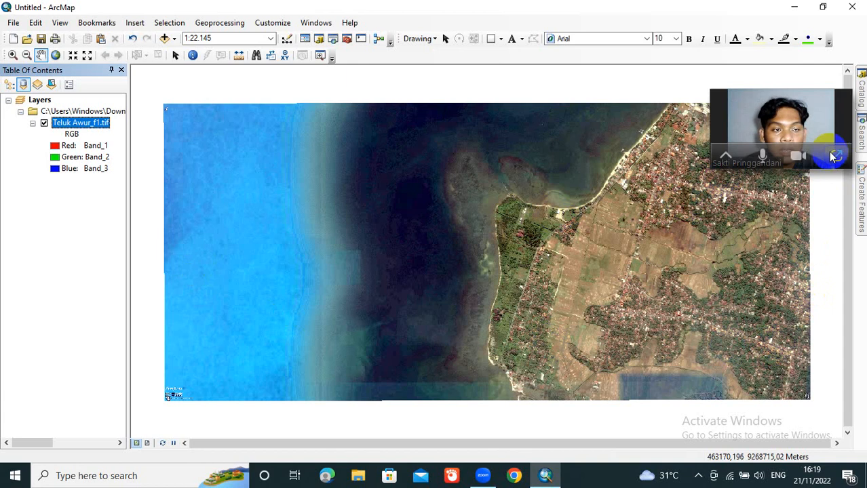
{"action": "left_click_drag", "start_coordinate": [819, 130], "coordinate": [819, 407]}
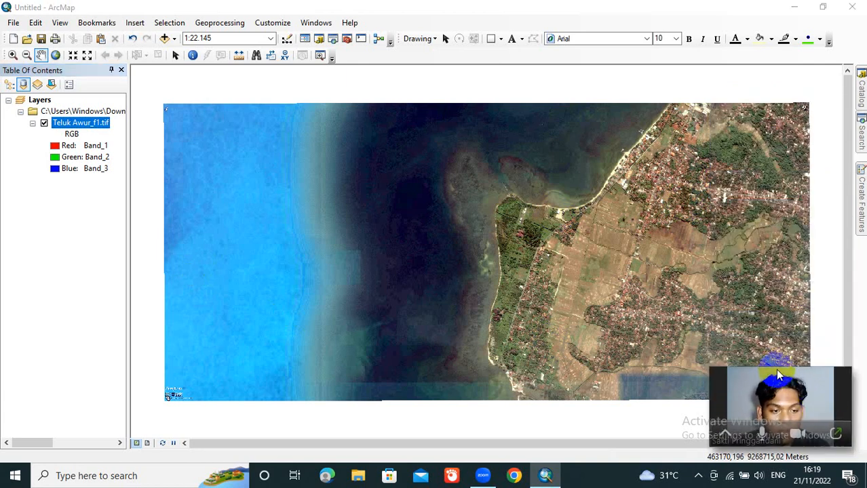
{"action": "left_click", "coordinate": [862, 95]}
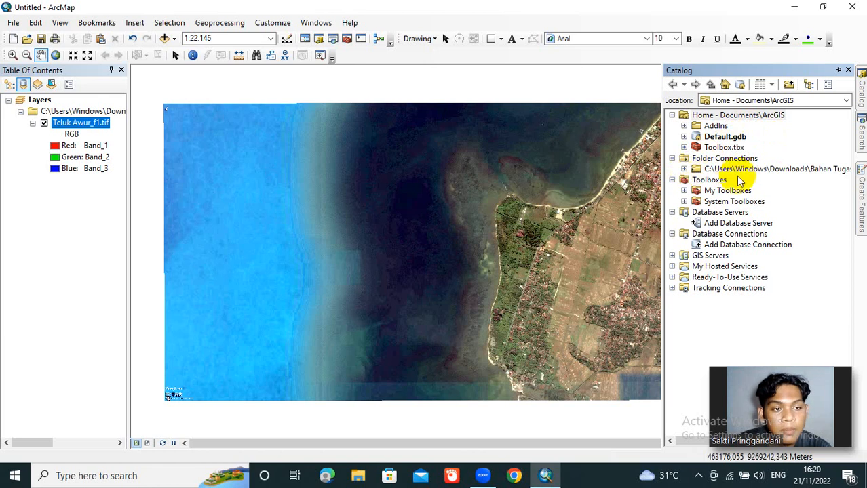
{"action": "right_click", "coordinate": [834, 171]}
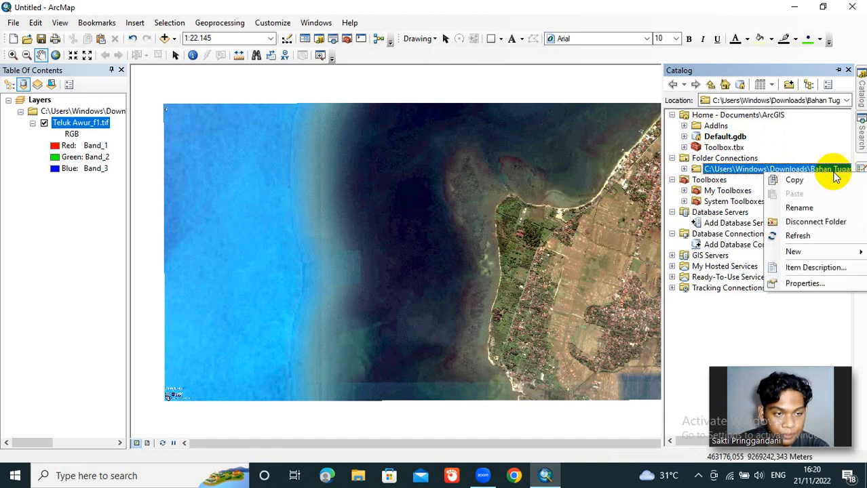
{"action": "mouse_move", "coordinate": [812, 253]}
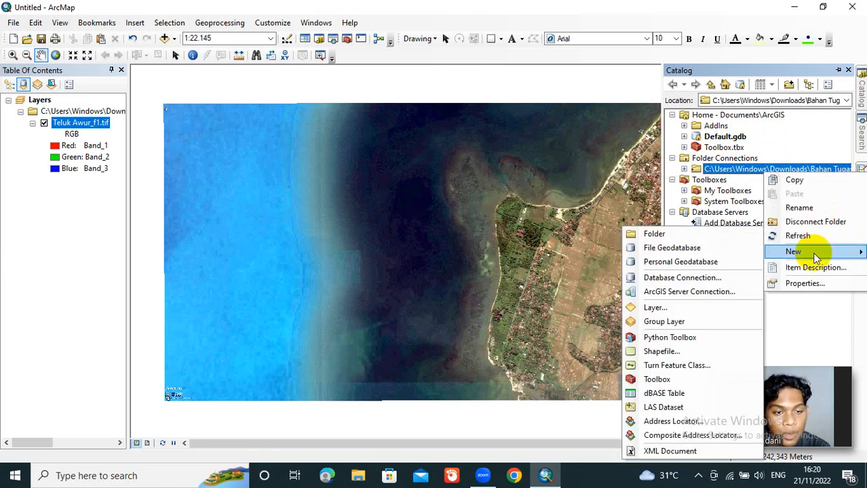
{"action": "left_click", "coordinate": [692, 352]}
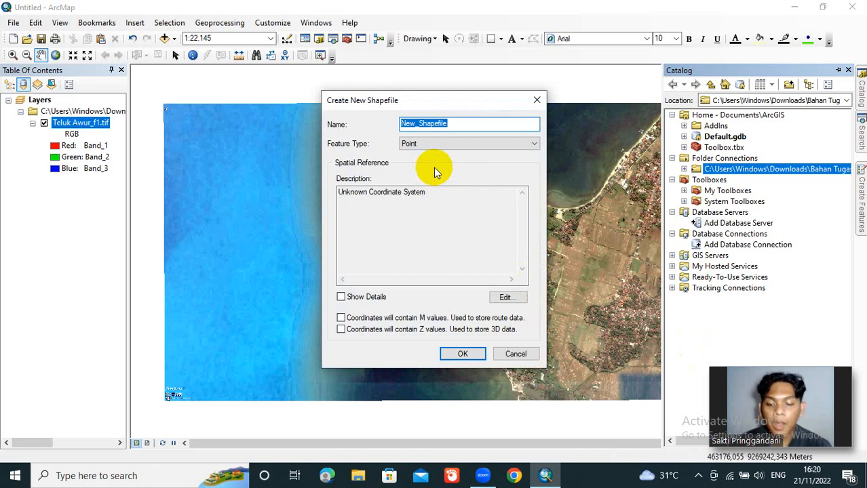
{"action": "type", "text": "Garis "}
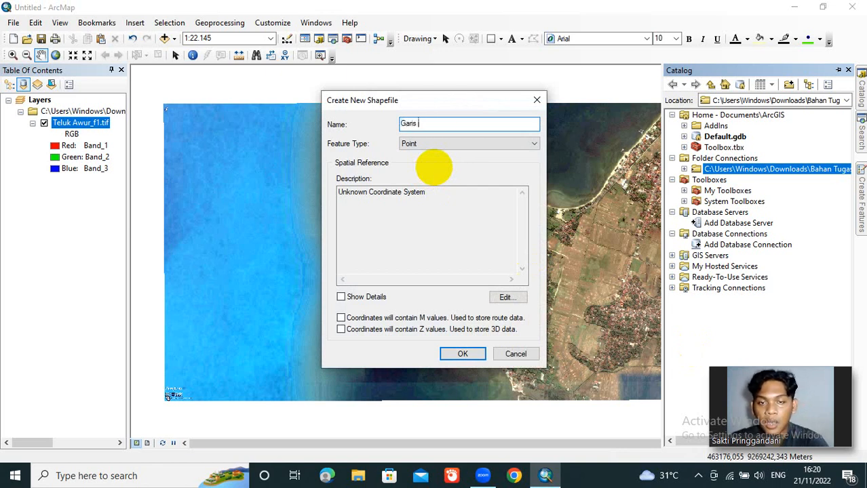
{"action": "type", "text": "panti"}
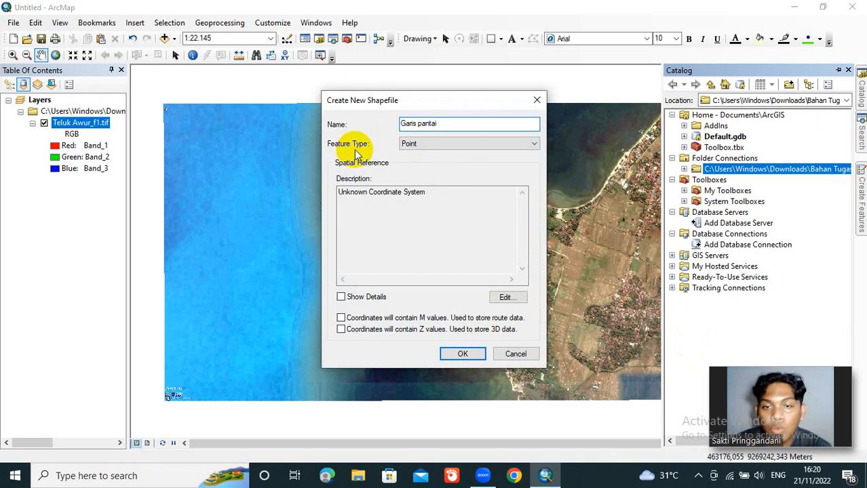
{"action": "left_click", "coordinate": [534, 144]}
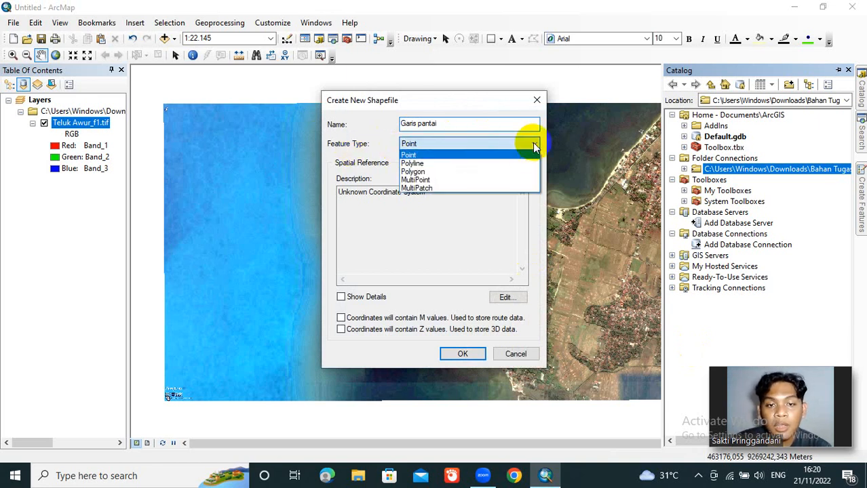
{"action": "left_click", "coordinate": [508, 166]}
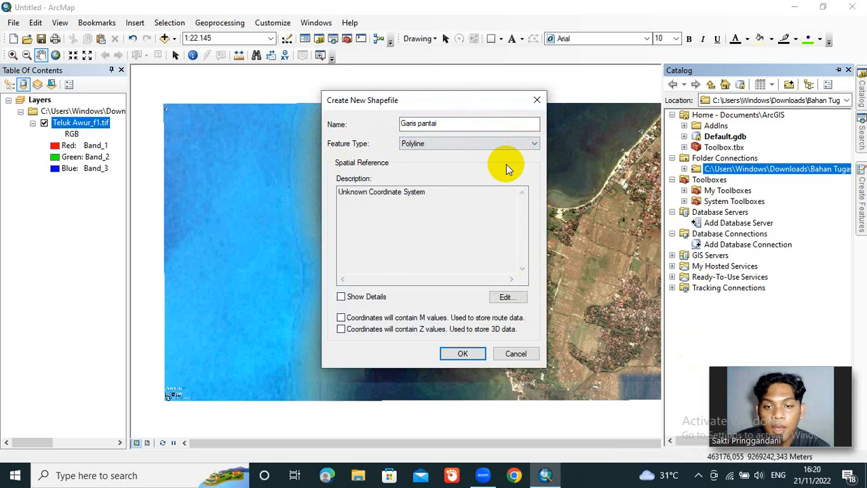
{"action": "left_click", "coordinate": [509, 297]}
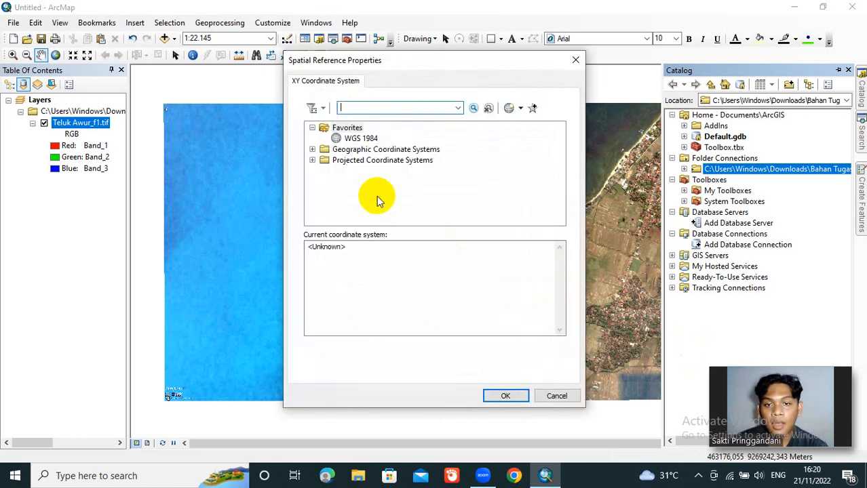
{"action": "left_click", "coordinate": [370, 139]}
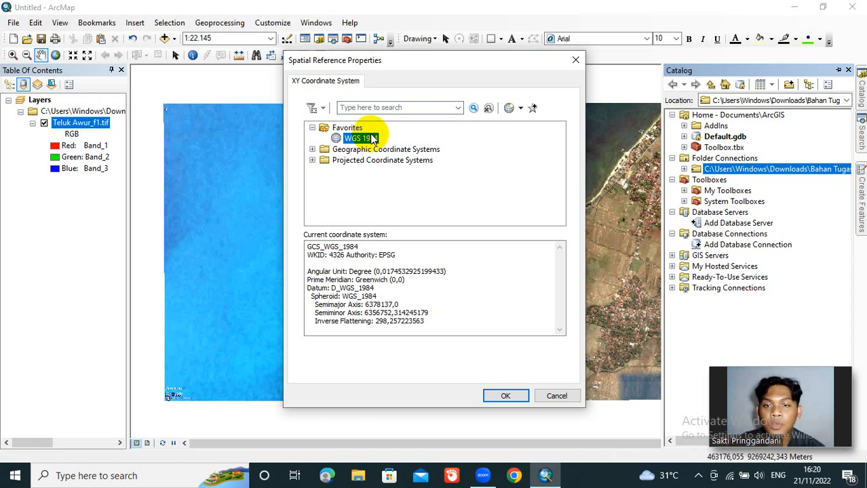
{"action": "left_click", "coordinate": [372, 109]}
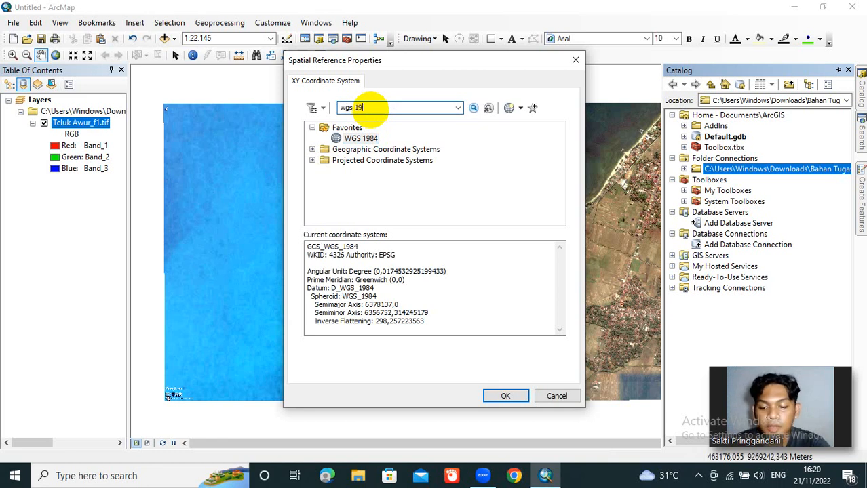
{"action": "left_click", "coordinate": [472, 109]}
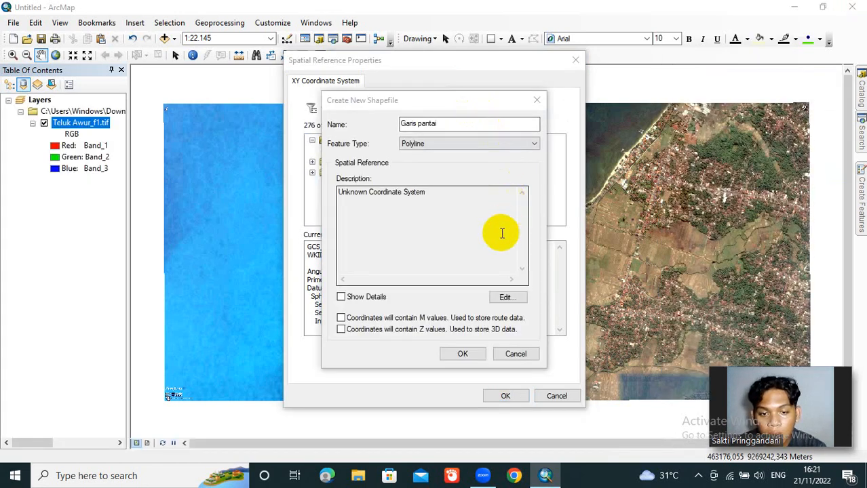
Step: Search the coordinate systems for "wgs 1984" and assign the geographic WGS 1984 system to the new shapefile
{"action": "left_click", "coordinate": [506, 299]}
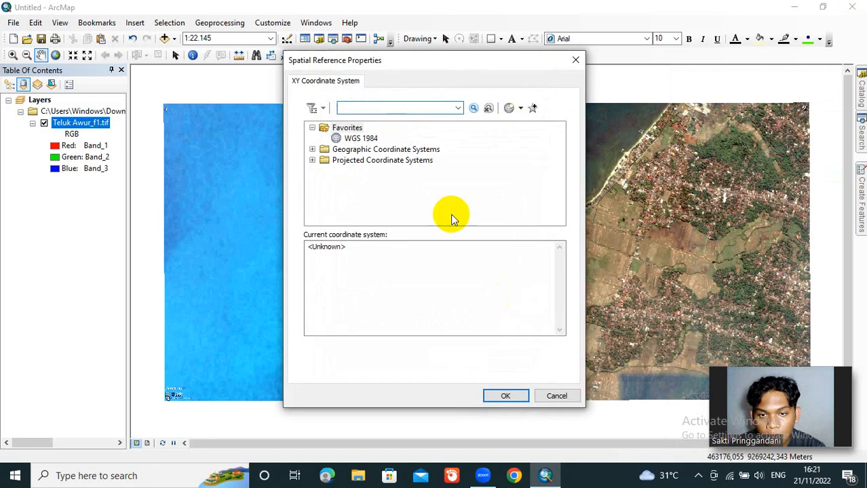
{"action": "left_click", "coordinate": [366, 139]}
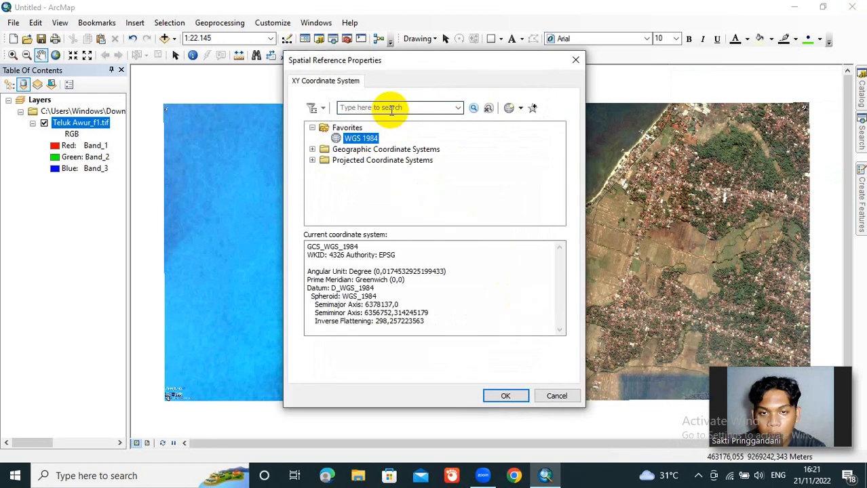
{"action": "left_click", "coordinate": [391, 110]}
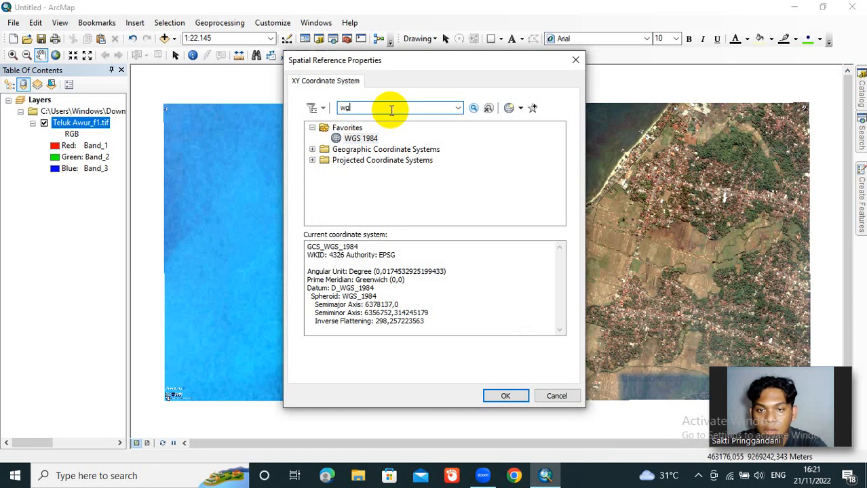
{"action": "type", "text": "wgs 1984"}
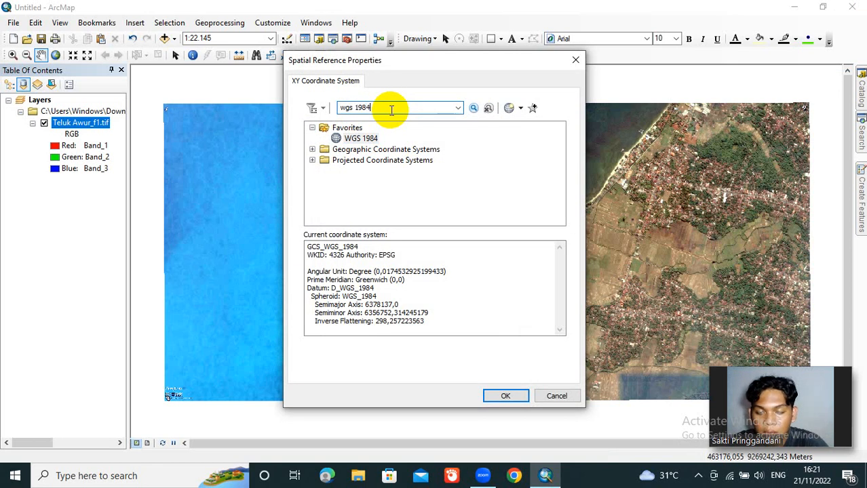
{"action": "left_click", "coordinate": [473, 109]}
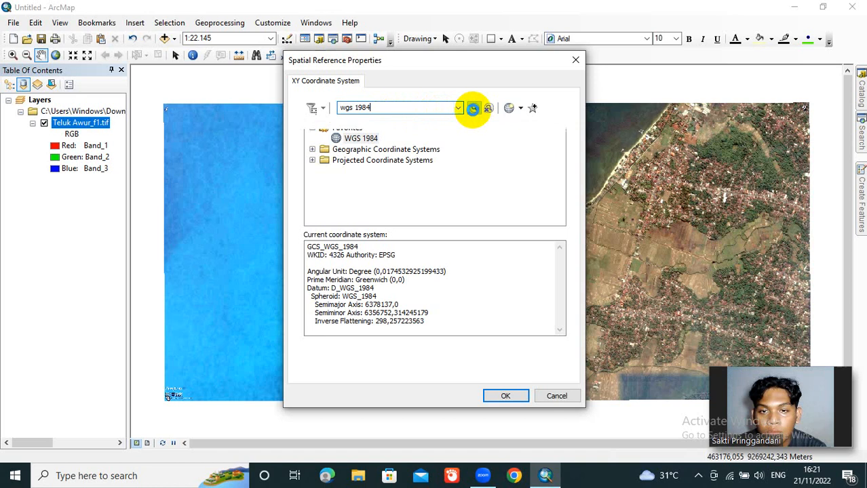
{"action": "left_click", "coordinate": [473, 108]}
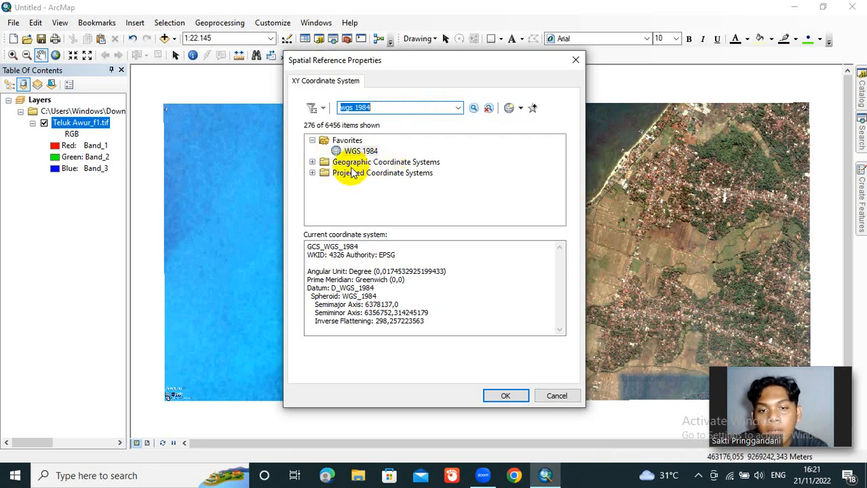
{"action": "left_click", "coordinate": [312, 163]}
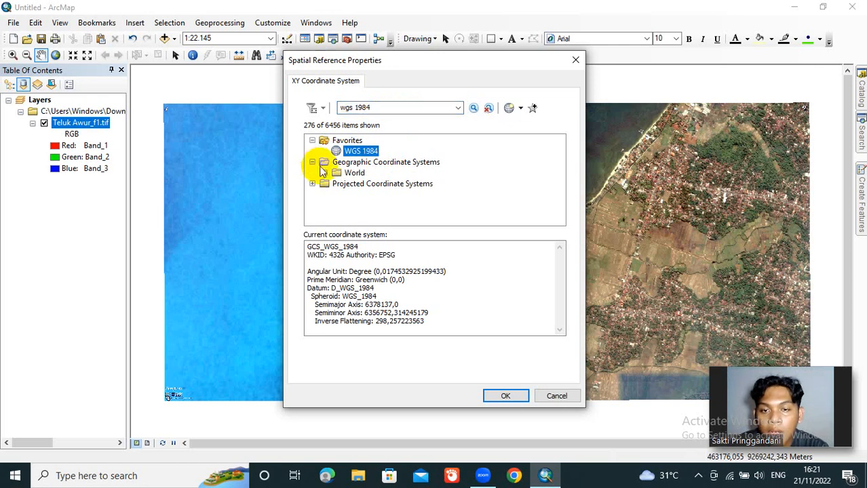
{"action": "left_click", "coordinate": [324, 173]}
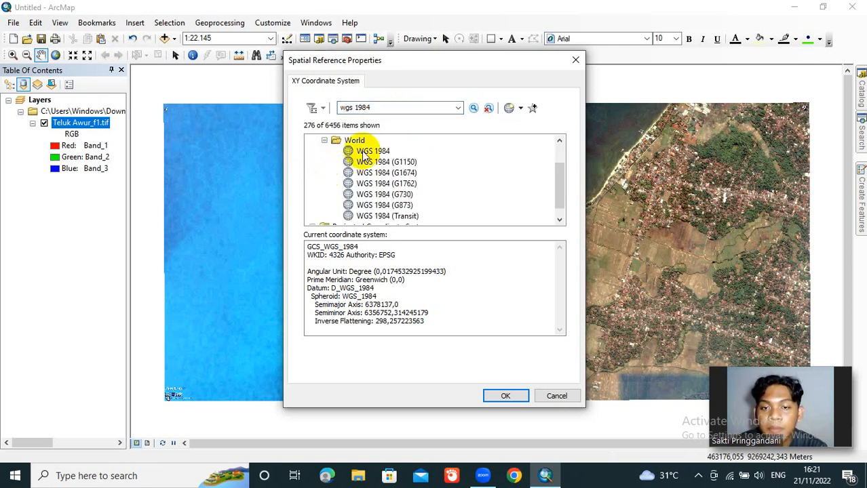
{"action": "right_click", "coordinate": [365, 153]}
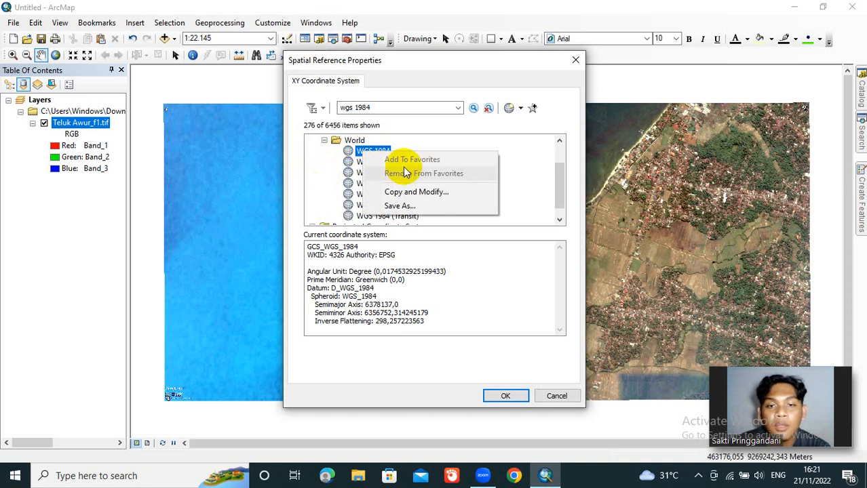
{"action": "left_click", "coordinate": [561, 169]}
{"action": "left_click_drag", "start_coordinate": [561, 169], "coordinate": [562, 151]}
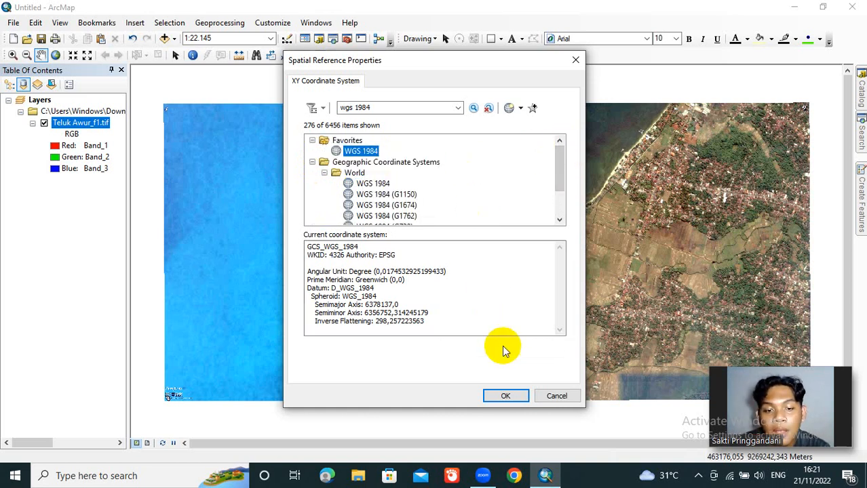
{"action": "left_click", "coordinate": [517, 399]}
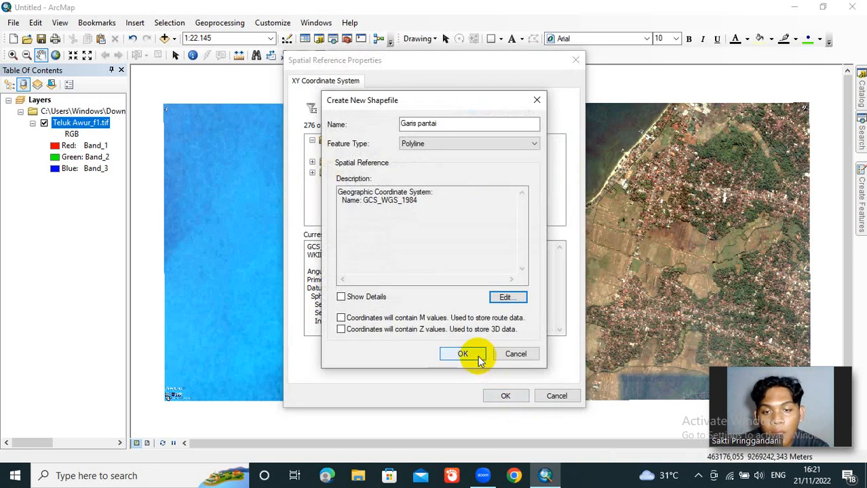
Step: Finish creating the Garis pantai polyline shapefile and start an edit session on its layer
{"action": "left_click", "coordinate": [478, 358]}
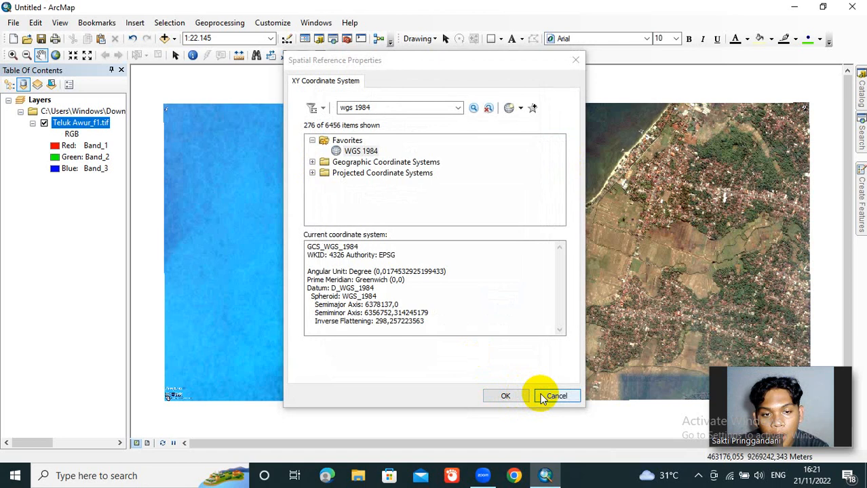
{"action": "left_click", "coordinate": [543, 399]}
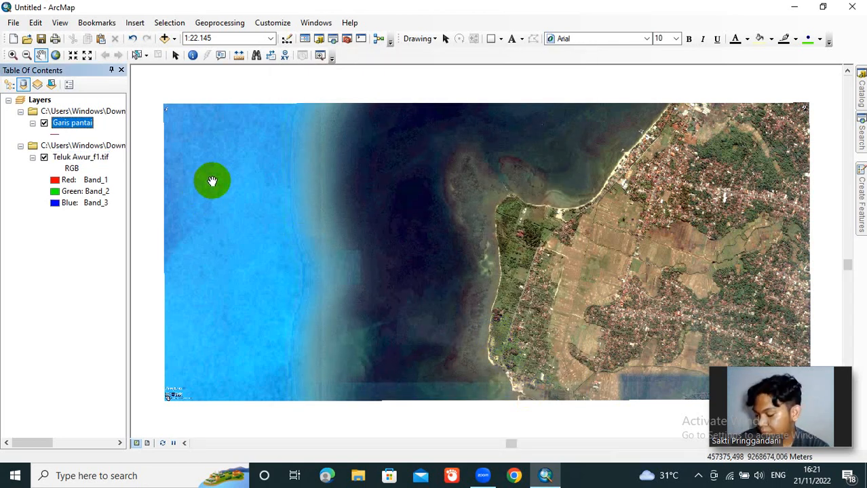
{"action": "double_click", "coordinate": [67, 124]}
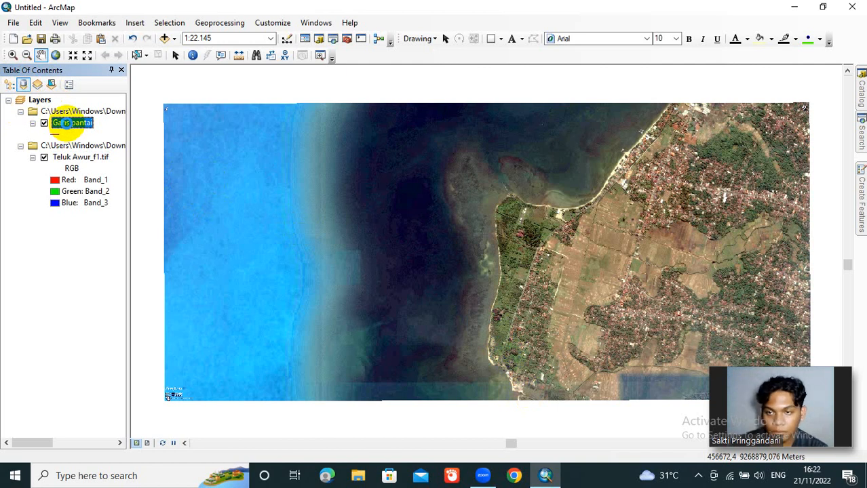
{"action": "right_click", "coordinate": [67, 124]}
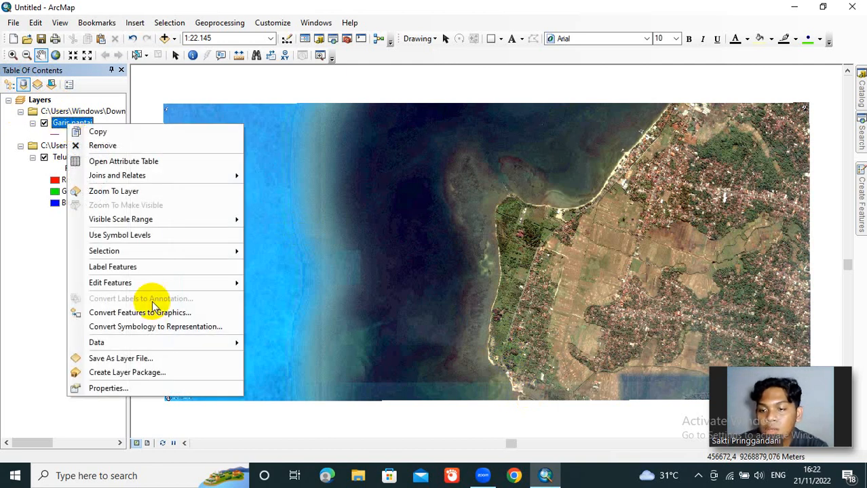
{"action": "mouse_move", "coordinate": [154, 285]}
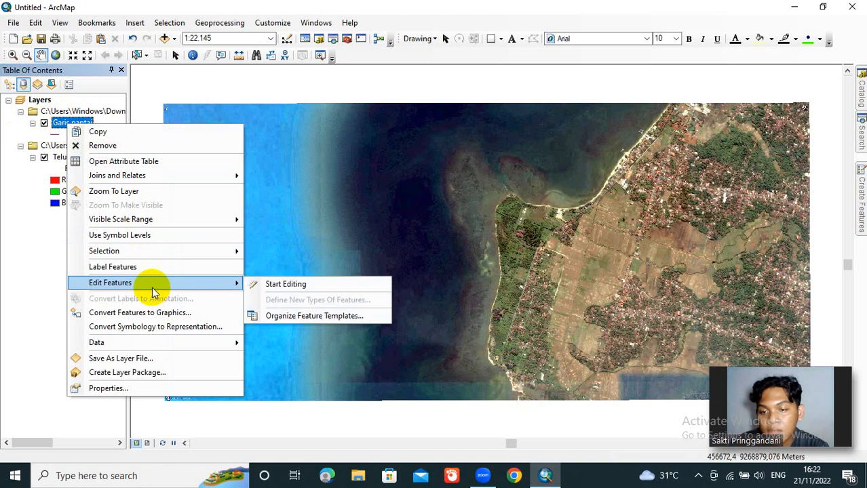
{"action": "left_click", "coordinate": [309, 289]}
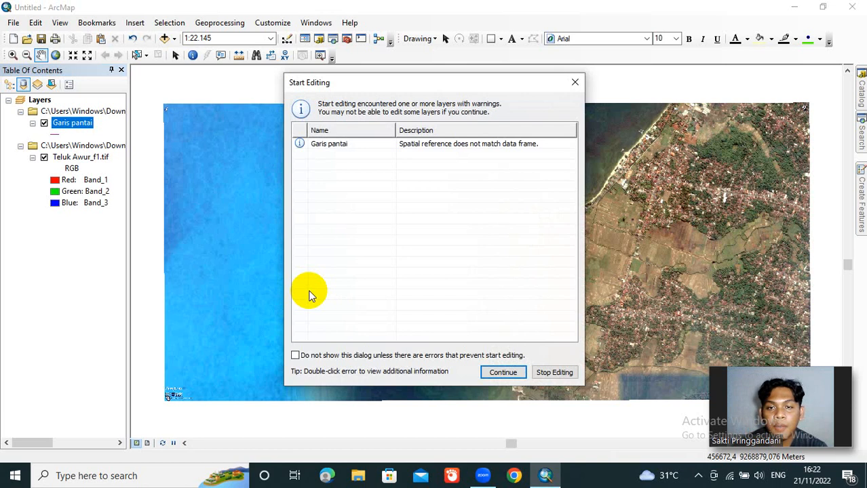
{"action": "left_click", "coordinate": [338, 149]}
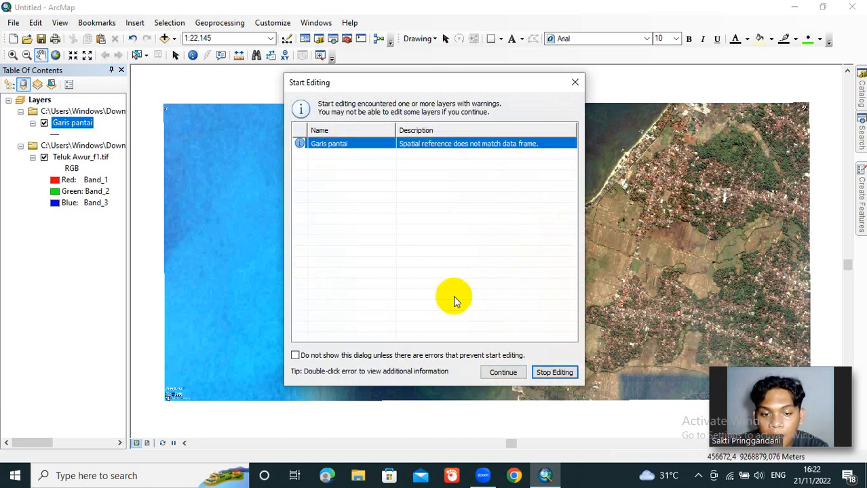
{"action": "left_click", "coordinate": [494, 372]}
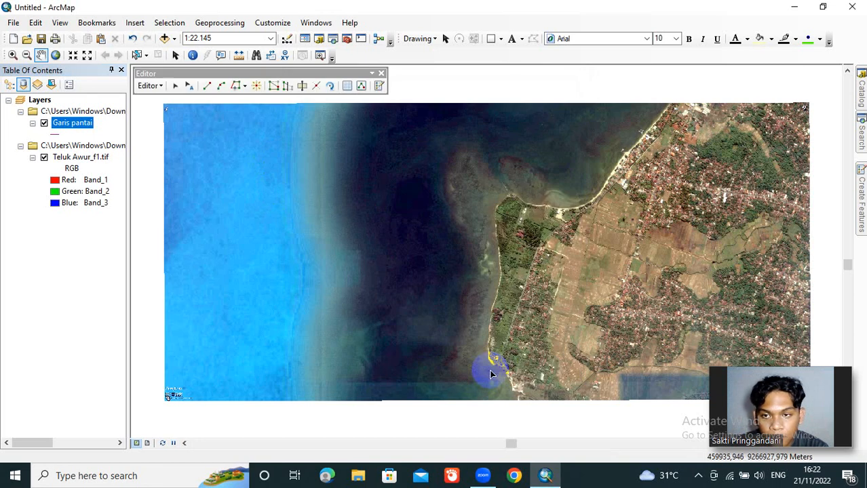
Step: Dock the Editor toolbar beside the other toolbars and activate the Garis pantai feature template with Line as its default tool
{"action": "left_click_drag", "start_coordinate": [309, 73], "coordinate": [442, 53]}
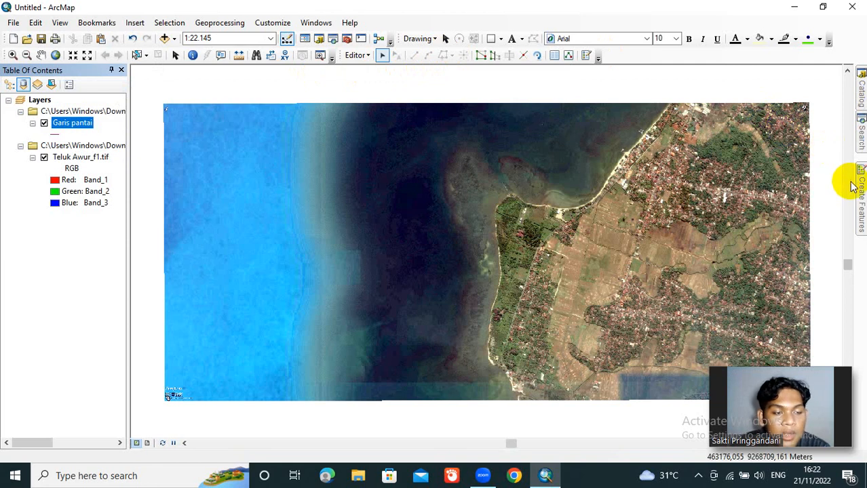
{"action": "mouse_move", "coordinate": [860, 195]}
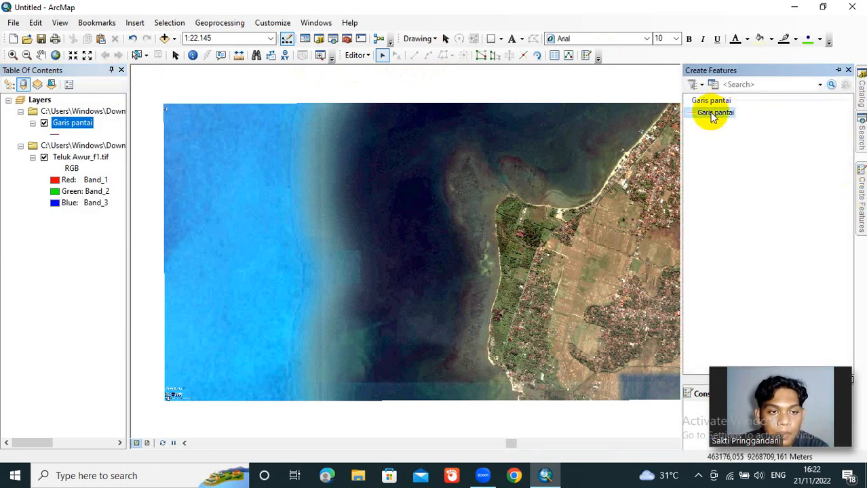
{"action": "double_click", "coordinate": [714, 114]}
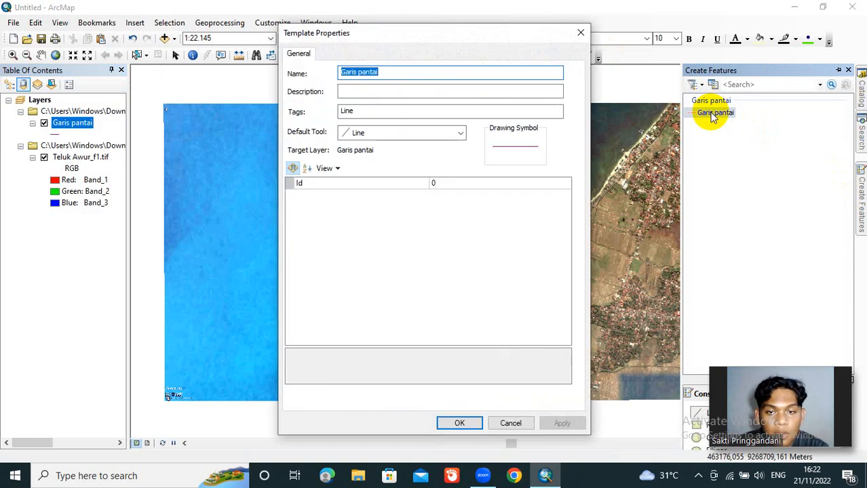
{"action": "left_click", "coordinate": [456, 424]}
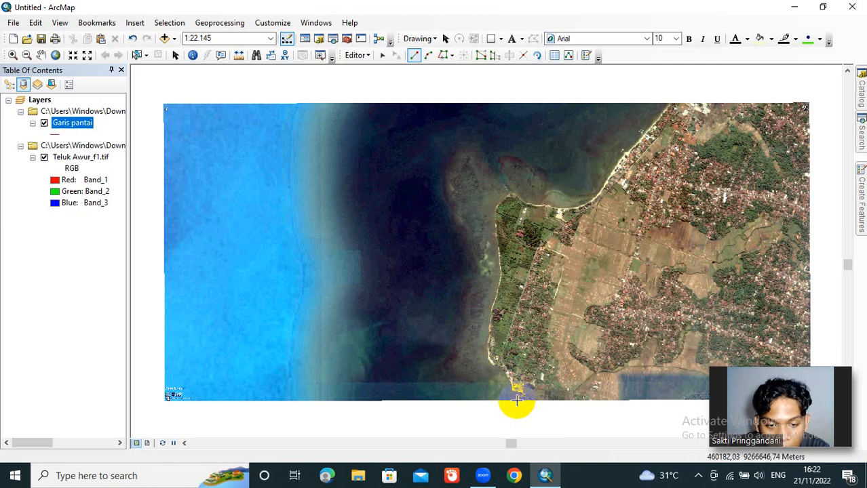
Step: Trace the coastline as a polyline about 2225 m long from the image's southern edge north along the western shore to the headland's tip
{"action": "left_click", "coordinate": [517, 401]}
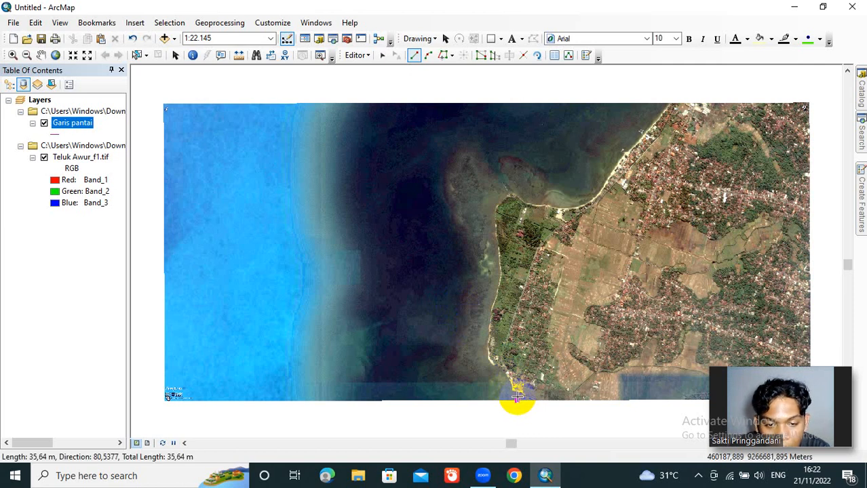
{"action": "left_click", "coordinate": [517, 398]}
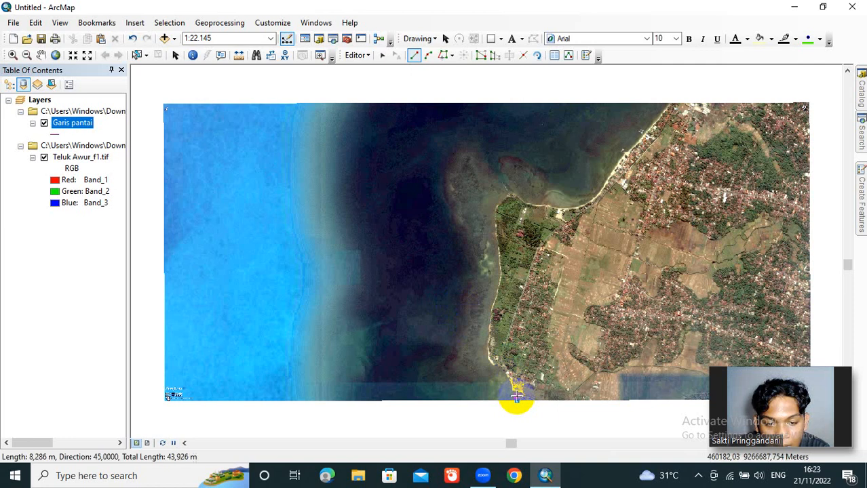
{"action": "left_click", "coordinate": [521, 397]}
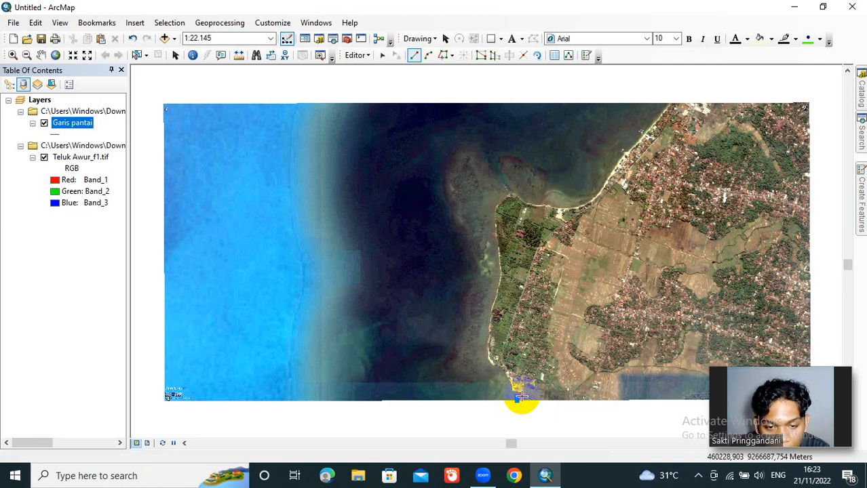
{"action": "left_click", "coordinate": [522, 393]}
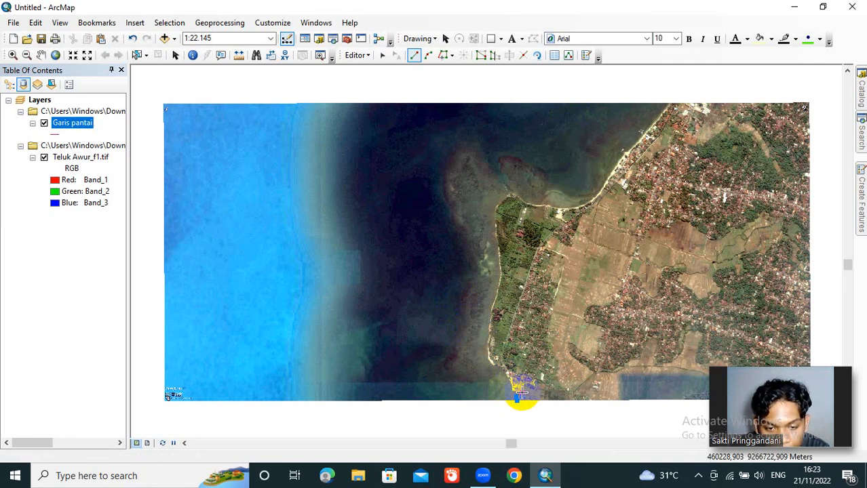
{"action": "left_click", "coordinate": [511, 391]}
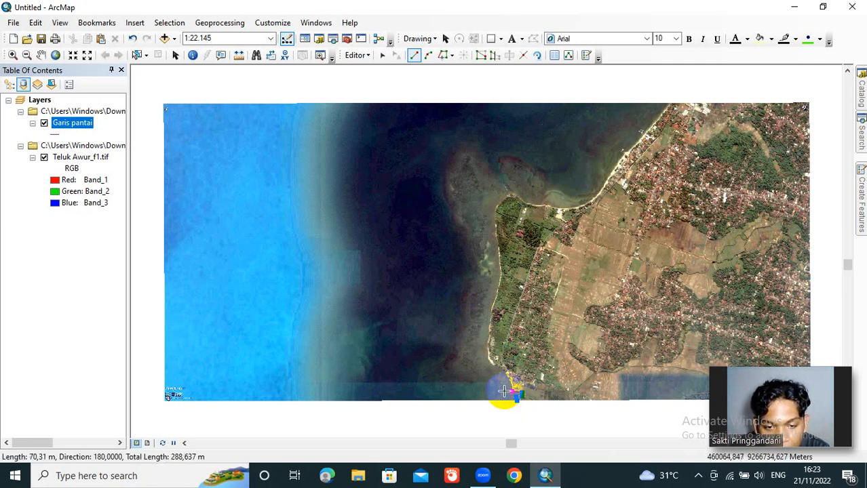
{"action": "left_click", "coordinate": [511, 384]}
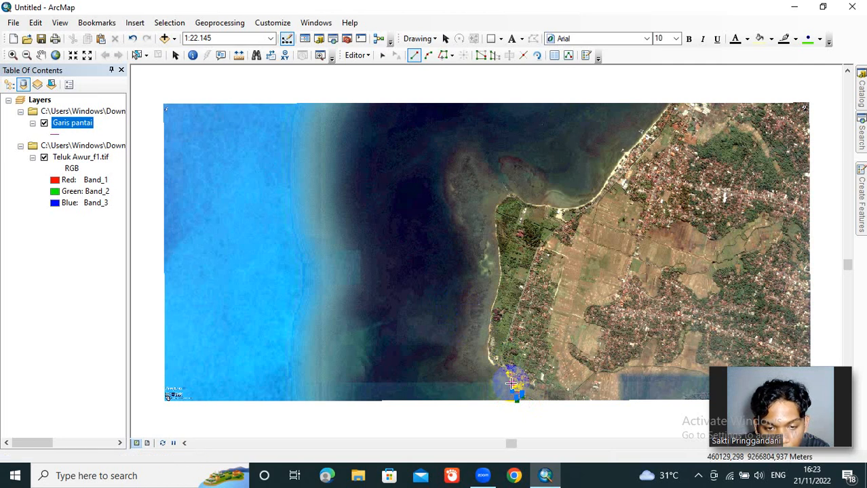
{"action": "left_click", "coordinate": [507, 375]}
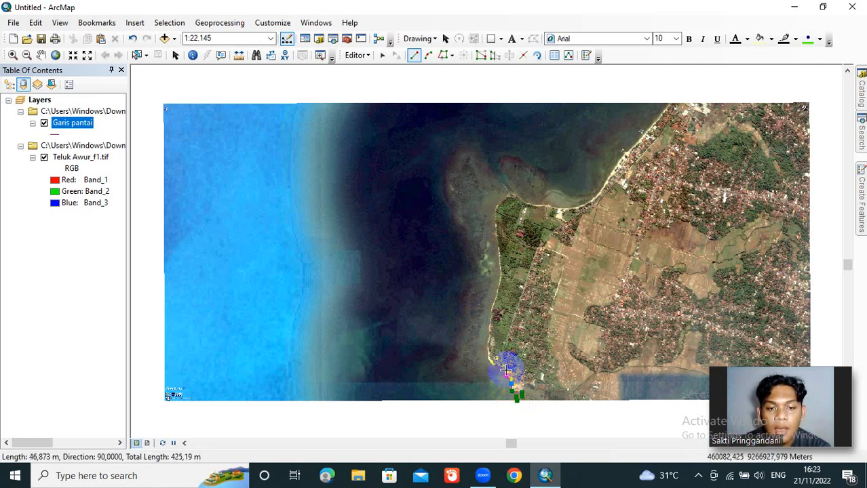
{"action": "left_click", "coordinate": [503, 369]}
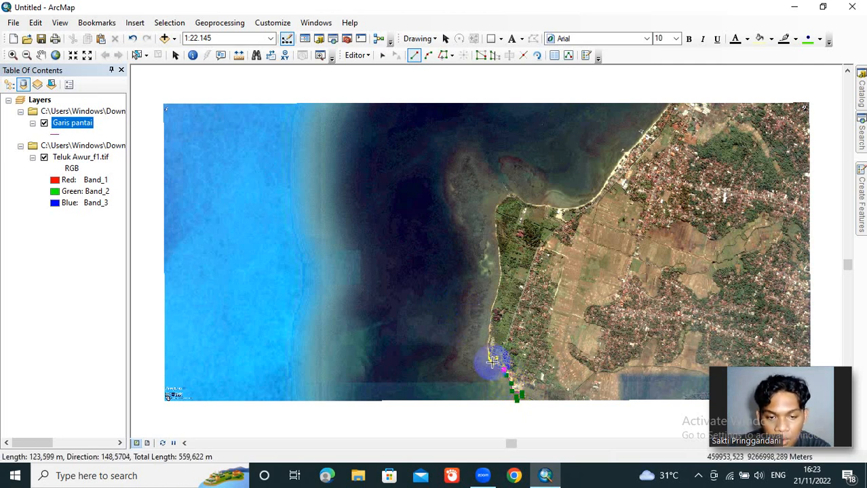
{"action": "left_click", "coordinate": [495, 364]}
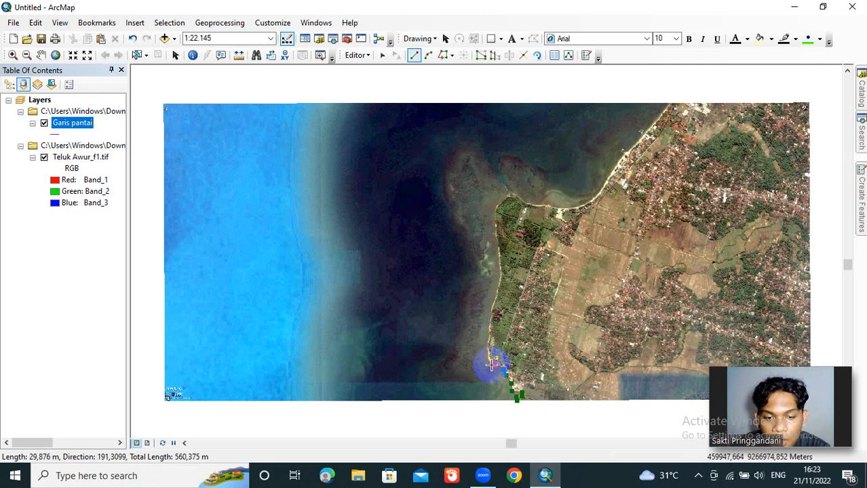
{"action": "left_click", "coordinate": [491, 365]}
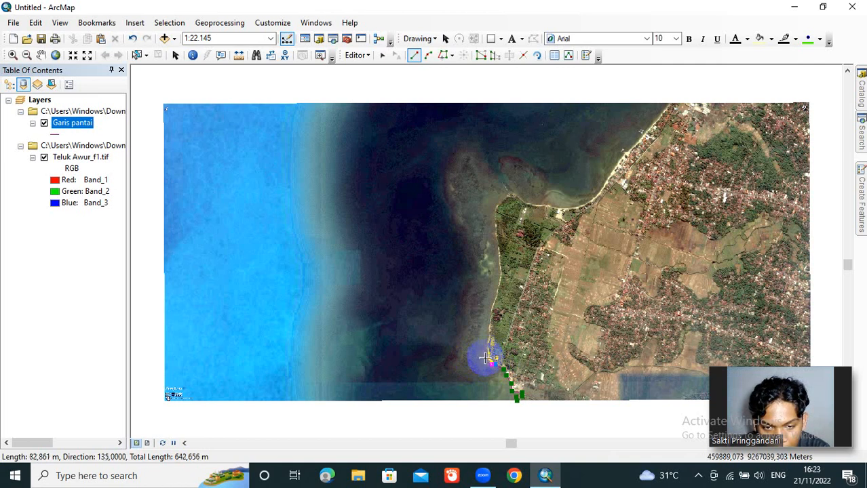
{"action": "left_click", "coordinate": [487, 358]}
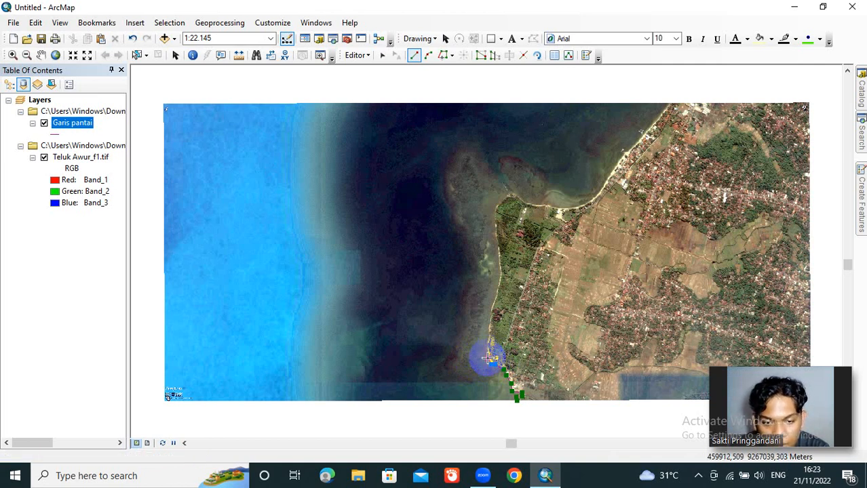
{"action": "left_click", "coordinate": [488, 343]}
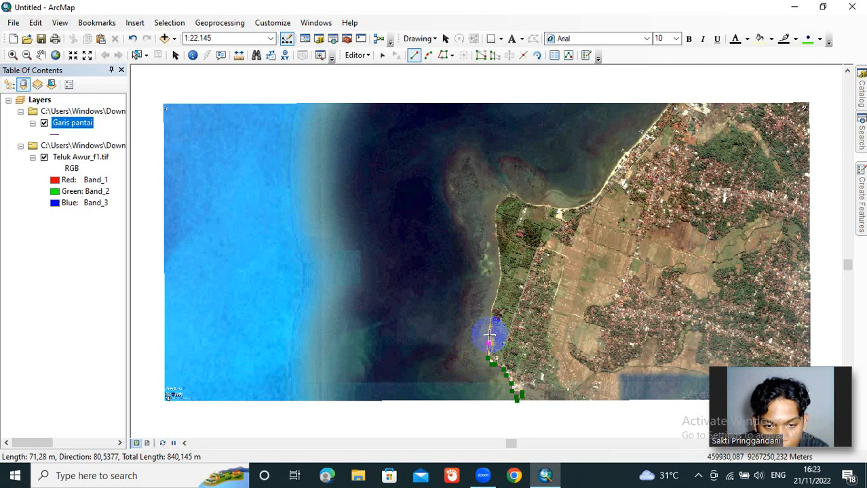
{"action": "left_click", "coordinate": [490, 335]}
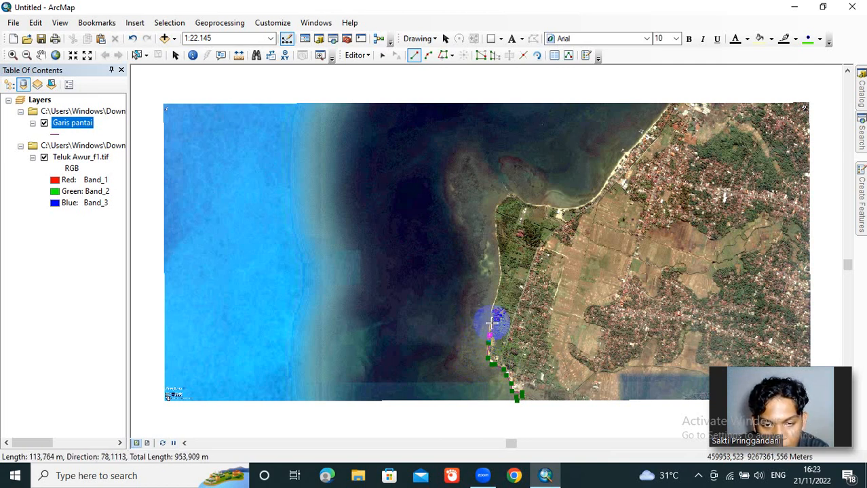
{"action": "left_click", "coordinate": [490, 324]}
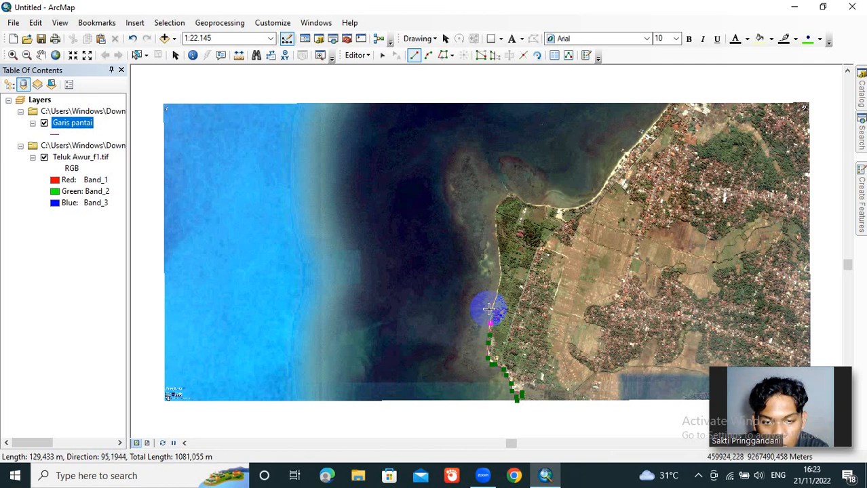
{"action": "left_click", "coordinate": [492, 314]}
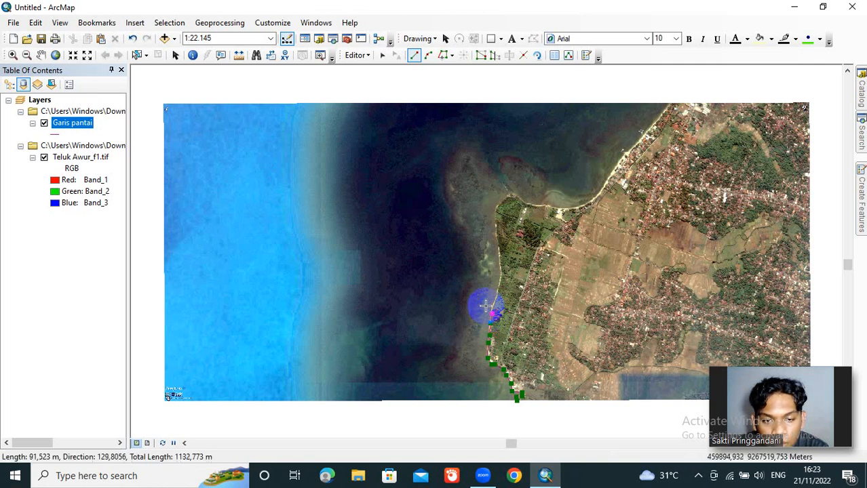
{"action": "left_click", "coordinate": [495, 299]}
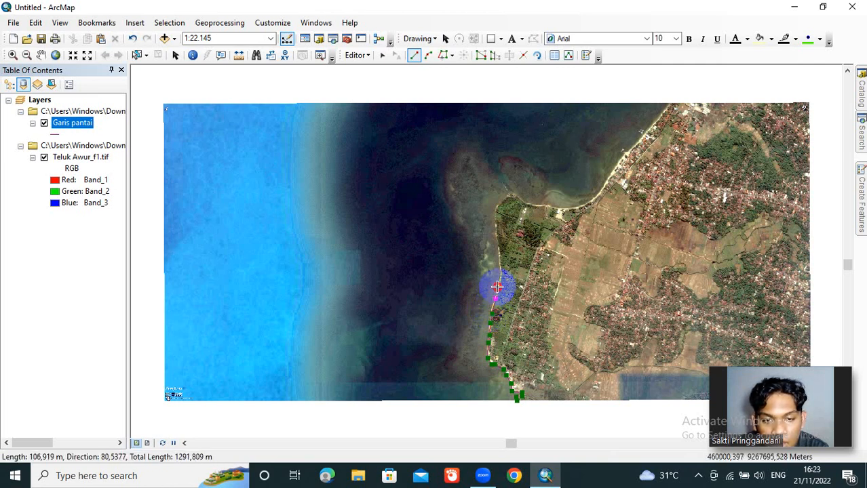
{"action": "left_click", "coordinate": [498, 288]}
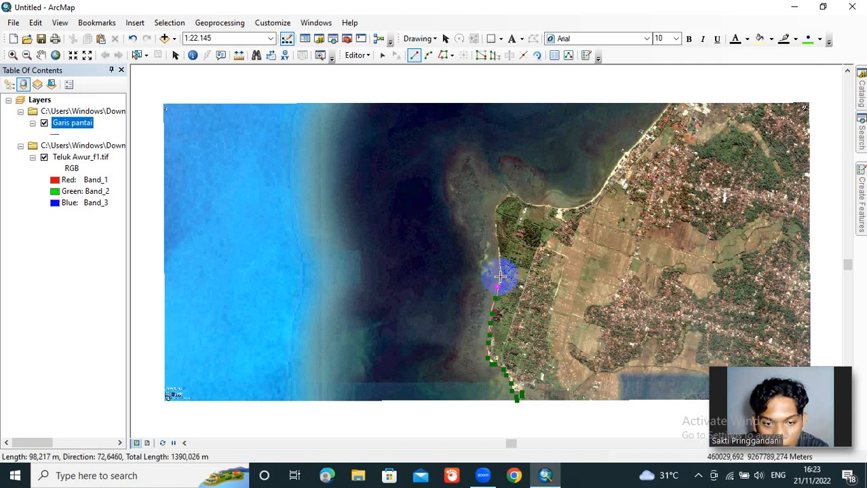
{"action": "left_click", "coordinate": [500, 277]}
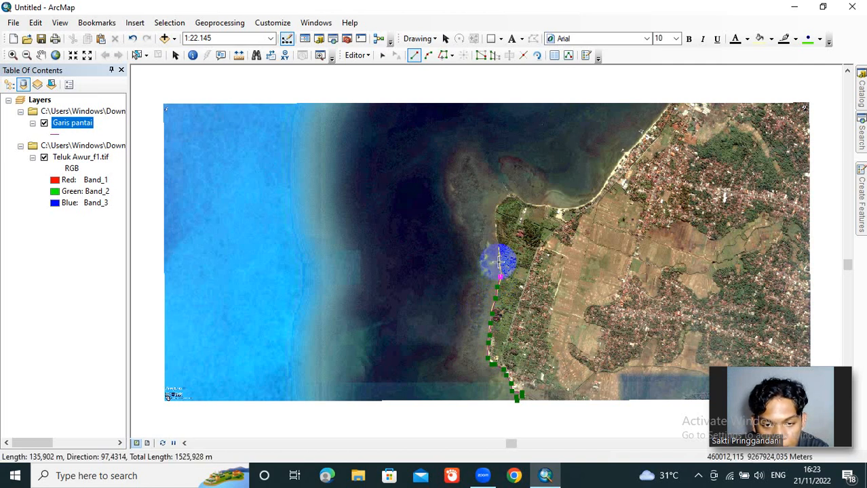
{"action": "left_click", "coordinate": [499, 262]}
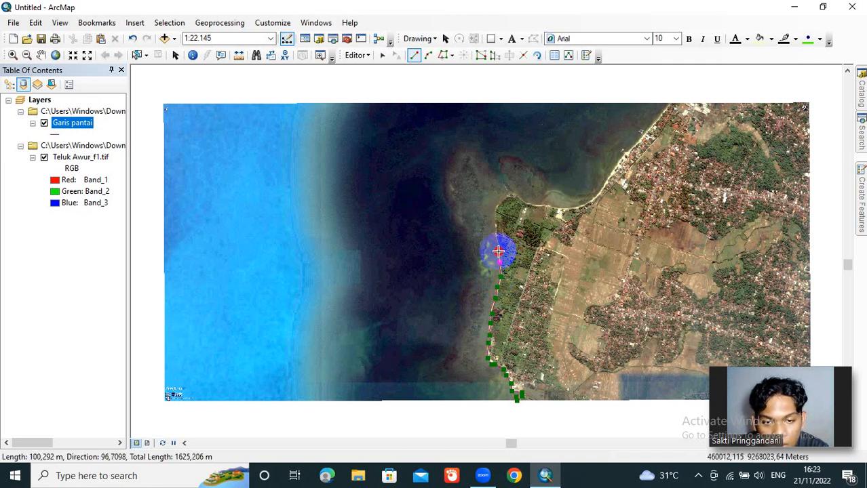
{"action": "left_click", "coordinate": [498, 252]}
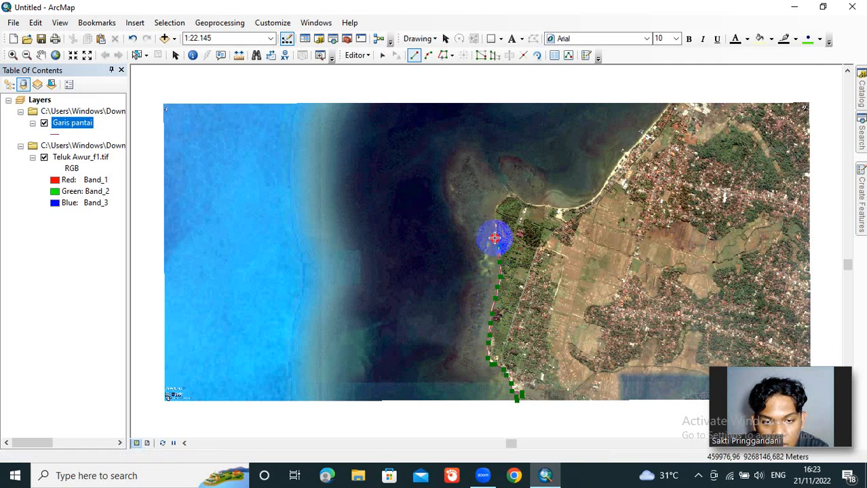
{"action": "left_click", "coordinate": [493, 219]}
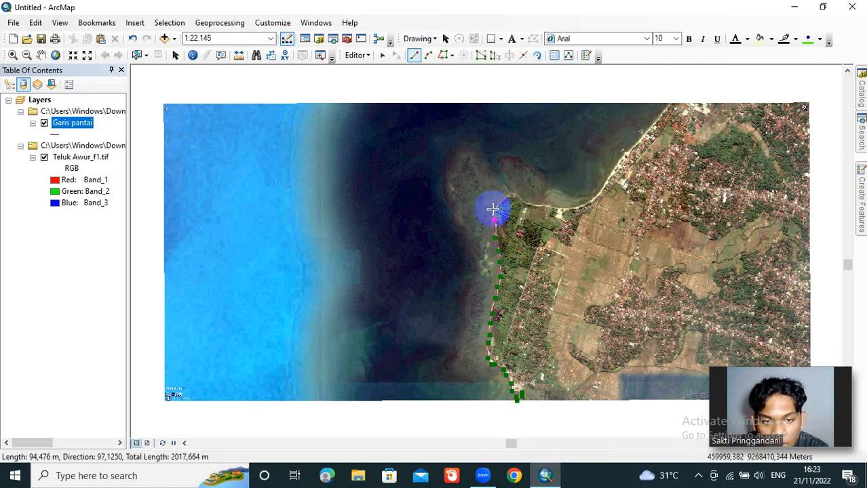
{"action": "left_click", "coordinate": [493, 210]}
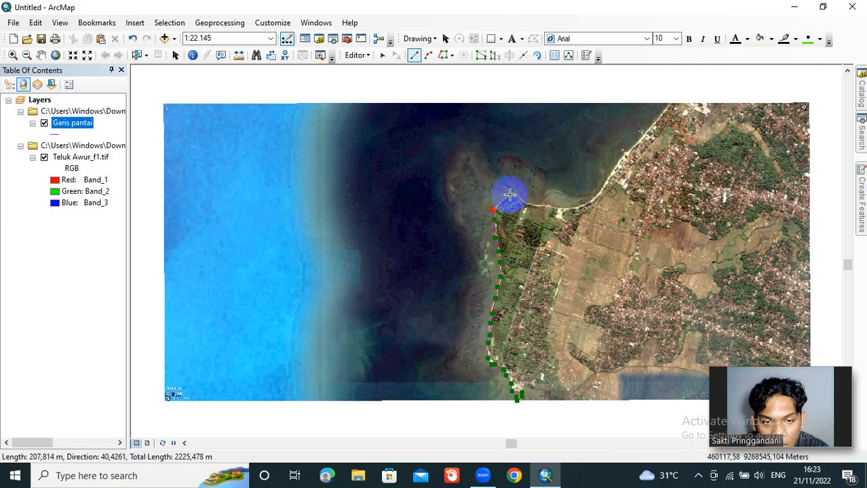
{"action": "left_click", "coordinate": [510, 194]}
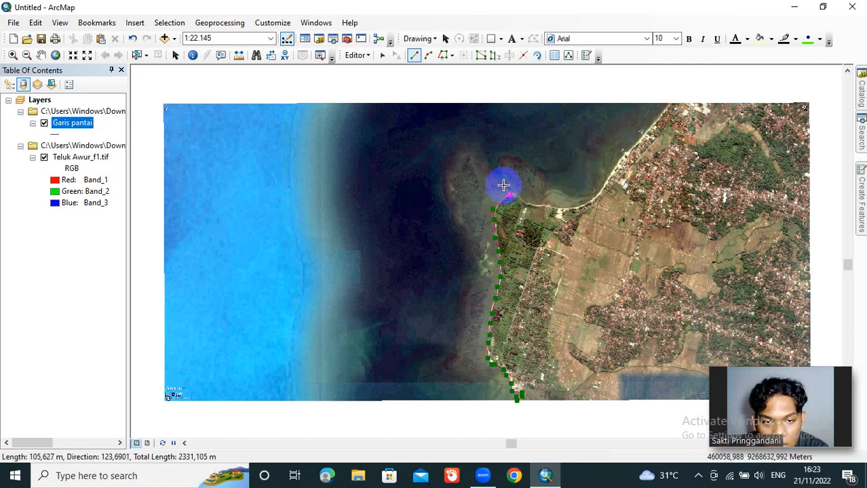
Step: Continue the coastline polyline from the headland's tip east around the bay to the image's northern edge and finish it at about 4380 m
{"action": "left_click", "coordinate": [504, 186]}
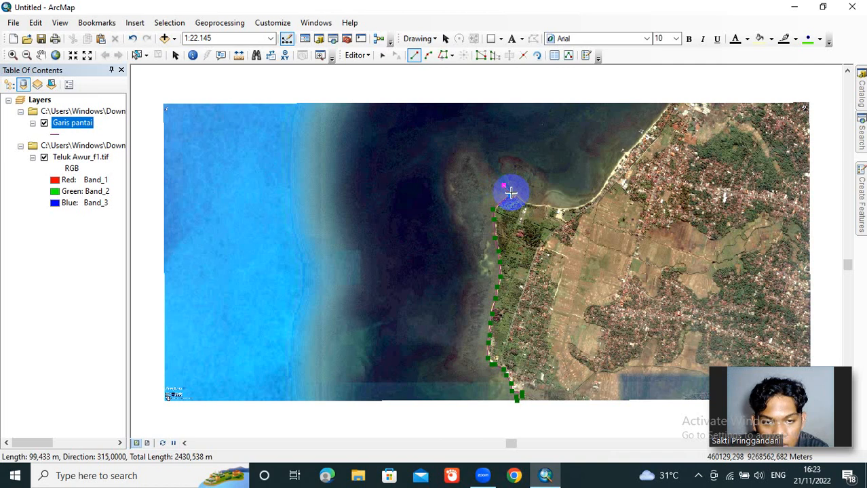
{"action": "left_click", "coordinate": [511, 193]}
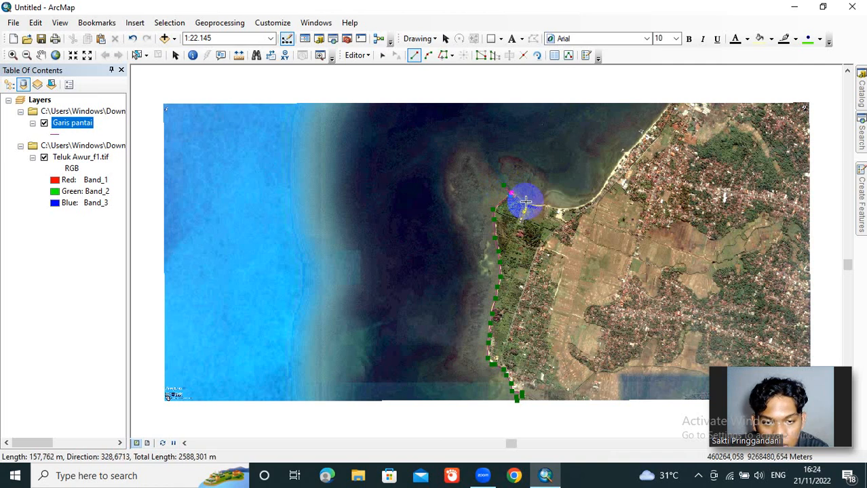
{"action": "left_click", "coordinate": [525, 202]}
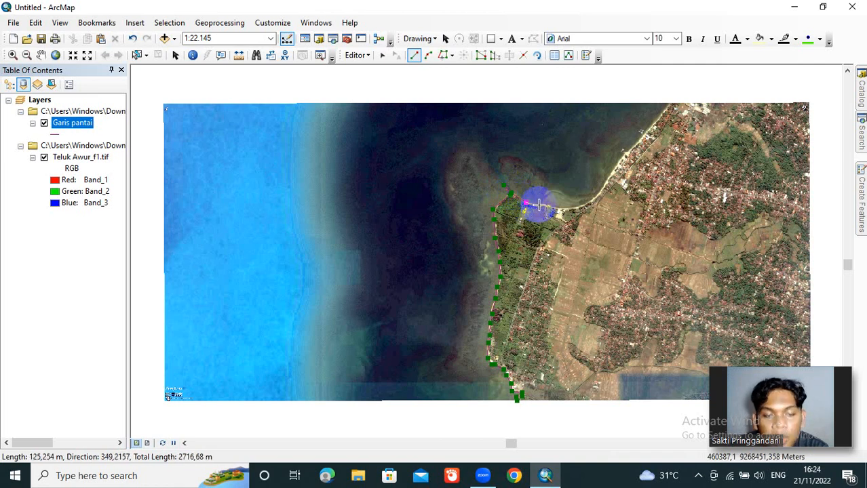
{"action": "left_click", "coordinate": [539, 205]}
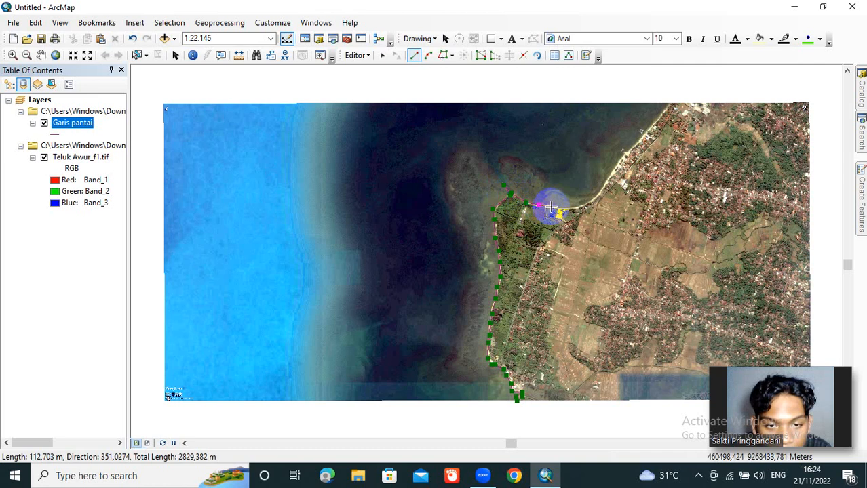
{"action": "left_click", "coordinate": [551, 206]}
{"action": "left_click", "coordinate": [568, 206]}
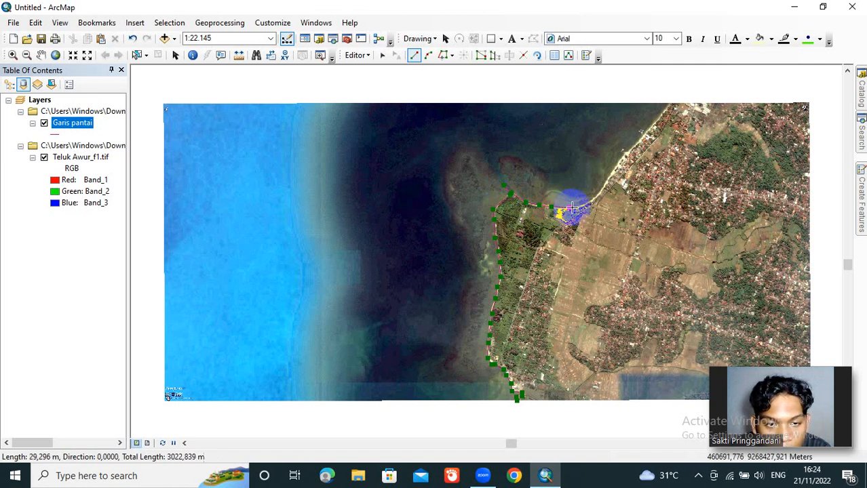
{"action": "left_click", "coordinate": [582, 206]}
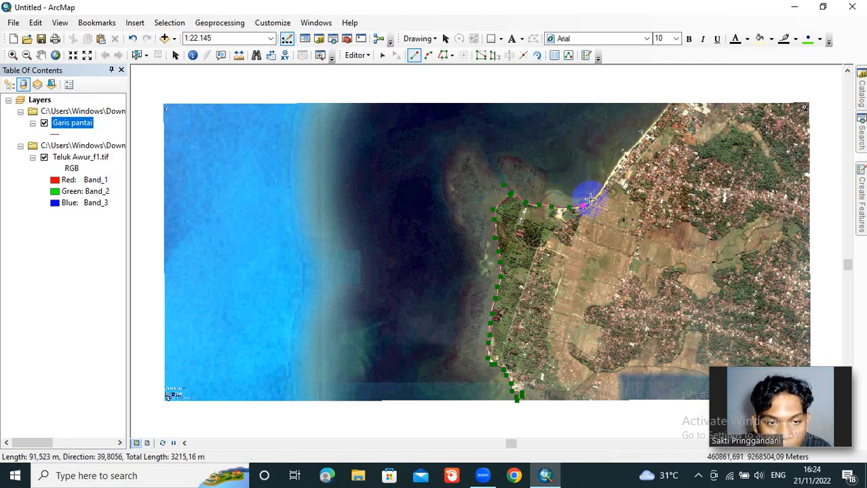
{"action": "left_click", "coordinate": [595, 197]}
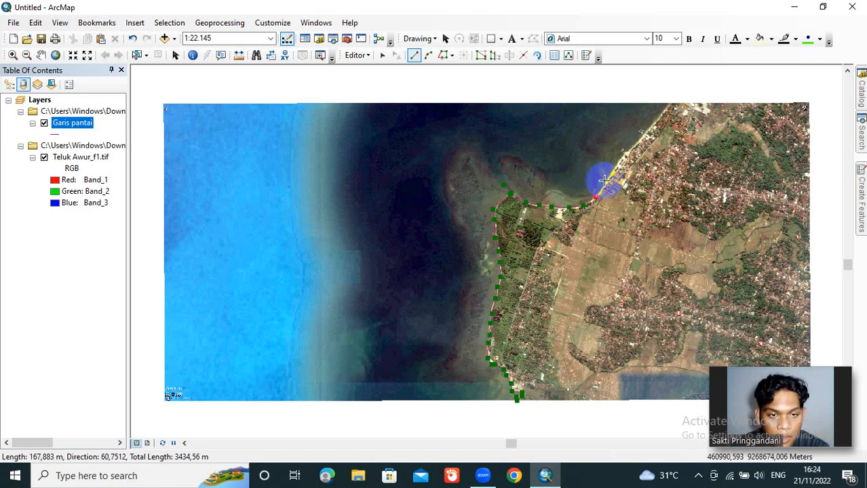
{"action": "left_click", "coordinate": [606, 181]}
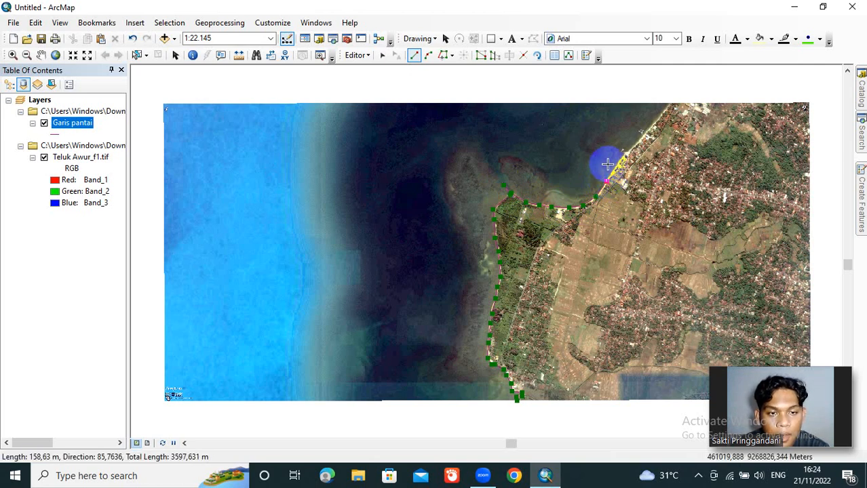
{"action": "left_click", "coordinate": [616, 165]}
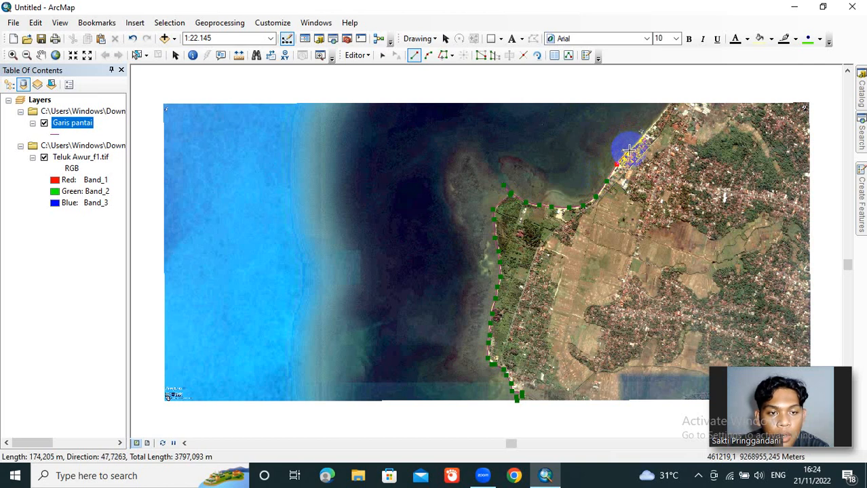
{"action": "left_click", "coordinate": [625, 150]}
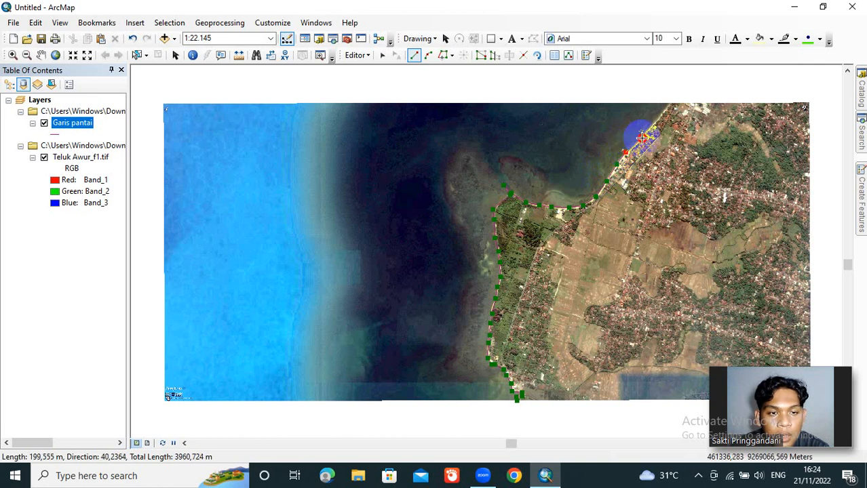
{"action": "left_click", "coordinate": [641, 138]}
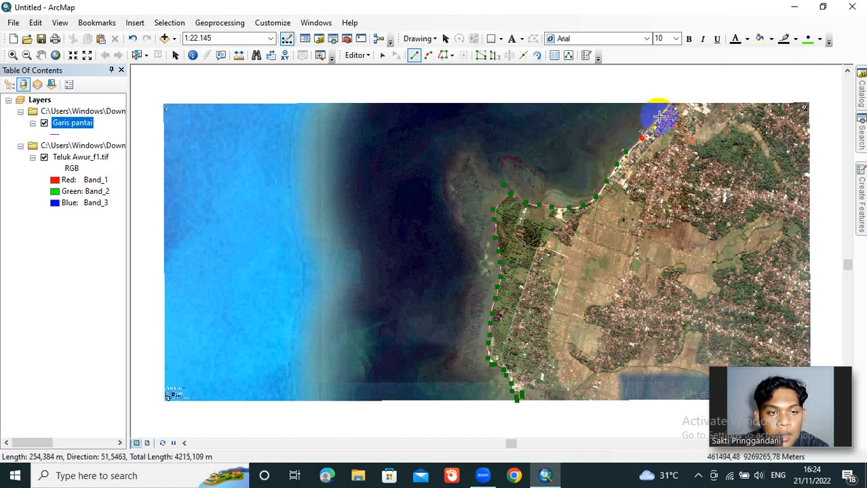
{"action": "left_click", "coordinate": [658, 117]}
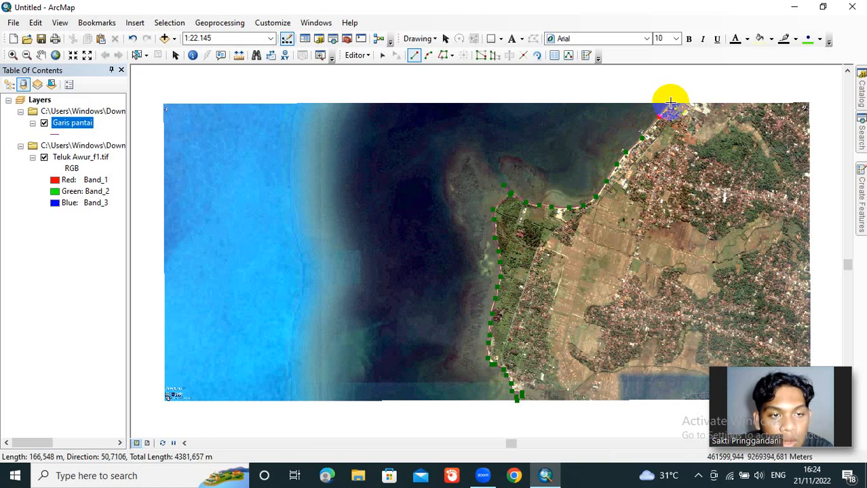
{"action": "left_click", "coordinate": [671, 103]}
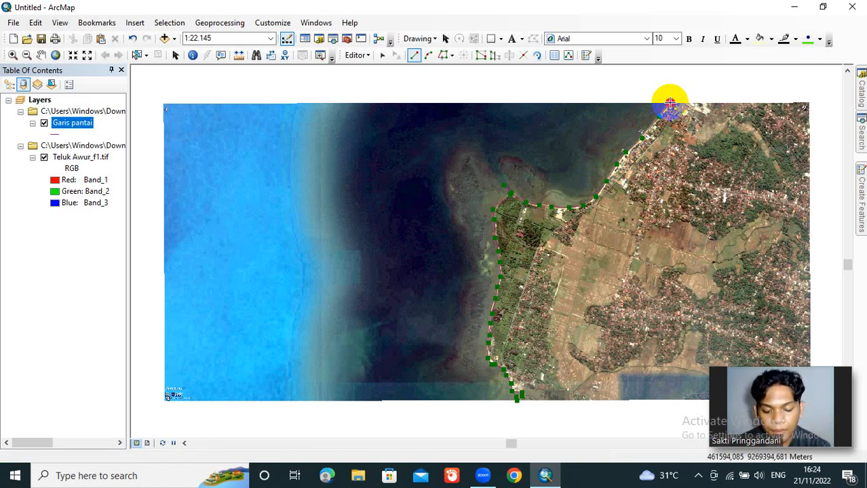
{"action": "double_click", "coordinate": [671, 103]}
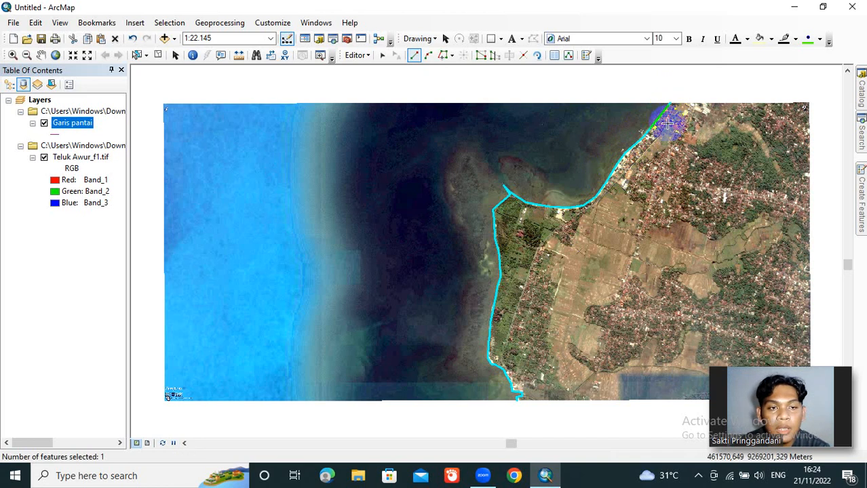
Step: Save the coastline edits and end the edit session
{"action": "left_click", "coordinate": [368, 55]}
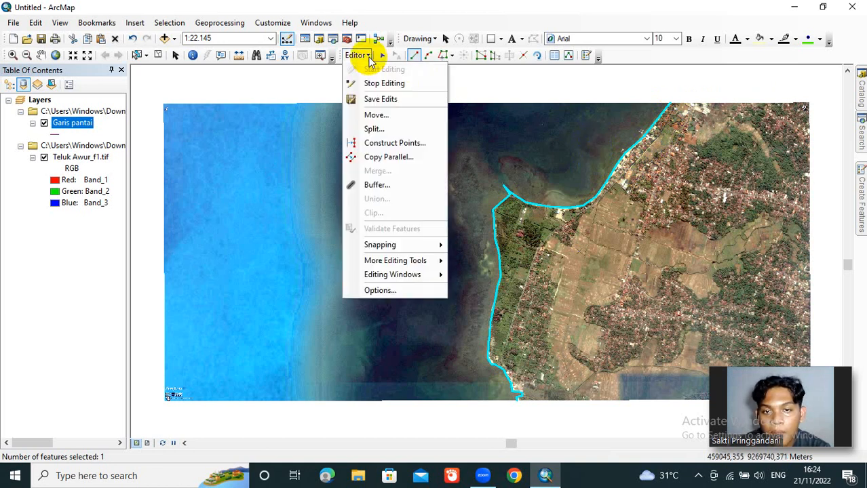
{"action": "left_click", "coordinate": [374, 97]}
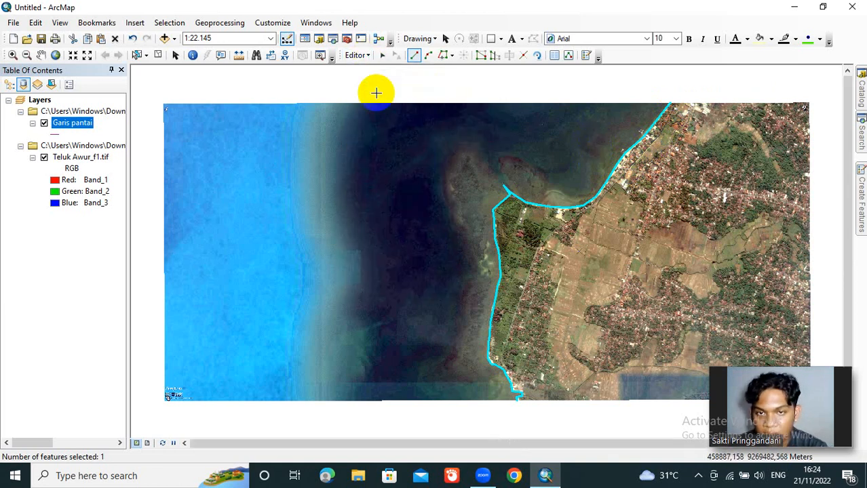
{"action": "left_click", "coordinate": [357, 56]}
{"action": "left_click", "coordinate": [371, 85]}
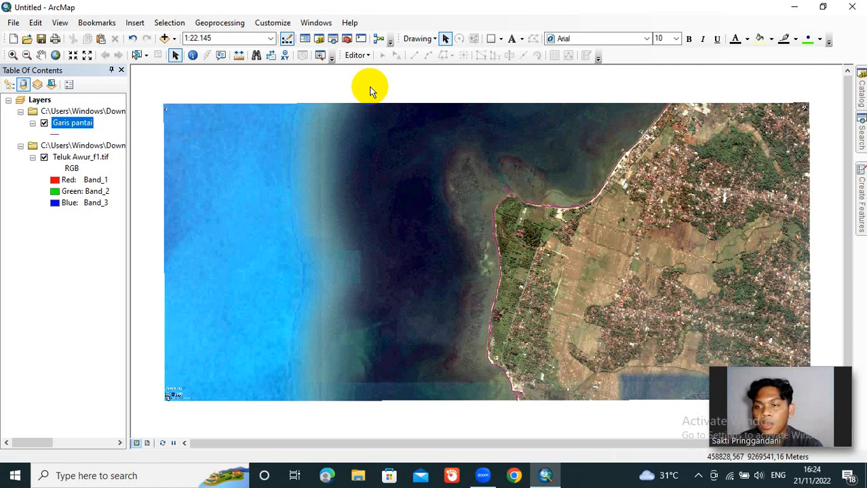
Step: Add the Hasil$ sheet of bathimetri.xls to the map's Layers data frame
{"action": "right_click", "coordinate": [40, 102]}
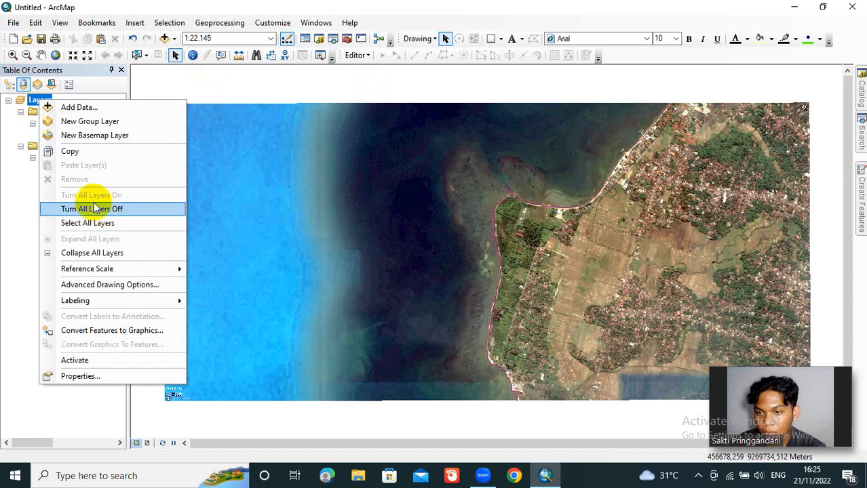
{"action": "left_click", "coordinate": [113, 107]}
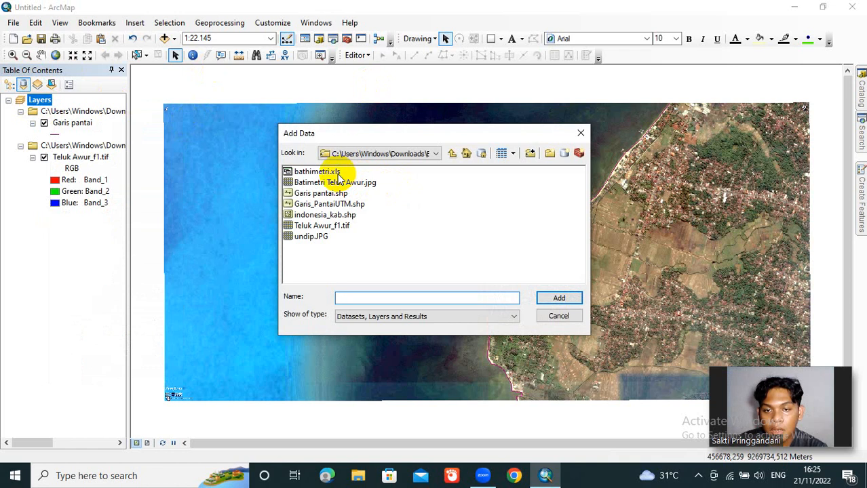
{"action": "double_click", "coordinate": [338, 174]}
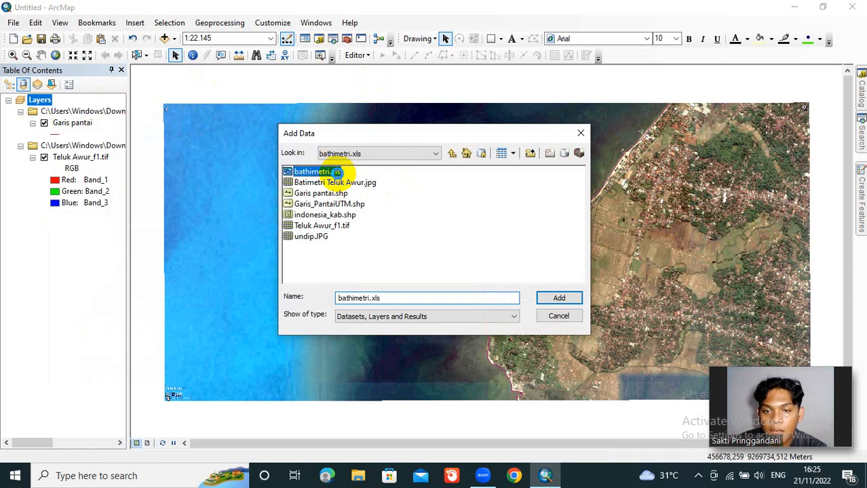
{"action": "double_click", "coordinate": [309, 173]}
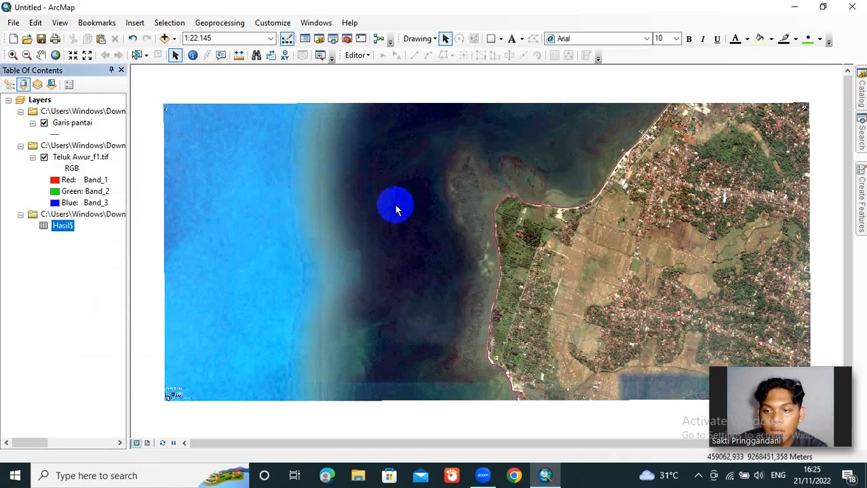
Step: Set up an XY data display for the Hasil$ table with z as the Z field
{"action": "right_click", "coordinate": [65, 229]}
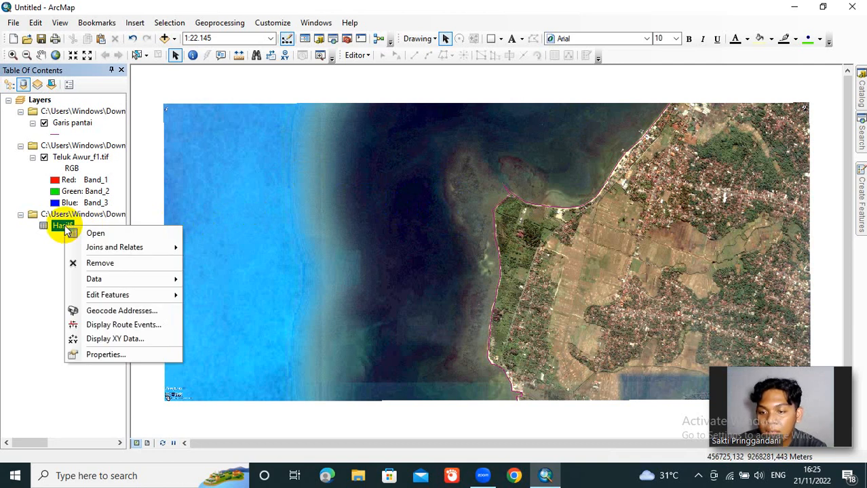
{"action": "left_click", "coordinate": [128, 341]}
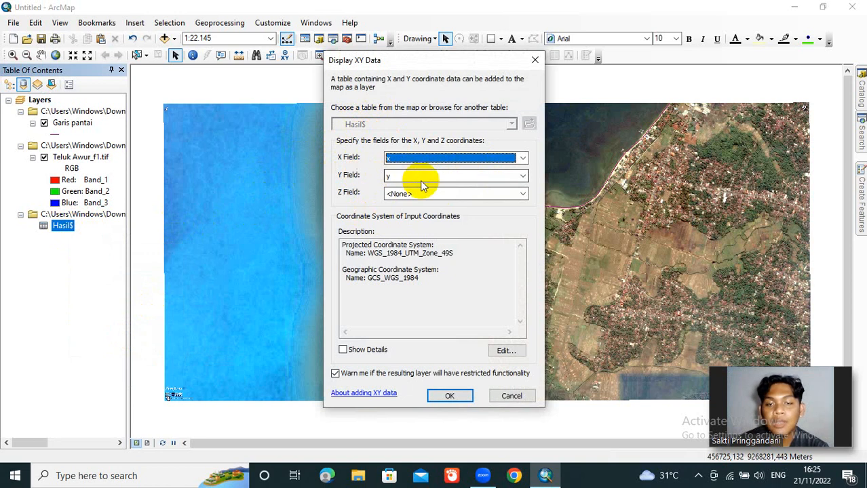
{"action": "left_click", "coordinate": [522, 196]}
{"action": "left_click", "coordinate": [473, 230]}
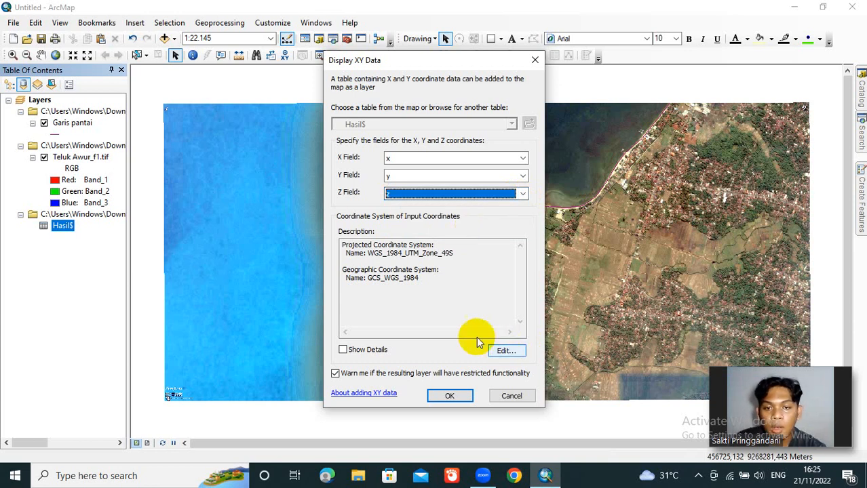
Step: Assign the favorite geographic system WGS 1984 to the input coordinates and create the XY point layer, accepting the missing Object-ID notice
{"action": "left_click", "coordinate": [521, 353]}
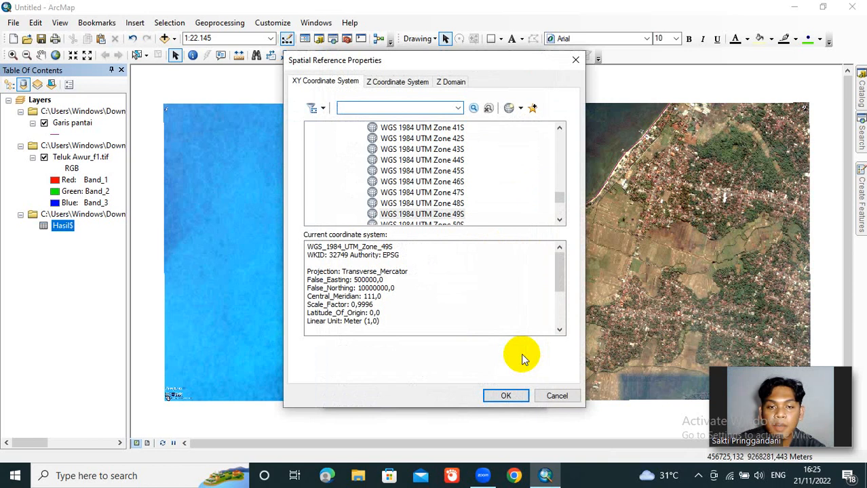
{"action": "left_click_drag", "start_coordinate": [560, 202], "coordinate": [561, 133]}
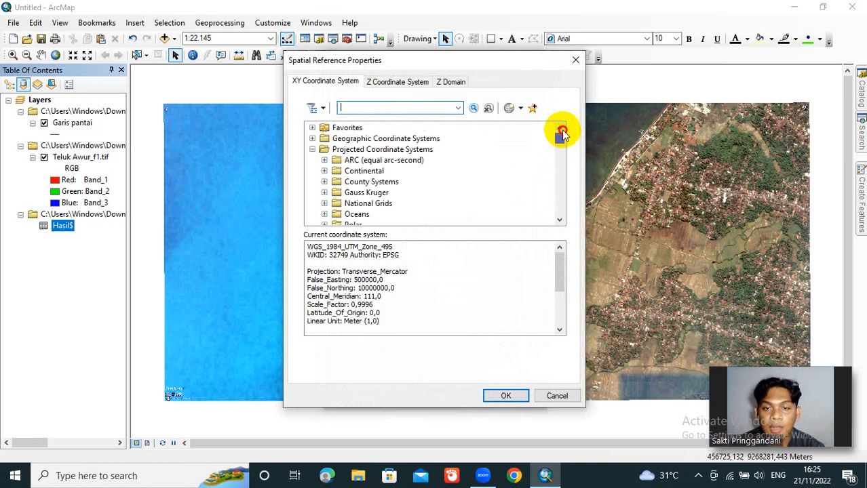
{"action": "left_click", "coordinate": [313, 128]}
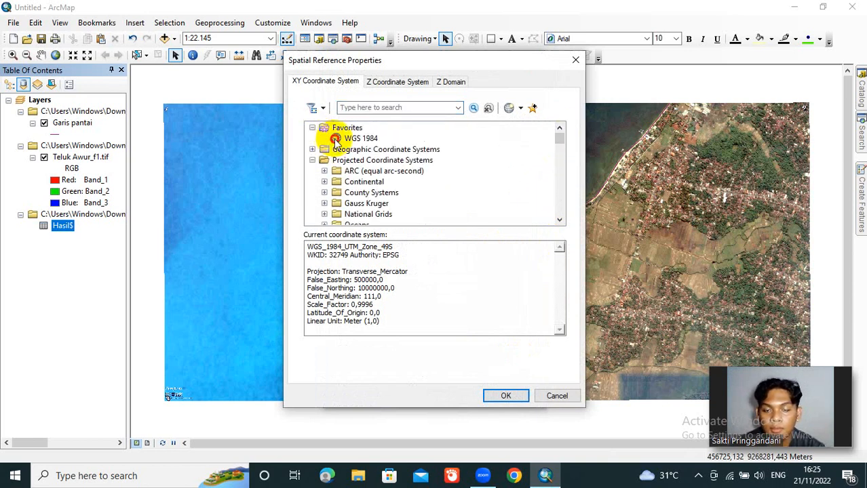
{"action": "left_click", "coordinate": [355, 138]}
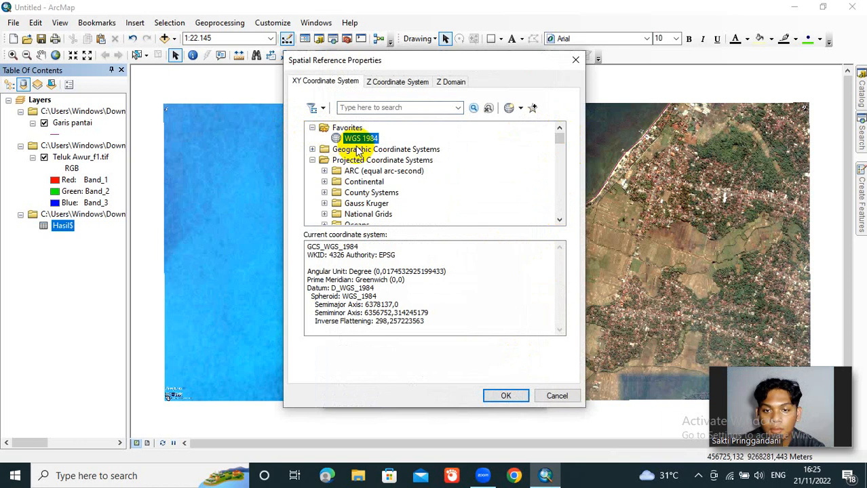
{"action": "left_click", "coordinate": [505, 395]}
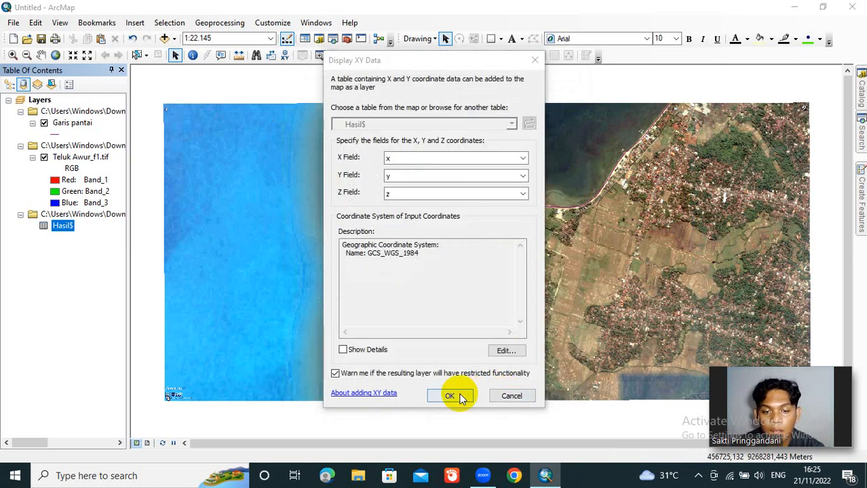
{"action": "left_click", "coordinate": [452, 396]}
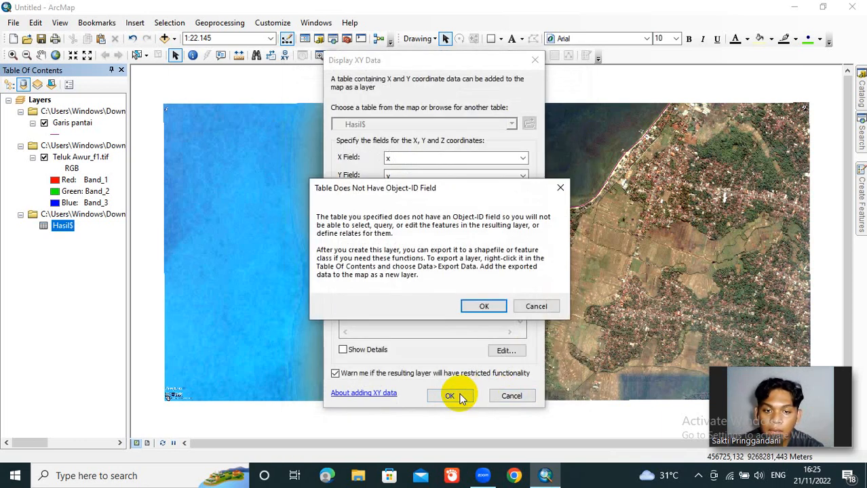
{"action": "left_click", "coordinate": [484, 307]}
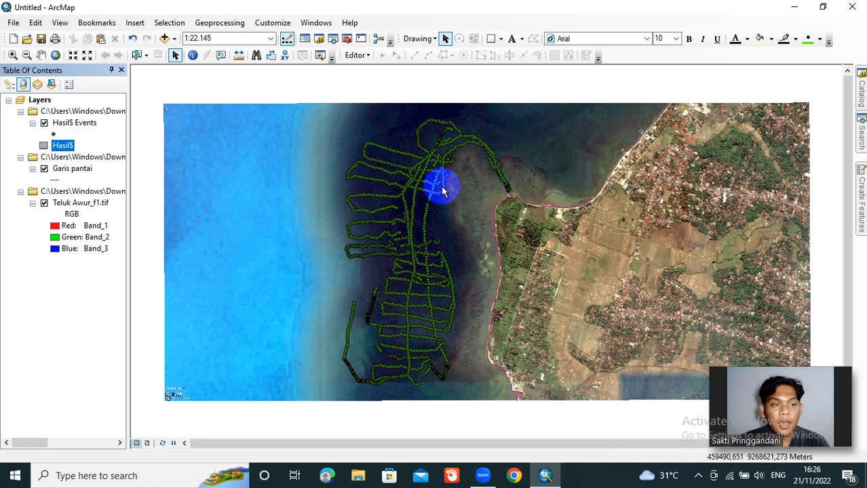
Step: Set up a new shapefile named boundaries with feature type Polygon in the connected Bahan Tugas Akhir folder
{"action": "left_click", "coordinate": [861, 95]}
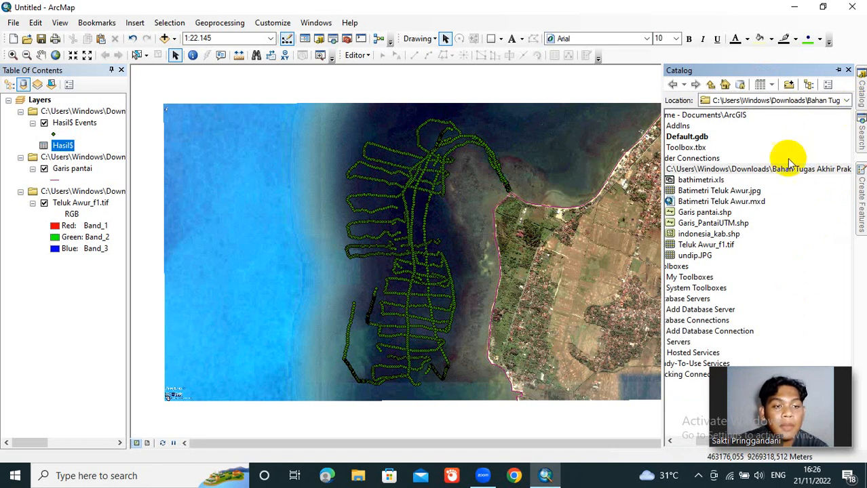
{"action": "right_click", "coordinate": [774, 170]}
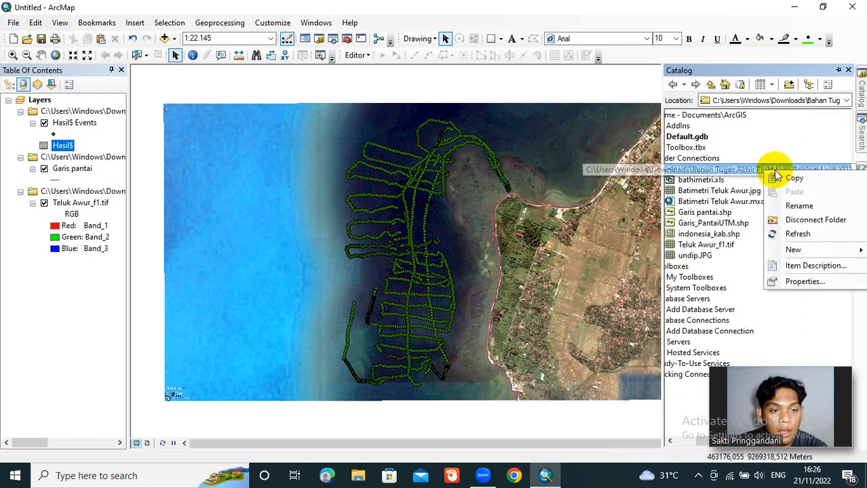
{"action": "mouse_move", "coordinate": [806, 250]}
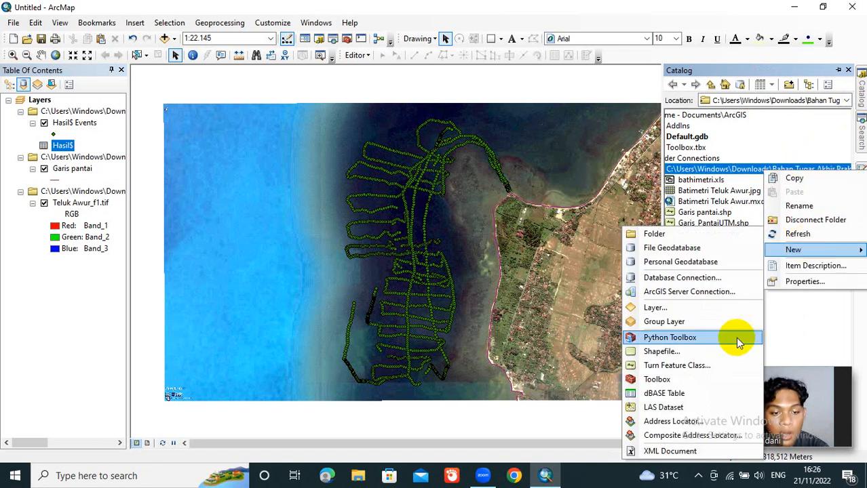
{"action": "left_click", "coordinate": [726, 354]}
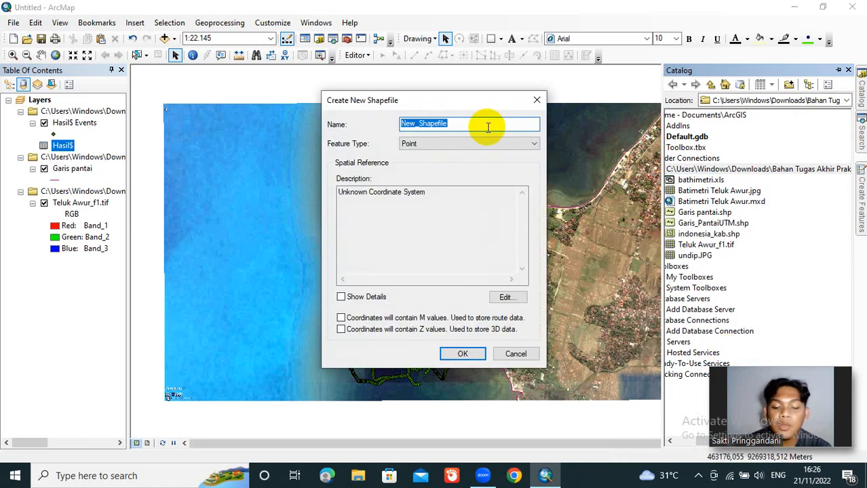
{"action": "type", "text": "bounda"}
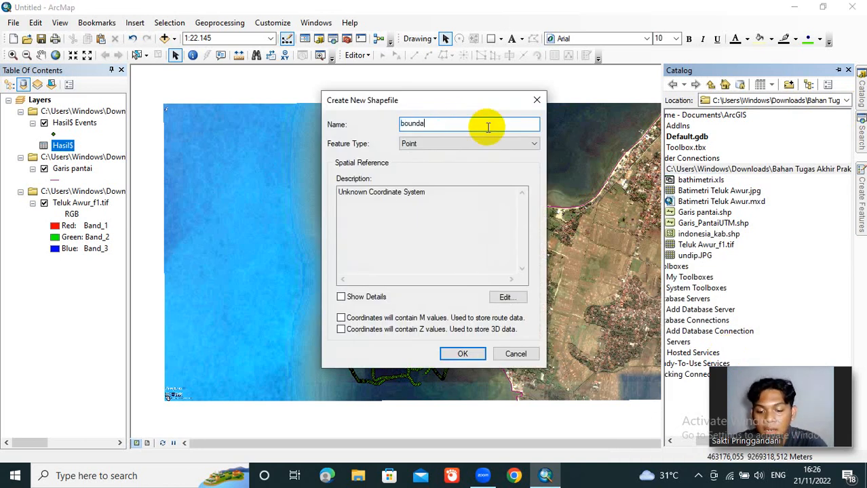
{"action": "type", "text": "ries"}
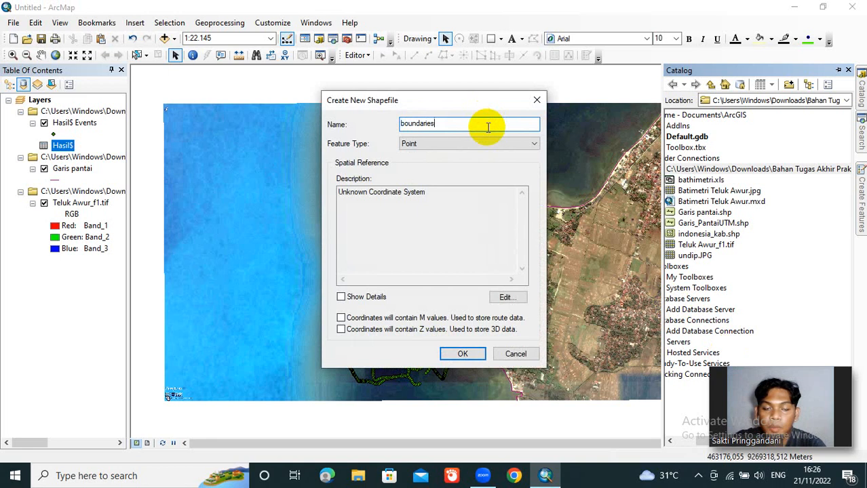
{"action": "left_click", "coordinate": [533, 149]}
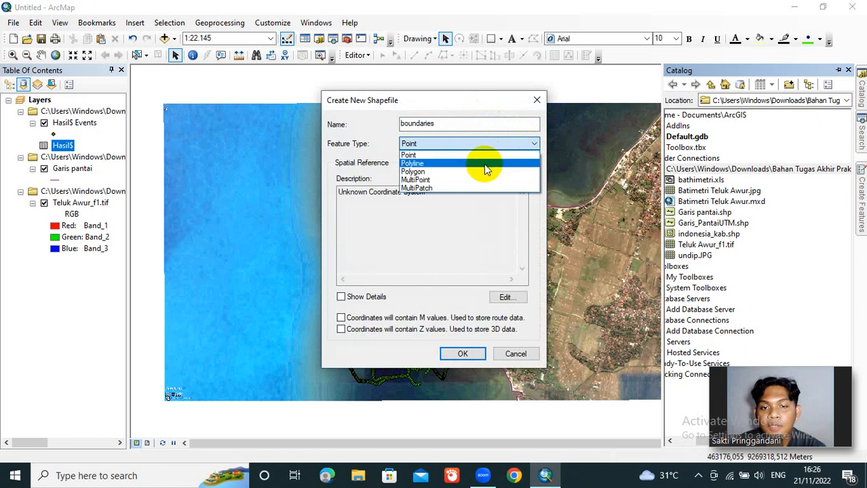
{"action": "left_click", "coordinate": [440, 173]}
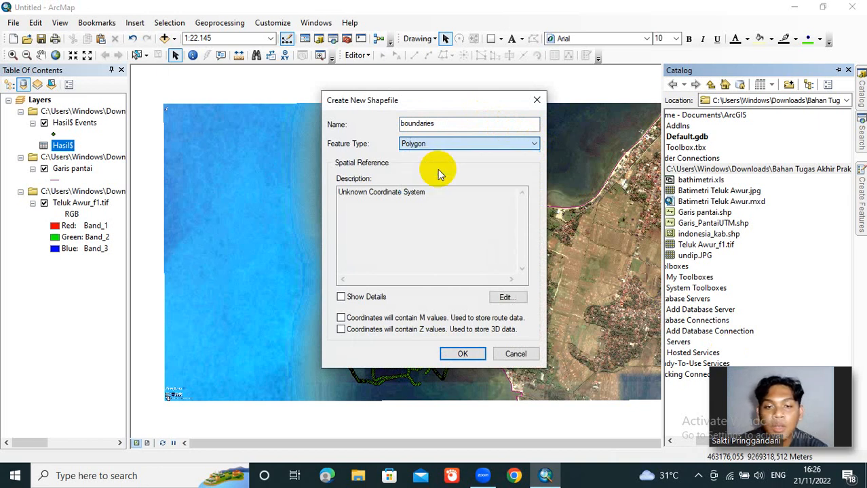
Step: Assign the favorite geographic coordinate system WGS 1984 to the boundaries shapefile and create it
{"action": "left_click", "coordinate": [514, 298]}
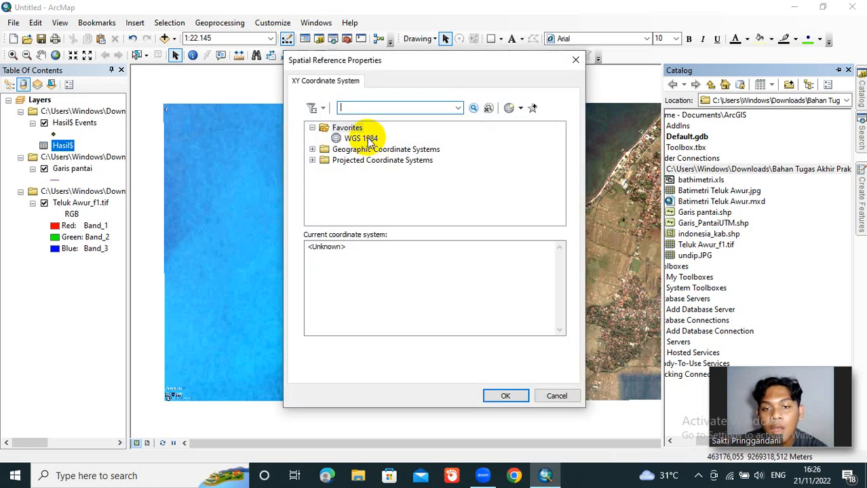
{"action": "left_click", "coordinate": [370, 140]}
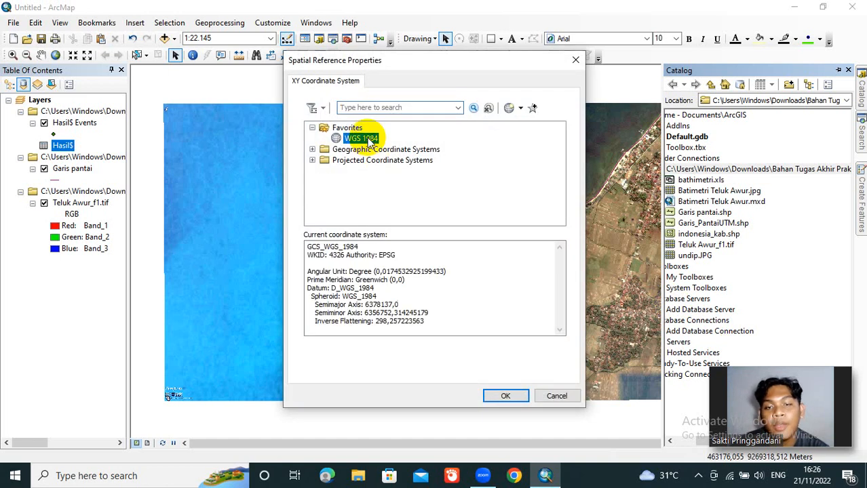
{"action": "left_click", "coordinate": [512, 395]}
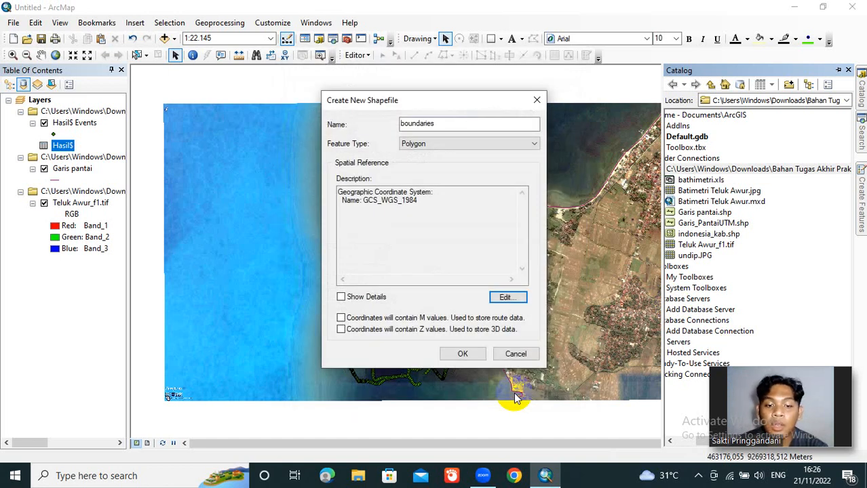
{"action": "left_click", "coordinate": [464, 354]}
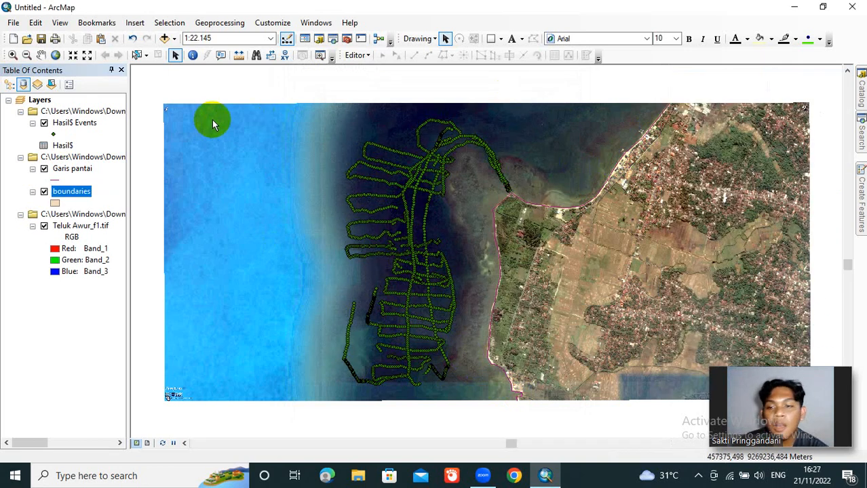
Step: Start an edit session on the boundaries layer, continuing past the spatial reference warnings
{"action": "right_click", "coordinate": [75, 195]}
{"action": "mouse_move", "coordinate": [187, 350]}
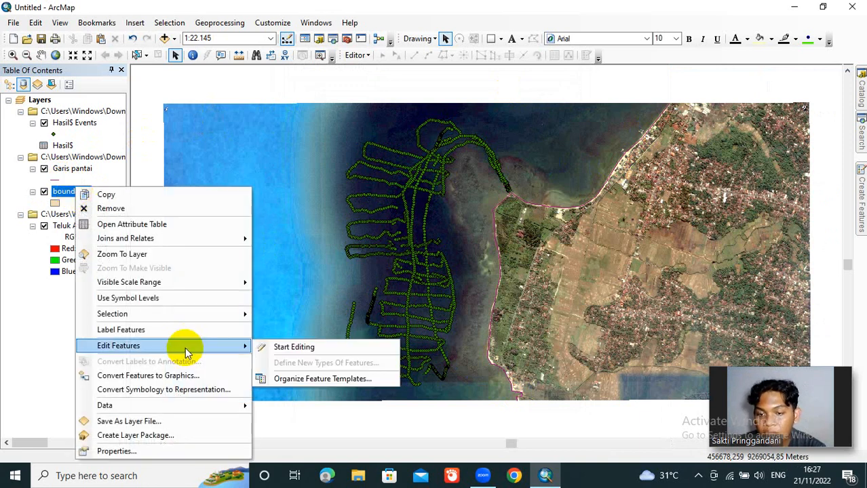
{"action": "left_click", "coordinate": [271, 349]}
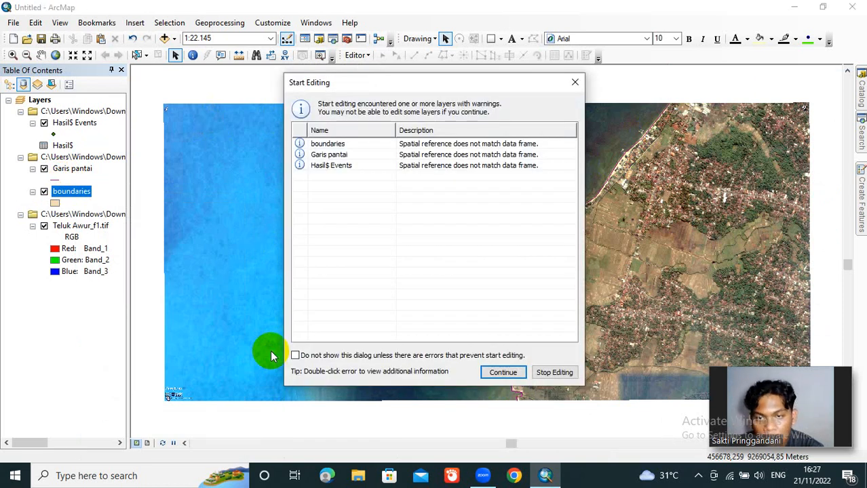
{"action": "left_click", "coordinate": [473, 145]}
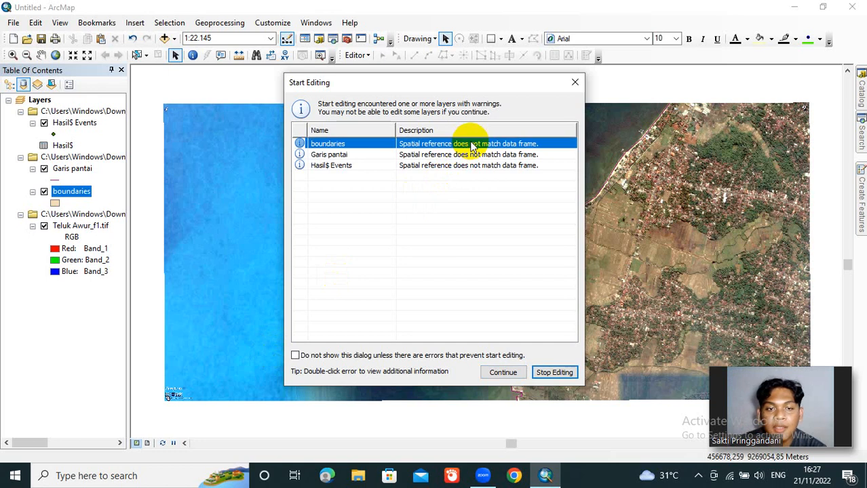
{"action": "left_click", "coordinate": [503, 373]}
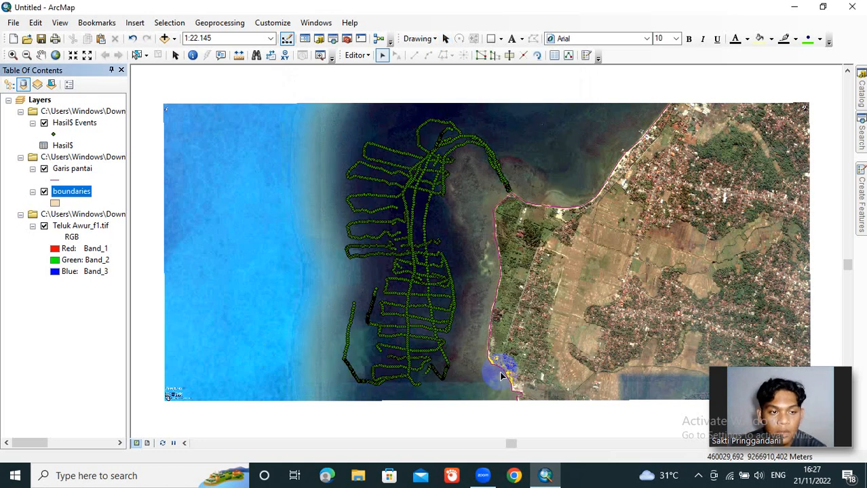
Step: Choose the boundaries feature template and accept its properties with Polygon as the default tool
{"action": "left_click", "coordinate": [860, 216]}
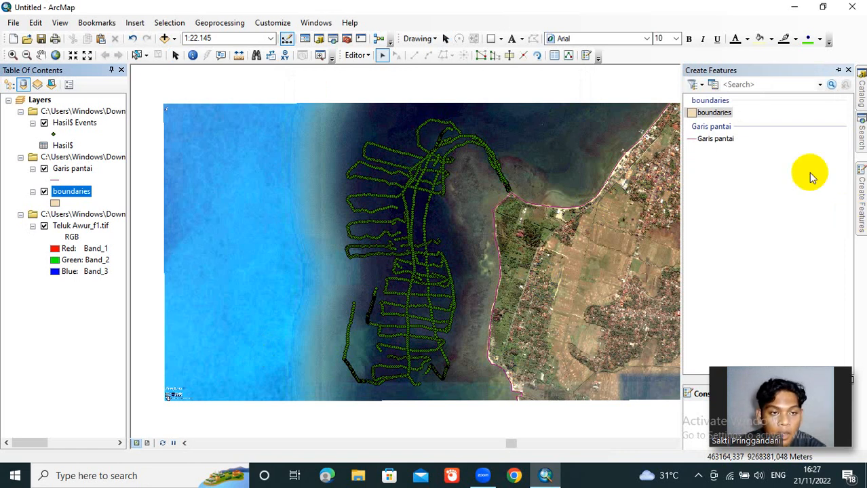
{"action": "left_click", "coordinate": [721, 113]}
{"action": "double_click", "coordinate": [721, 112]}
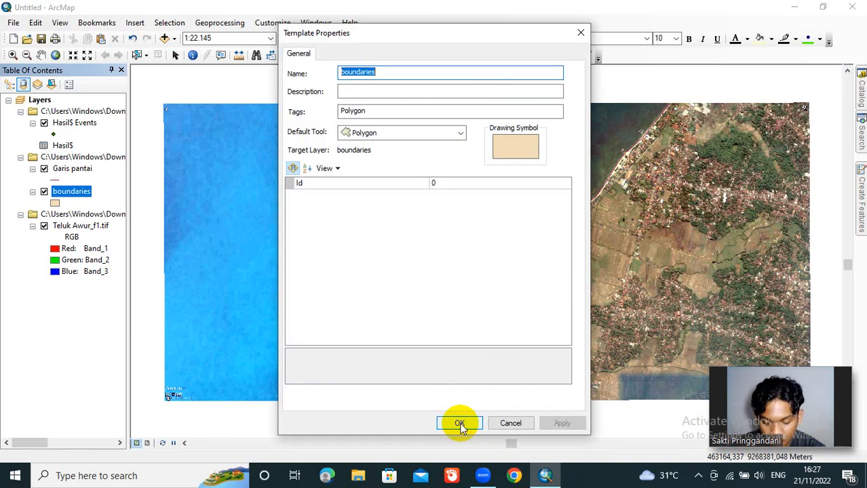
{"action": "left_click", "coordinate": [459, 423]}
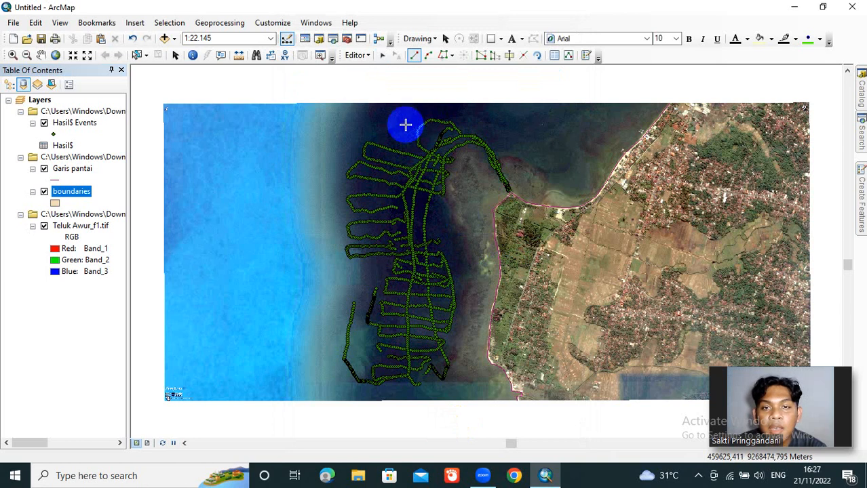
Step: Trace the Garis pantai coastline from its northern endpoint to its southern endpoint as the polygon's coastal edge
{"action": "left_click", "coordinate": [443, 56]}
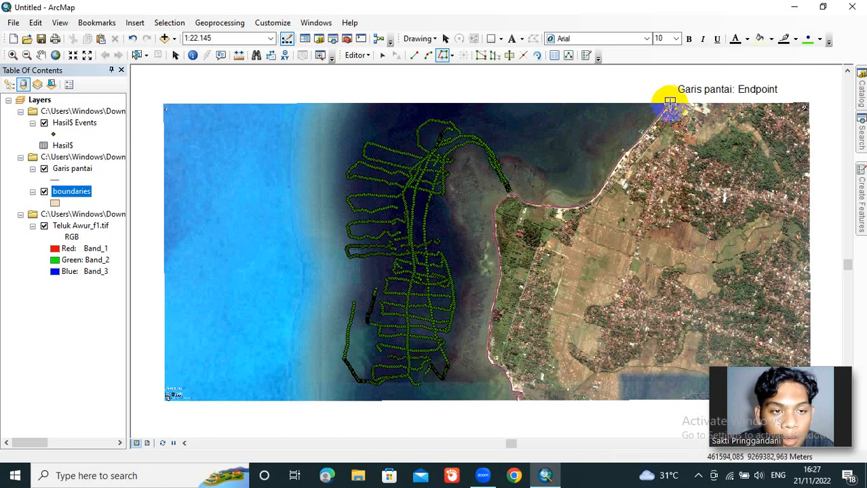
{"action": "left_click", "coordinate": [670, 102]}
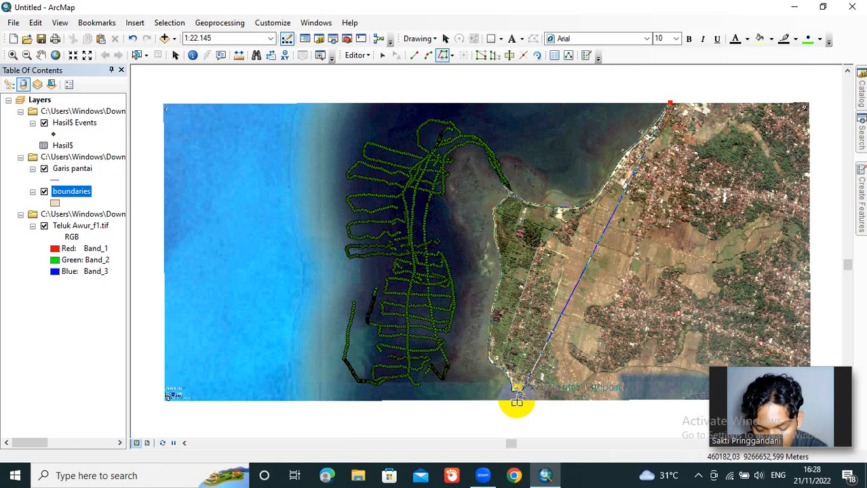
{"action": "double_click", "coordinate": [516, 403]}
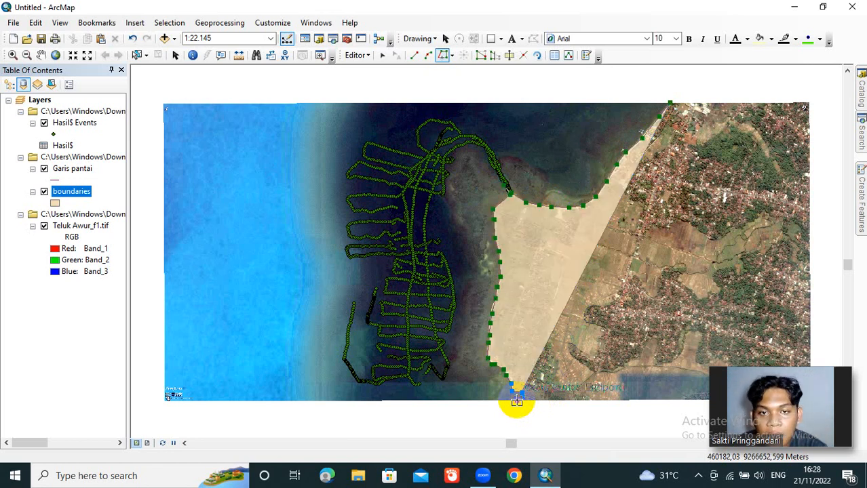
Step: Extend the polygon with straight segments to the satellite image's southwest and northwest corners and finish it, enclosing the sea area
{"action": "left_click", "coordinate": [415, 59]}
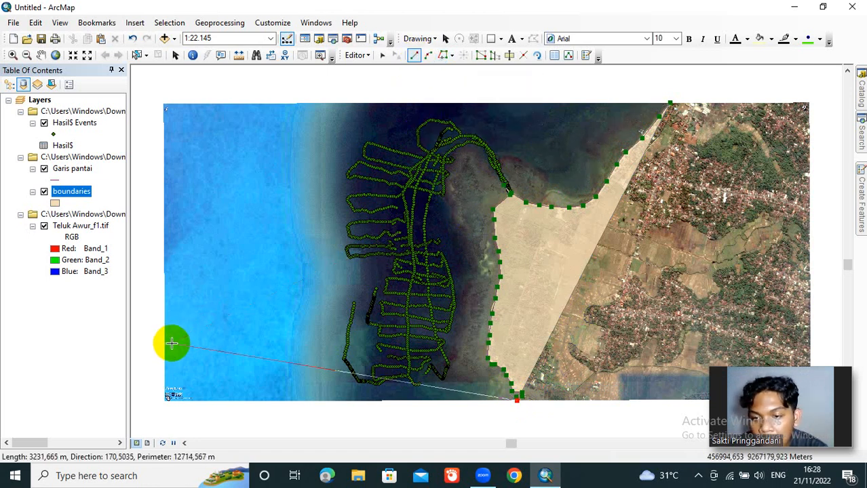
{"action": "double_click", "coordinate": [166, 399]}
{"action": "left_click", "coordinate": [166, 399]}
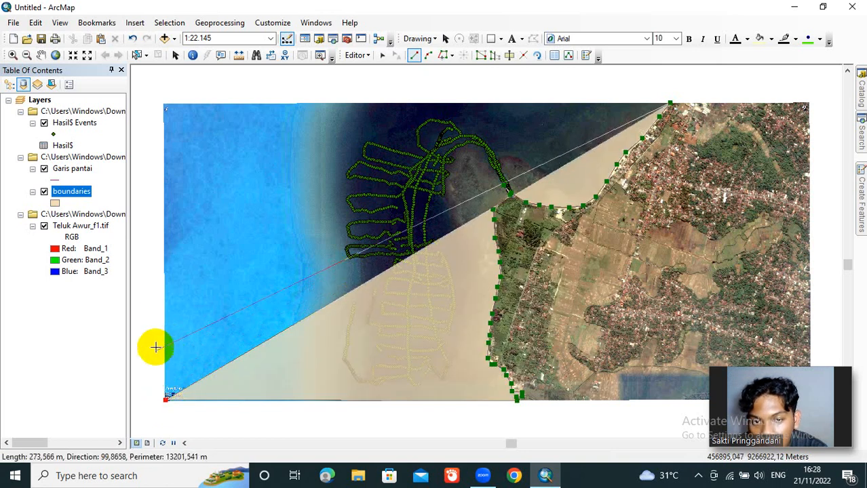
{"action": "double_click", "coordinate": [164, 104]}
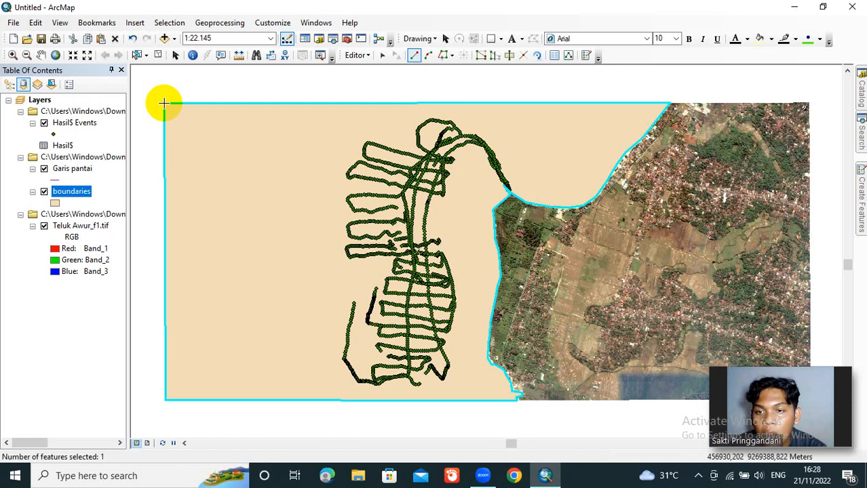
Step: Save the boundaries polygon edits and end the edit session
{"action": "left_click", "coordinate": [357, 56]}
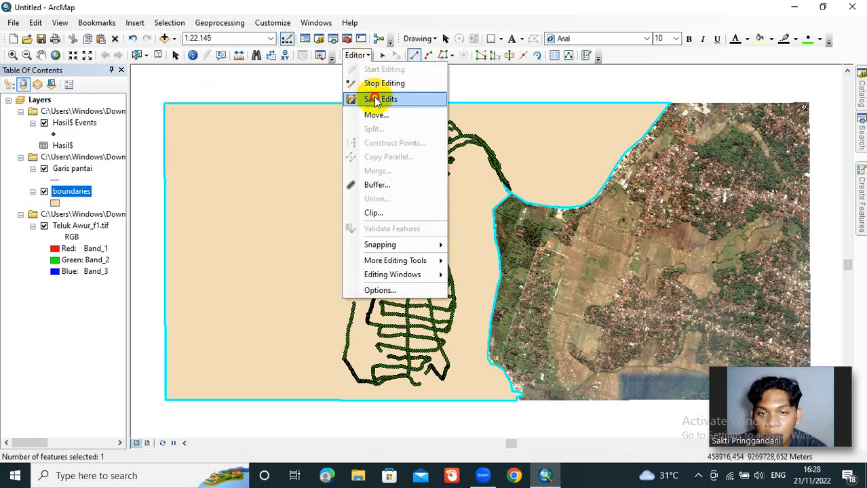
{"action": "left_click", "coordinate": [372, 99]}
{"action": "left_click", "coordinate": [362, 57]}
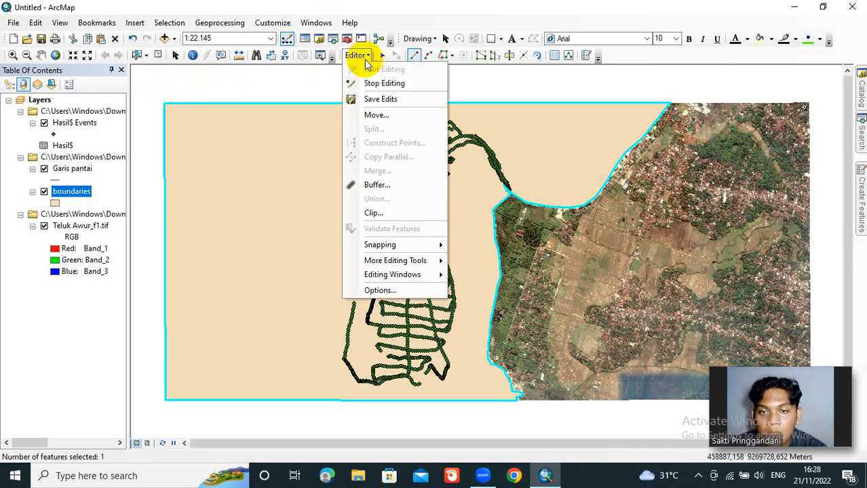
{"action": "left_click", "coordinate": [378, 85]}
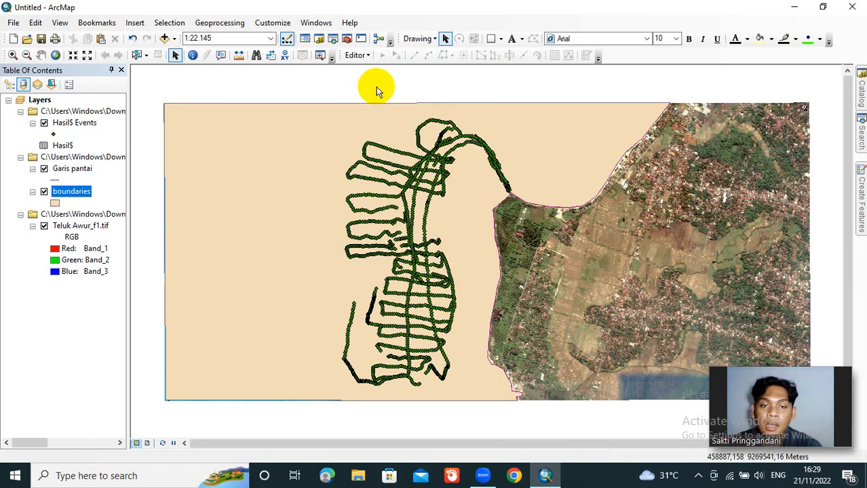
Step: Search for "topo to raster" and open the Topo to Raster (3D Analyst) tool
{"action": "left_click", "coordinate": [859, 146]}
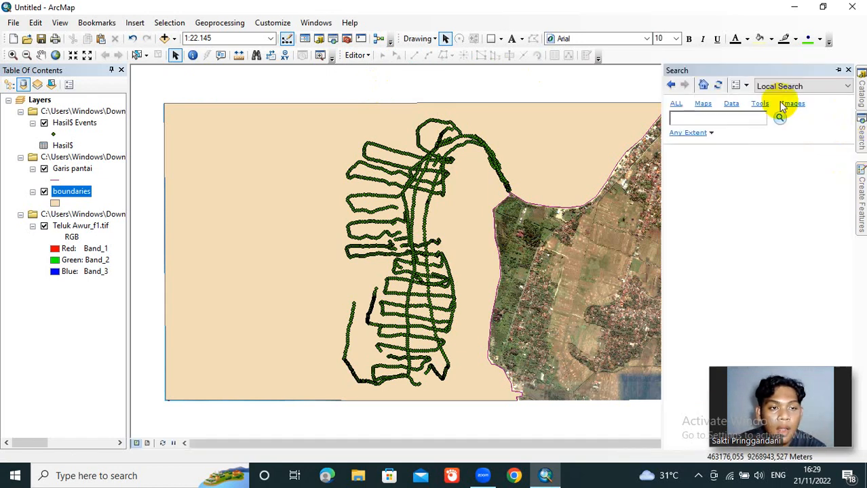
{"action": "type", "text": "po "}
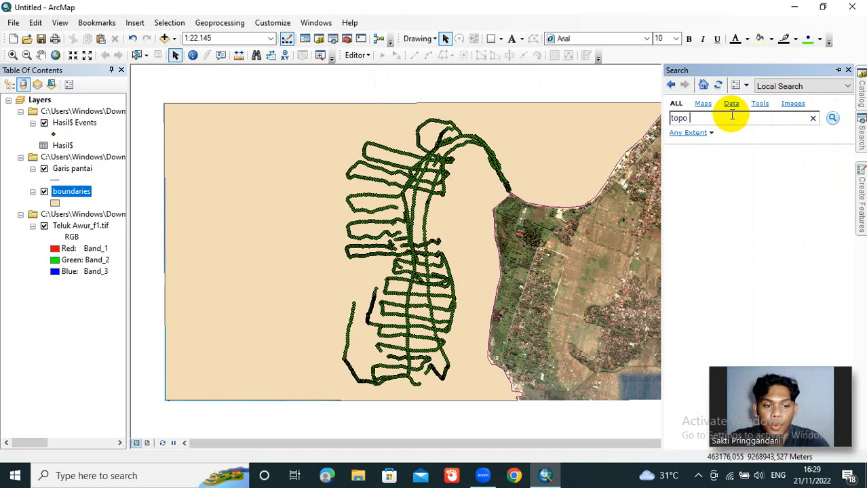
{"action": "type", "text": "to raster"}
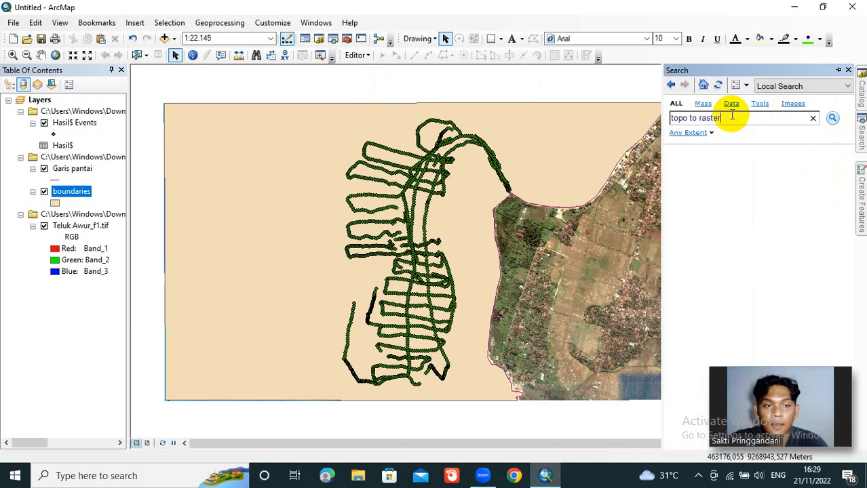
{"action": "left_click", "coordinate": [833, 120]}
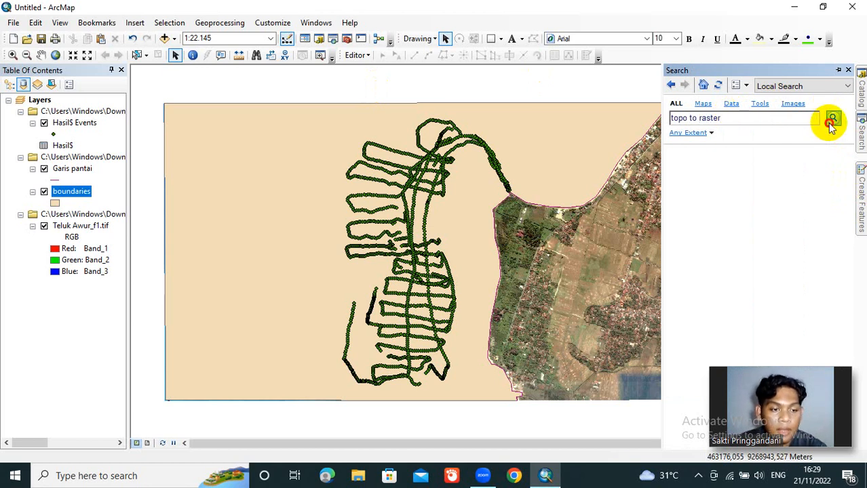
{"action": "left_click", "coordinate": [831, 122]}
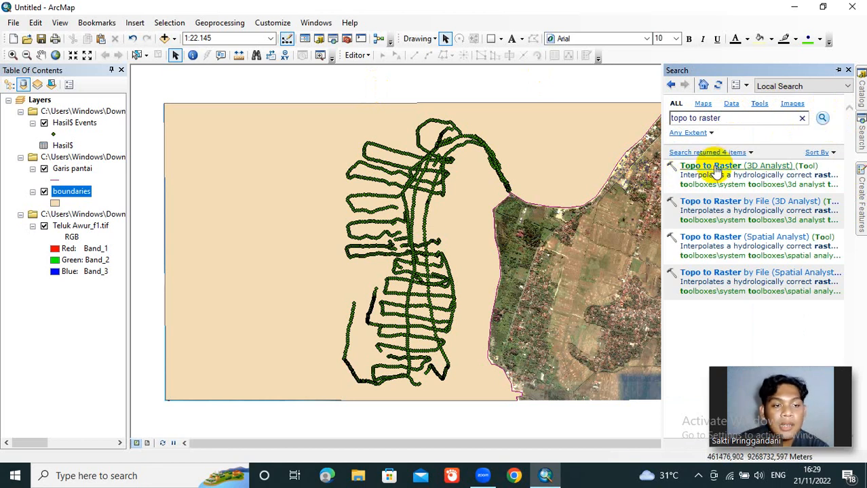
{"action": "left_click", "coordinate": [715, 167]}
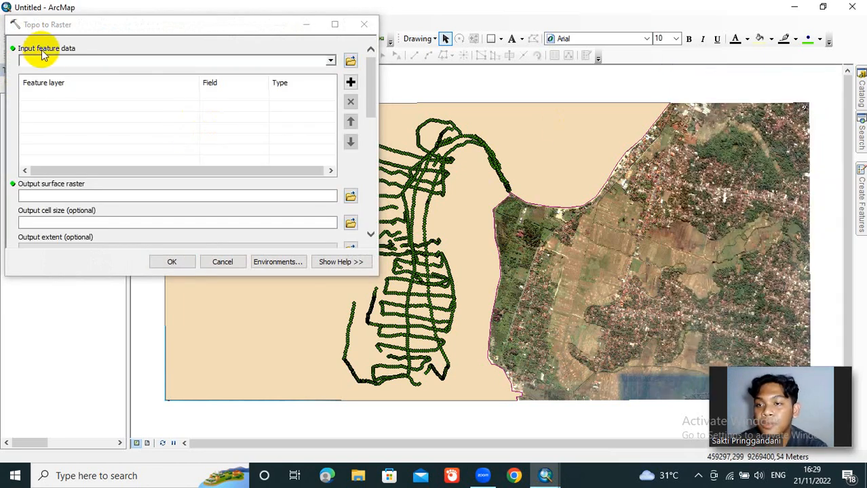
Step: Add the Hasil$ Events, Garis pantai and boundaries layers as input feature data for Topo to Raster
{"action": "left_click", "coordinate": [331, 63]}
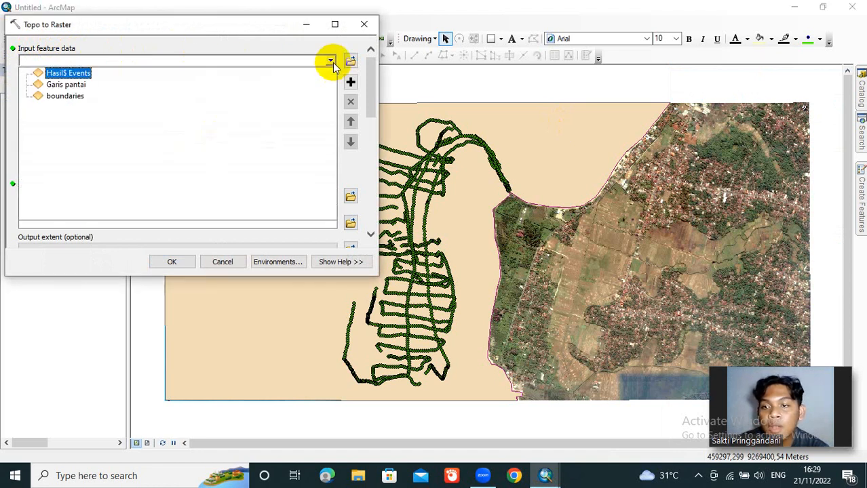
{"action": "left_click", "coordinate": [76, 75]}
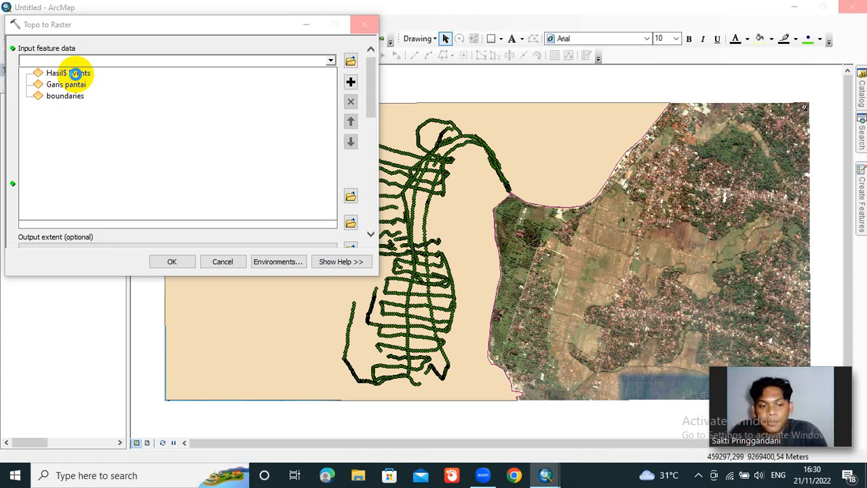
{"action": "left_click", "coordinate": [79, 73]}
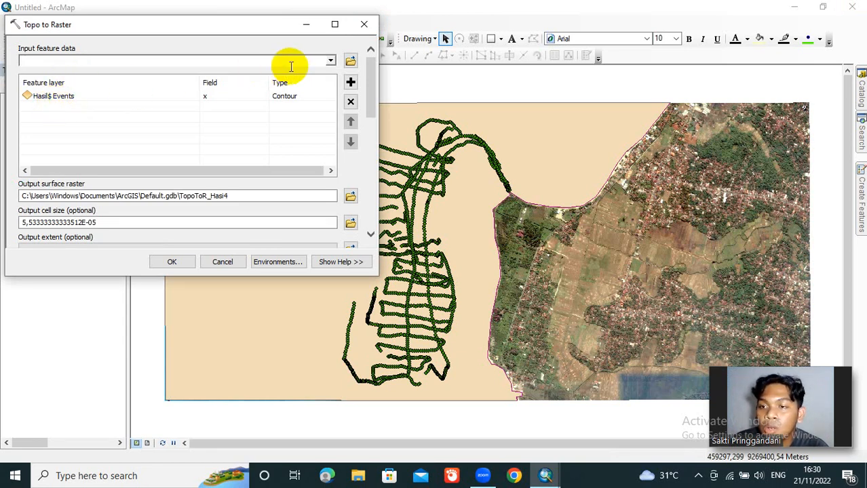
{"action": "left_click", "coordinate": [329, 62]}
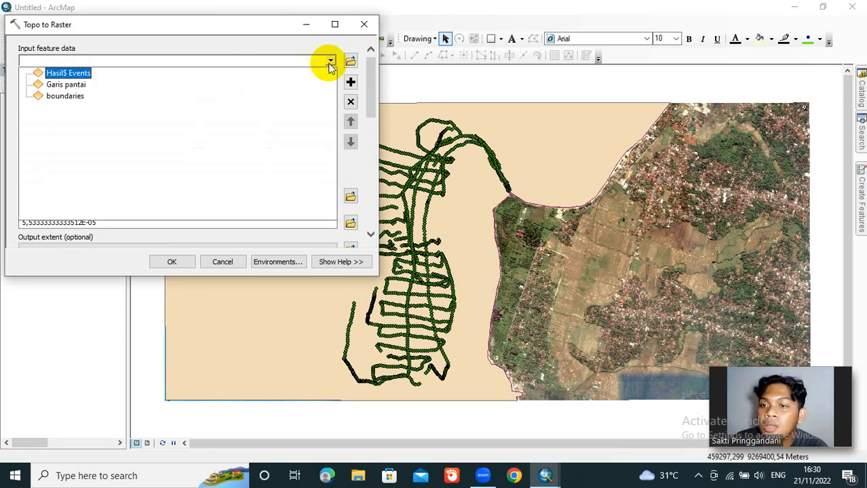
{"action": "left_click", "coordinate": [77, 84]}
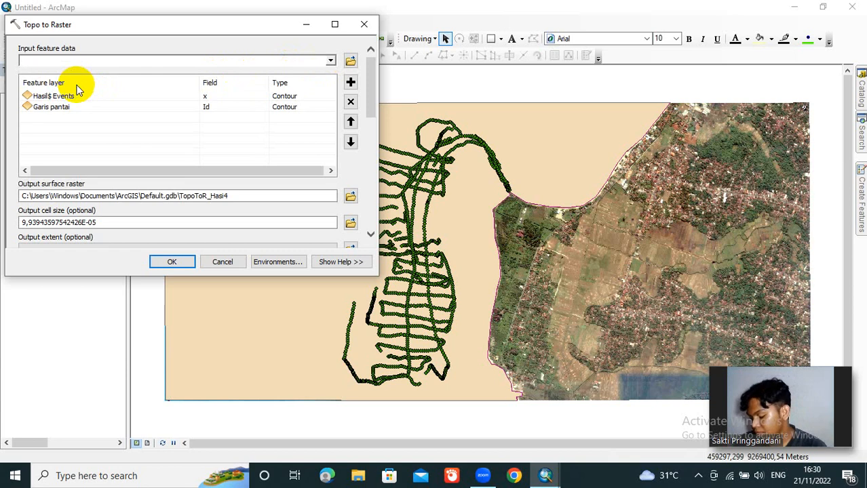
{"action": "left_click", "coordinate": [329, 63]}
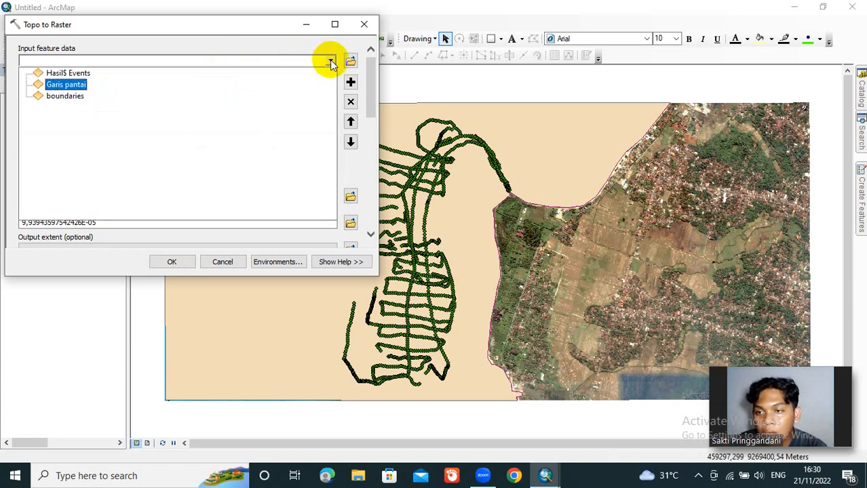
{"action": "left_click", "coordinate": [78, 96]}
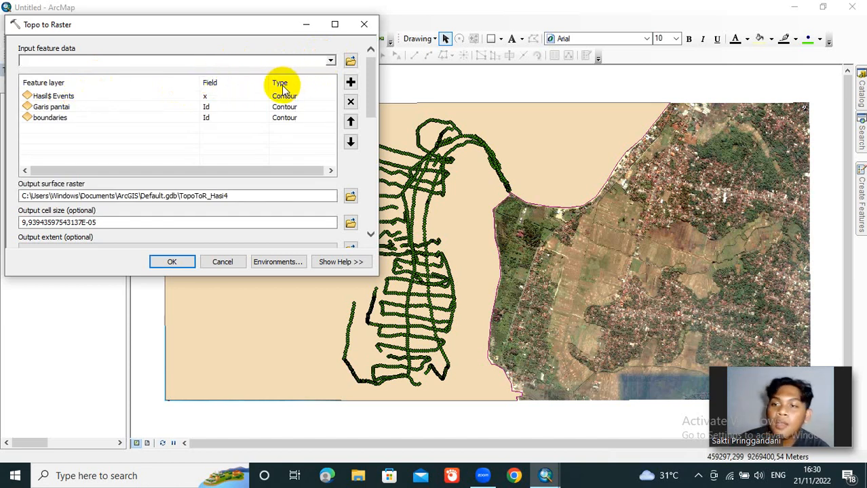
Step: Set the Hasil$ Events input to type PointElevation with z as its elevation field
{"action": "left_click", "coordinate": [318, 100]}
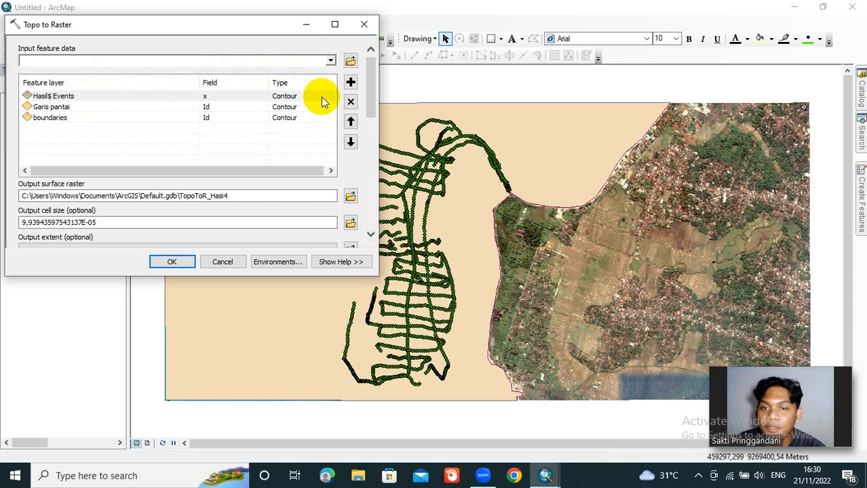
{"action": "left_click", "coordinate": [331, 99]}
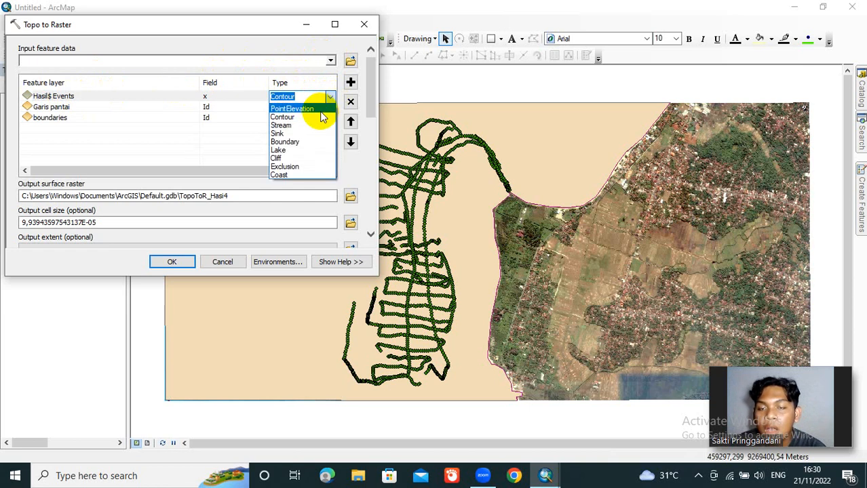
{"action": "left_click", "coordinate": [321, 111]}
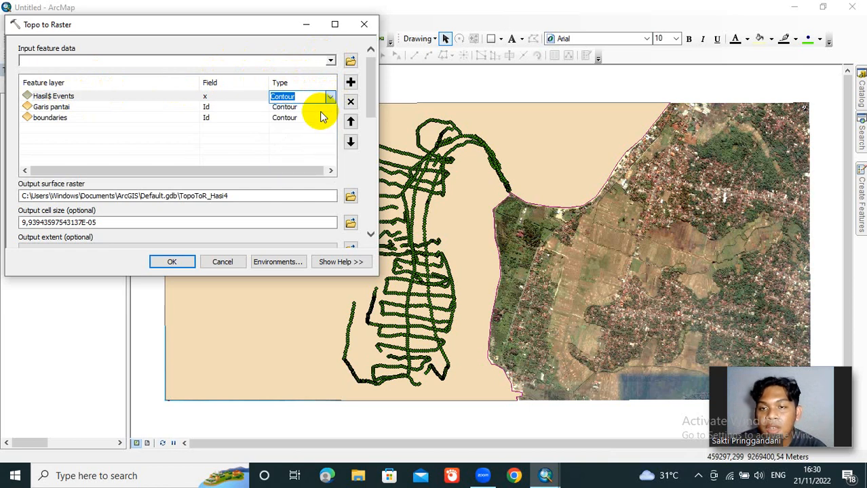
{"action": "left_click", "coordinate": [265, 99]}
{"action": "left_click", "coordinate": [264, 97]}
{"action": "left_click", "coordinate": [263, 97]}
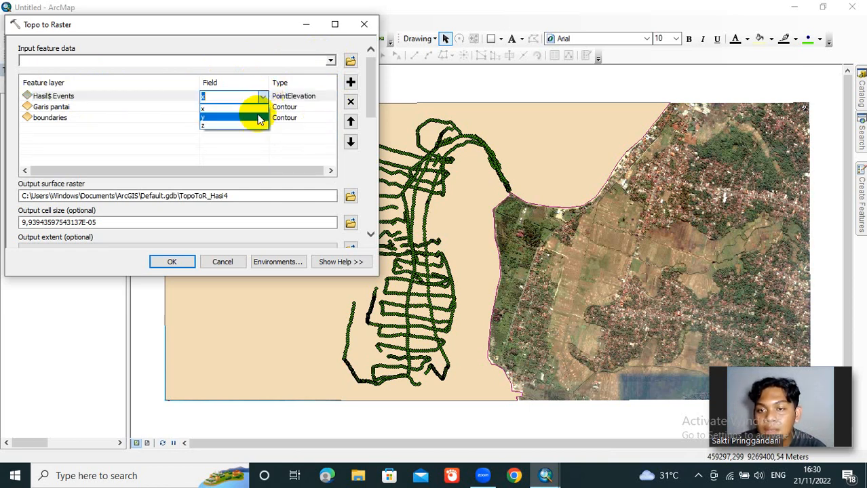
{"action": "left_click", "coordinate": [252, 127]}
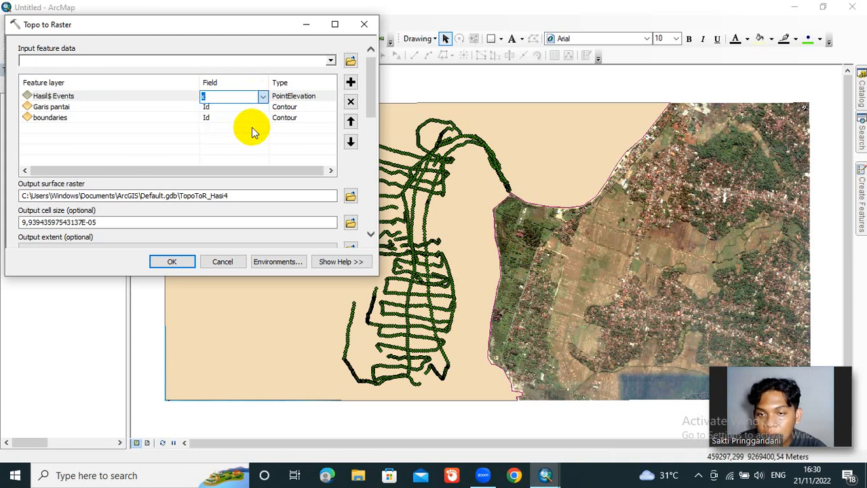
Step: Set the type of both the Garis pantai and boundaries inputs to Boundary and run the interpolation
{"action": "left_click", "coordinate": [332, 110]}
{"action": "left_click", "coordinate": [332, 110]}
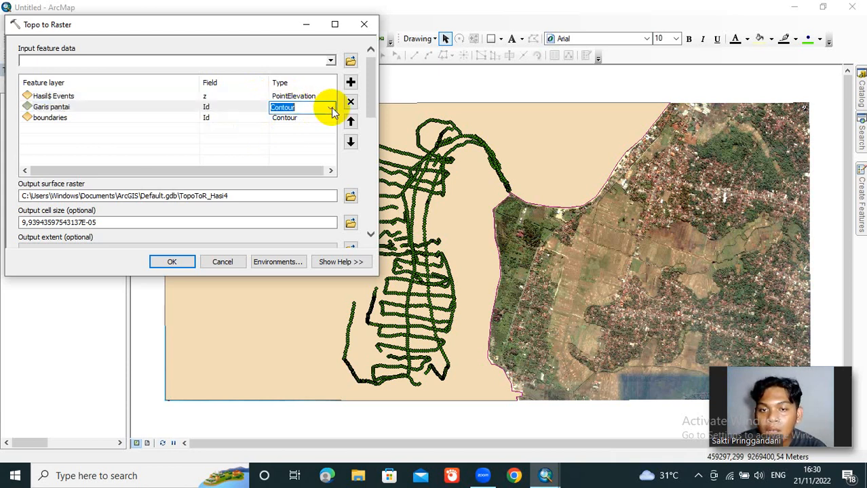
{"action": "left_click", "coordinate": [332, 110]}
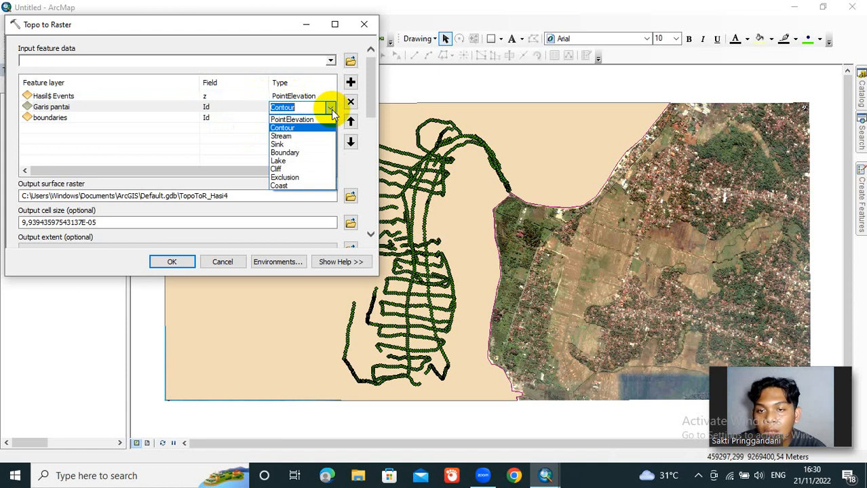
{"action": "left_click", "coordinate": [301, 153]}
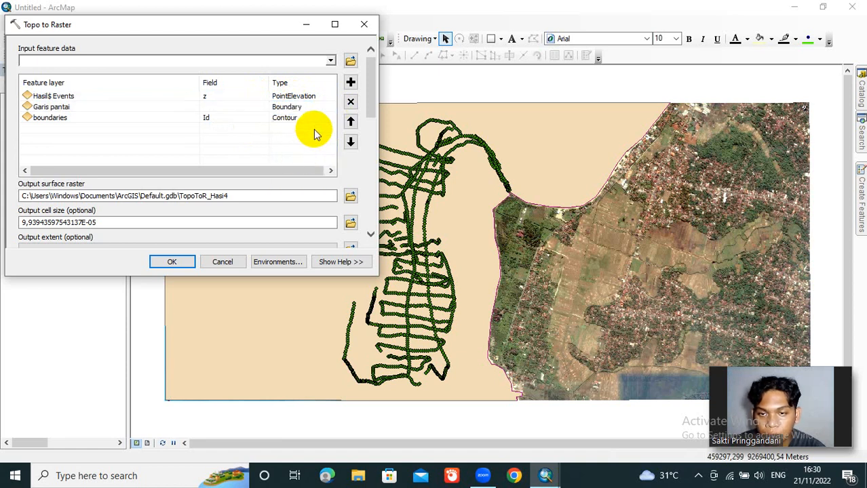
{"action": "left_click", "coordinate": [320, 120]}
{"action": "left_click", "coordinate": [330, 119]}
{"action": "left_click", "coordinate": [330, 118]}
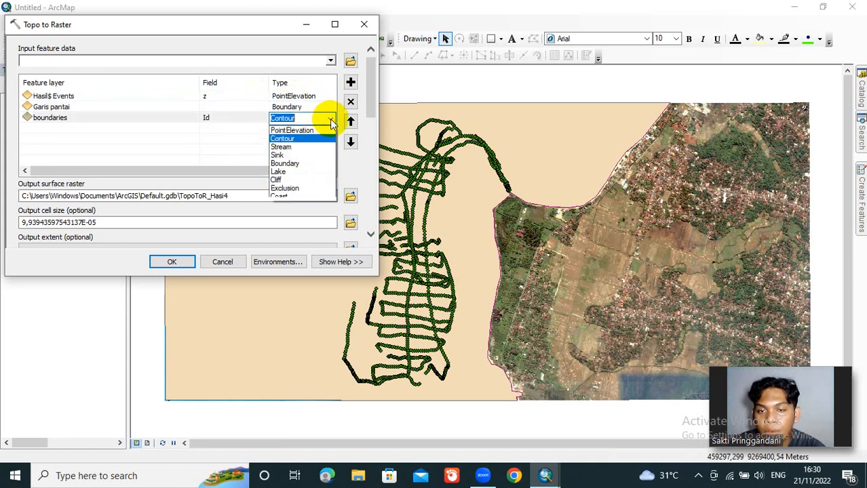
{"action": "left_click", "coordinate": [302, 164]}
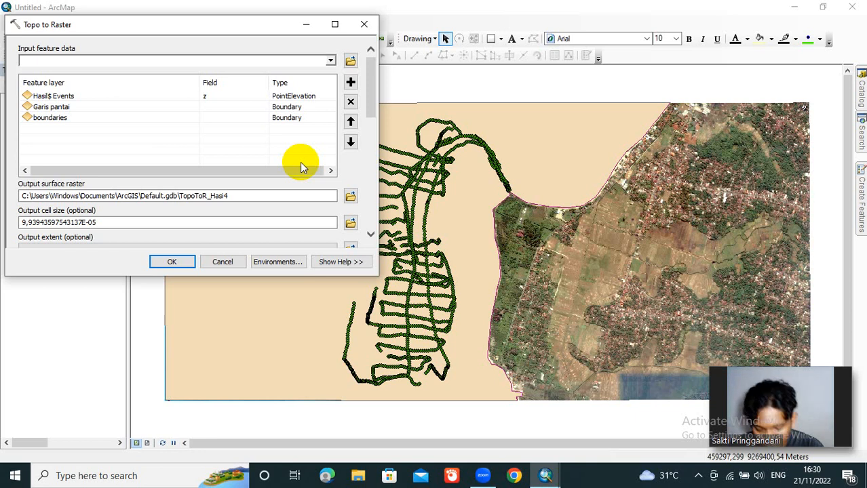
{"action": "left_click", "coordinate": [189, 263]}
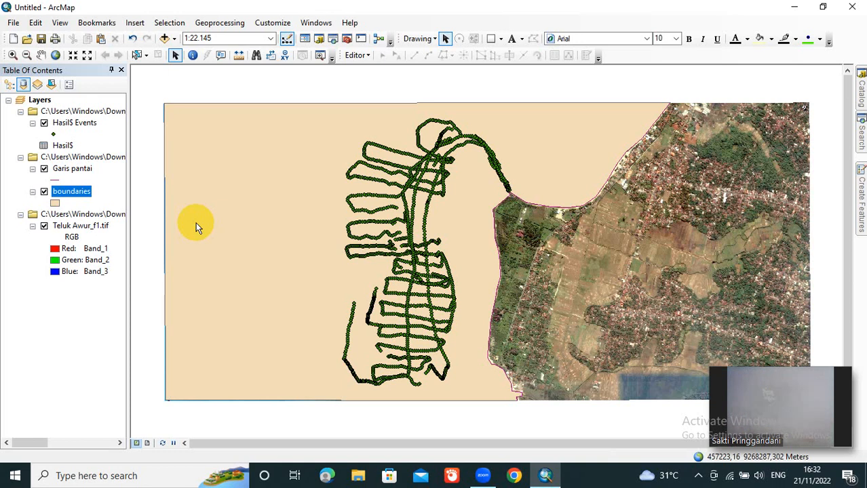
{"action": "left_click", "coordinate": [196, 223]}
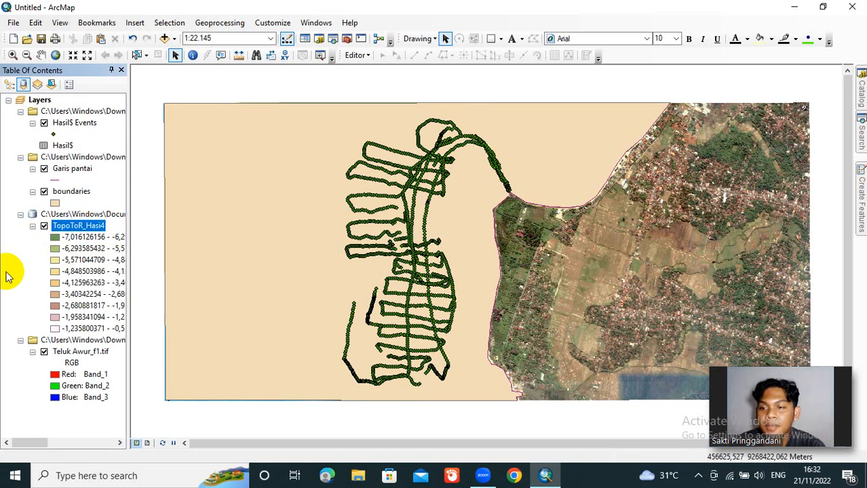
{"action": "right_click", "coordinate": [88, 231]}
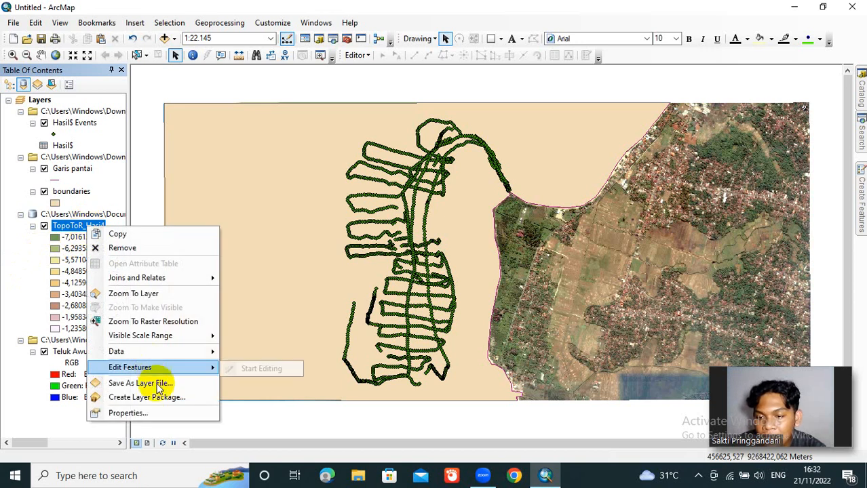
{"action": "left_click", "coordinate": [164, 410]}
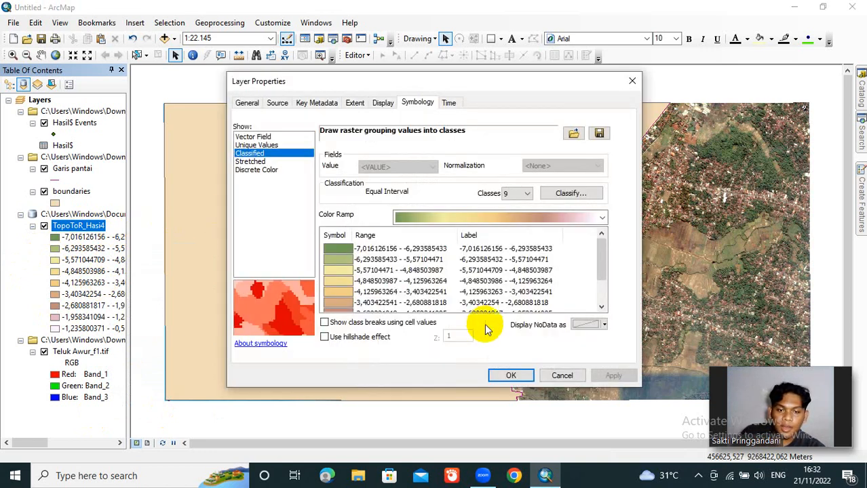
{"action": "left_click", "coordinate": [562, 378]}
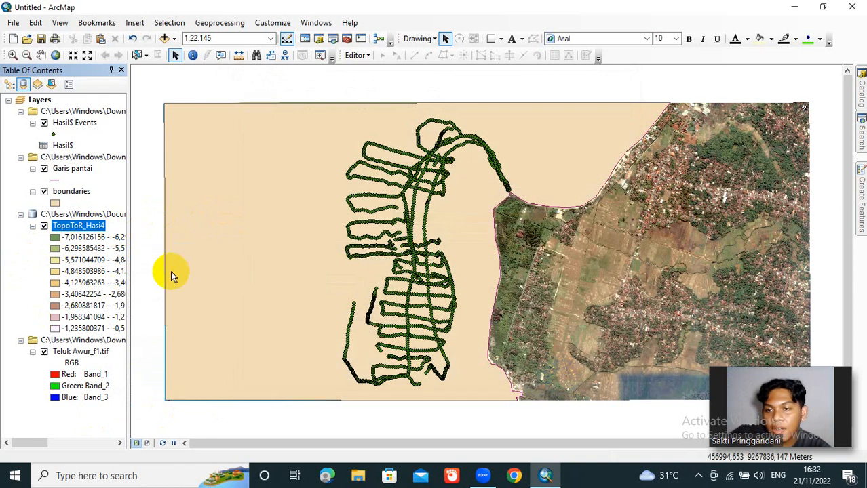
Step: Hide the Hasil$ Events, Garis pantai and boundaries layers to expose the interpolated depth raster
{"action": "left_click", "coordinate": [44, 124]}
{"action": "left_click", "coordinate": [44, 168]}
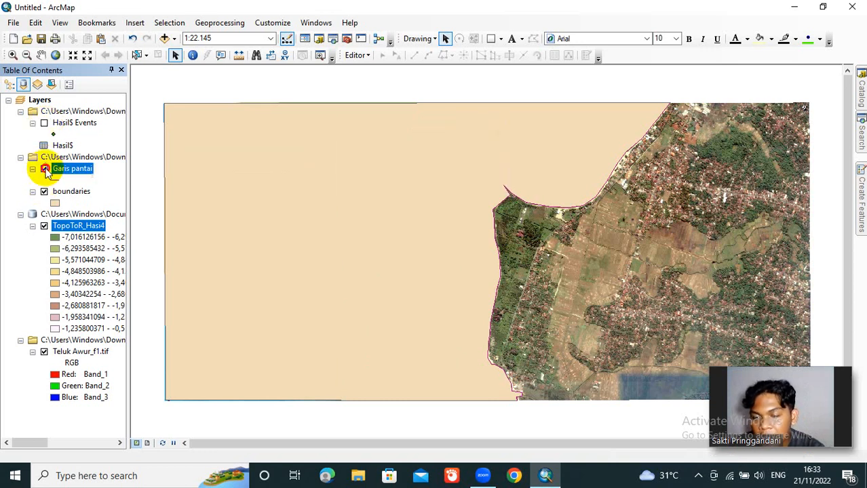
{"action": "left_click", "coordinate": [45, 170]}
{"action": "left_click", "coordinate": [44, 192]}
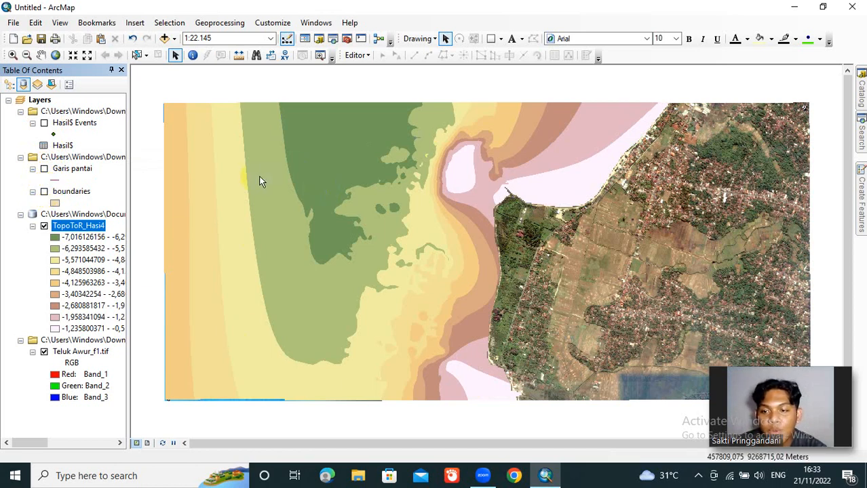
Step: Symbolize the TopoToR_Hasi4 raster with 6 classes and the pastel red-yellow-cyan-blue color ramp
{"action": "right_click", "coordinate": [90, 226]}
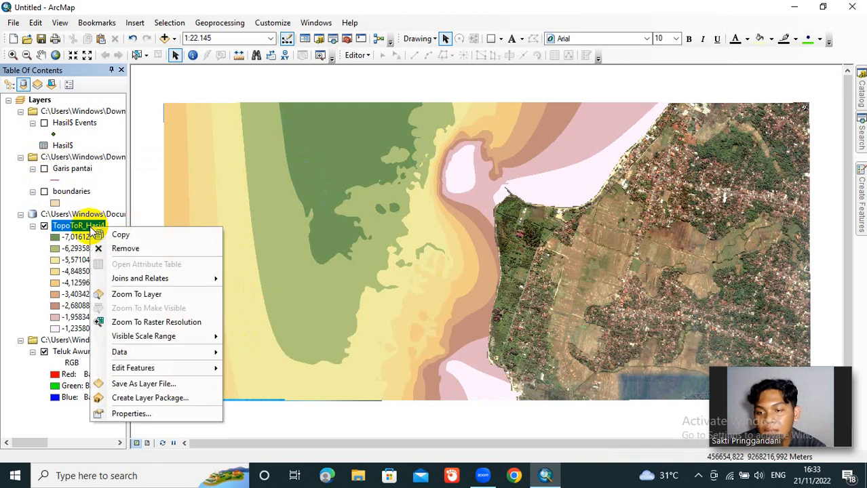
{"action": "left_click", "coordinate": [164, 412]}
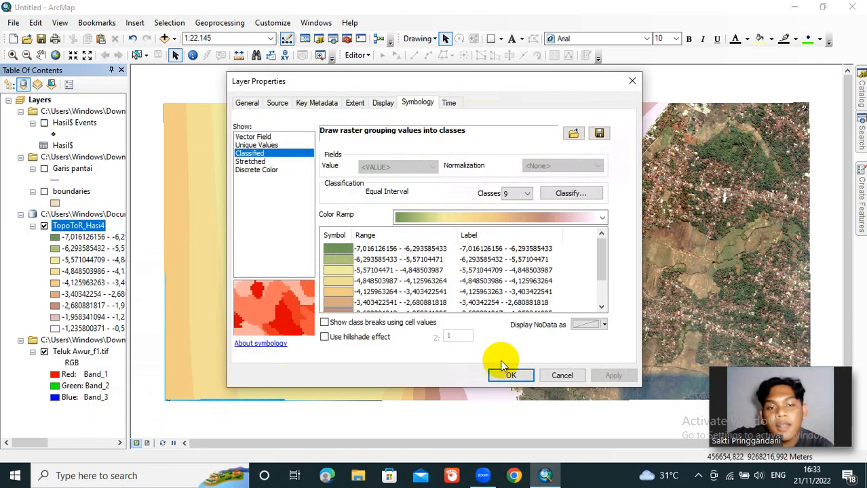
{"action": "left_click", "coordinate": [519, 195]}
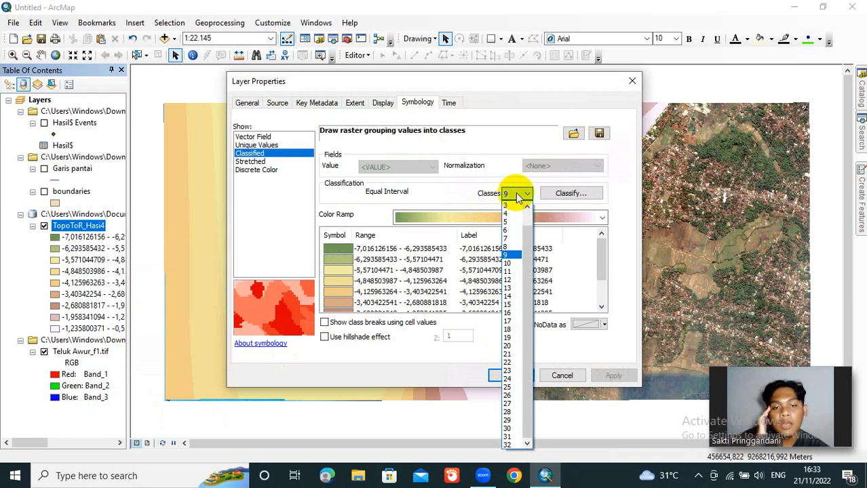
{"action": "left_click", "coordinate": [505, 230]}
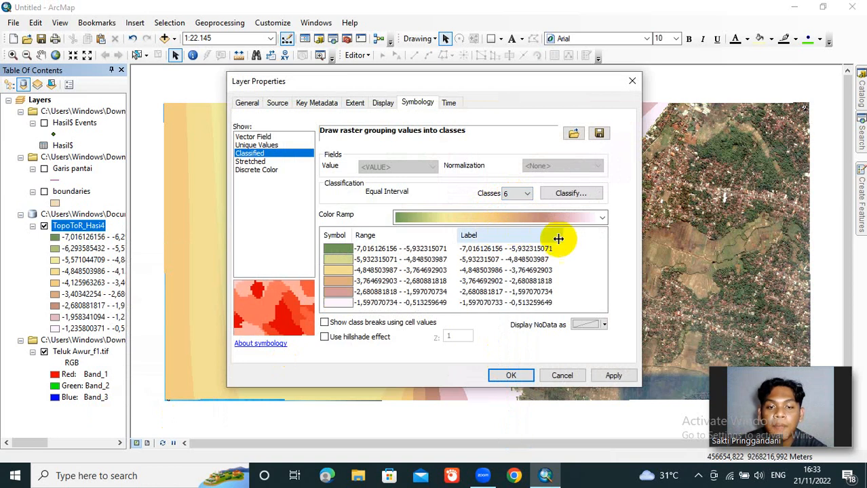
{"action": "left_click", "coordinate": [602, 220]}
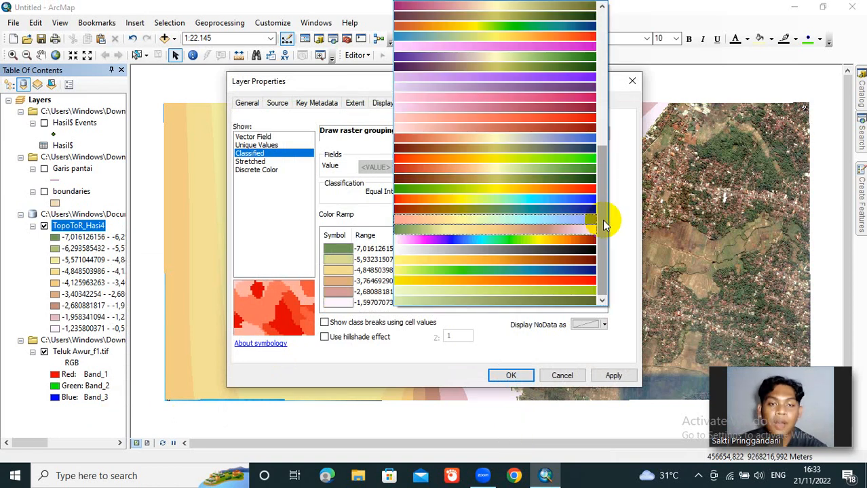
{"action": "mouse_move", "coordinate": [602, 219]}
{"action": "left_mouse_down"}
{"action": "mouse_move", "coordinate": [604, 80]}
{"action": "mouse_move", "coordinate": [609, 227]}
{"action": "mouse_move", "coordinate": [601, 228]}
{"action": "left_mouse_up"}
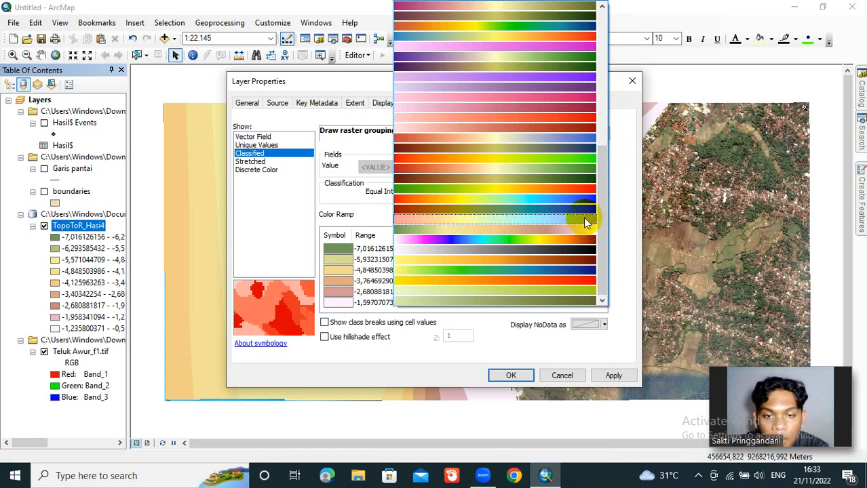
{"action": "left_click", "coordinate": [577, 220]}
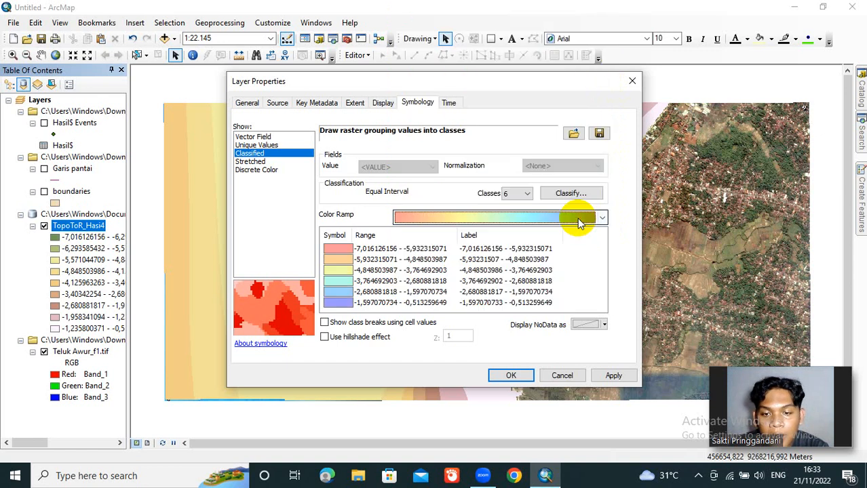
Step: Shorten the upper limit in the first class's label to two decimals with the unit, ending in -5,93m
{"action": "left_click", "coordinate": [556, 251]}
{"action": "left_click", "coordinate": [558, 249]}
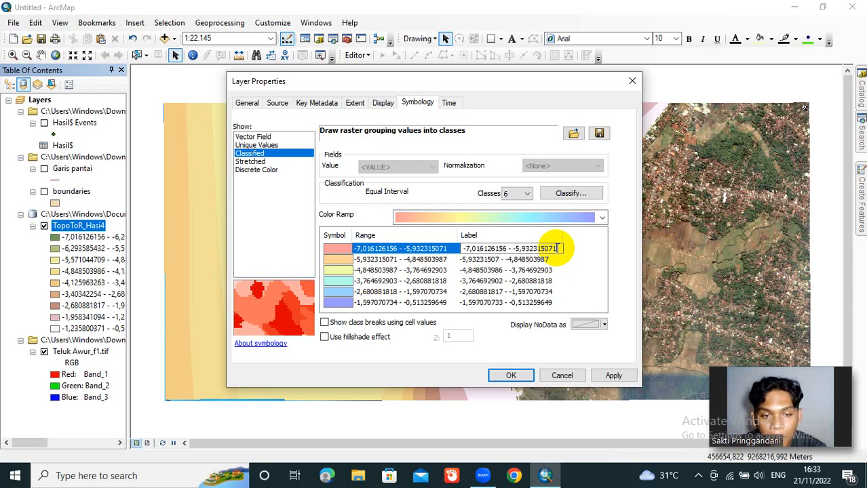
{"action": "left_click_drag", "start_coordinate": [557, 248], "coordinate": [529, 248]}
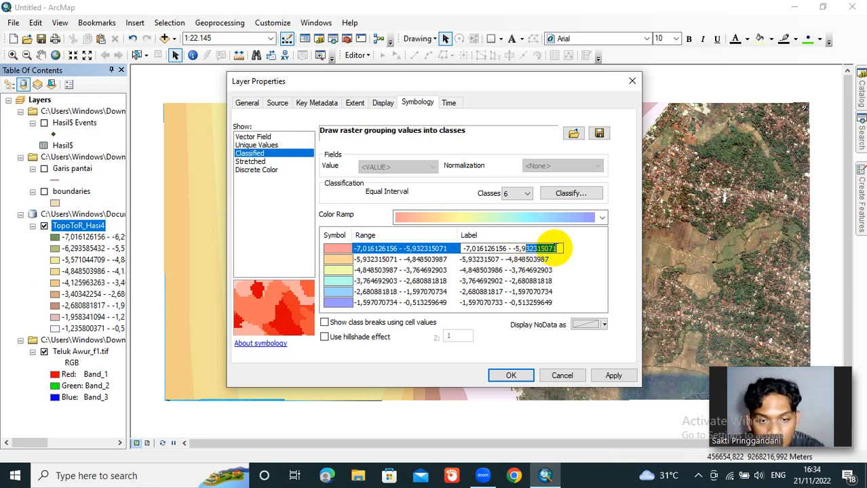
{"action": "left_click_drag", "start_coordinate": [557, 248], "coordinate": [531, 248]}
{"action": "key", "text": "BackSpace"}
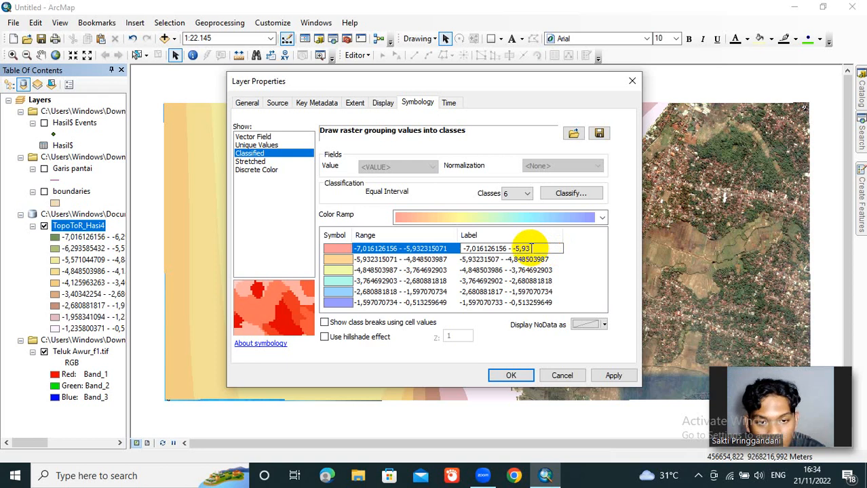
{"action": "type", "text": "m"}
{"action": "key", "text": "Return"}
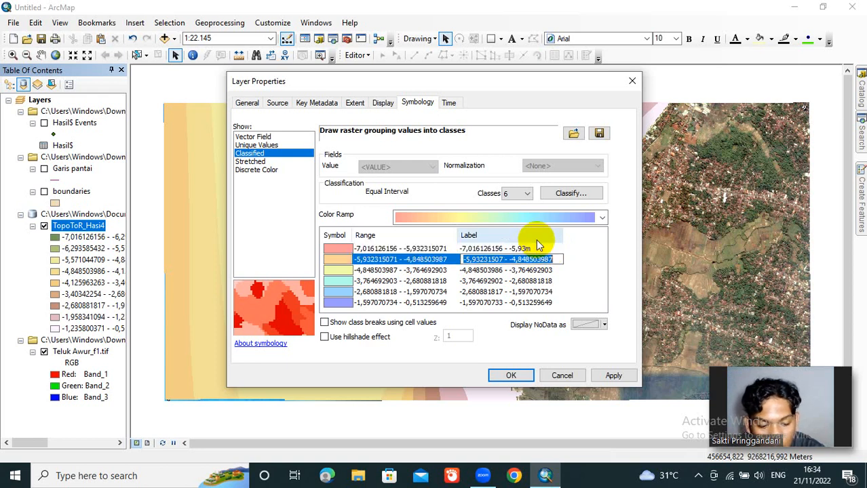
Step: Complete the first class's label as -7,01 - -5,93 m, with a space before the unit
{"action": "key", "text": "Up"}
{"action": "key", "text": "Down"}
{"action": "key", "text": "Up"}
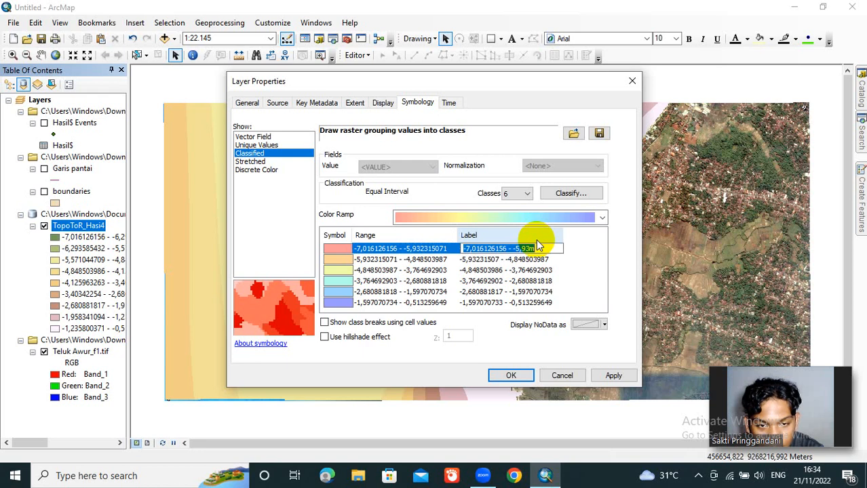
{"action": "key", "text": "Home"}
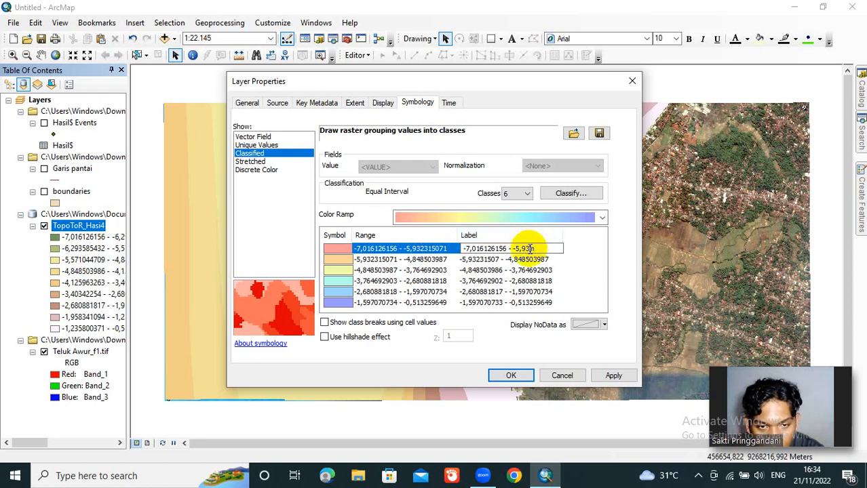
{"action": "left_click", "coordinate": [531, 249]}
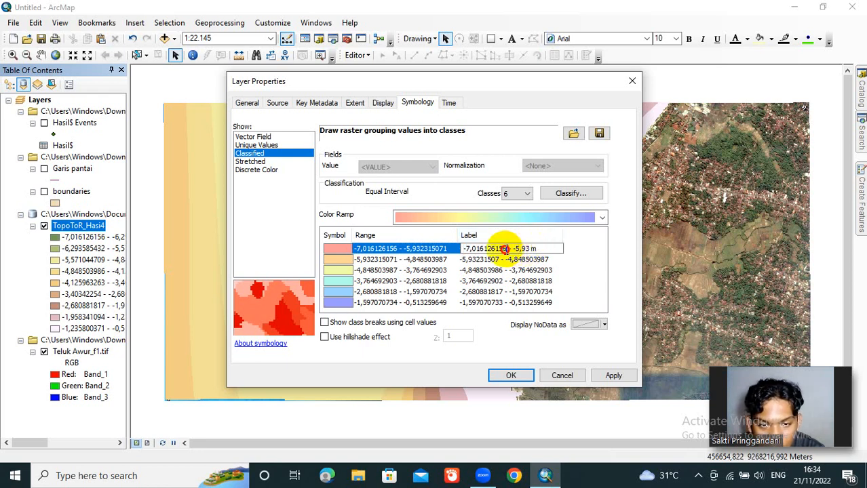
{"action": "left_click_drag", "start_coordinate": [505, 249], "coordinate": [480, 249]}
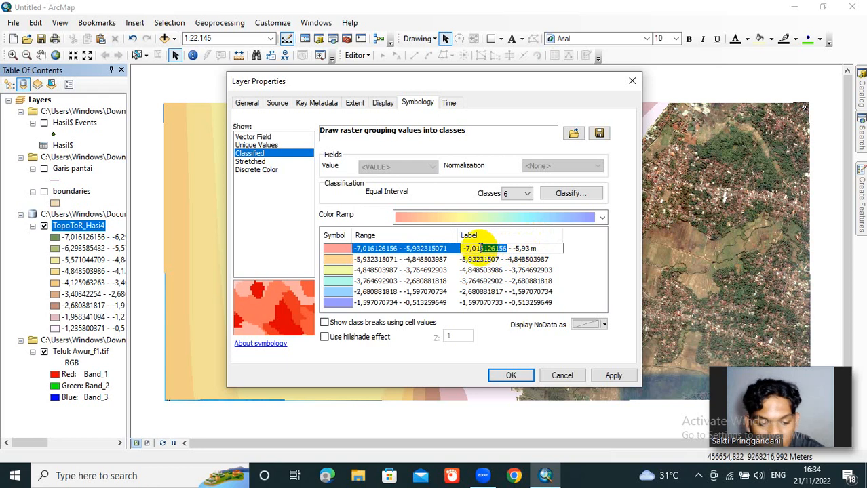
{"action": "key", "text": "BackSpace"}
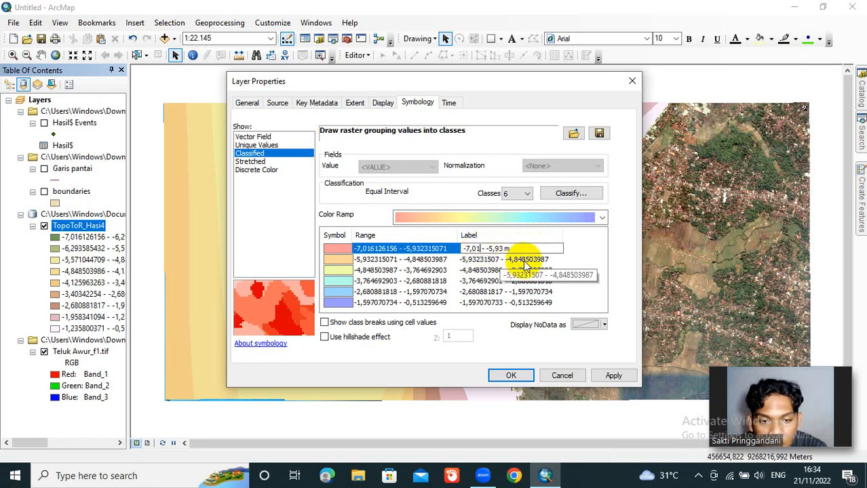
Step: Relabel the second depth class as -5,92 - -4,84 m
{"action": "left_click", "coordinate": [549, 260]}
{"action": "left_click", "coordinate": [553, 259]}
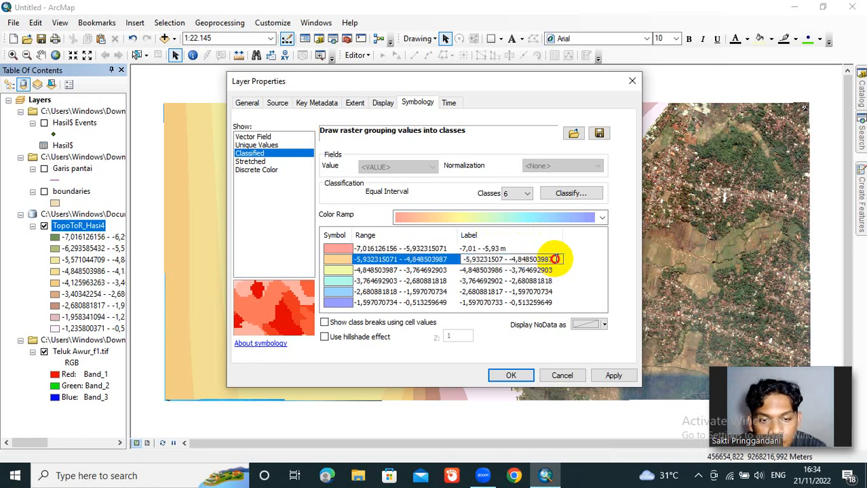
{"action": "left_click_drag", "start_coordinate": [555, 259], "coordinate": [526, 260]}
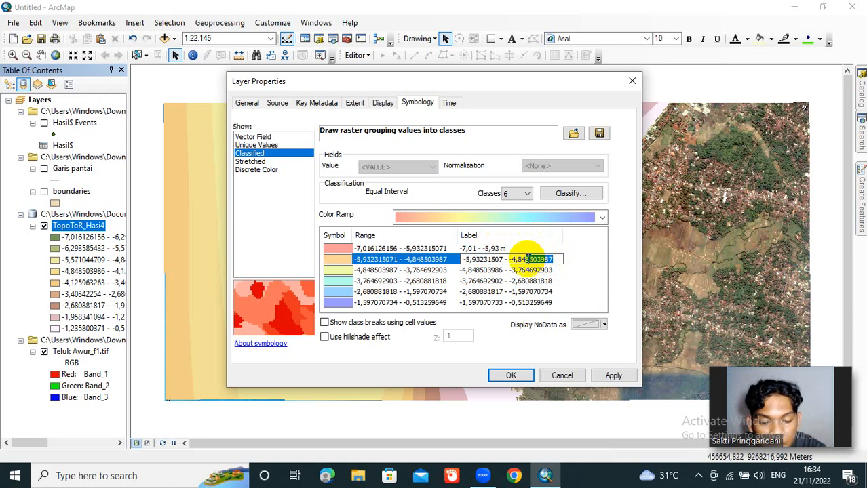
{"action": "key", "text": "BackSpace"}
{"action": "type", "text": "m"}
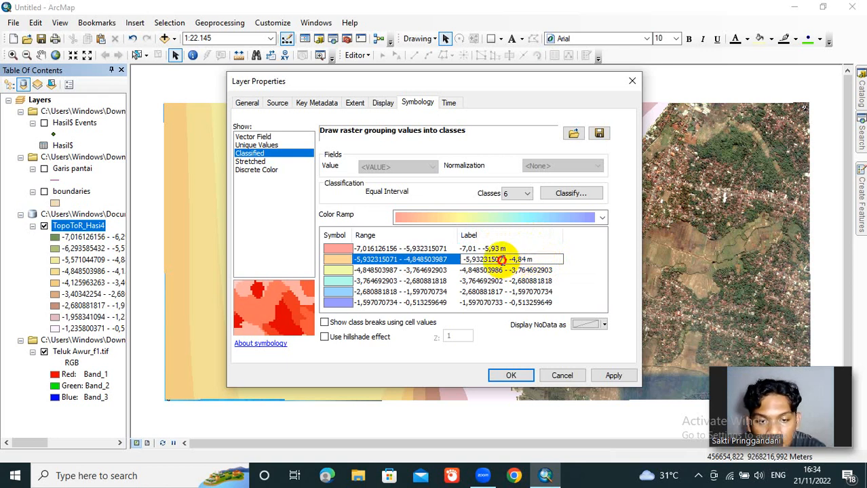
{"action": "left_click_drag", "start_coordinate": [506, 258], "coordinate": [479, 259]}
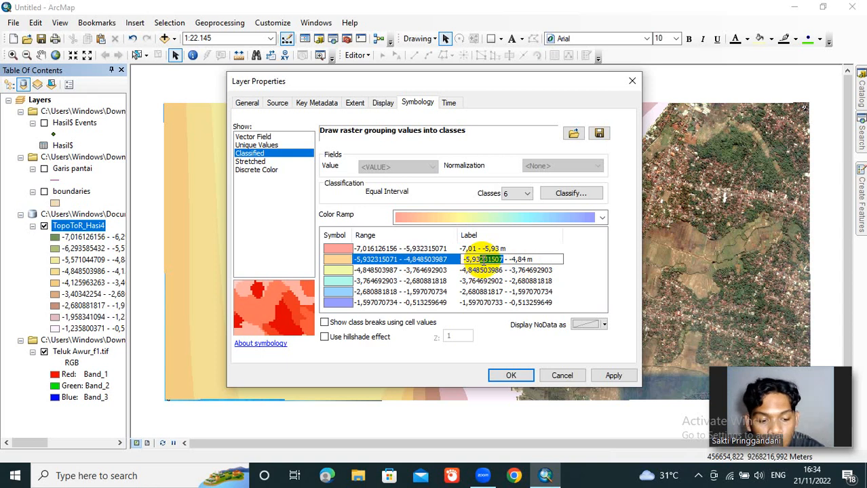
{"action": "key", "text": "BackSpace"}
{"action": "type", "text": "2"}
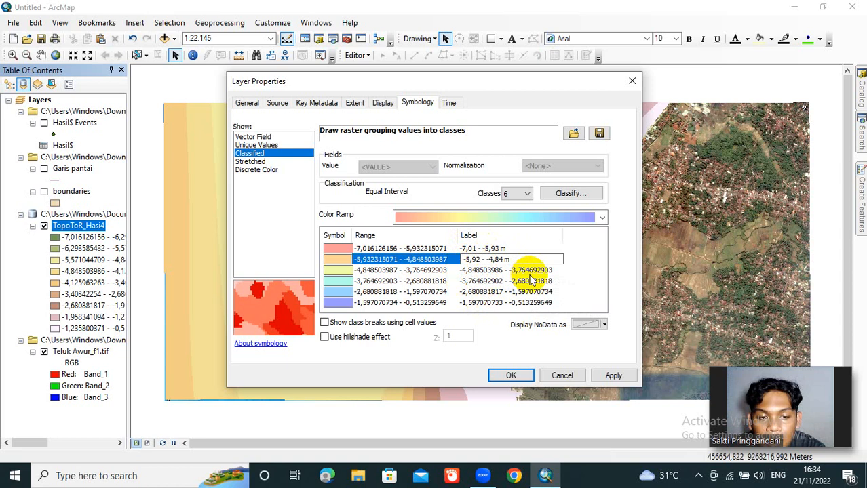
Step: Relabel the third depth class as -4,83 - -3,76 m
{"action": "left_click", "coordinate": [553, 270]}
{"action": "left_click_drag", "start_coordinate": [558, 270], "coordinate": [531, 271]}
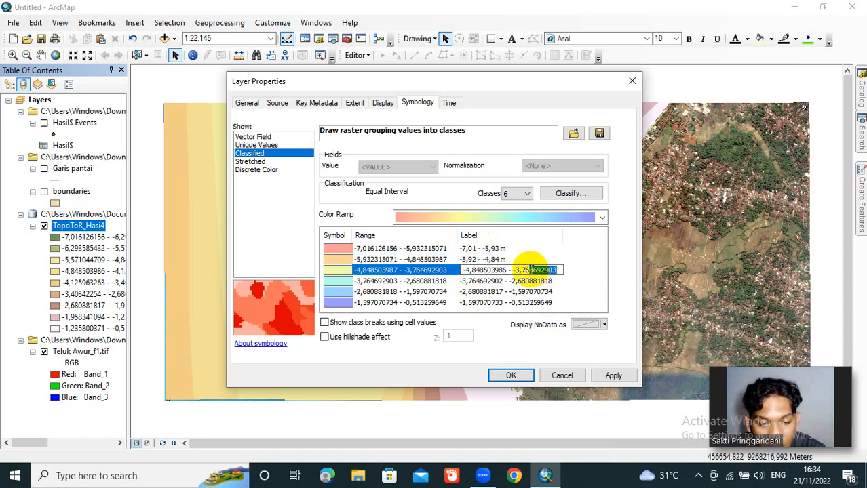
{"action": "key", "text": "BackSpace"}
{"action": "type", "text": "m"}
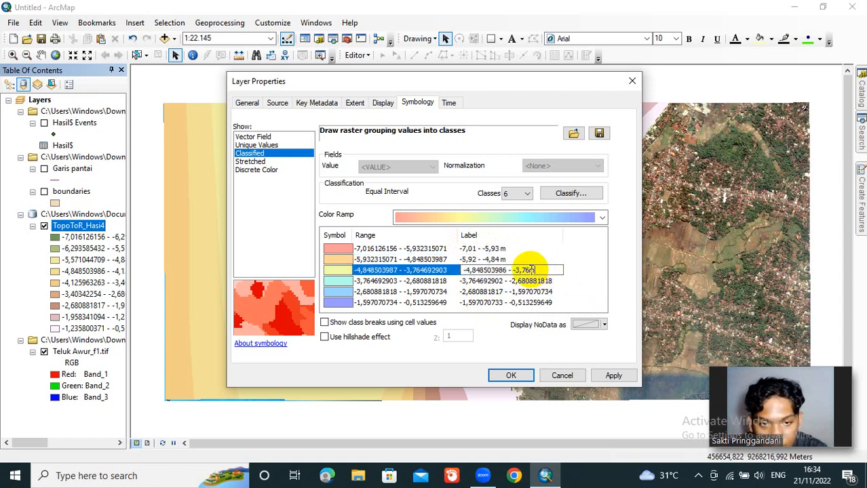
{"action": "type", "text": "m"}
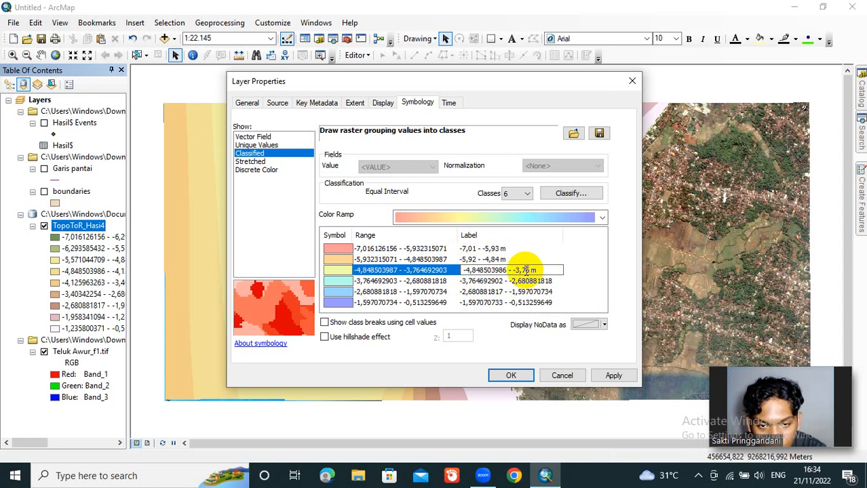
{"action": "left_click_drag", "start_coordinate": [506, 270], "coordinate": [478, 271]}
{"action": "type", "text": "3"}
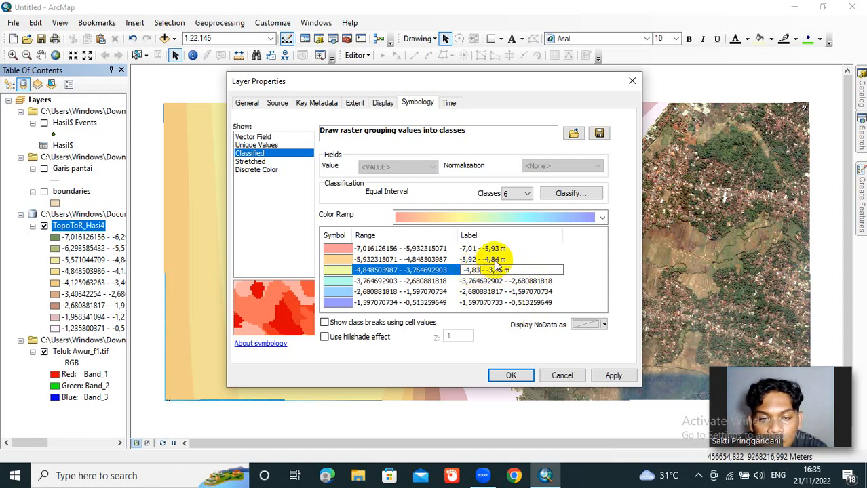
Step: Relabel the fourth depth class as -3,75 - -2,68 m
{"action": "left_click", "coordinate": [554, 283]}
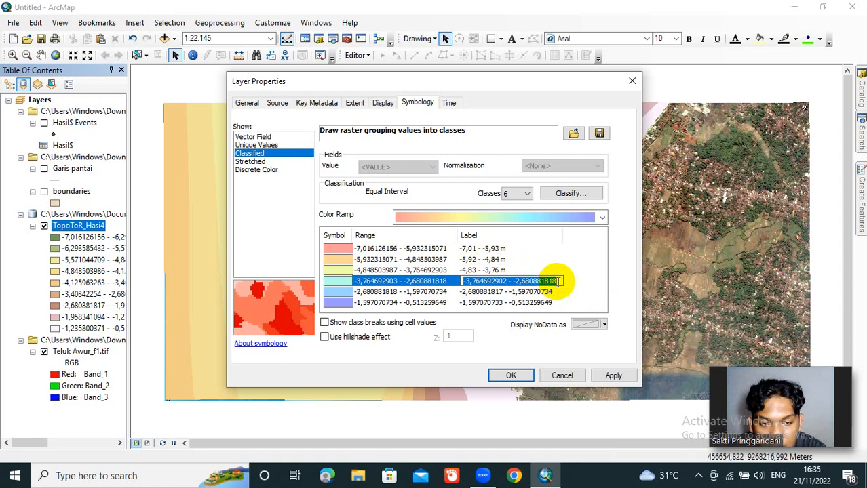
{"action": "left_click_drag", "start_coordinate": [558, 281], "coordinate": [534, 281]}
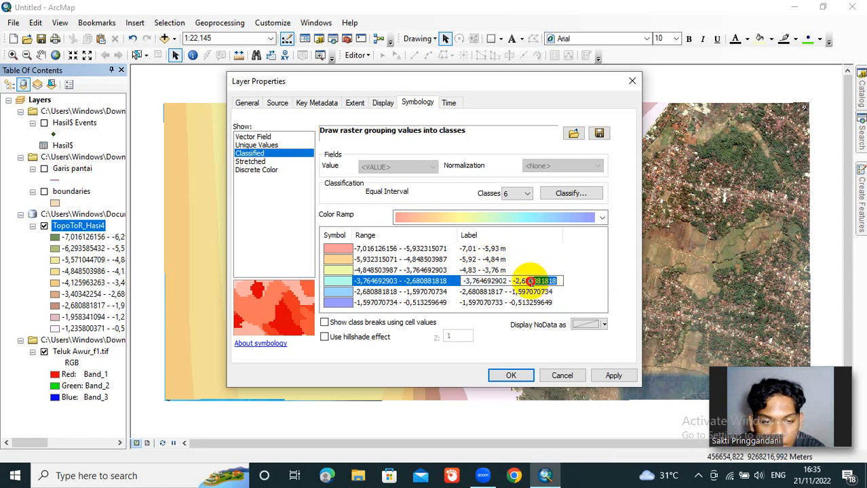
{"action": "key", "text": "BackSpace"}
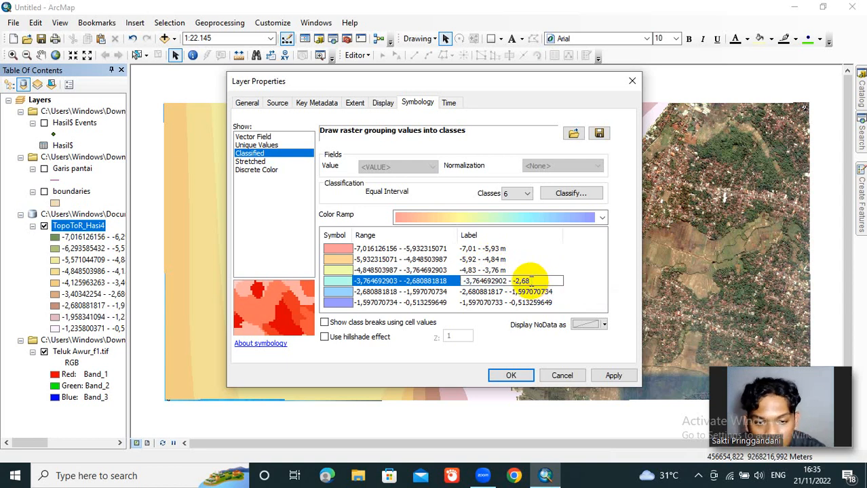
{"action": "type", "text": "m"}
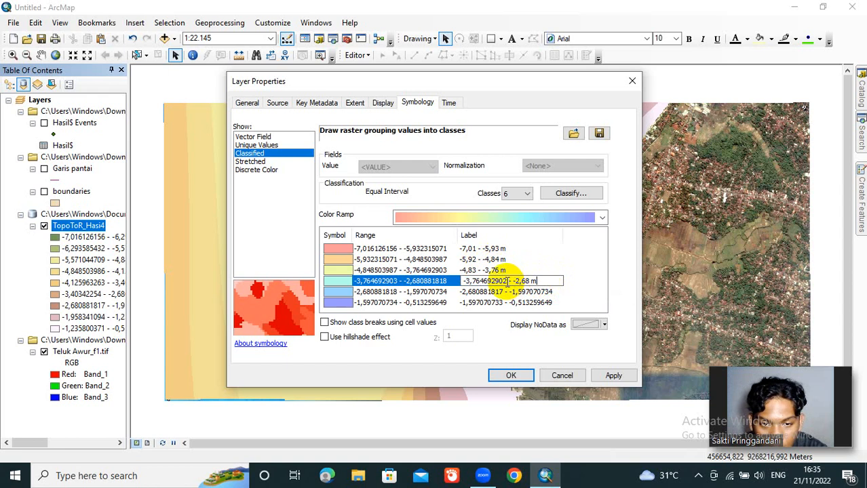
{"action": "left_click_drag", "start_coordinate": [506, 281], "coordinate": [477, 282]}
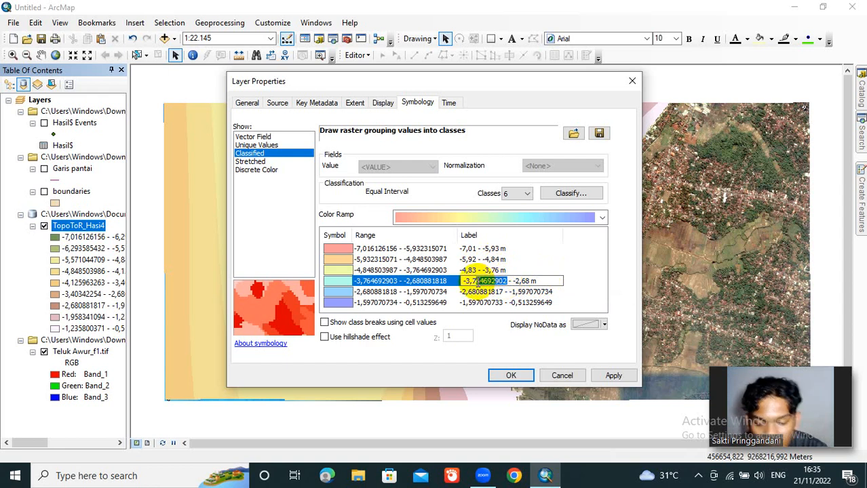
{"action": "type", "text": "6"}
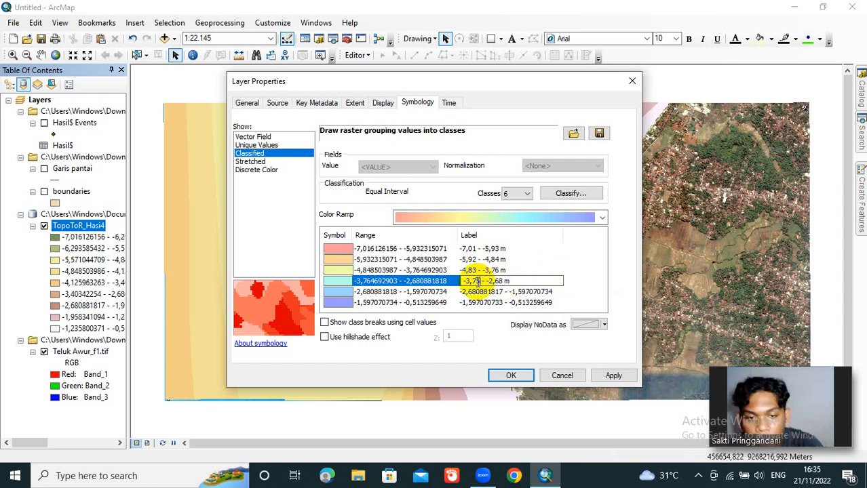
Step: Relabel the fifth depth class as -2,67 - -1,59 m
{"action": "left_click", "coordinate": [553, 292]}
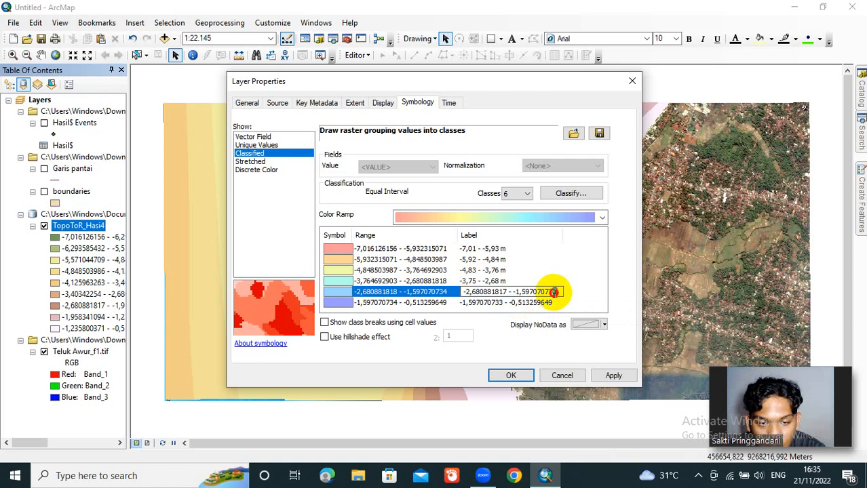
{"action": "left_click_drag", "start_coordinate": [552, 292], "coordinate": [528, 292]}
{"action": "key", "text": "BackSpace"}
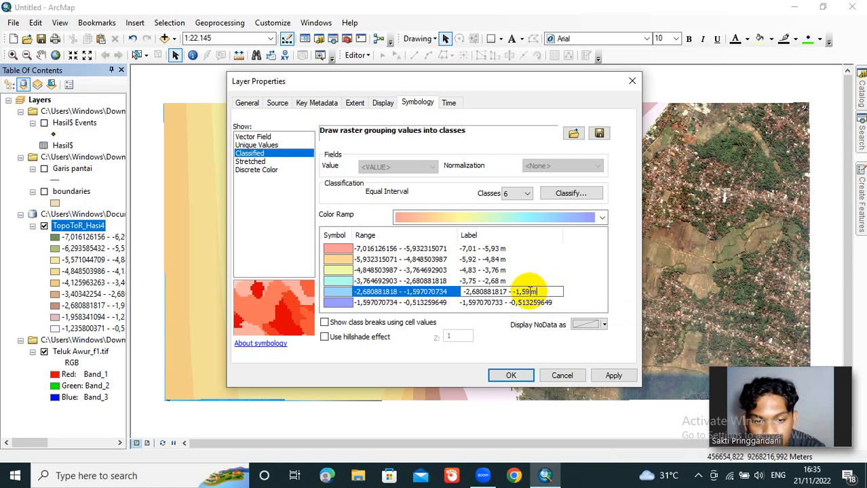
{"action": "type", "text": "m"}
{"action": "left_click_drag", "start_coordinate": [508, 292], "coordinate": [478, 292]}
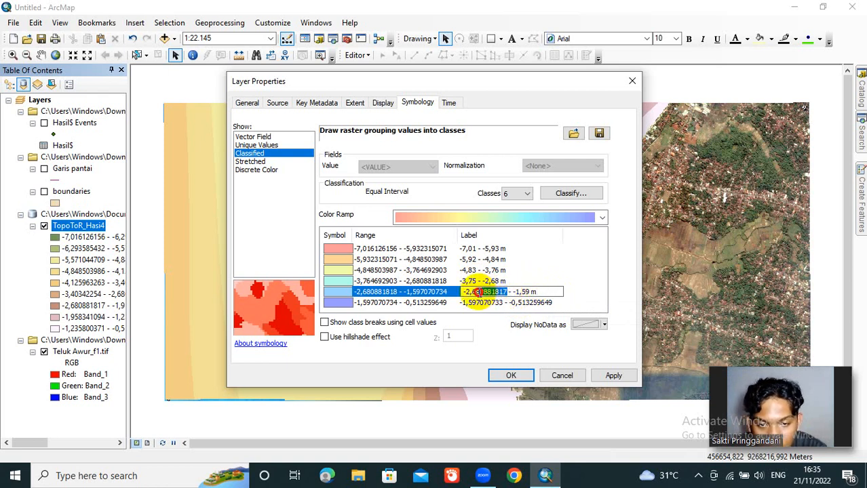
{"action": "type", "text": "7"}
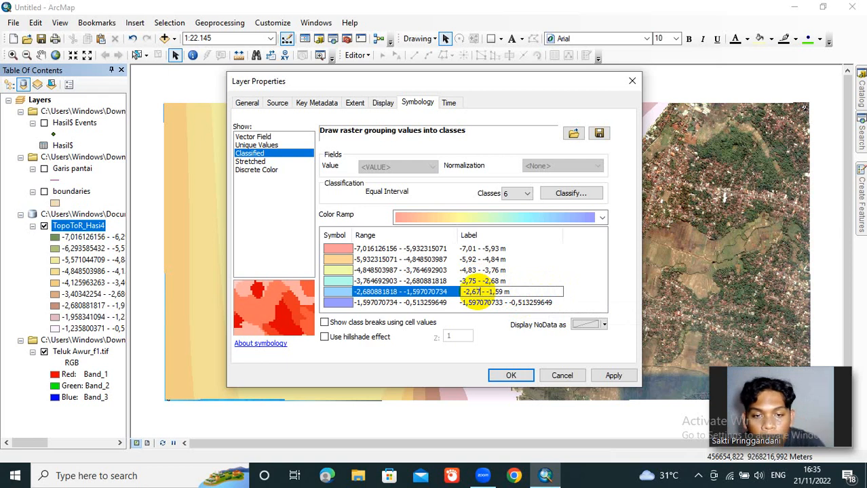
Step: Relabel the sixth depth class as -1,58 - -0,51 m and apply the classified symbology to the raster
{"action": "left_click", "coordinate": [549, 305]}
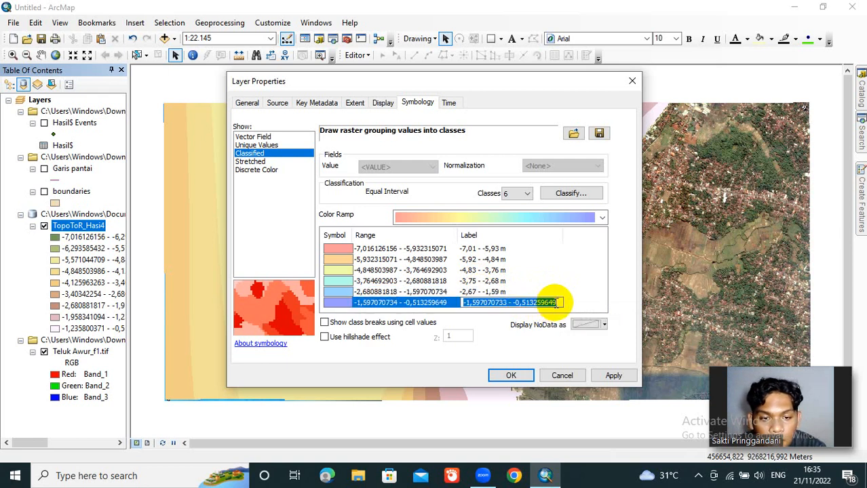
{"action": "left_click_drag", "start_coordinate": [552, 304], "coordinate": [529, 302]}
{"action": "type", "text": "m"}
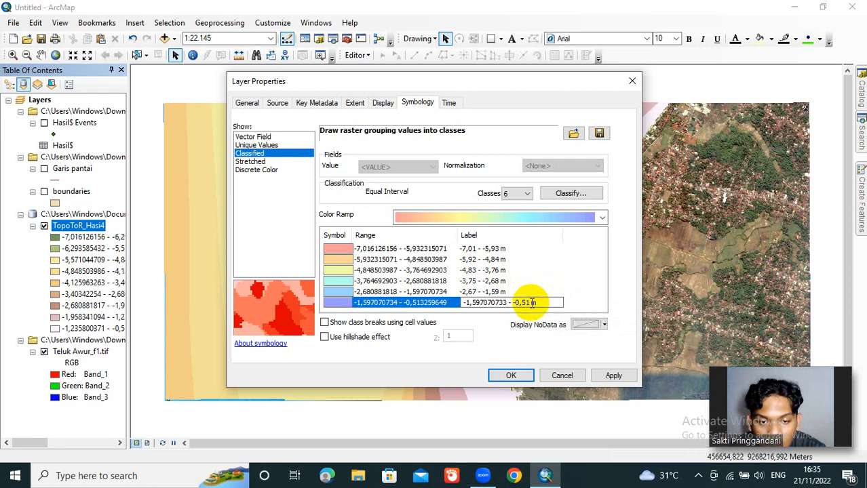
{"action": "left_click_drag", "start_coordinate": [508, 304], "coordinate": [477, 303]}
{"action": "type", "text": "9"}
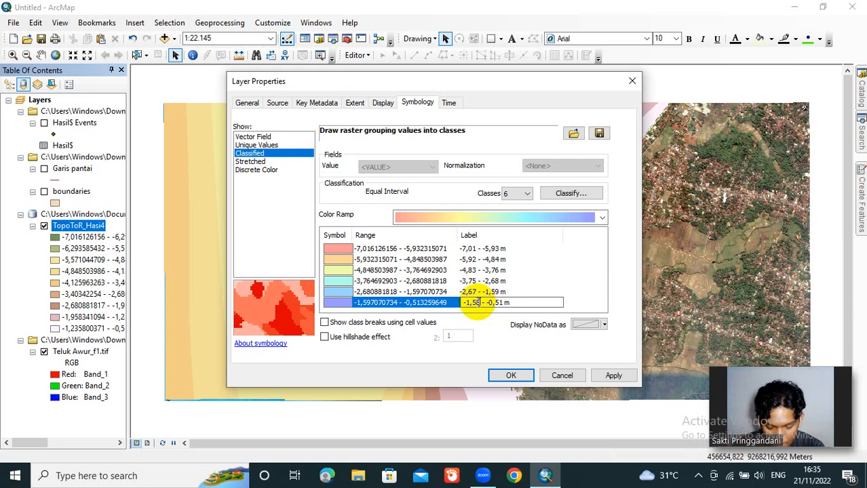
{"action": "left_click", "coordinate": [516, 377]}
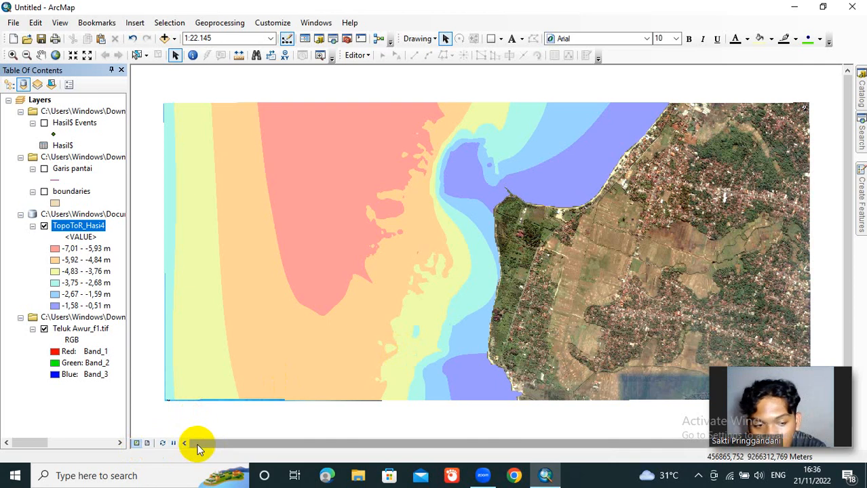
Step: Switch to the layout view and set the Microsoft Print to PDF printer's orientation to Landscape
{"action": "left_click", "coordinate": [146, 444]}
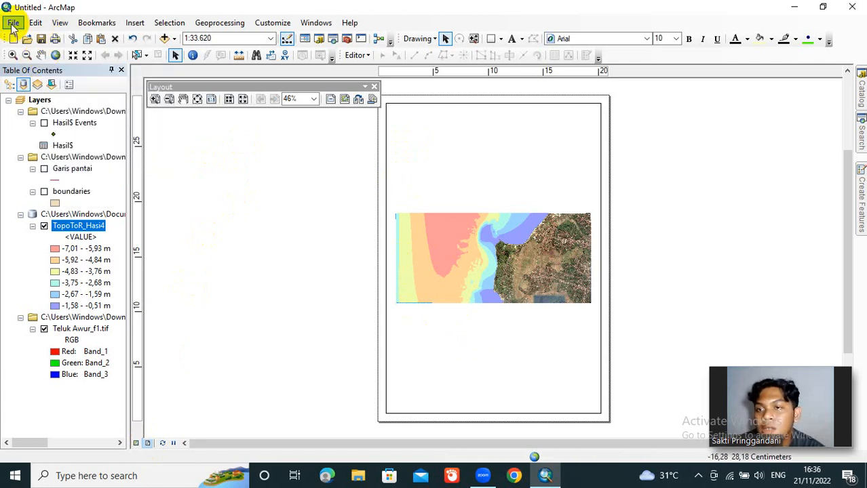
{"action": "left_click", "coordinate": [13, 23]}
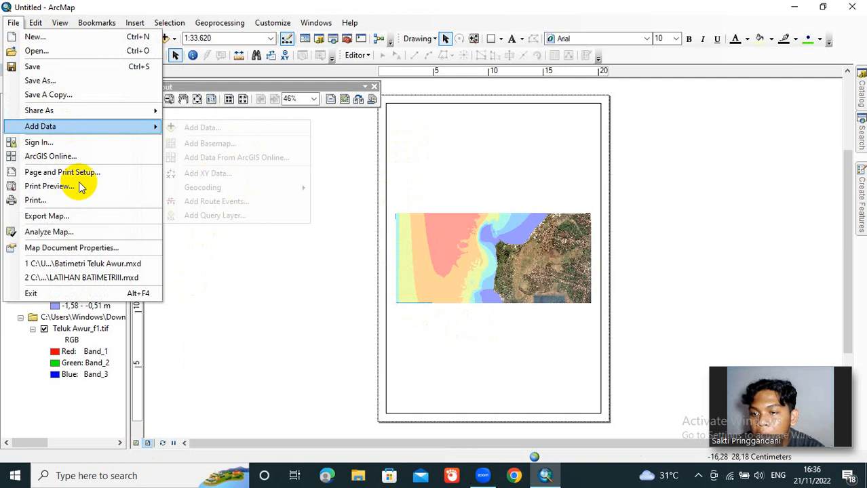
{"action": "left_click", "coordinate": [35, 200]}
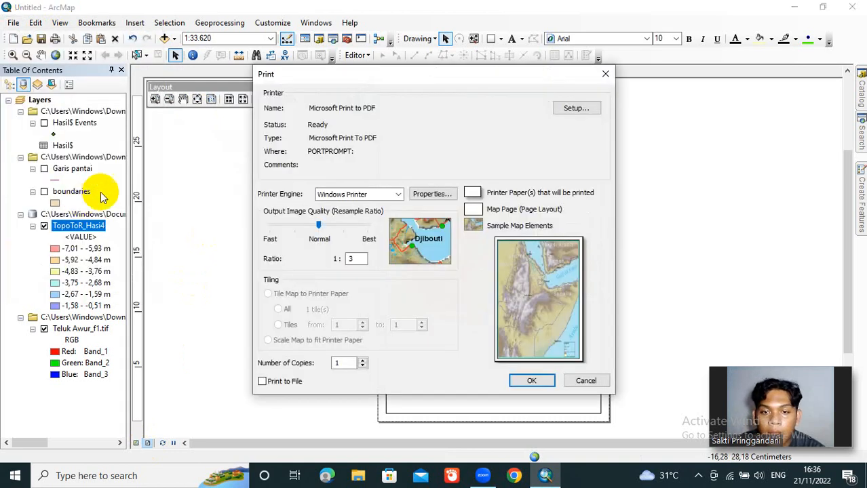
{"action": "left_click", "coordinate": [432, 195]}
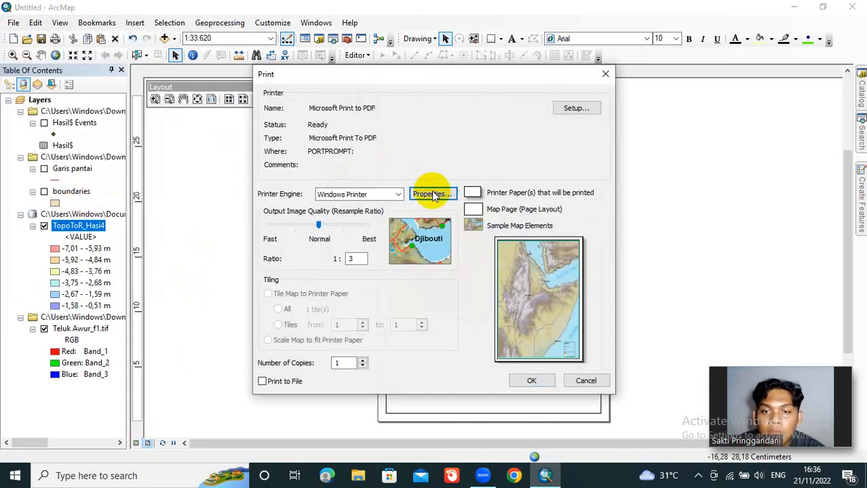
{"action": "left_click", "coordinate": [400, 144]}
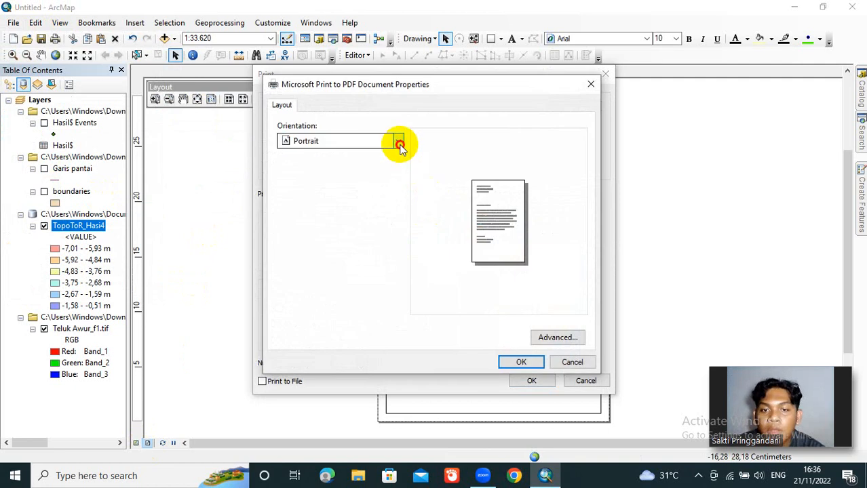
{"action": "left_click", "coordinate": [380, 155]}
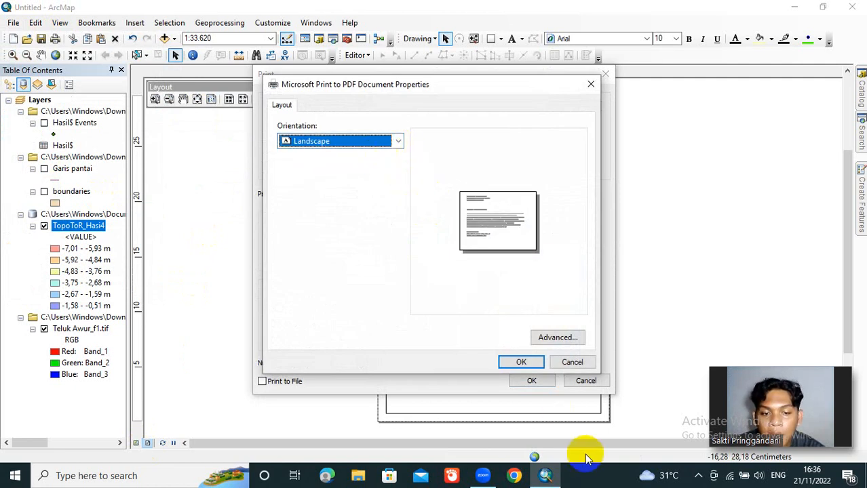
{"action": "left_click", "coordinate": [521, 363]}
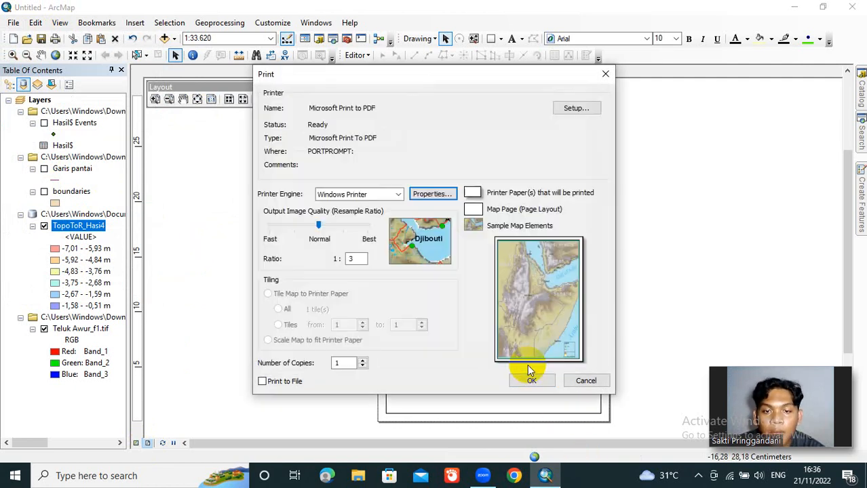
Step: Confirm the print setup to apply the landscape page, cancel saving the PDF output and dismiss the resulting message
{"action": "left_click", "coordinate": [530, 380]}
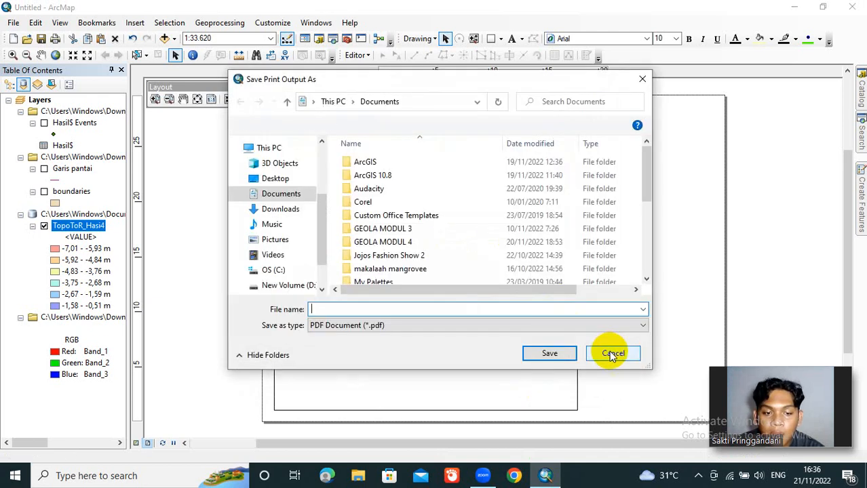
{"action": "left_click", "coordinate": [609, 354]}
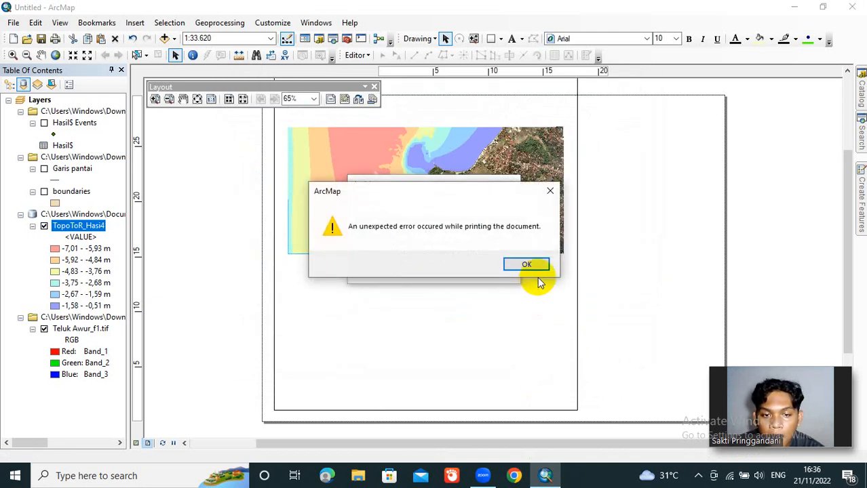
{"action": "left_click", "coordinate": [529, 265]}
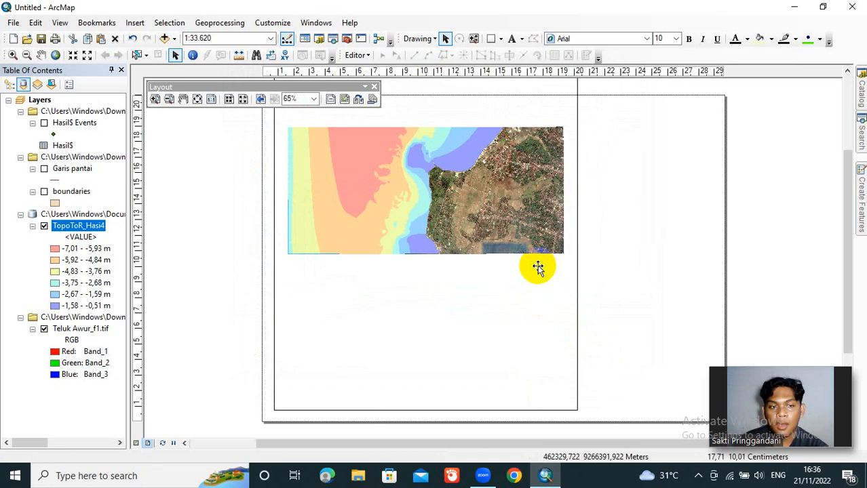
Step: Resize the data frame so its top and bottom edges fit inside the landscape page, and close the floating Layout toolbar
{"action": "left_click_drag", "start_coordinate": [844, 265], "coordinate": [836, 184]}
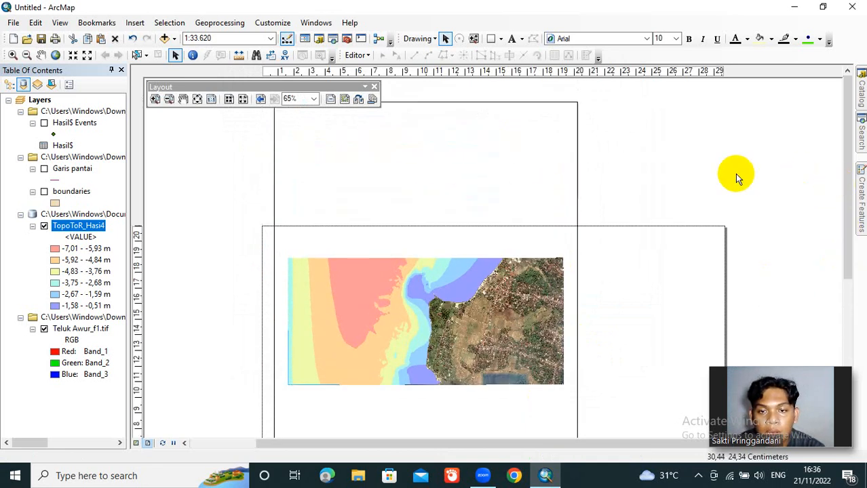
{"action": "left_click", "coordinate": [396, 106]}
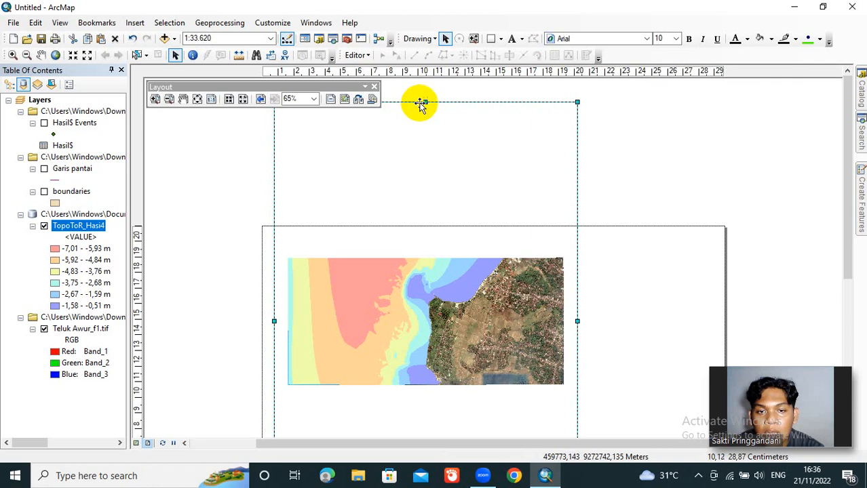
{"action": "left_click_drag", "start_coordinate": [421, 102], "coordinate": [416, 238]}
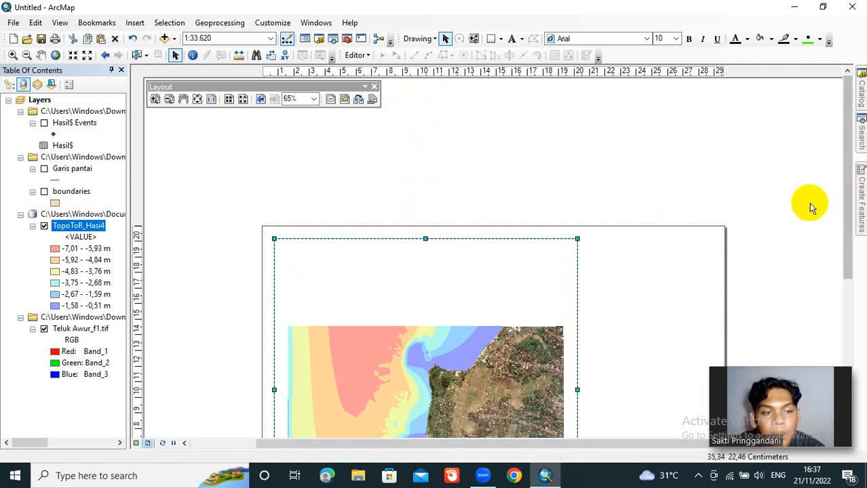
{"action": "left_click_drag", "start_coordinate": [846, 218], "coordinate": [846, 277]}
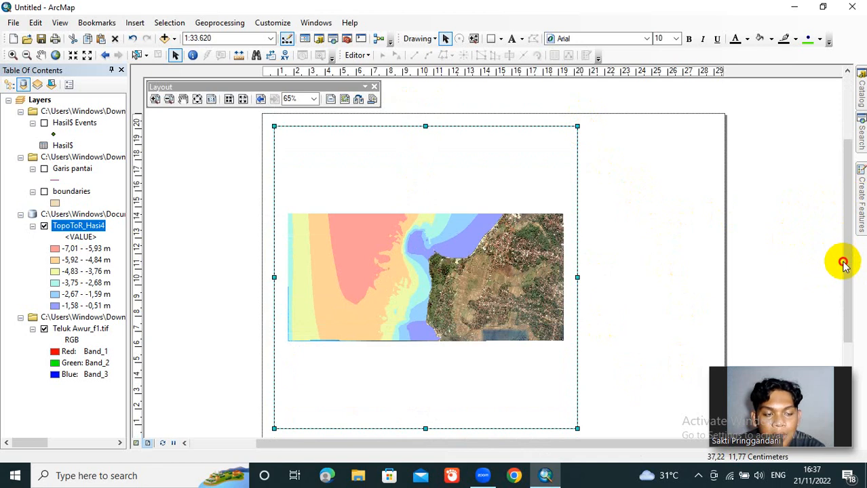
{"action": "left_click_drag", "start_coordinate": [846, 267], "coordinate": [849, 281]}
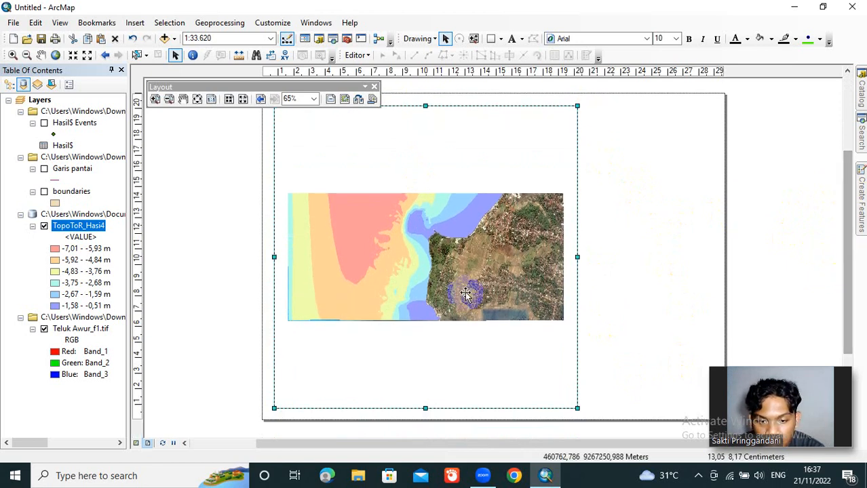
{"action": "left_click_drag", "start_coordinate": [424, 409], "coordinate": [425, 406]}
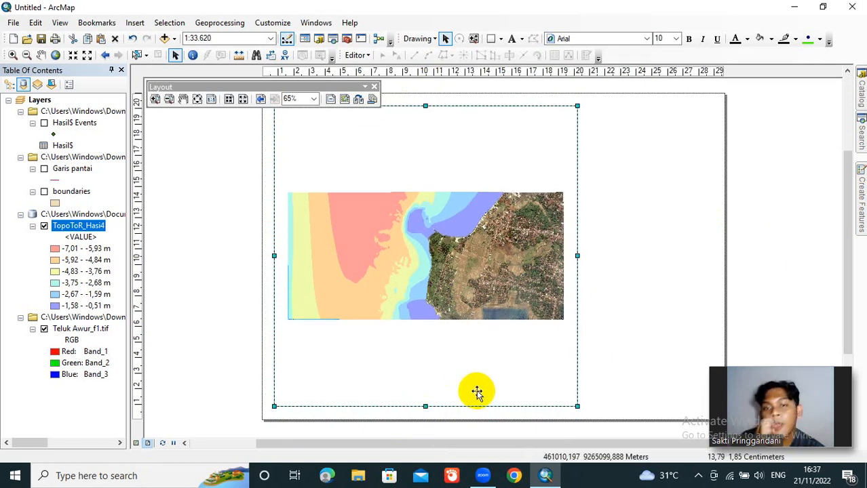
{"action": "left_click", "coordinate": [375, 87]}
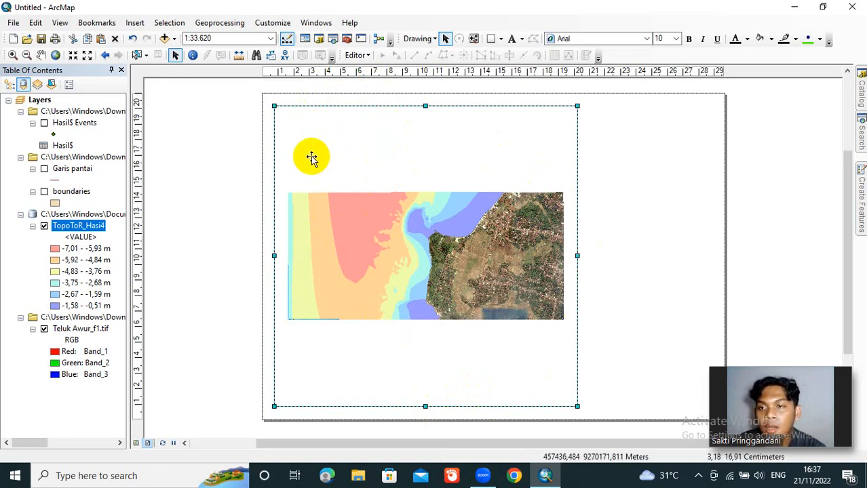
Step: Enlarge the map inside the data frame to a scale of 1:12.500
{"action": "left_click", "coordinate": [73, 55]}
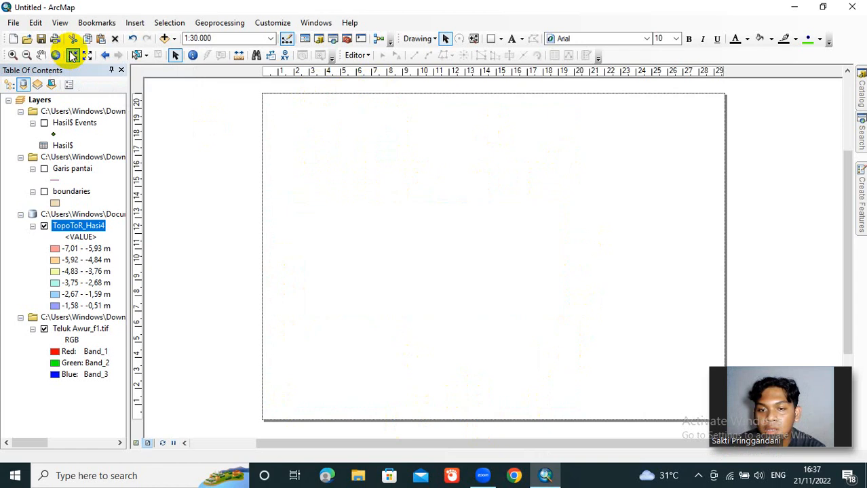
{"action": "left_click", "coordinate": [72, 55]}
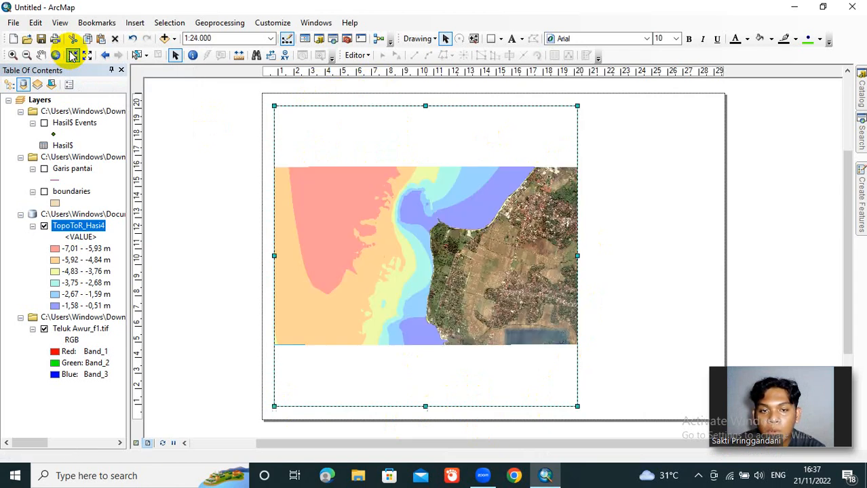
{"action": "left_click", "coordinate": [72, 56]}
{"action": "left_click", "coordinate": [72, 55]}
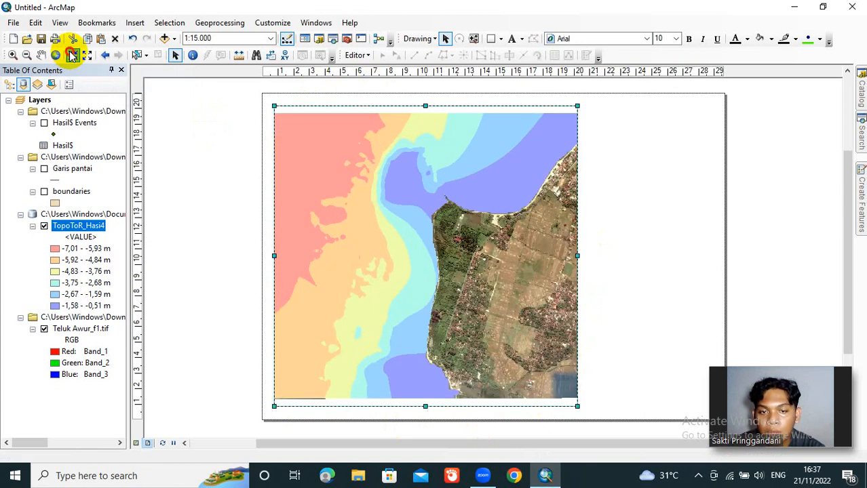
{"action": "left_click", "coordinate": [73, 56]}
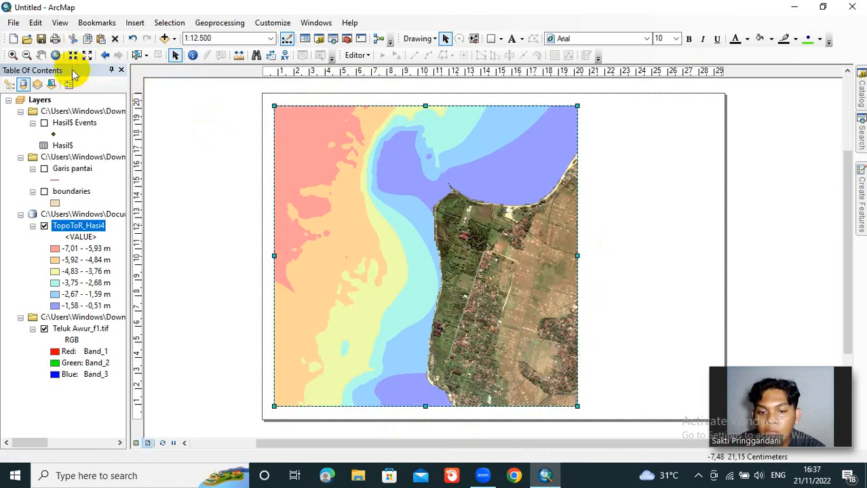
Step: Reposition the map within the data frame so the depth zones and Teluk Awur coastline fill it, and deselect the frame
{"action": "left_click", "coordinate": [39, 57]}
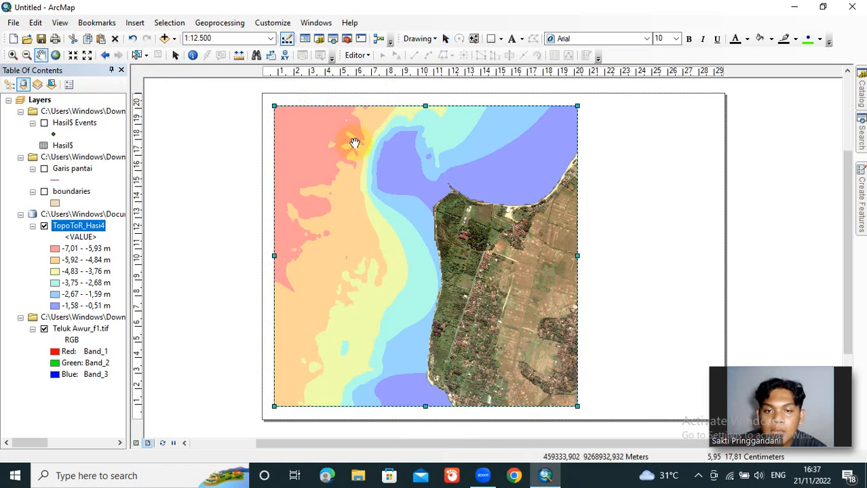
{"action": "left_click_drag", "start_coordinate": [354, 139], "coordinate": [379, 175]}
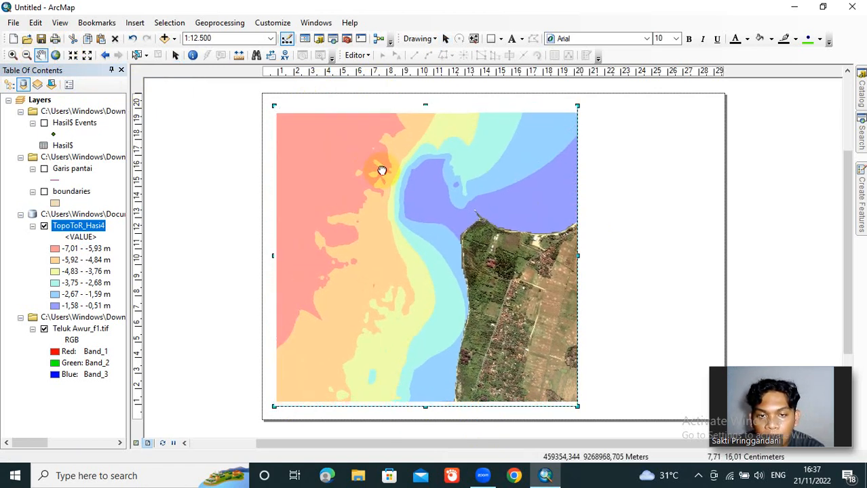
{"action": "left_click_drag", "start_coordinate": [381, 171], "coordinate": [399, 145]}
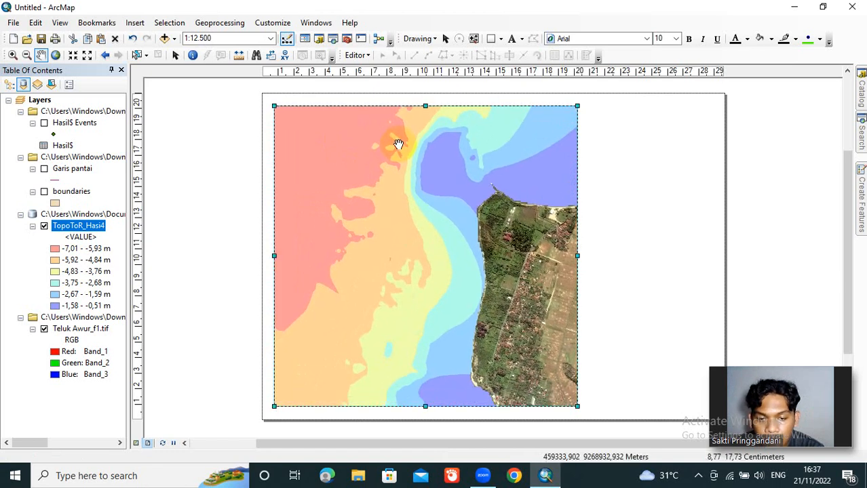
{"action": "left_click_drag", "start_coordinate": [441, 219], "coordinate": [453, 154]}
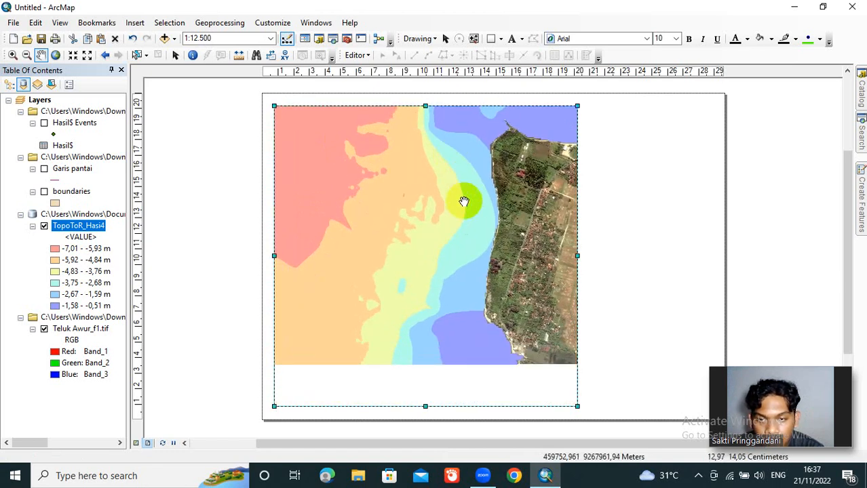
{"action": "left_click_drag", "start_coordinate": [465, 199], "coordinate": [460, 245]}
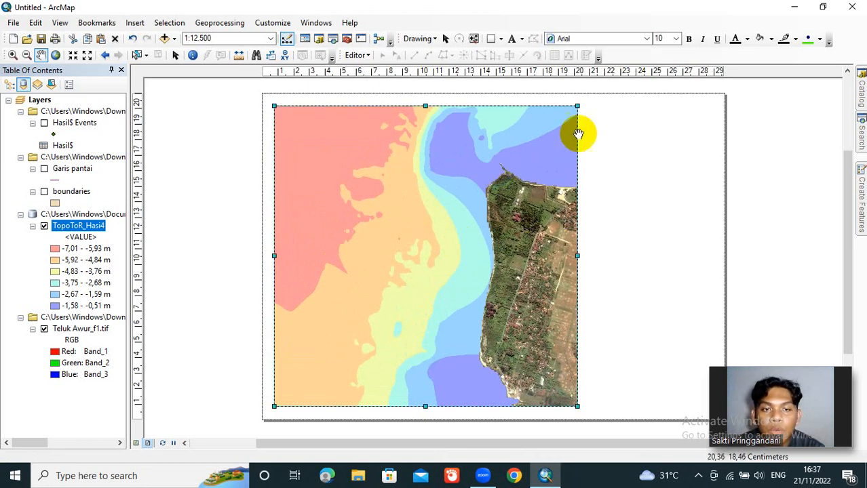
{"action": "left_click", "coordinate": [175, 57]}
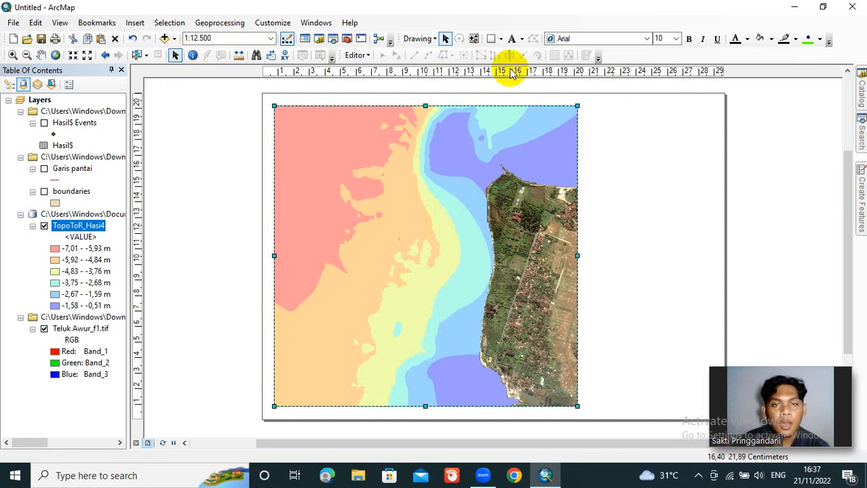
{"action": "left_click", "coordinate": [749, 137]}
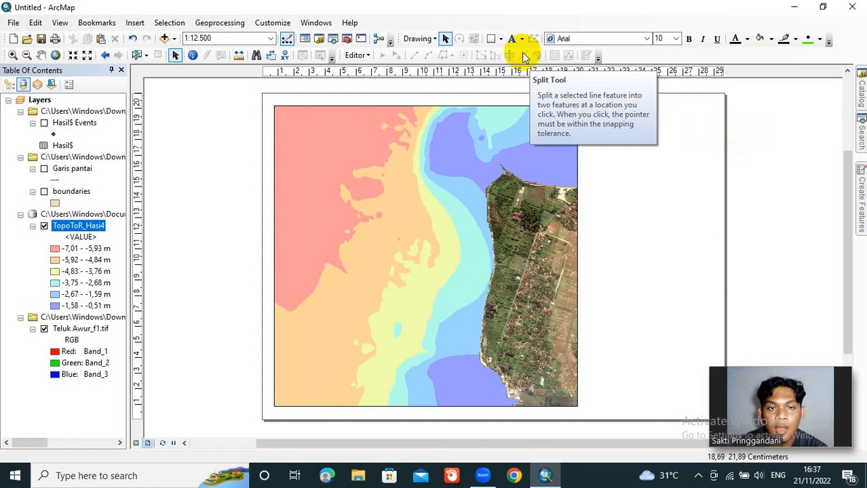
Step: Draw a rectangle about 8,57 cm wide and 19,27 cm high beside the data frame, with its top edge aligned to the frame
{"action": "left_click", "coordinate": [493, 41]}
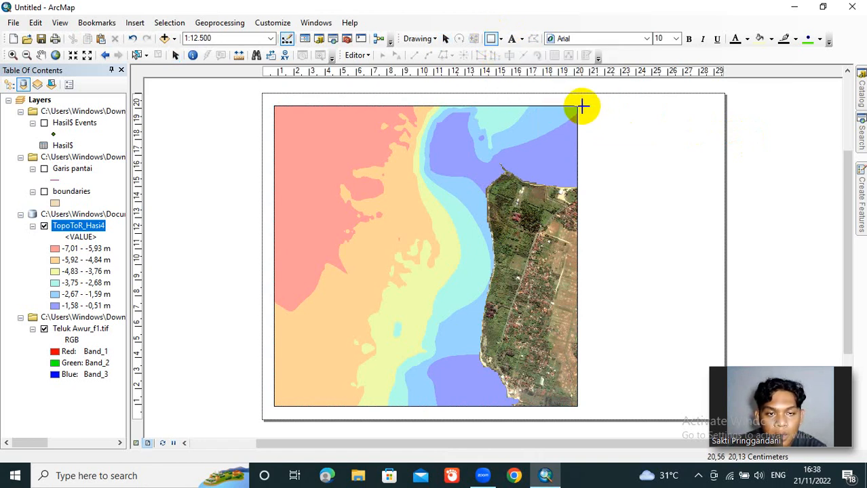
{"action": "left_click_drag", "start_coordinate": [582, 106], "coordinate": [717, 408]}
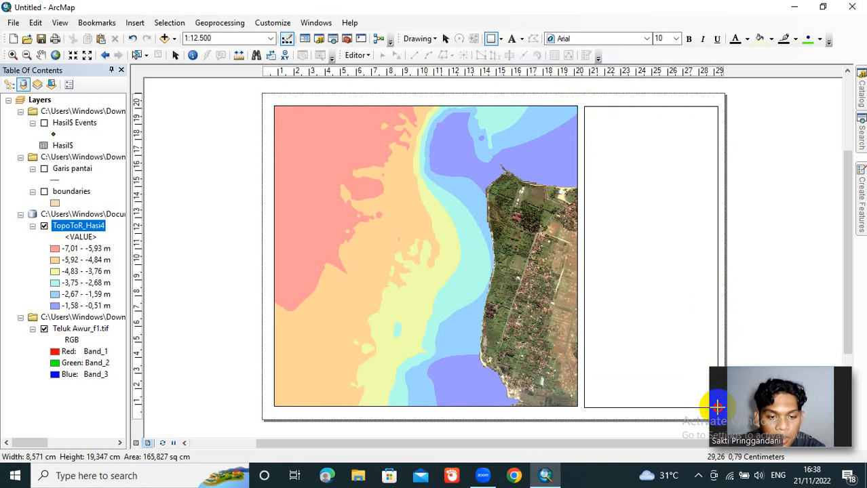
{"action": "left_click_drag", "start_coordinate": [717, 407], "coordinate": [717, 406]}
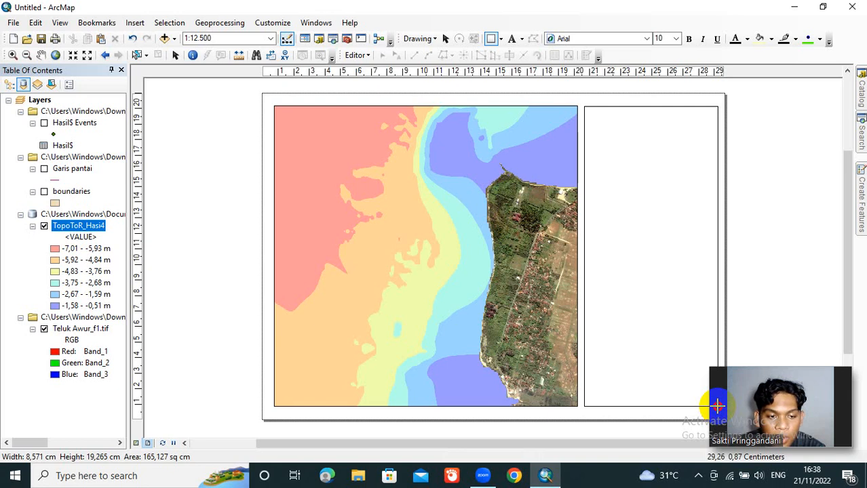
{"action": "left_click_drag", "start_coordinate": [717, 405], "coordinate": [717, 406]}
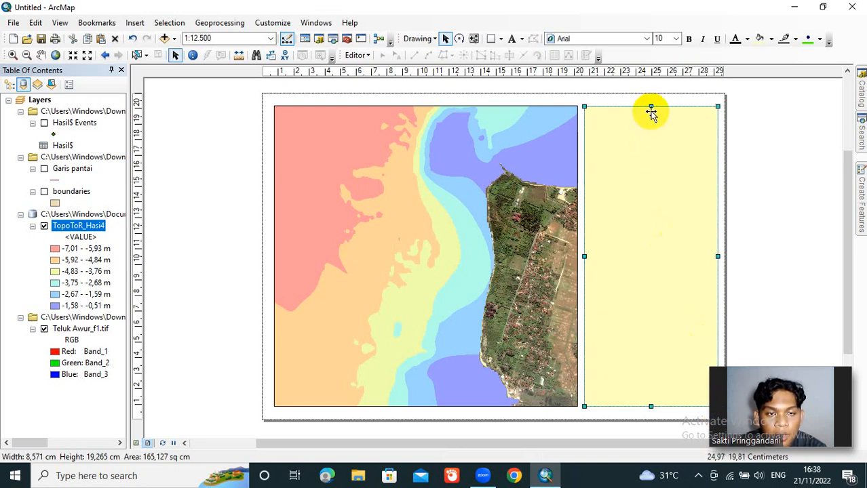
{"action": "left_click_drag", "start_coordinate": [651, 109], "coordinate": [652, 105]}
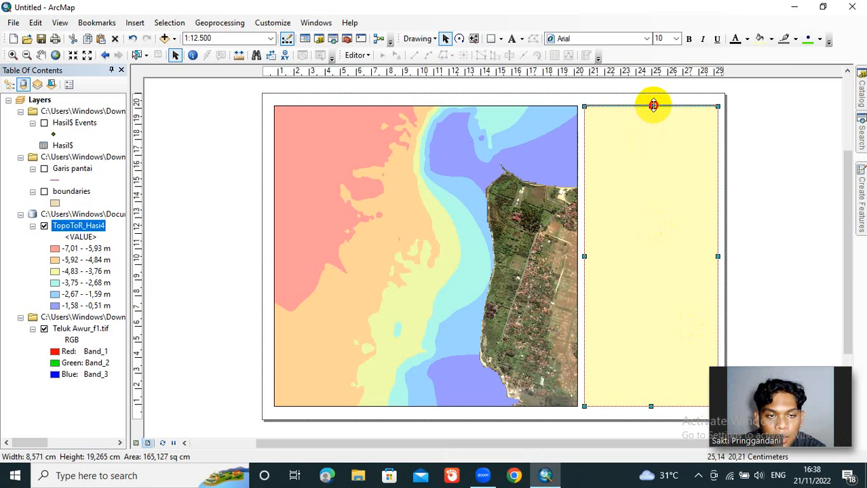
Step: Set the fill color of the rectangle beside the map to No Color
{"action": "right_click", "coordinate": [654, 175]}
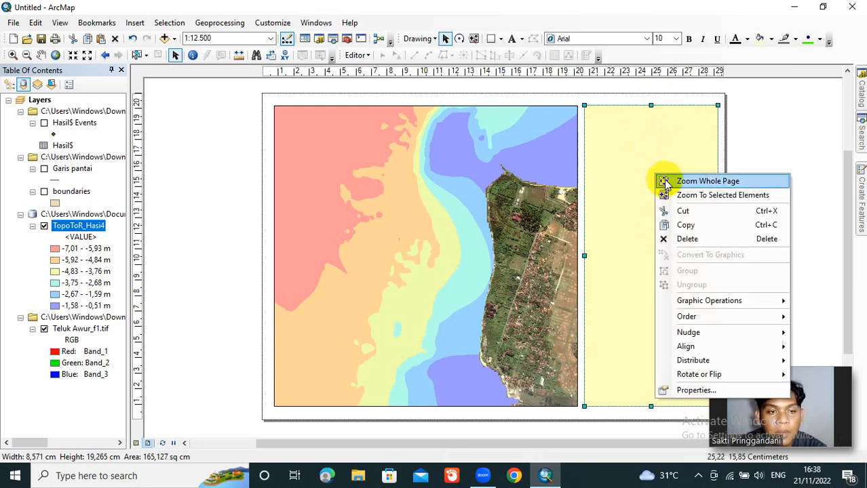
{"action": "left_click", "coordinate": [624, 177]}
{"action": "right_click", "coordinate": [624, 177]}
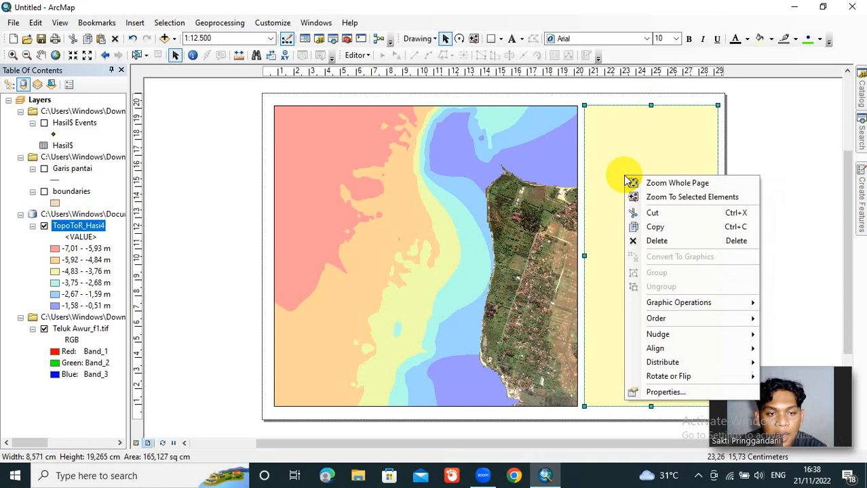
{"action": "left_click", "coordinate": [693, 393]}
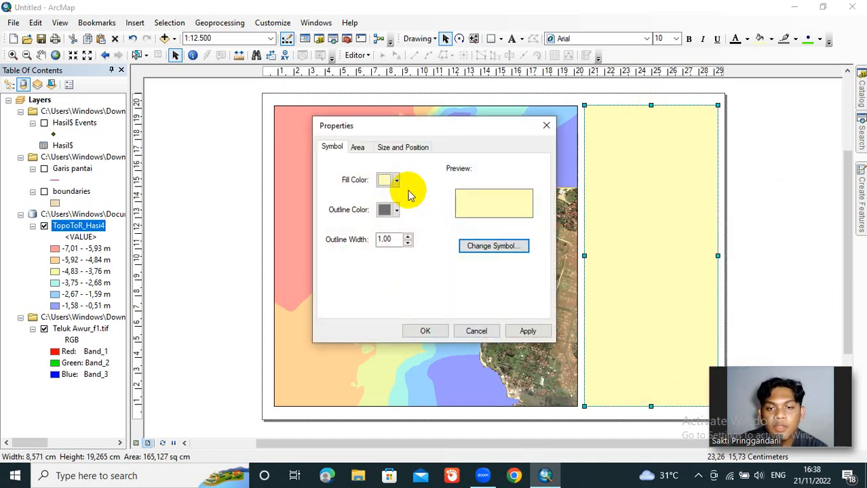
{"action": "left_click", "coordinate": [397, 181]}
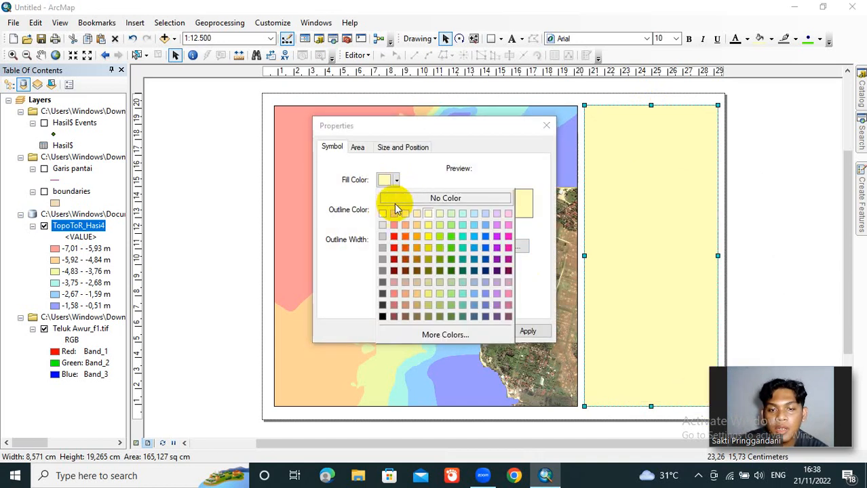
{"action": "left_click", "coordinate": [403, 198]}
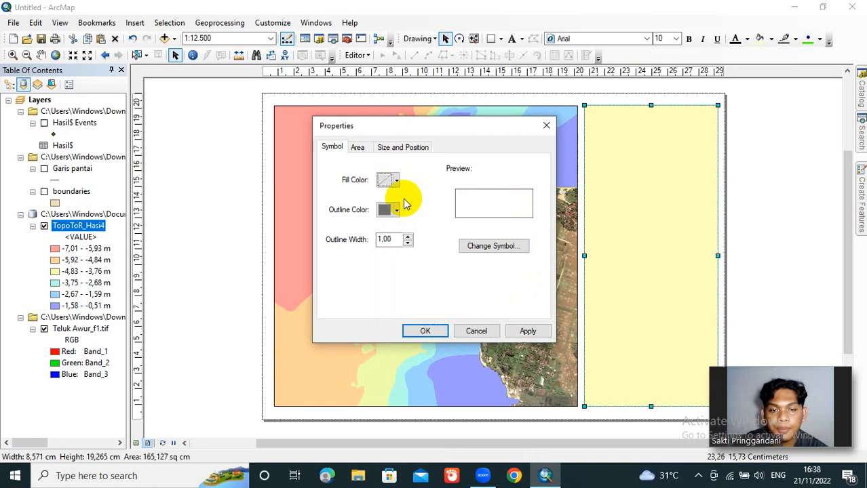
{"action": "left_click", "coordinate": [424, 330]}
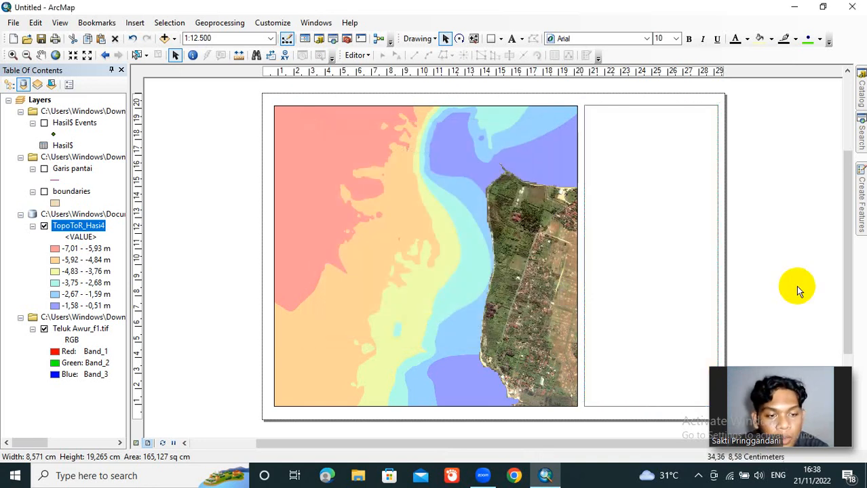
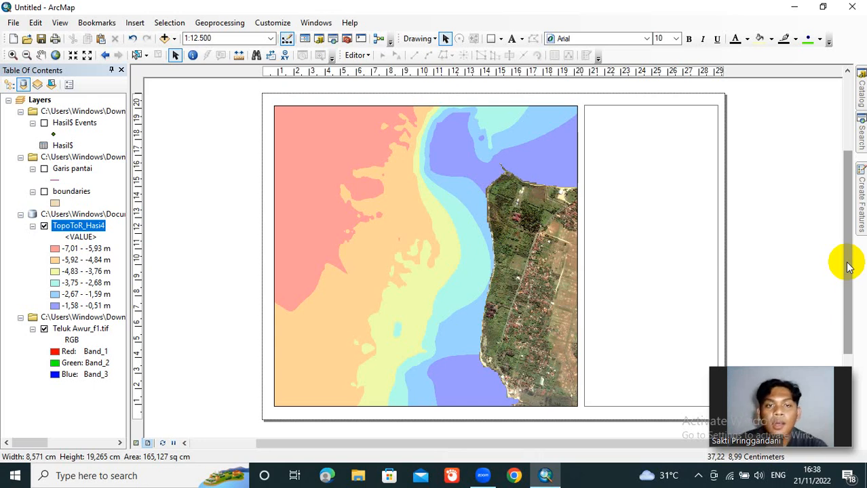
Step: Add a text element near the top of the side rectangle reading "PETA BATIMETRI" and "TELUK AWUR JEPARA" on two lines
{"action": "left_click", "coordinate": [512, 40]}
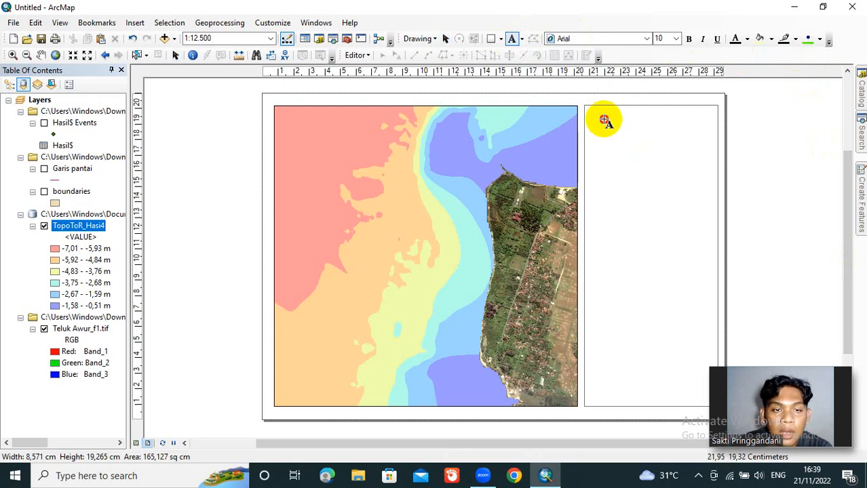
{"action": "left_click_drag", "start_coordinate": [614, 118], "coordinate": [600, 118]}
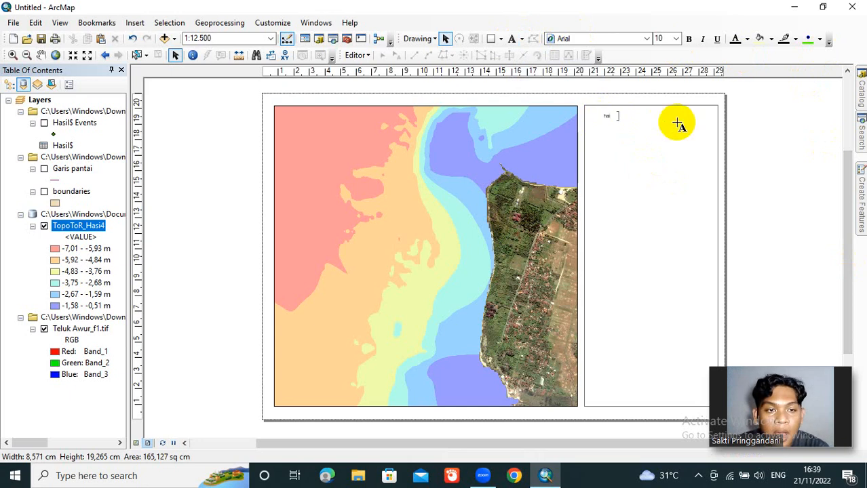
{"action": "double_click", "coordinate": [608, 117]}
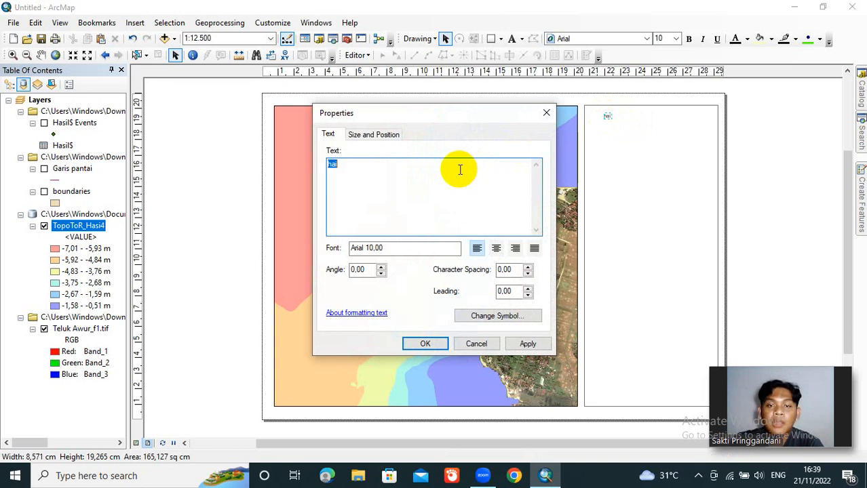
{"action": "type", "text": "P"}
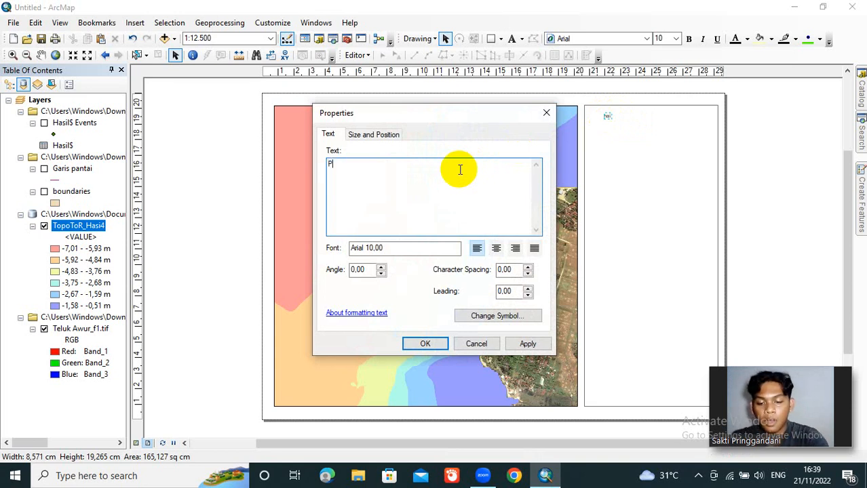
{"action": "type", "text": "ETA BATI"}
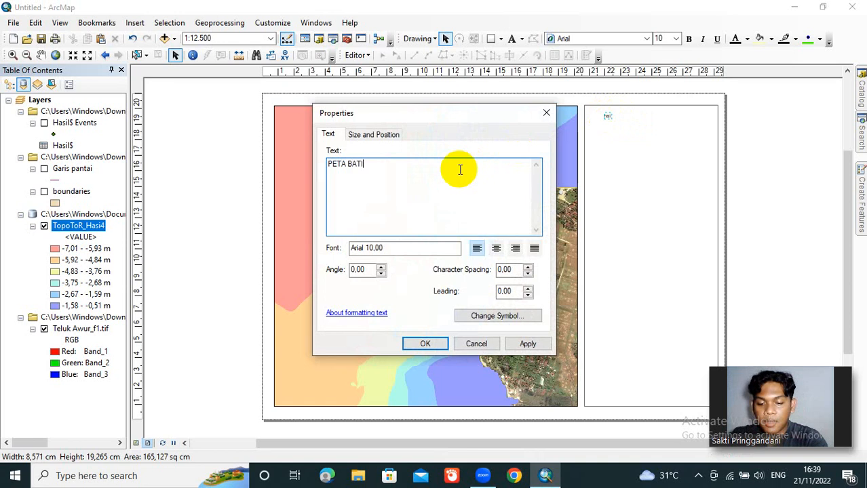
{"action": "type", "text": "METRI"}
{"action": "key", "text": "Return"}
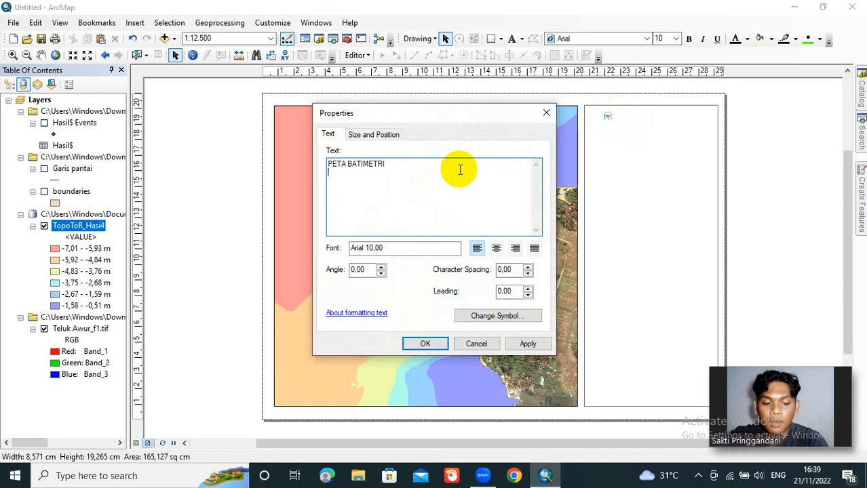
{"action": "type", "text": "TELUK A"}
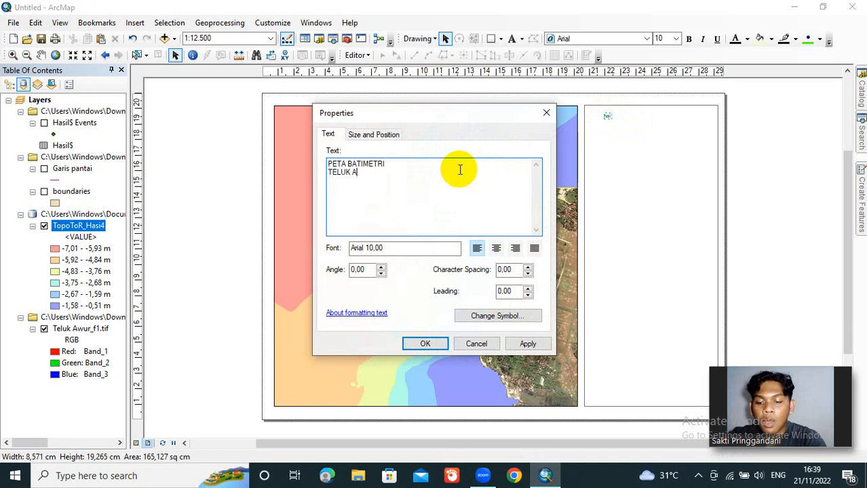
{"action": "type", "text": "WUR JEAPA"}
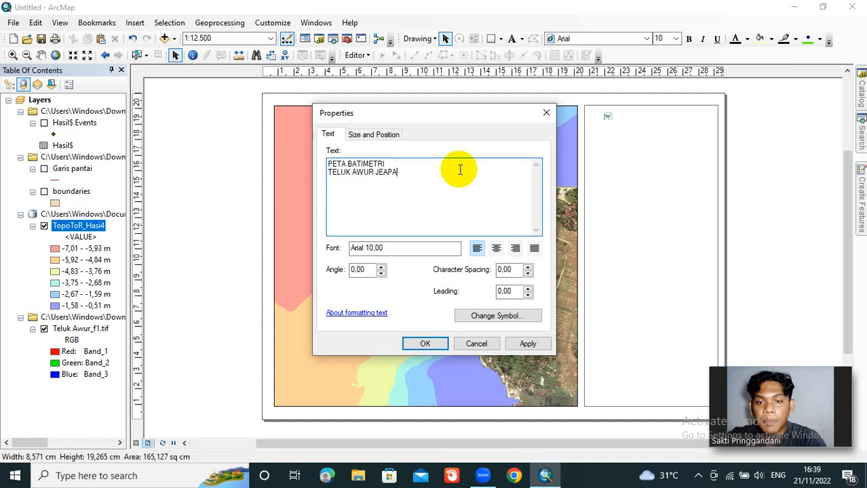
{"action": "key", "text": "BackSpace"}
{"action": "key", "text": "BackSpace"}
{"action": "key", "text": "BackSpace"}
{"action": "type", "text": "PARA"}
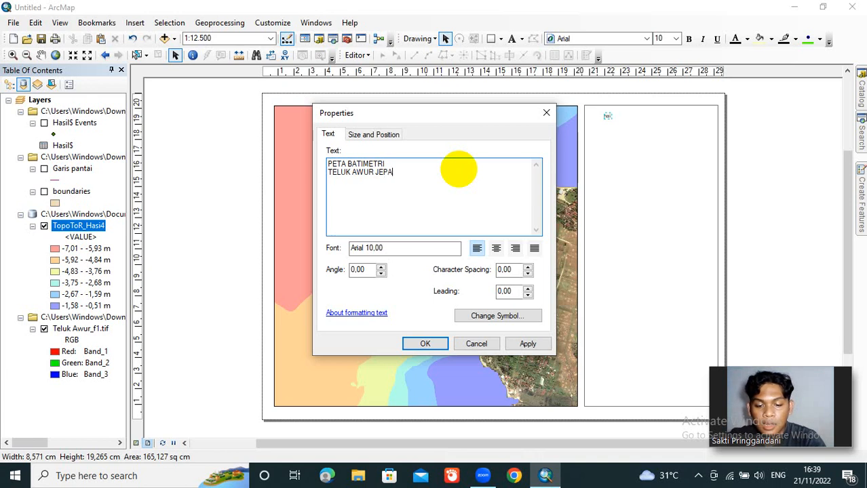
Step: Center-align the two-line title text and move it inside the side rectangle's upper part
{"action": "left_click", "coordinate": [498, 249]}
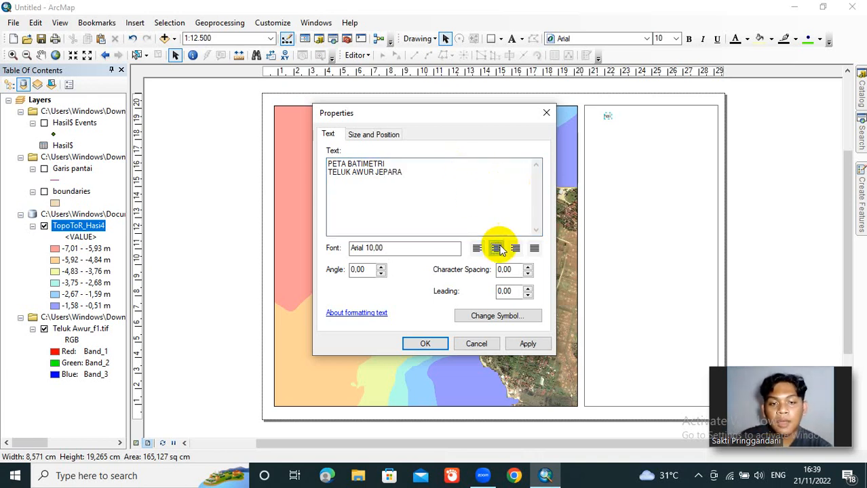
{"action": "left_click", "coordinate": [426, 344]}
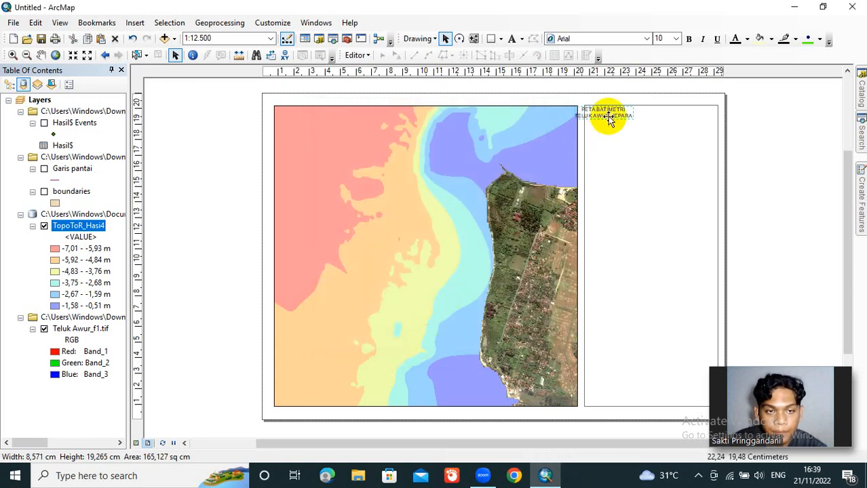
{"action": "left_click_drag", "start_coordinate": [610, 118], "coordinate": [633, 124]}
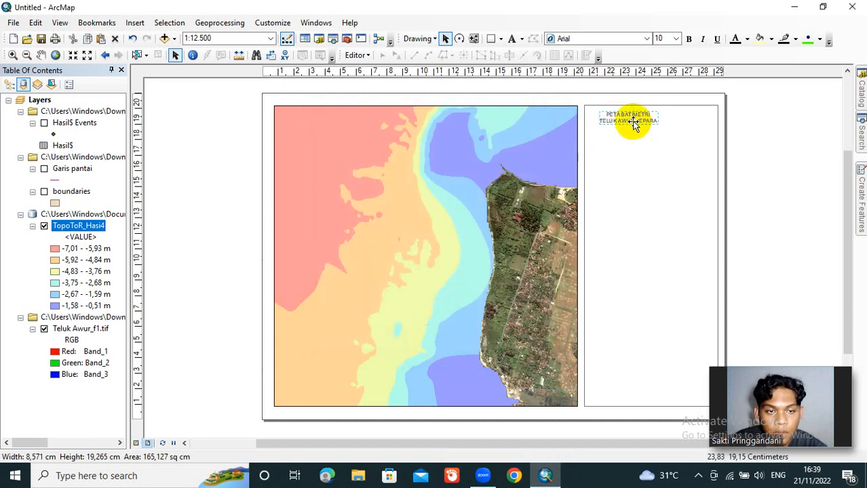
Step: Format the title text as bold Arial at size 18 and center it near the top of the side rectangle
{"action": "double_click", "coordinate": [628, 124]}
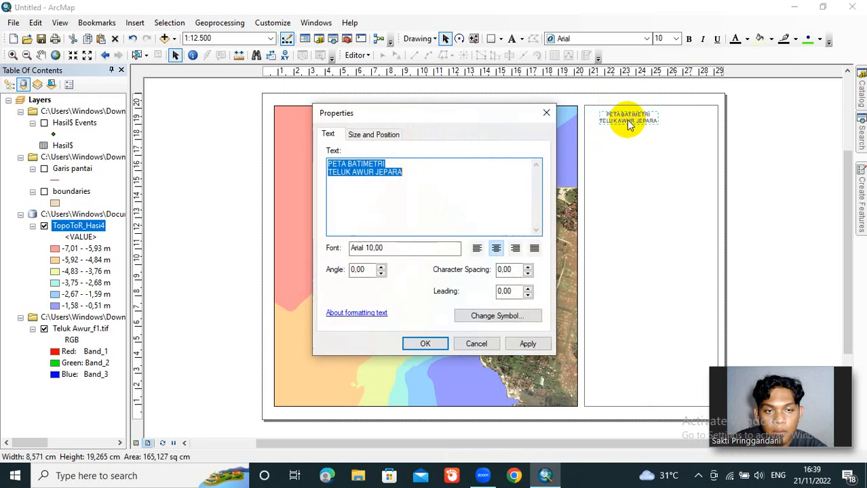
{"action": "left_click", "coordinate": [417, 346]}
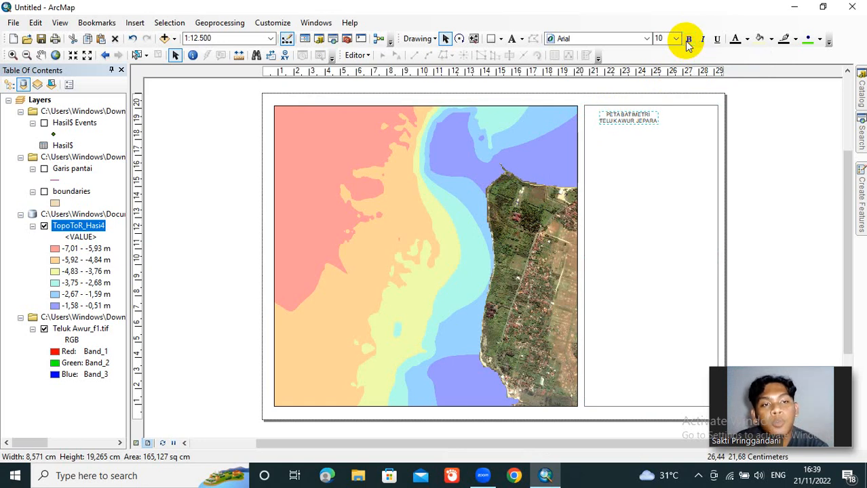
{"action": "left_click", "coordinate": [688, 39]}
{"action": "left_click", "coordinate": [646, 40]}
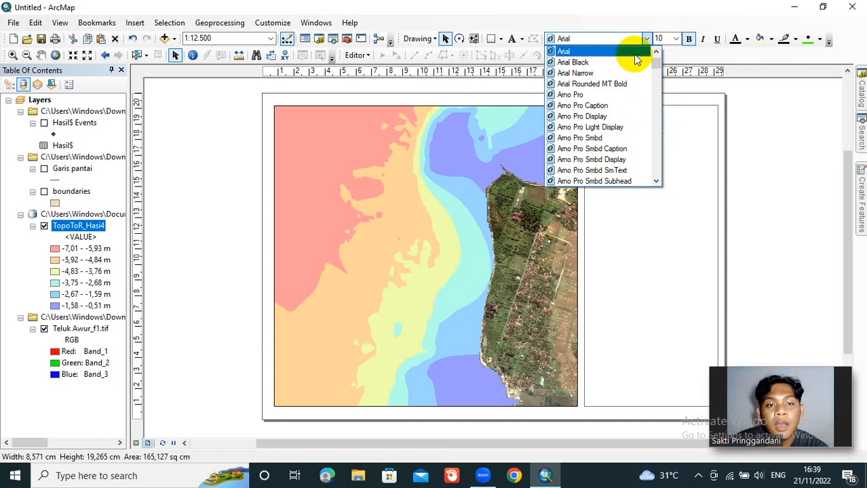
{"action": "left_click", "coordinate": [635, 53]}
{"action": "left_click", "coordinate": [677, 39]}
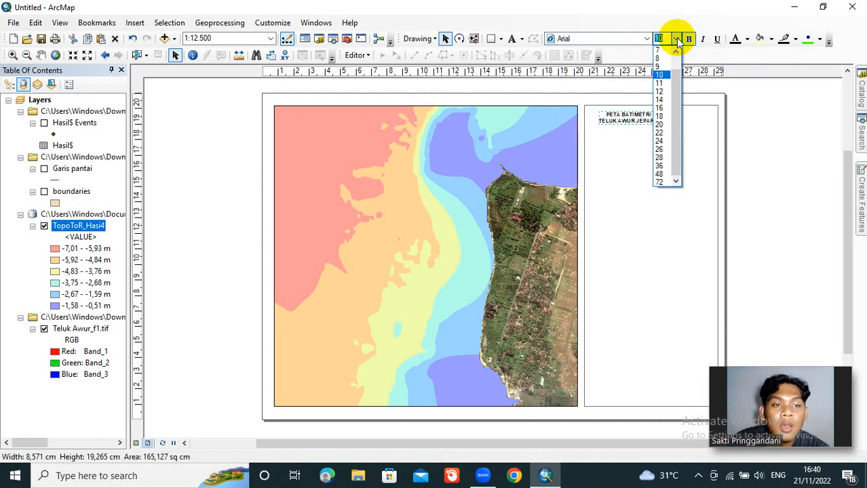
{"action": "left_click", "coordinate": [662, 117]}
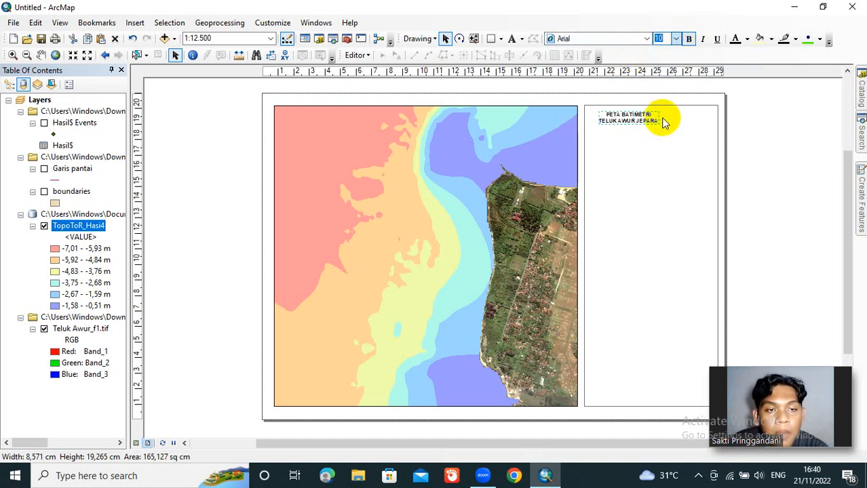
{"action": "left_click_drag", "start_coordinate": [640, 117], "coordinate": [663, 127]}
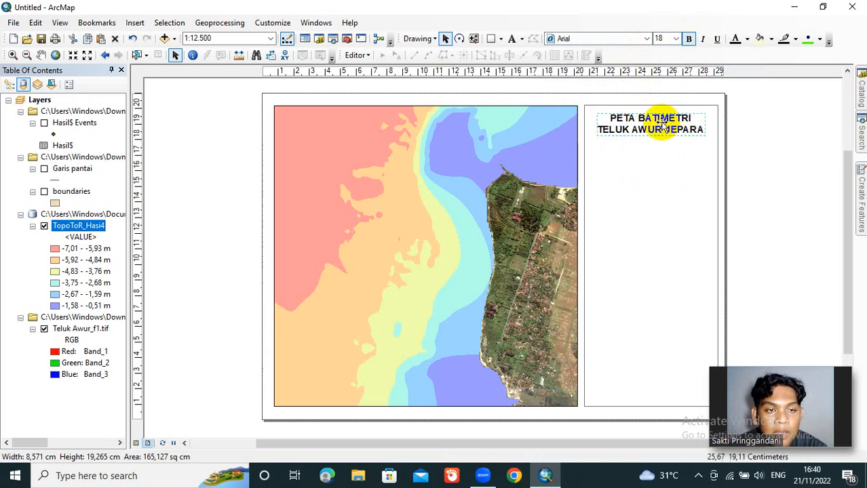
Step: Try font size 20 on the title text, and return it to size 18
{"action": "left_click", "coordinate": [675, 39]}
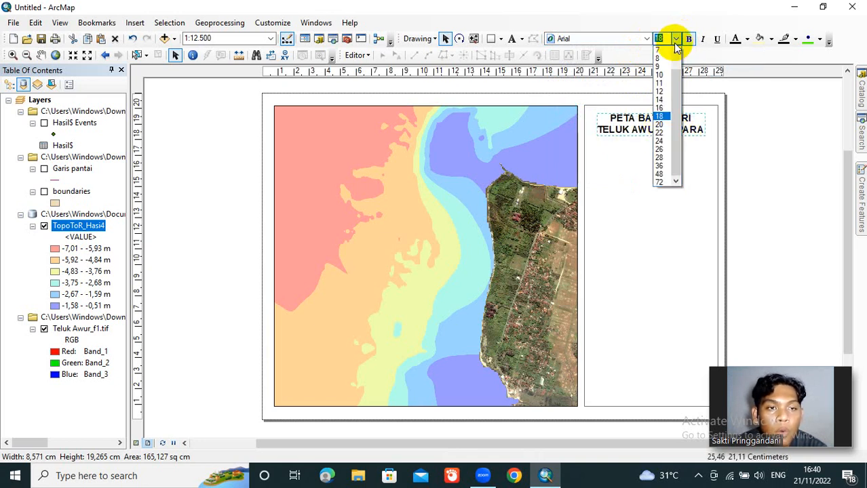
{"action": "left_click", "coordinate": [671, 129]}
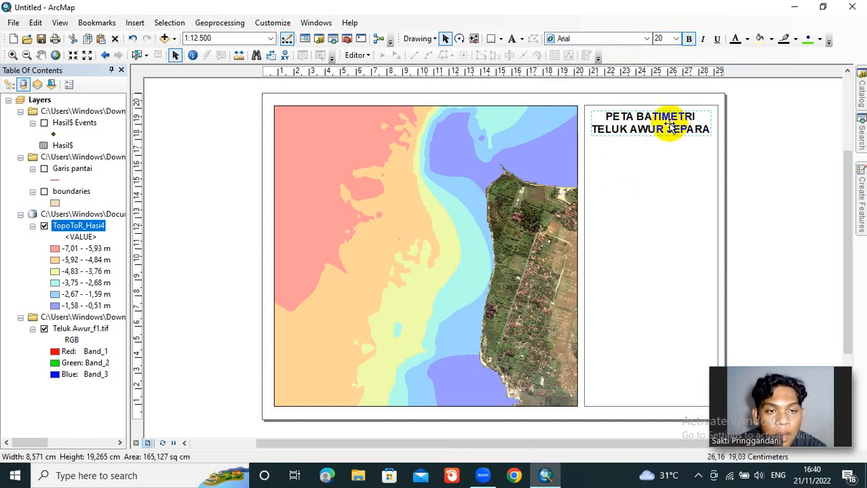
{"action": "left_click", "coordinate": [676, 39]}
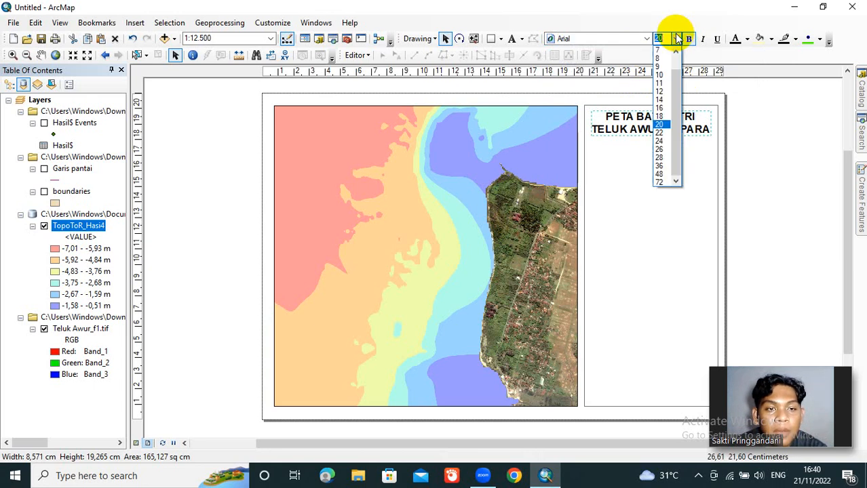
{"action": "left_click", "coordinate": [664, 117]}
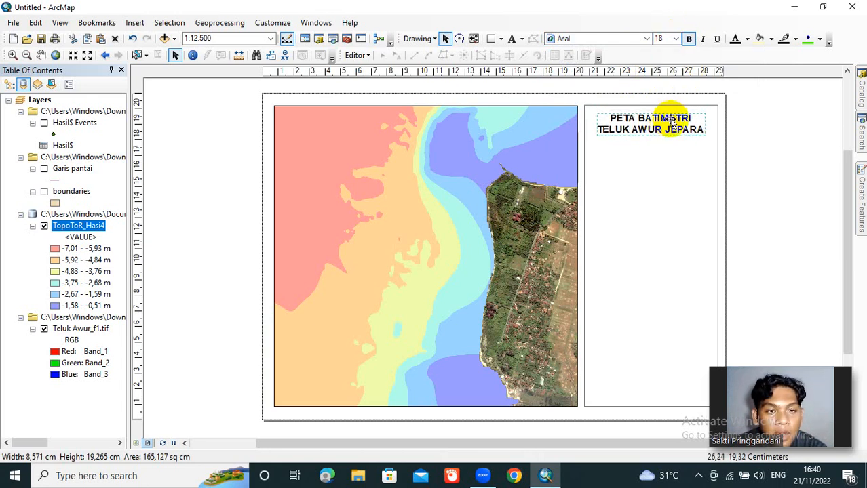
Step: Fine-tune the title's centering within the side rectangle and deselect it
{"action": "left_click_drag", "start_coordinate": [668, 123], "coordinate": [669, 122]}
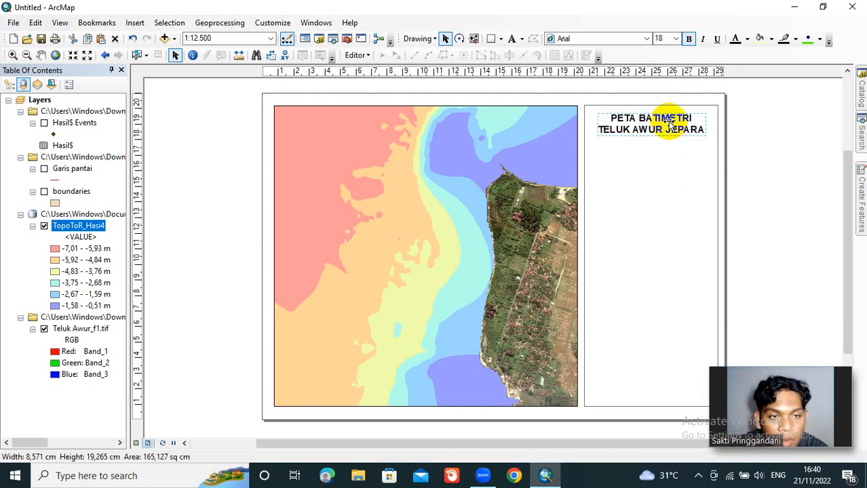
{"action": "left_click", "coordinate": [775, 152]}
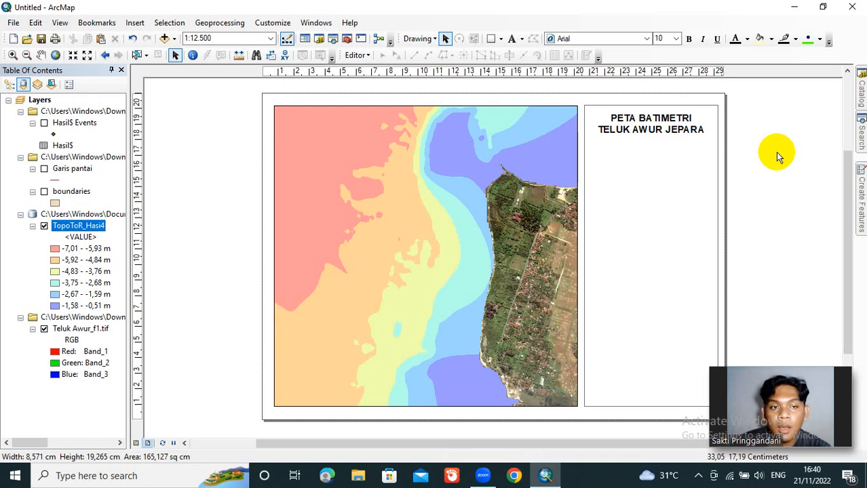
Step: Insert the picture "undip" and place the logo in the side rectangle directly beneath the title
{"action": "left_click", "coordinate": [142, 27]}
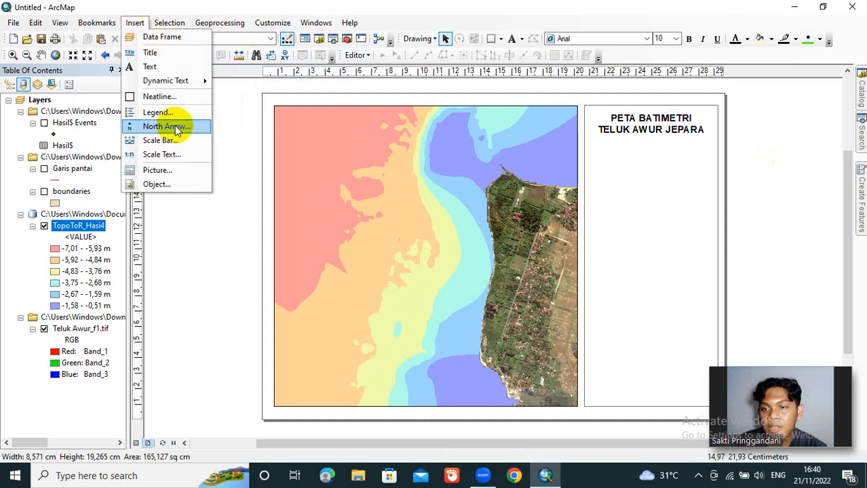
{"action": "left_click", "coordinate": [180, 169]}
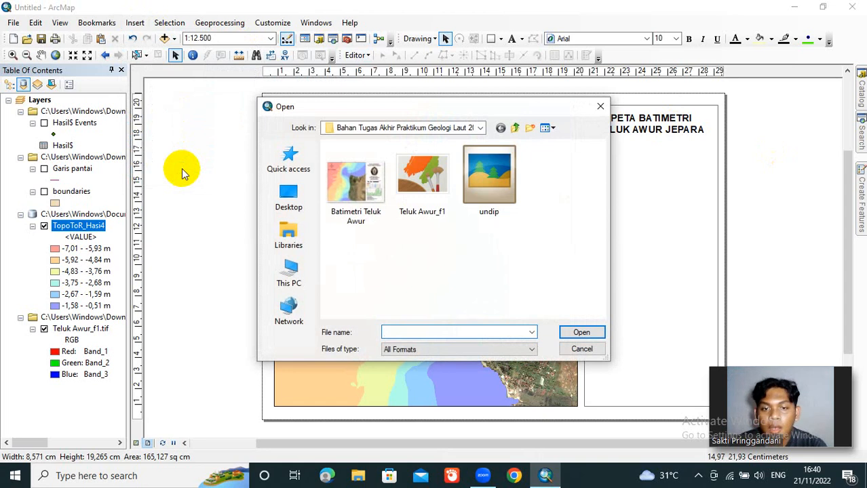
{"action": "left_click", "coordinate": [477, 180]}
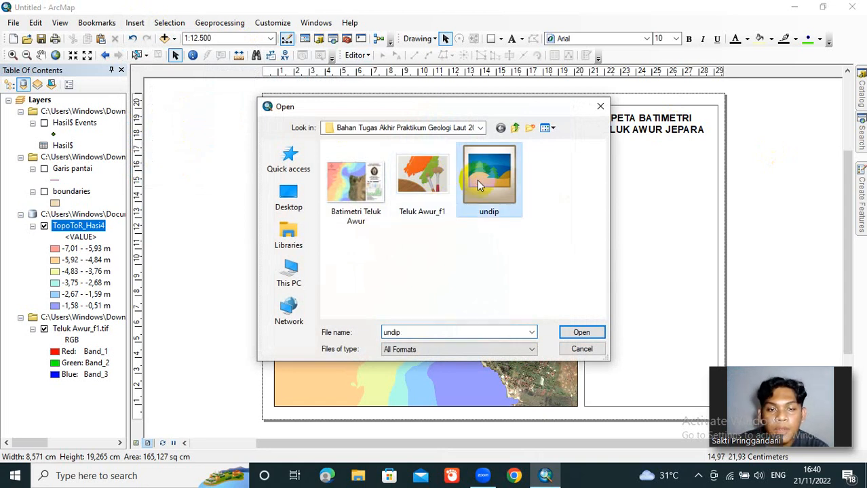
{"action": "left_click", "coordinate": [582, 332]}
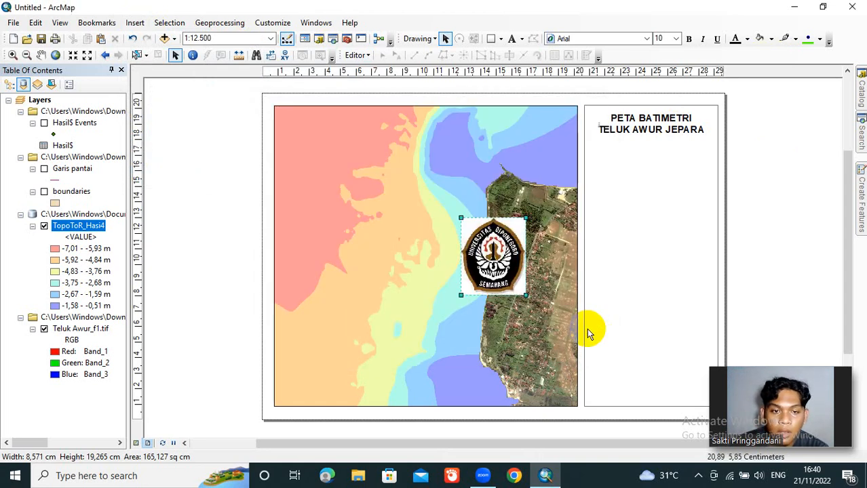
{"action": "mouse_move", "coordinate": [503, 266]}
{"action": "left_mouse_down"}
{"action": "mouse_move", "coordinate": [642, 239]}
{"action": "mouse_move", "coordinate": [662, 205]}
{"action": "mouse_move", "coordinate": [659, 190]}
{"action": "left_mouse_up"}
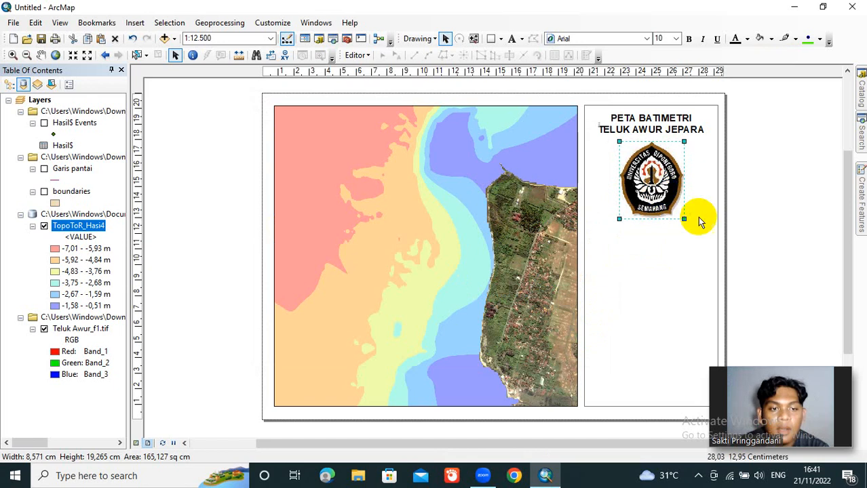
Step: Enlarge the university logo slightly from its lower corners so it stays centered under the title, and deselect it
{"action": "left_click_drag", "start_coordinate": [684, 219], "coordinate": [685, 222]}
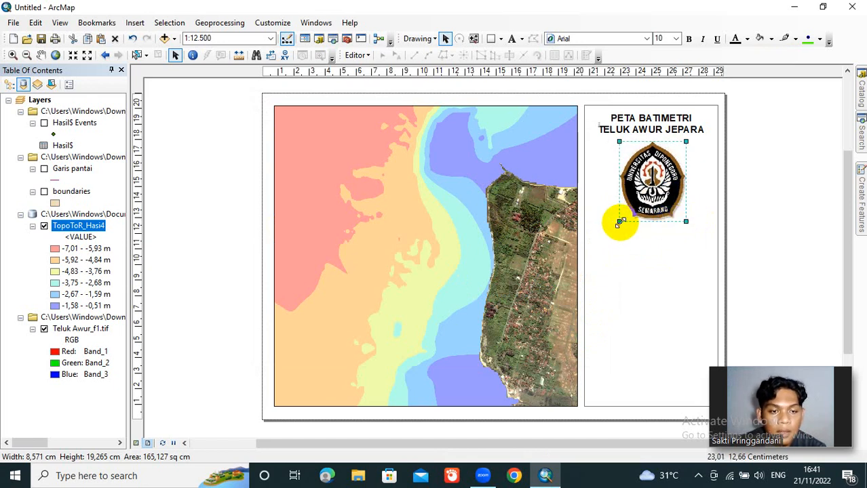
{"action": "left_click_drag", "start_coordinate": [618, 224], "coordinate": [618, 224]}
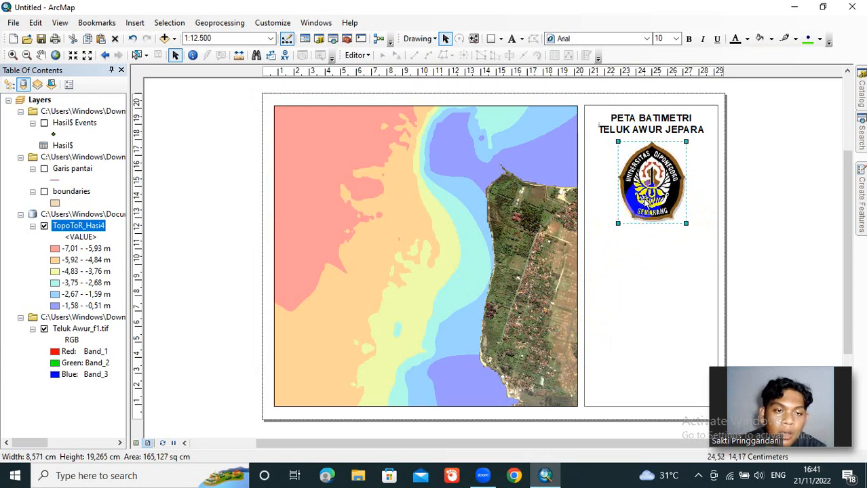
{"action": "left_click", "coordinate": [640, 198]}
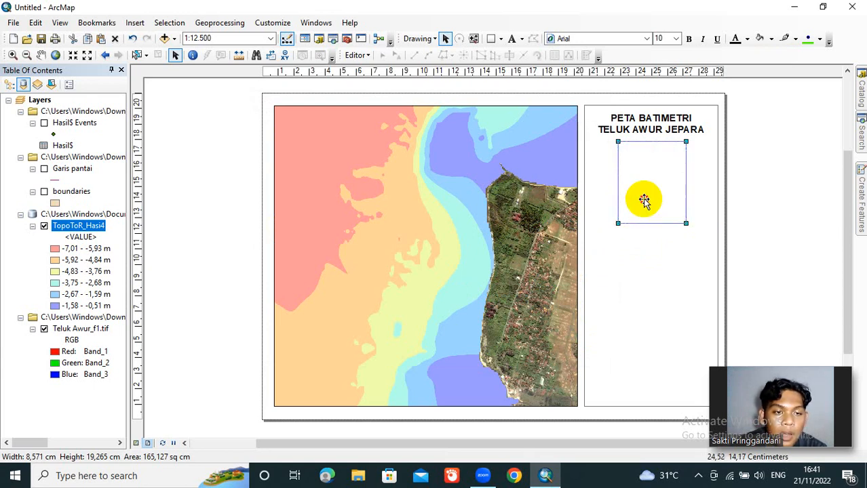
{"action": "left_click", "coordinate": [679, 244]}
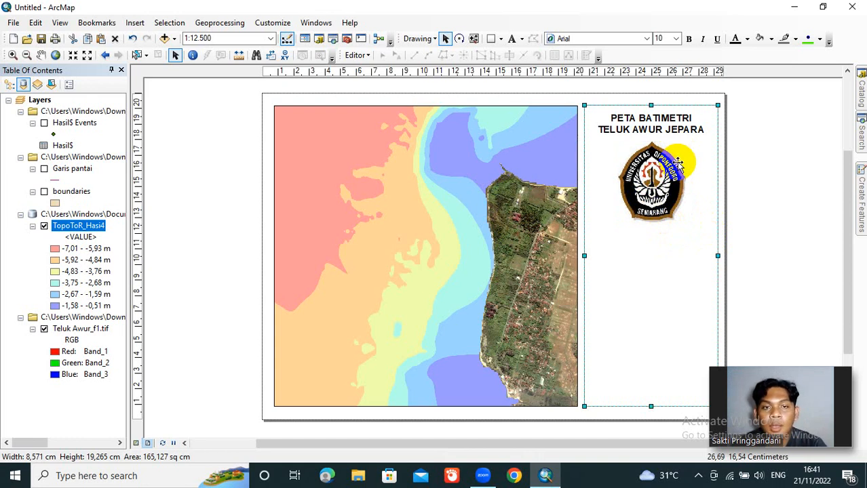
Step: Add a text element in the side rectangle below the logo and enter "DISUSUN OLEH :" as its first line
{"action": "left_click", "coordinate": [512, 41]}
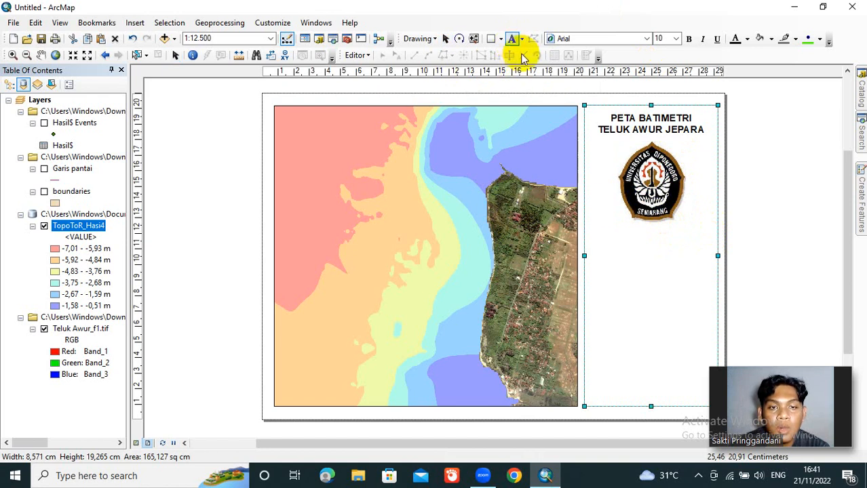
{"action": "left_click", "coordinate": [600, 232]}
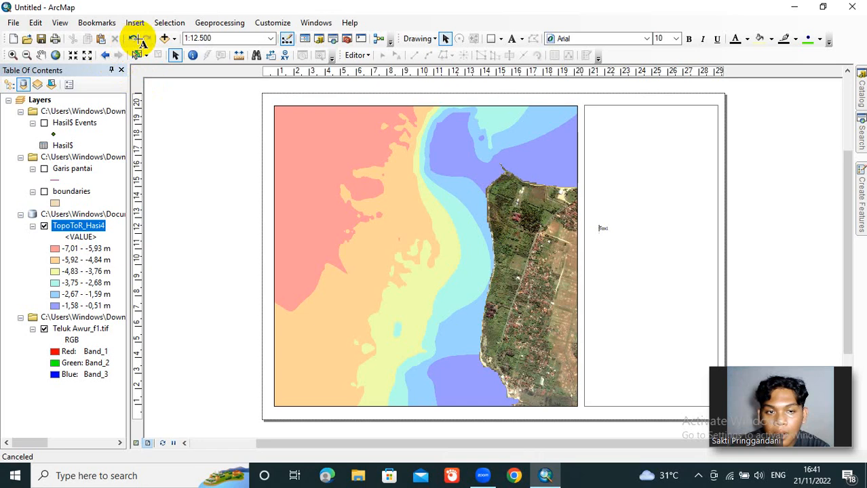
{"action": "left_click", "coordinate": [136, 39]}
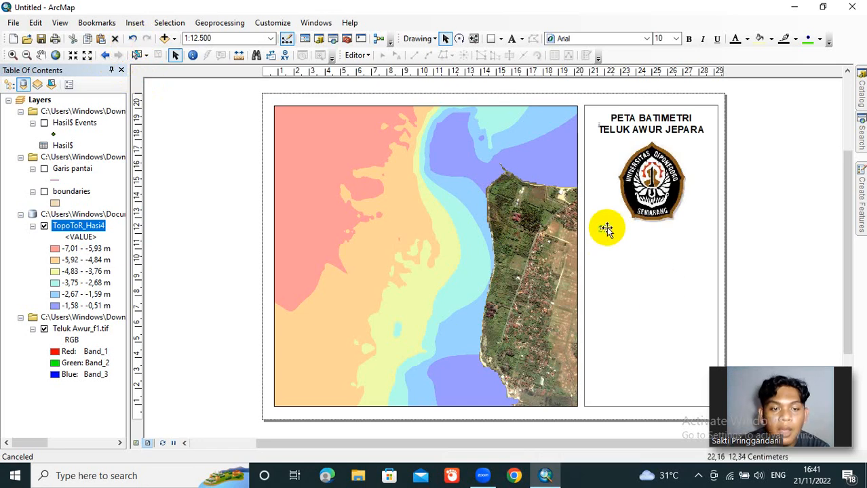
{"action": "left_click", "coordinate": [607, 229]}
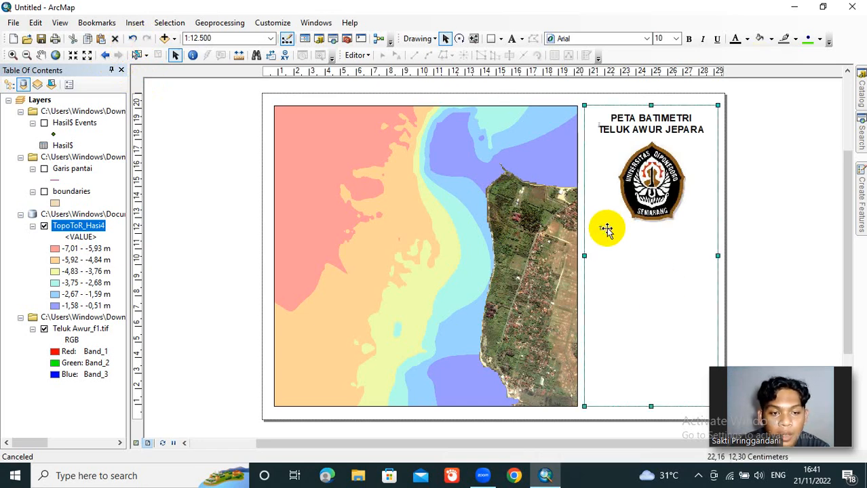
{"action": "double_click", "coordinate": [602, 229]}
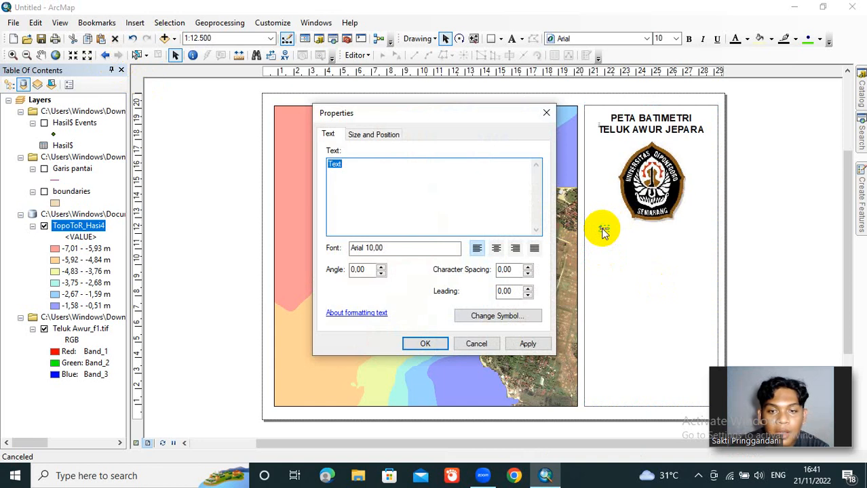
{"action": "type", "text": "DI"}
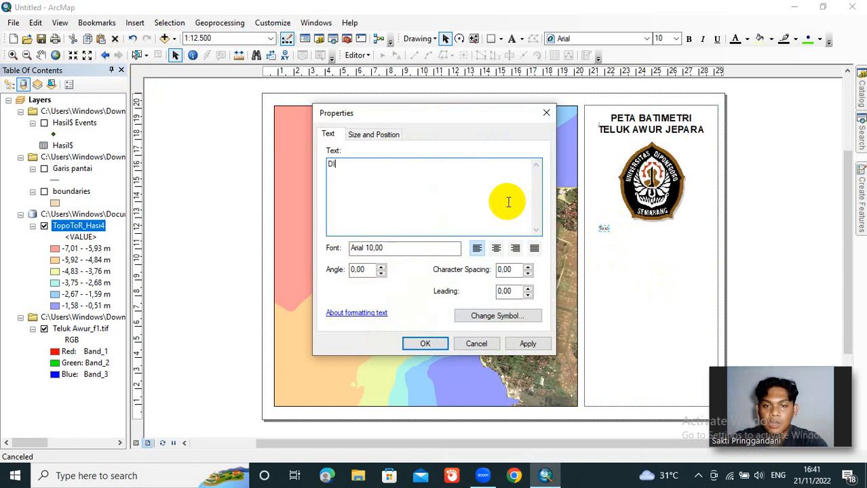
{"action": "type", "text": "SUSUN OLE"}
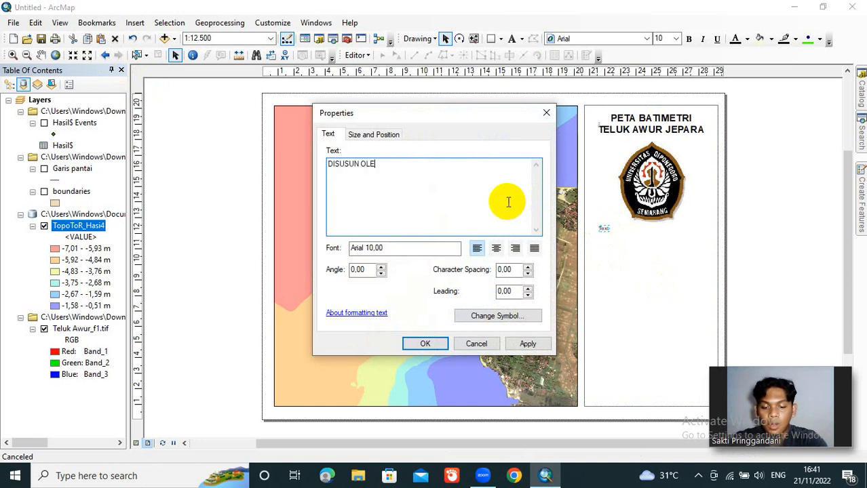
{"action": "type", "text": "H :"}
{"action": "key", "text": "Return"}
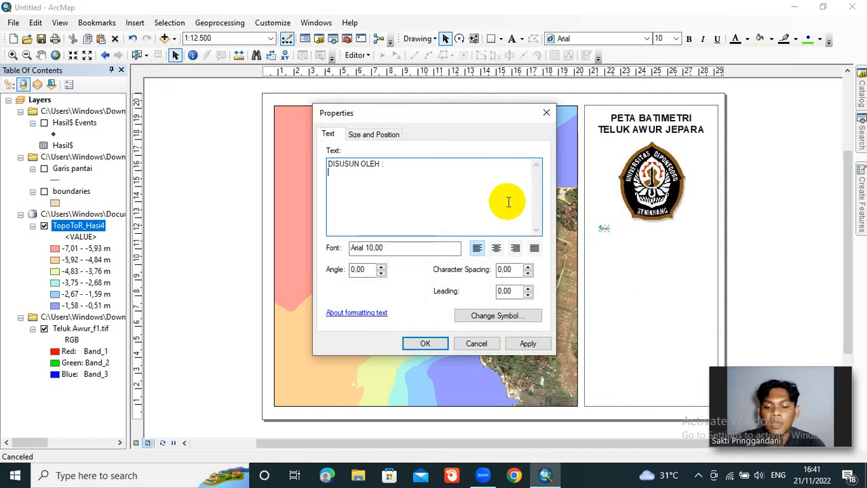
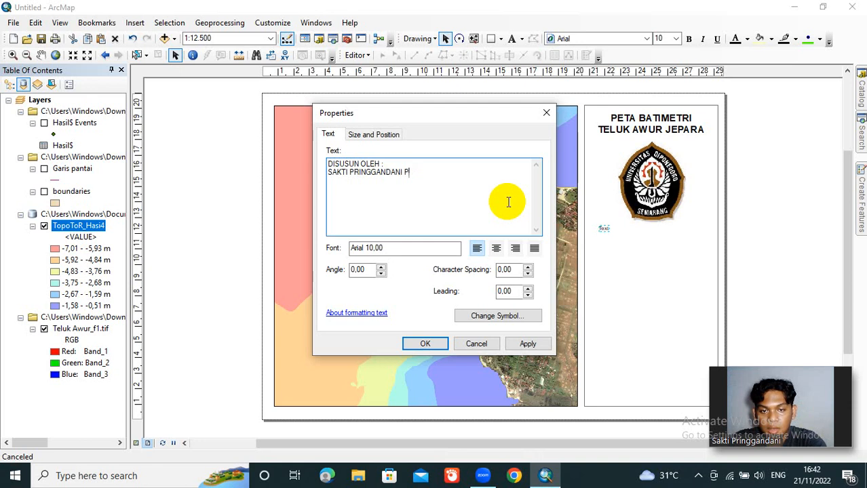
Step: Enter the author's full name on the second line of the text and the author's student number on the third
{"action": "key", "text": "Return"}
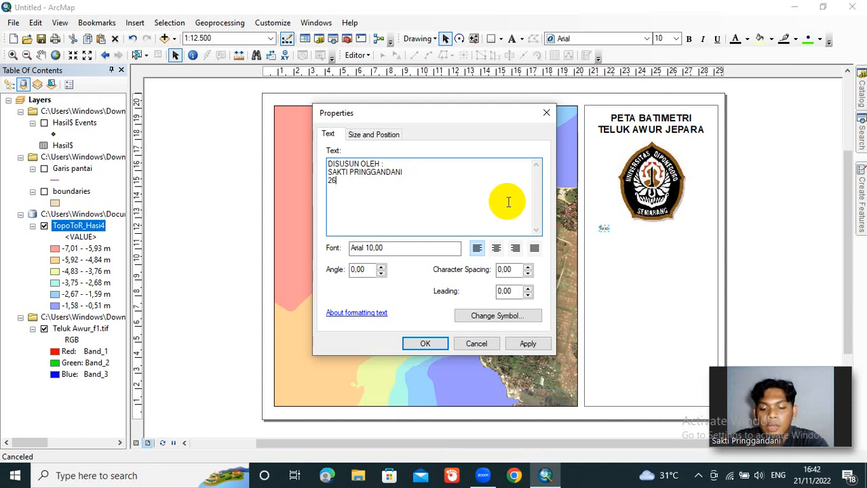
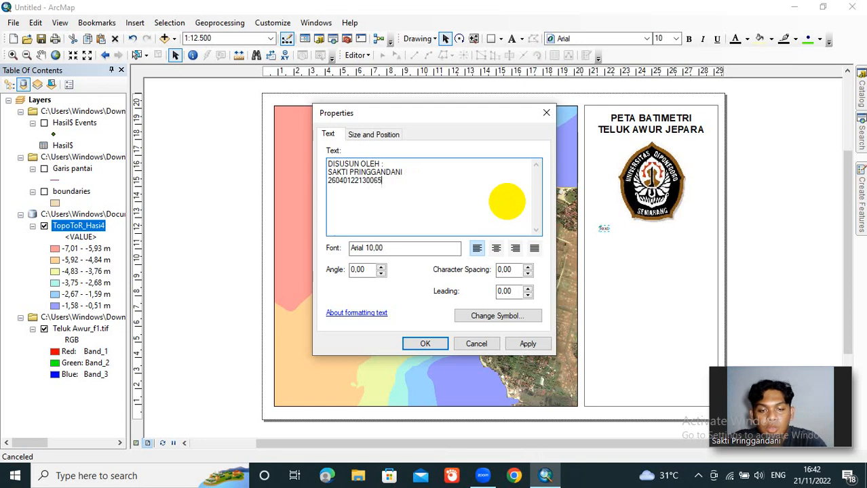
Step: Add "ILMU KELAUTAN B" as the last line and apply the author text with centered alignment
{"action": "key", "text": "Return"}
{"action": "type", "text": "ILM"}
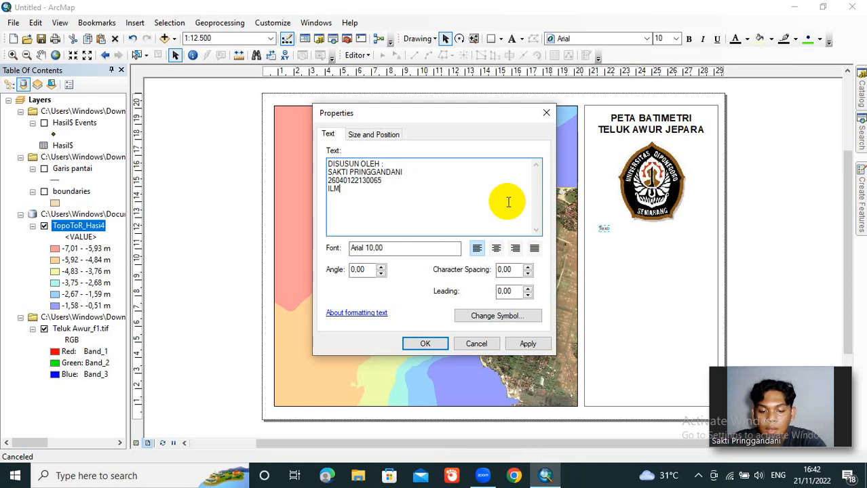
{"action": "type", "text": "U KK"}
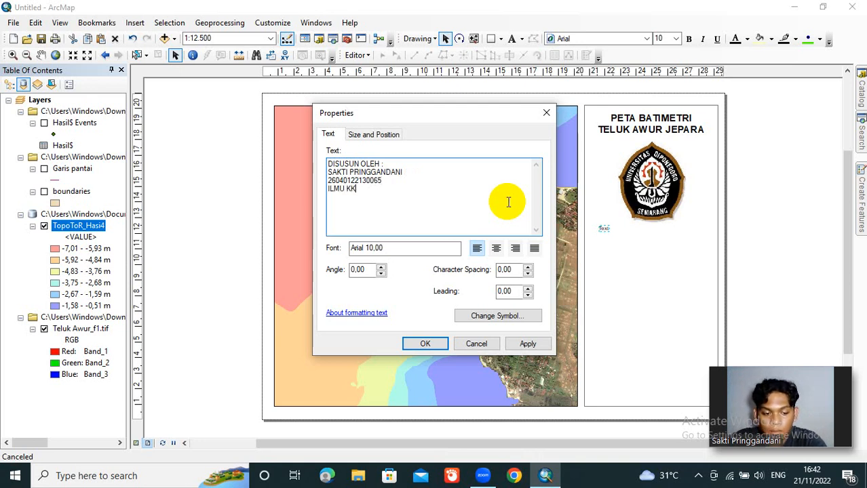
{"action": "key", "text": "BackSpace"}
{"action": "type", "text": "ELAUTAN B"}
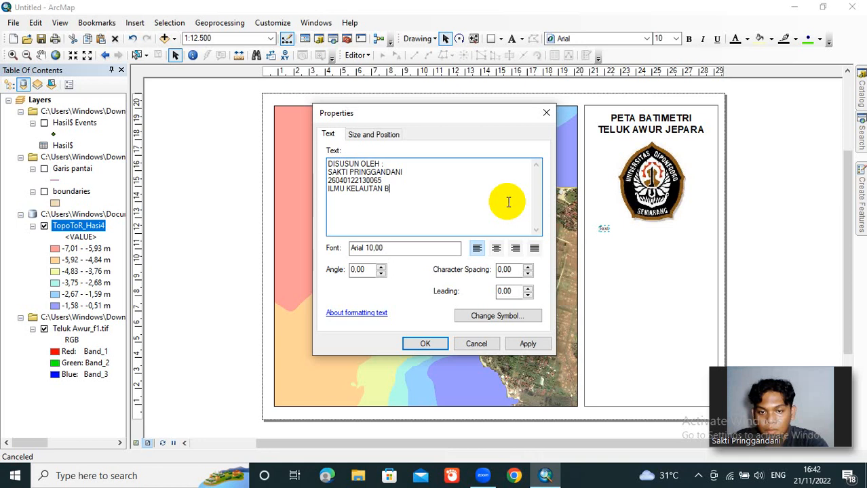
{"action": "left_click", "coordinate": [497, 249]}
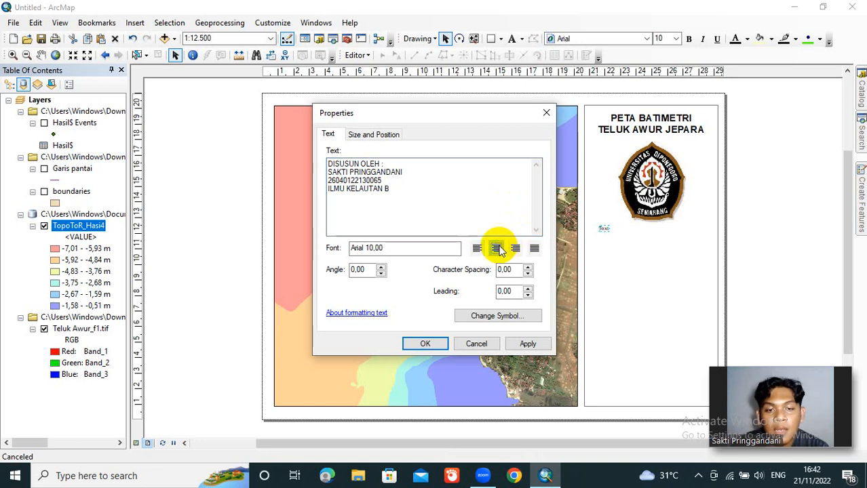
{"action": "left_click", "coordinate": [425, 344]}
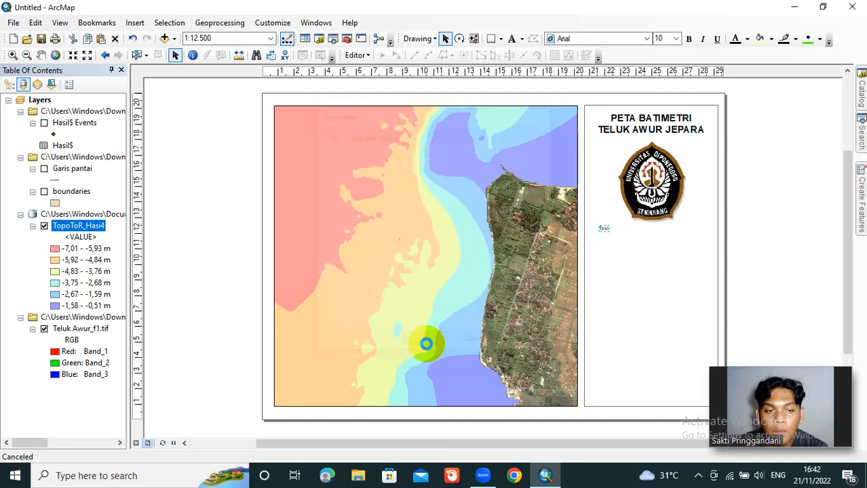
Step: Make the author text bold at size 12 and move it beneath the university logo
{"action": "left_click", "coordinate": [692, 40]}
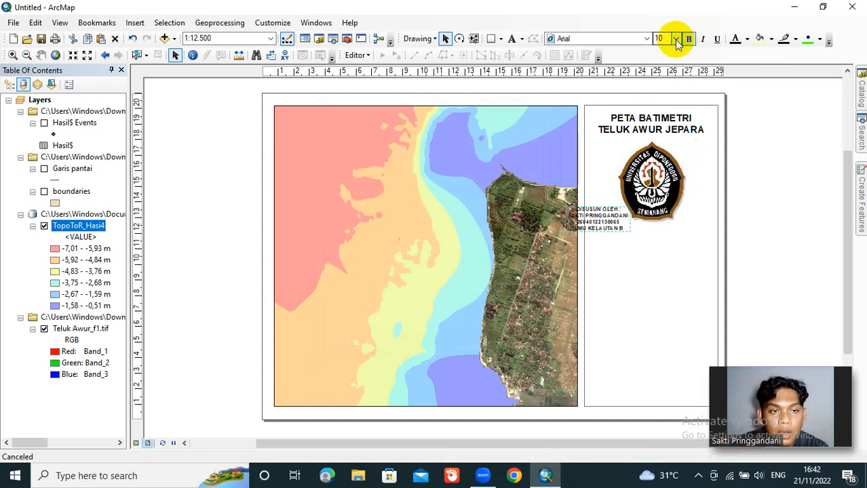
{"action": "left_click", "coordinate": [677, 39]}
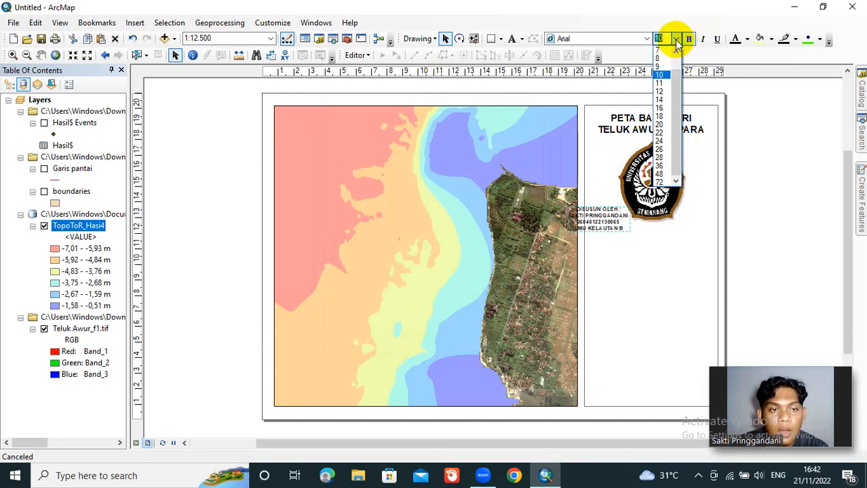
{"action": "left_click", "coordinate": [663, 92]}
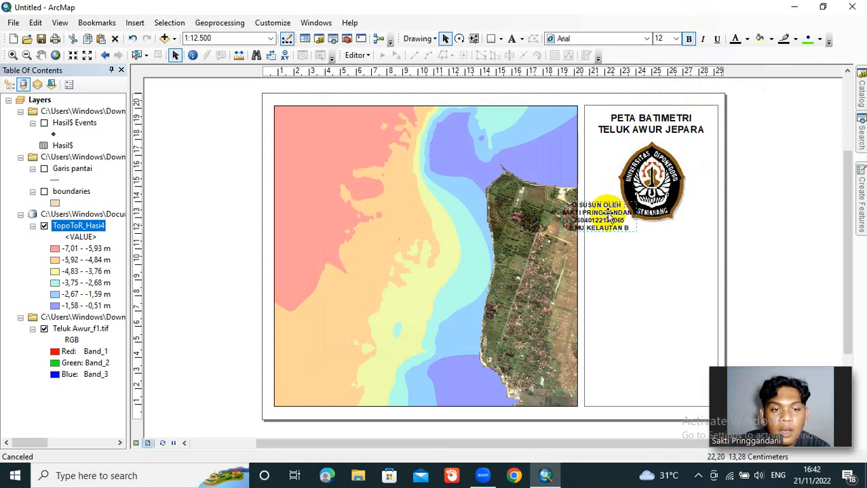
{"action": "left_click_drag", "start_coordinate": [614, 215], "coordinate": [659, 243]}
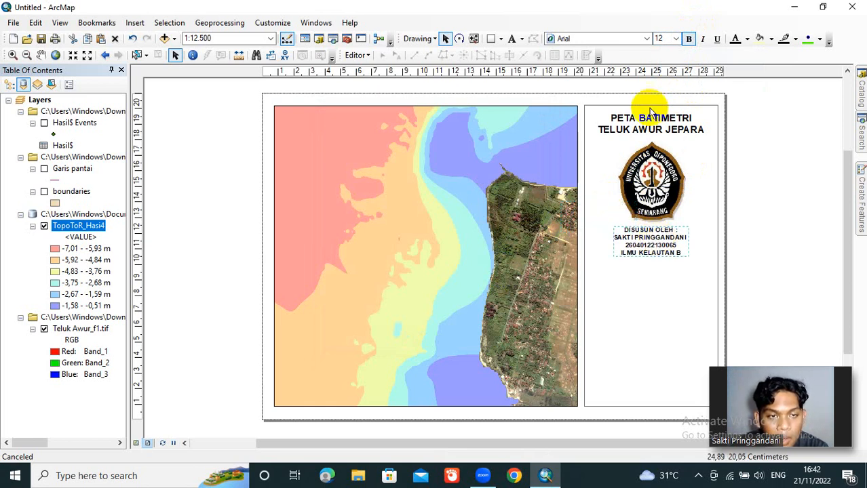
Step: Set the author text to size 14, nudge it slightly lower so it sits centered clear of the logo, and deselect it
{"action": "left_click", "coordinate": [676, 40]}
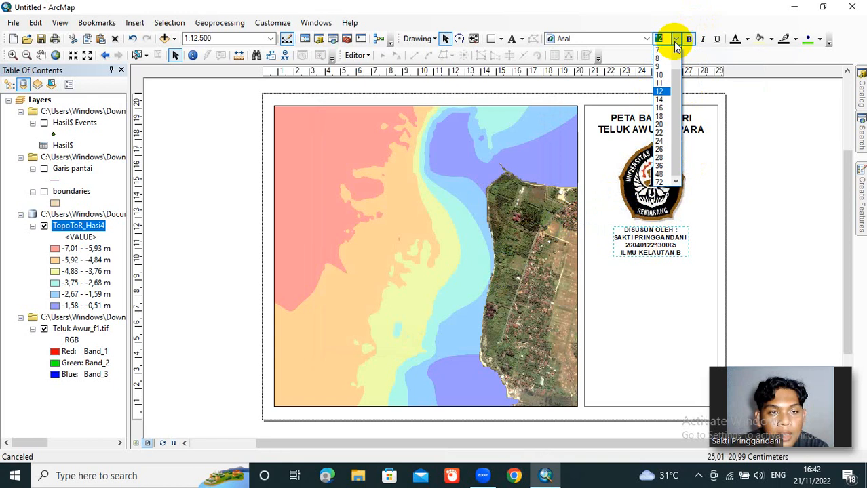
{"action": "left_click", "coordinate": [668, 107]}
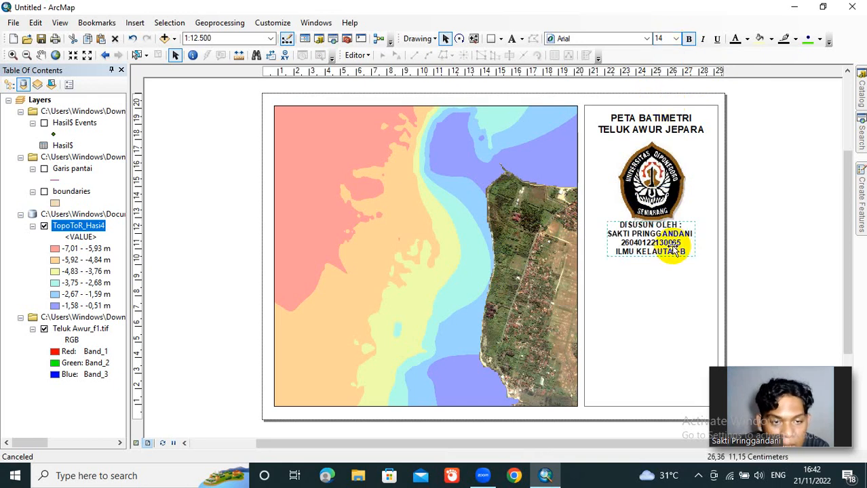
{"action": "left_click_drag", "start_coordinate": [667, 253], "coordinate": [667, 255]}
{"action": "left_click_drag", "start_coordinate": [667, 255], "coordinate": [665, 253]}
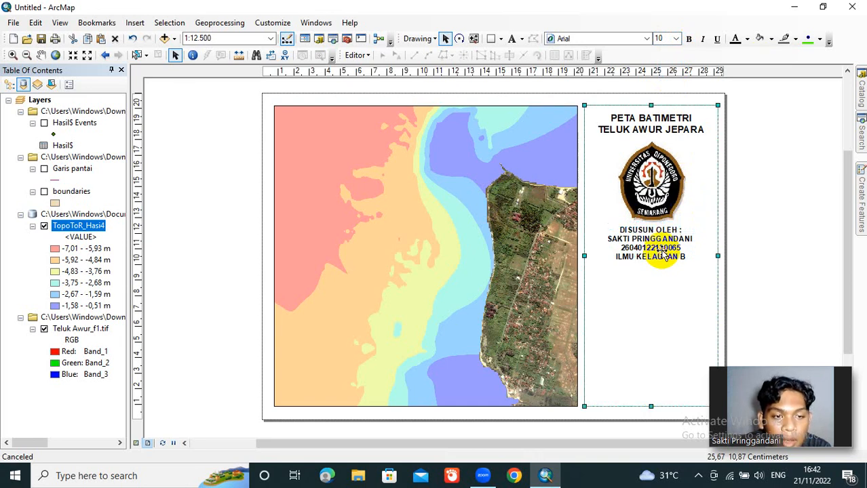
{"action": "left_click", "coordinate": [664, 253]}
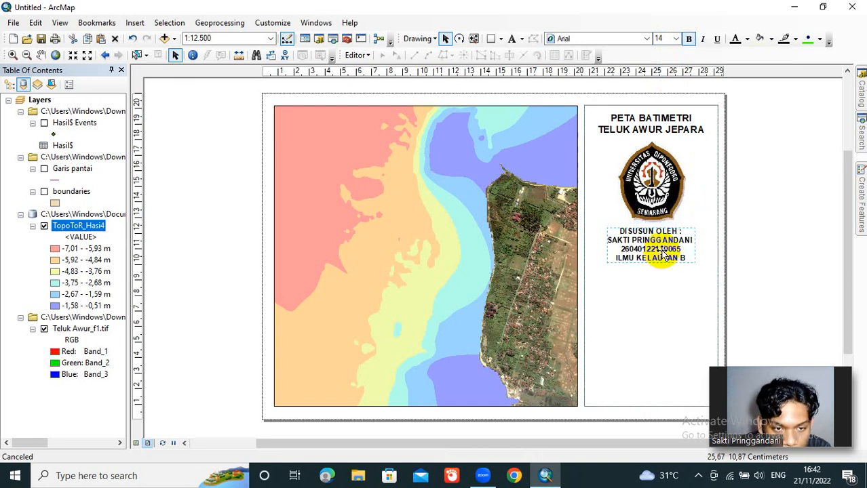
{"action": "left_click", "coordinate": [747, 252]}
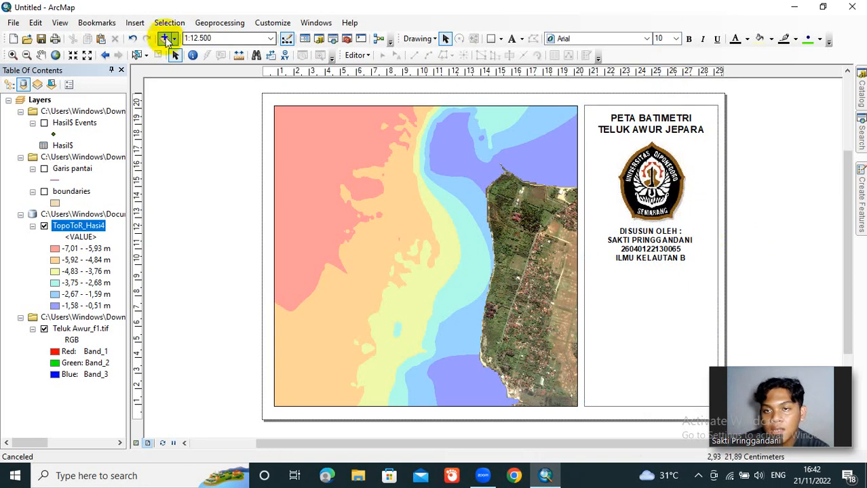
Step: Insert a scale bar in the "Scale Bar" style and fit it within the side rectangle's width beneath the author text
{"action": "left_click", "coordinate": [135, 23]}
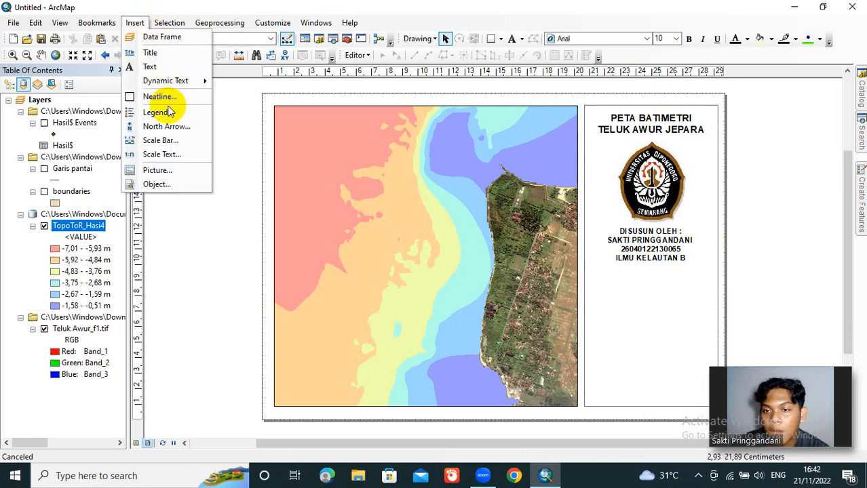
{"action": "left_click", "coordinate": [162, 141]}
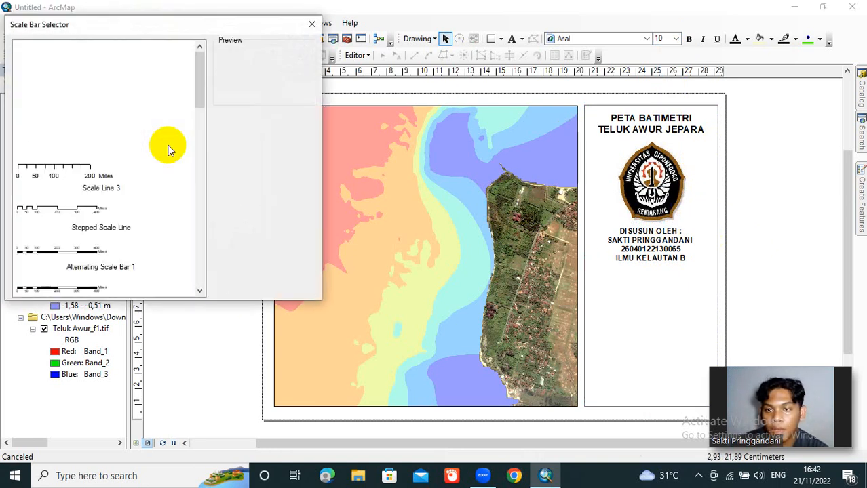
{"action": "left_click", "coordinate": [122, 72]}
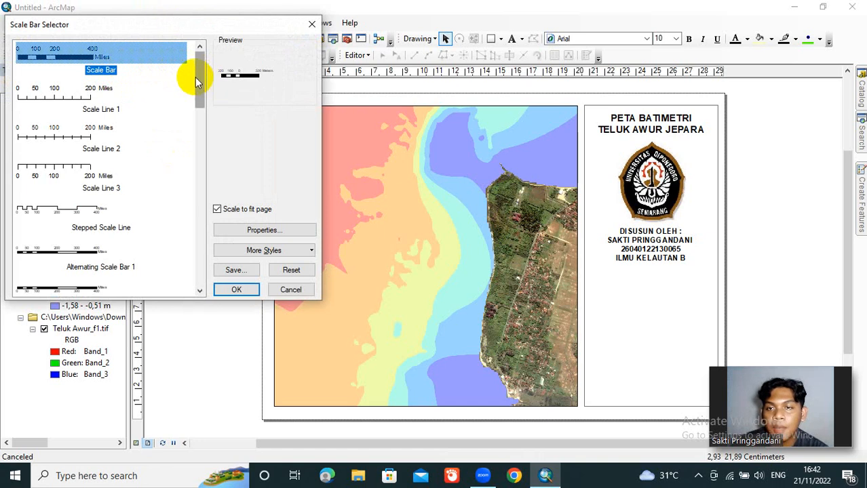
{"action": "left_click", "coordinate": [230, 296]}
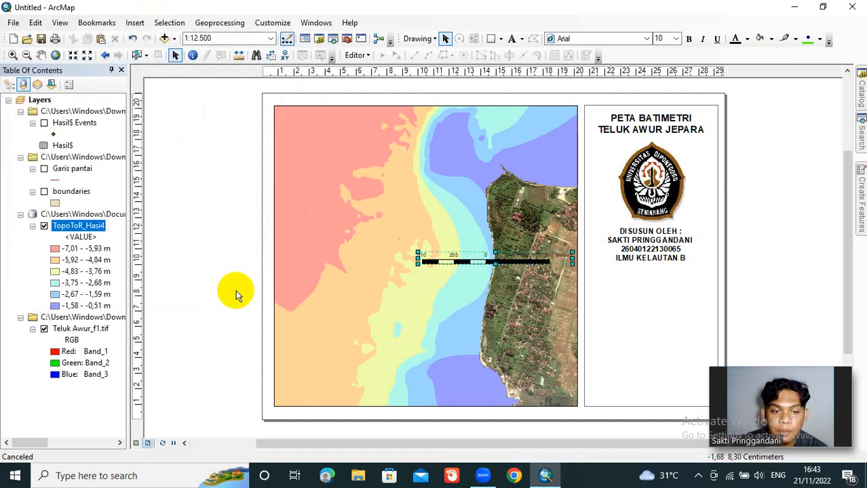
{"action": "left_click_drag", "start_coordinate": [486, 261], "coordinate": [653, 275]}
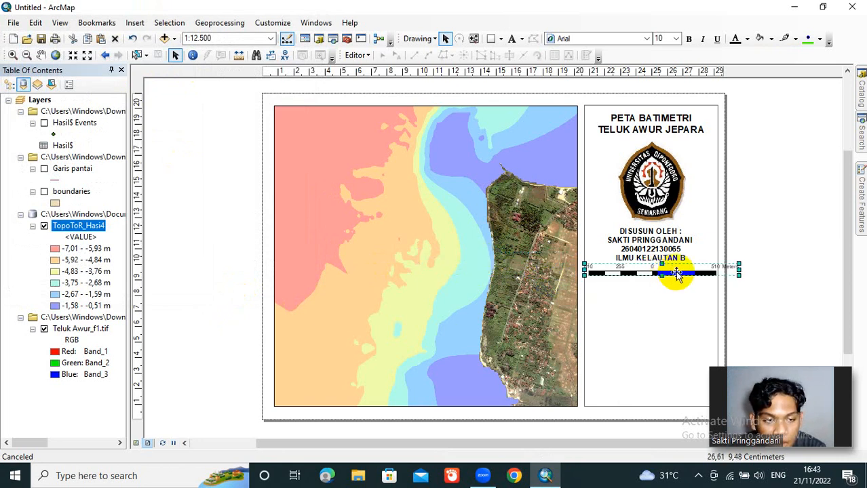
{"action": "double_click", "coordinate": [715, 273]}
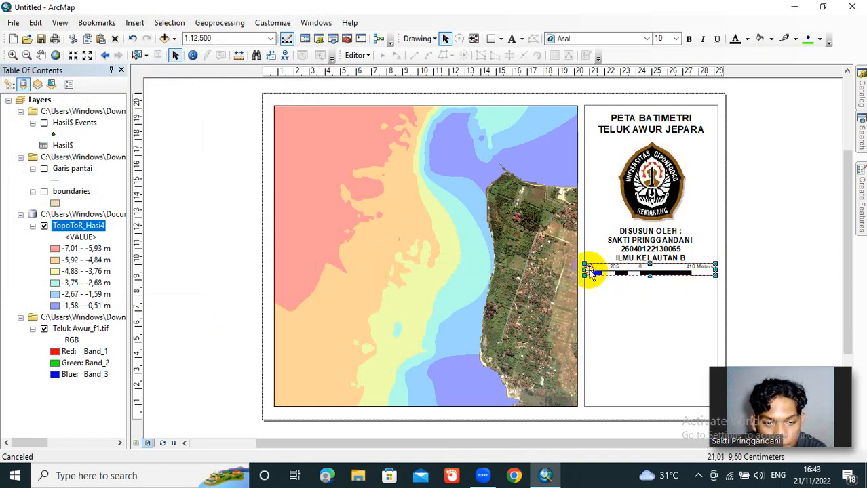
Step: Narrow the scale bar slightly from its outer end so it clears the side rectangle's border, and deselect it
{"action": "left_click_drag", "start_coordinate": [585, 270], "coordinate": [589, 270]}
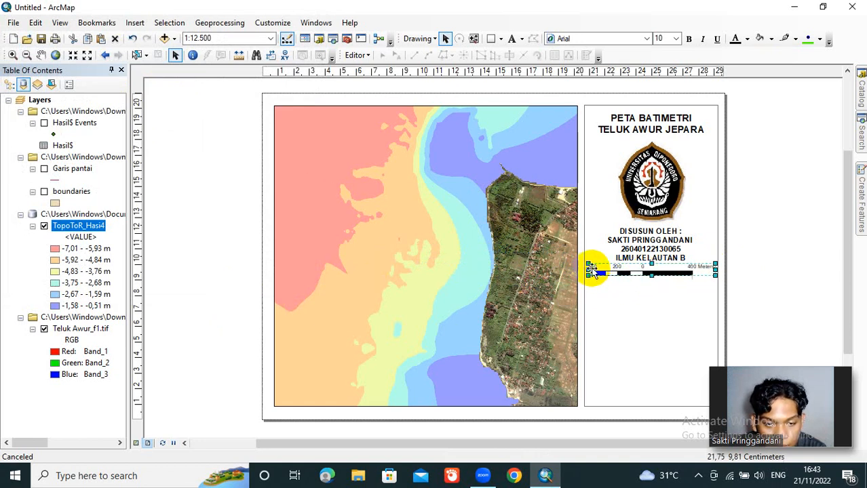
{"action": "left_click", "coordinate": [808, 268]}
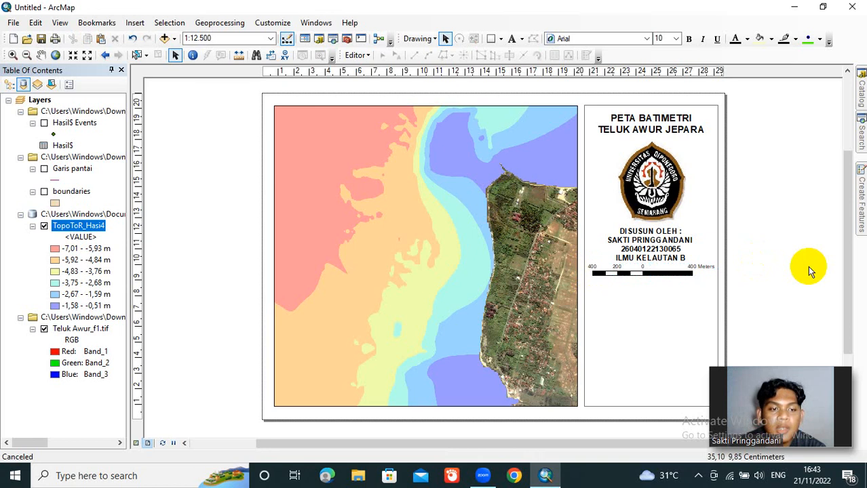
{"action": "left_click", "coordinate": [664, 250]}
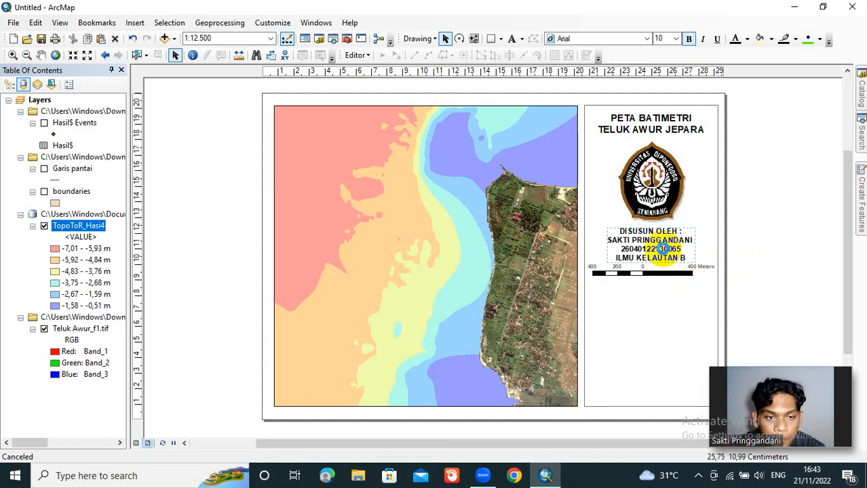
{"action": "double_click", "coordinate": [664, 250]}
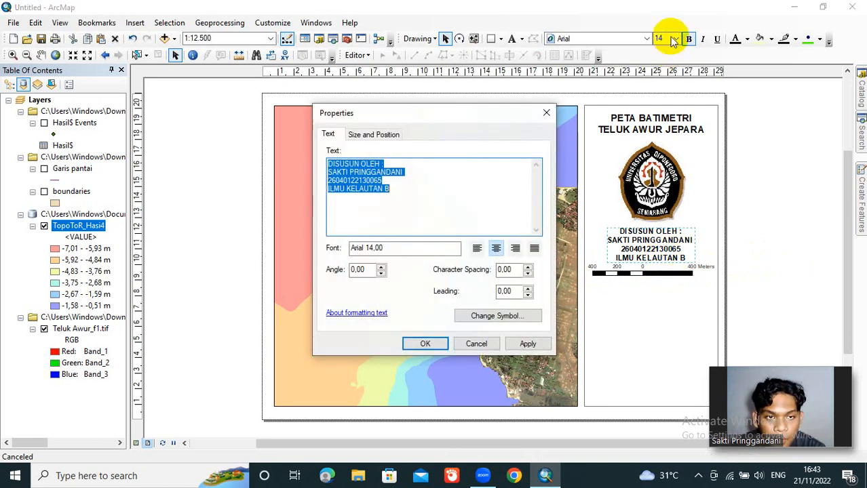
{"action": "left_click", "coordinate": [404, 343]}
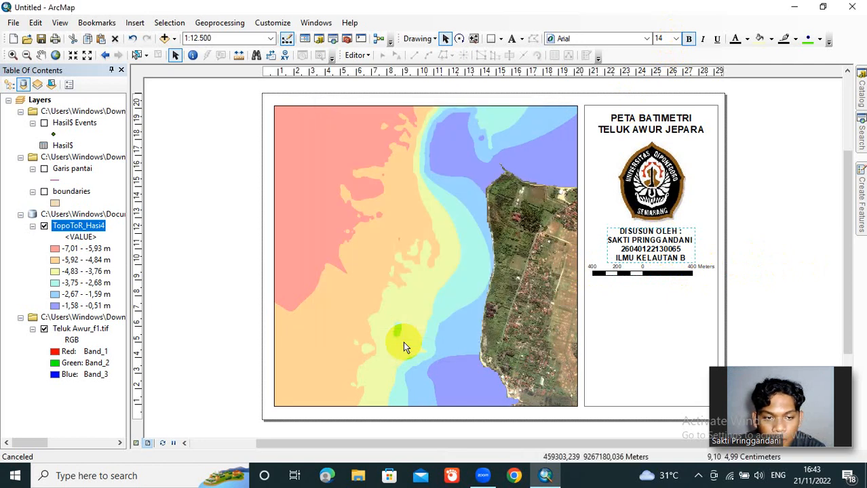
Step: Start a new legend and remove Teluk Awur_f1.tif from its items, keeping only TopoToR_Hasi4
{"action": "left_click", "coordinate": [669, 300]}
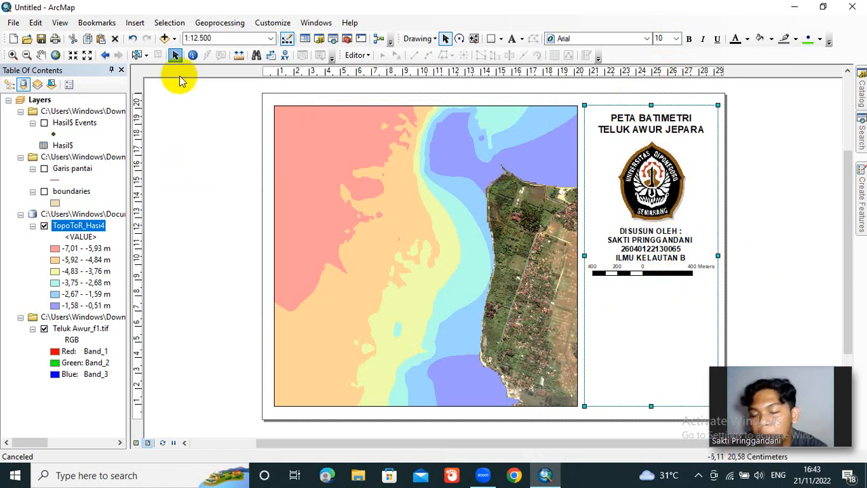
{"action": "left_click", "coordinate": [135, 24]}
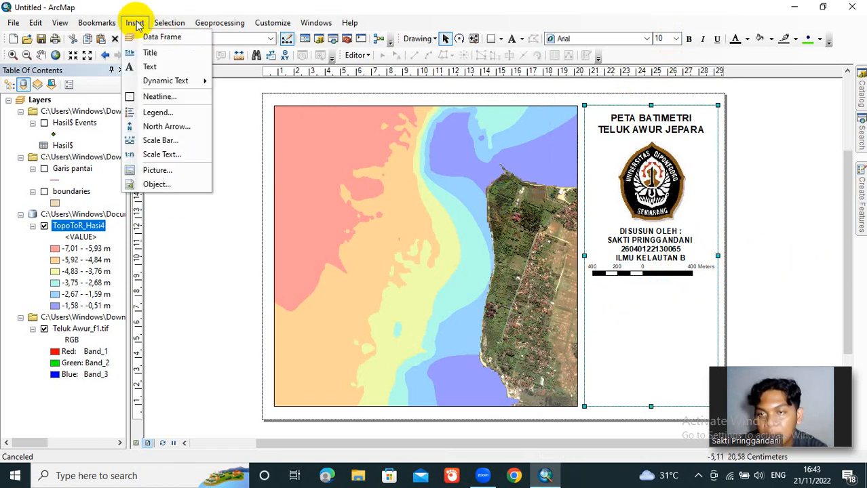
{"action": "left_click", "coordinate": [158, 113]}
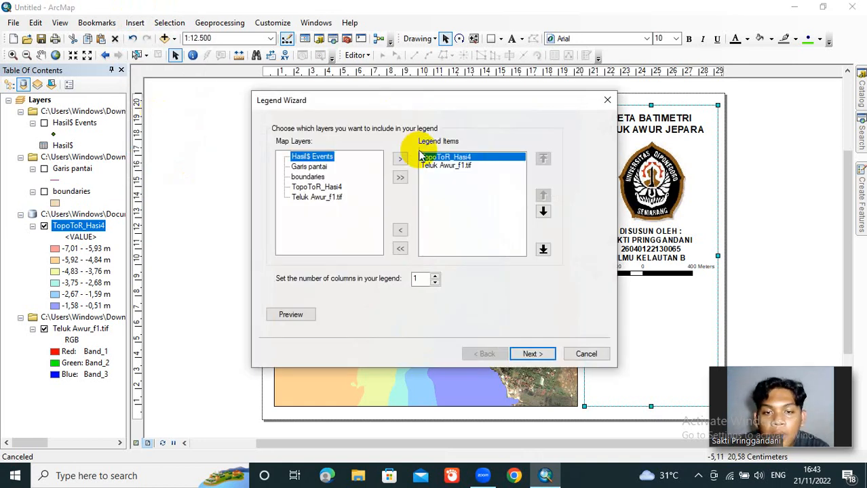
{"action": "left_click", "coordinate": [437, 166]}
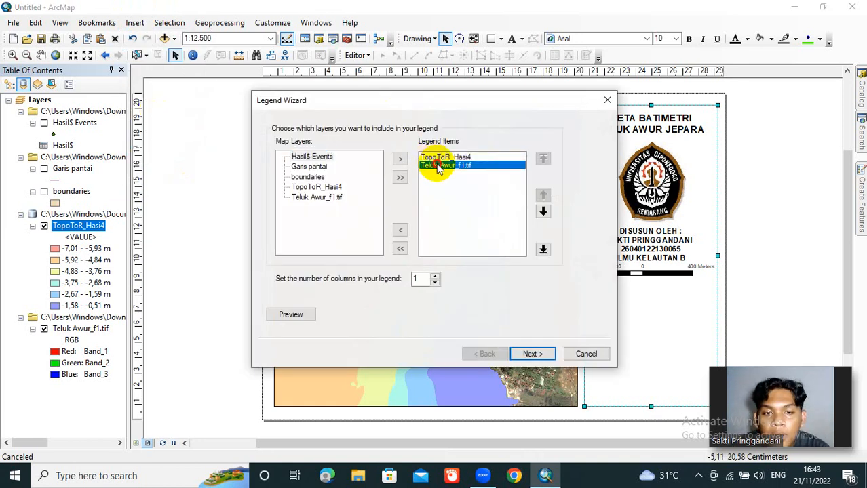
{"action": "left_click", "coordinate": [402, 230]}
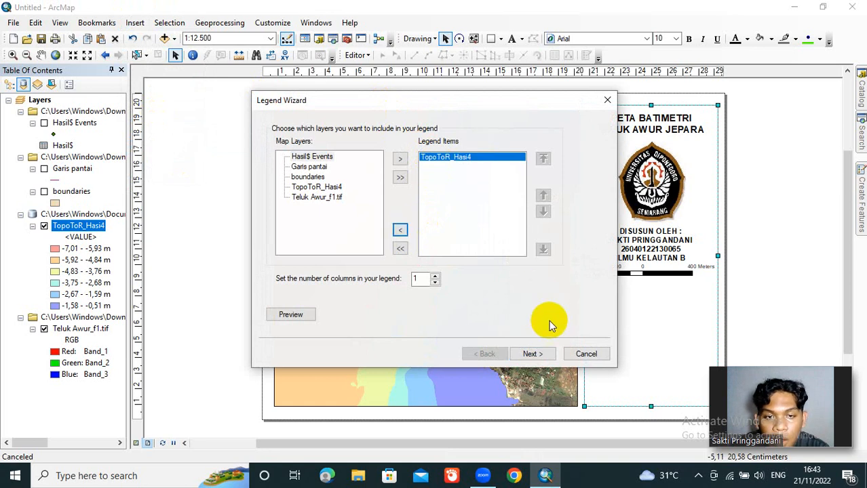
Step: Finish the legend with the default title, frame and spacing settings and place it beneath the scale bar in the side rectangle
{"action": "left_click", "coordinate": [543, 355]}
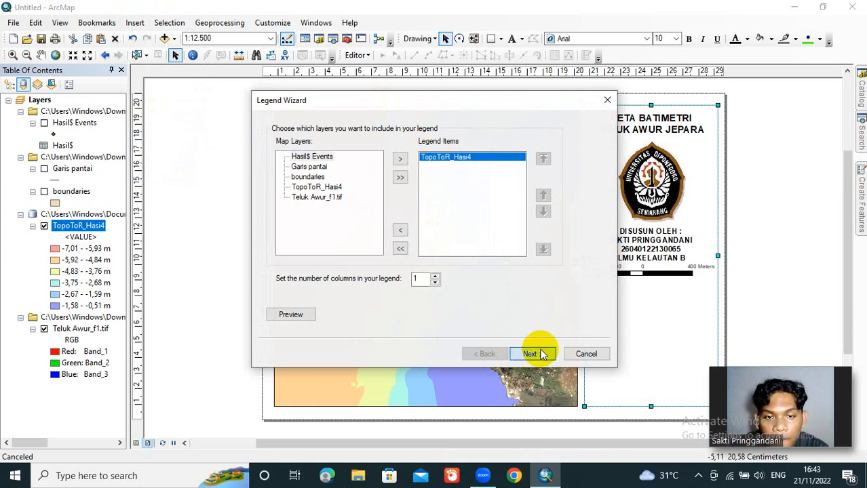
{"action": "left_click", "coordinate": [543, 355]}
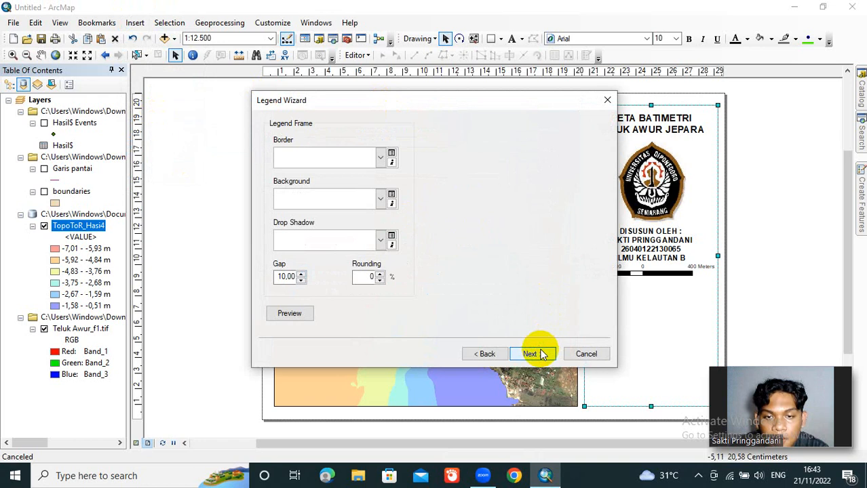
{"action": "left_click", "coordinate": [542, 355]}
{"action": "left_click", "coordinate": [543, 355]}
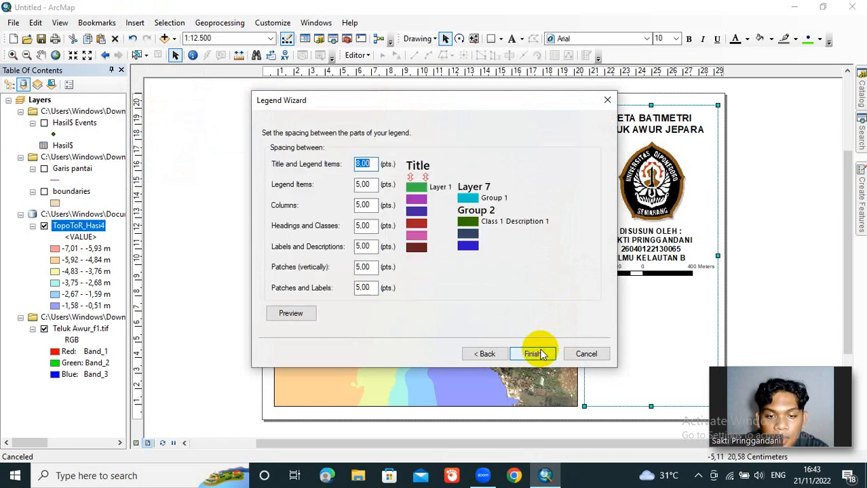
{"action": "left_click", "coordinate": [540, 351]}
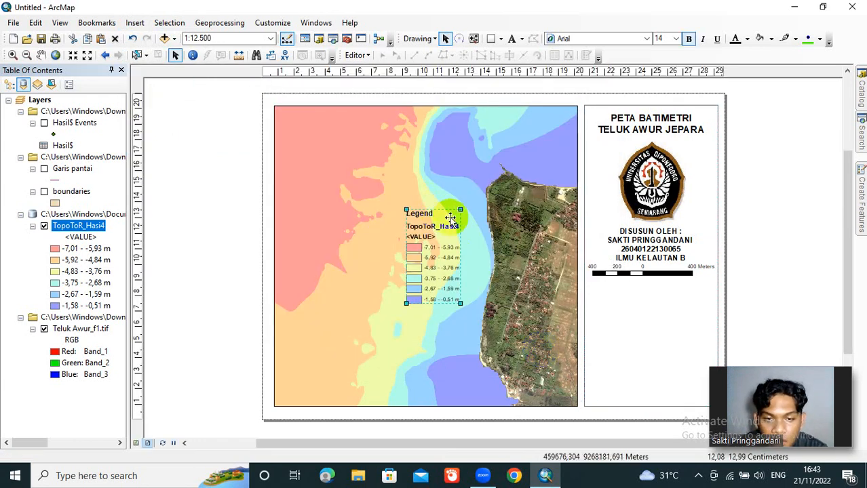
{"action": "left_click_drag", "start_coordinate": [449, 217], "coordinate": [635, 291]}
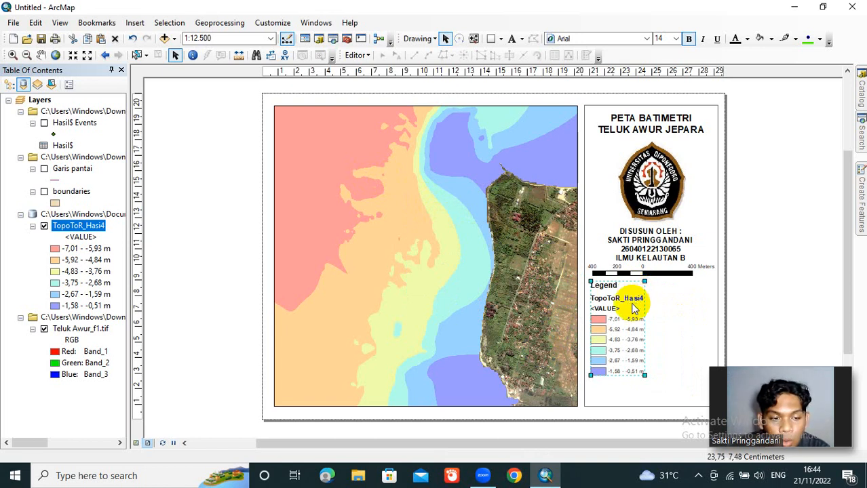
Step: Convert the legend to graphics and ungroup it into separate elements
{"action": "right_click", "coordinate": [633, 309]}
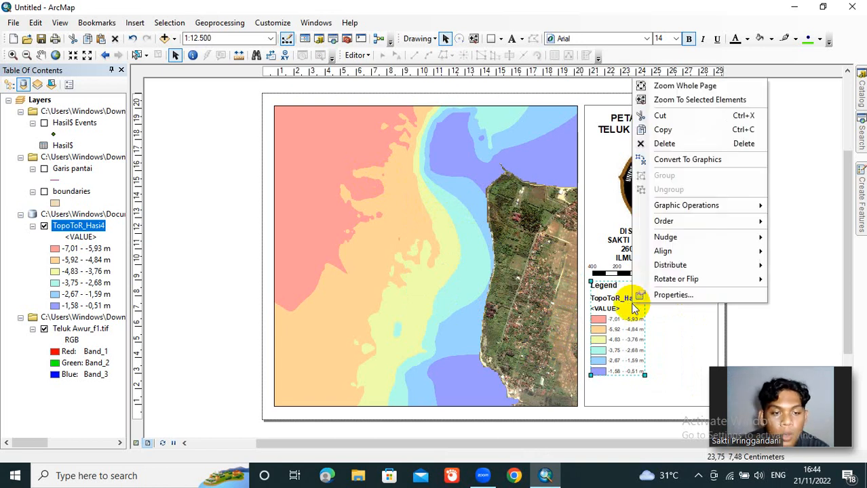
{"action": "left_click", "coordinate": [694, 160]}
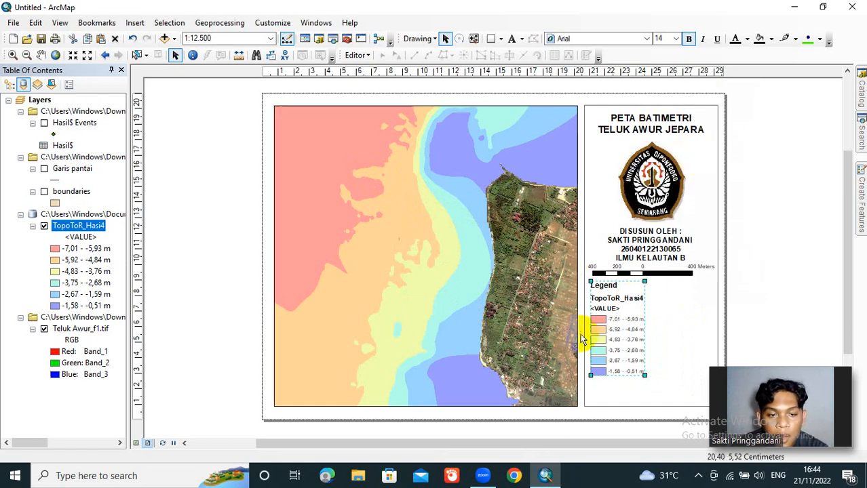
{"action": "right_click", "coordinate": [602, 330]}
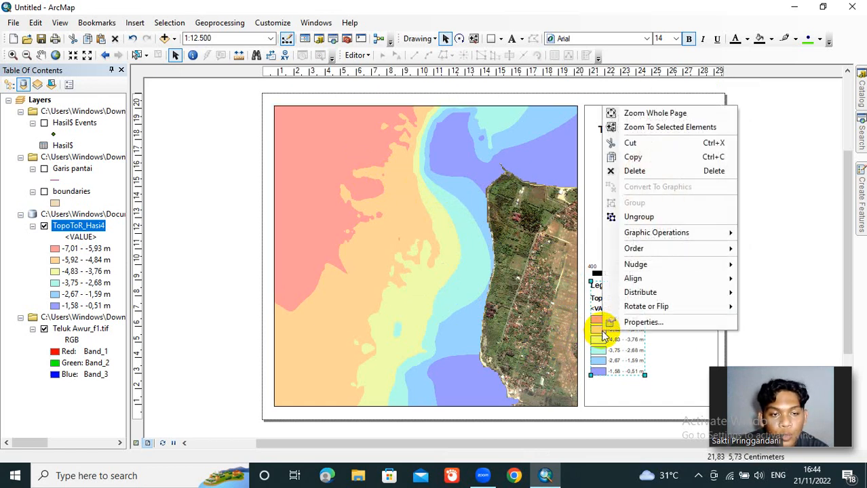
{"action": "left_click", "coordinate": [658, 217]}
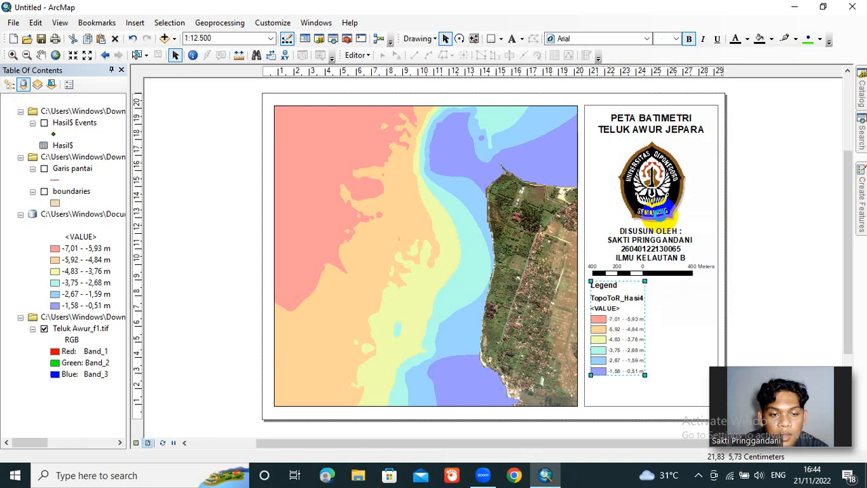
{"action": "right_click", "coordinate": [637, 305]}
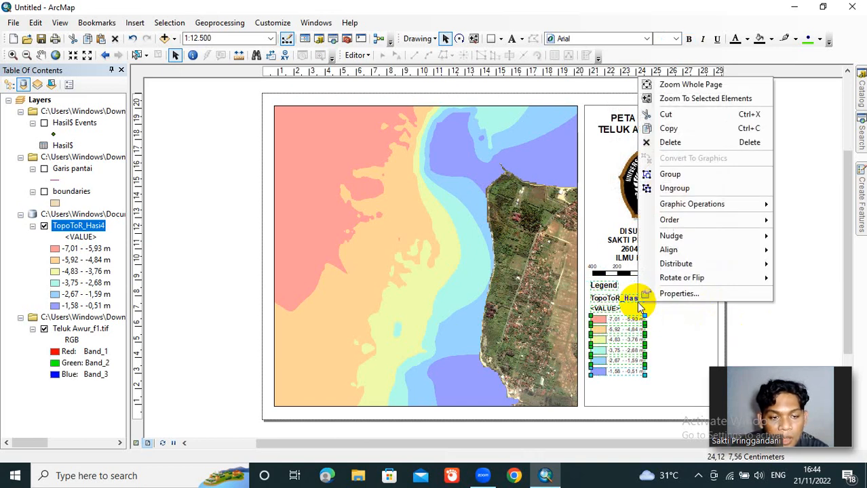
{"action": "left_click", "coordinate": [702, 142]}
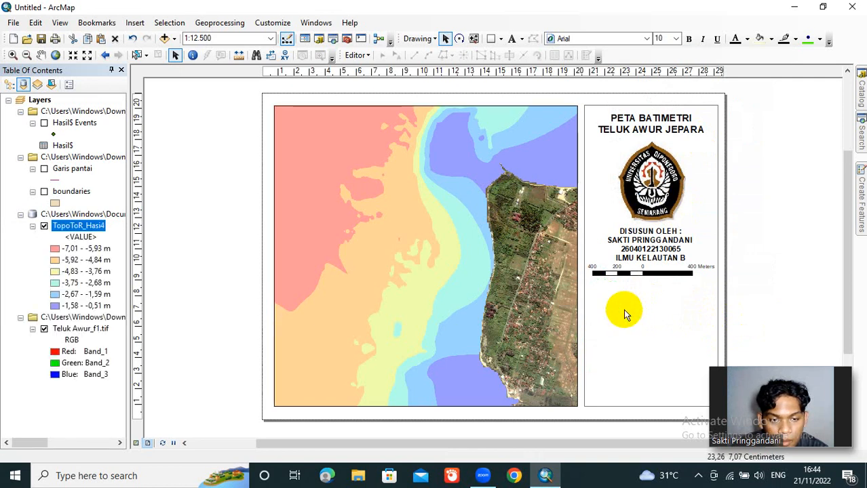
{"action": "left_click", "coordinate": [132, 38]}
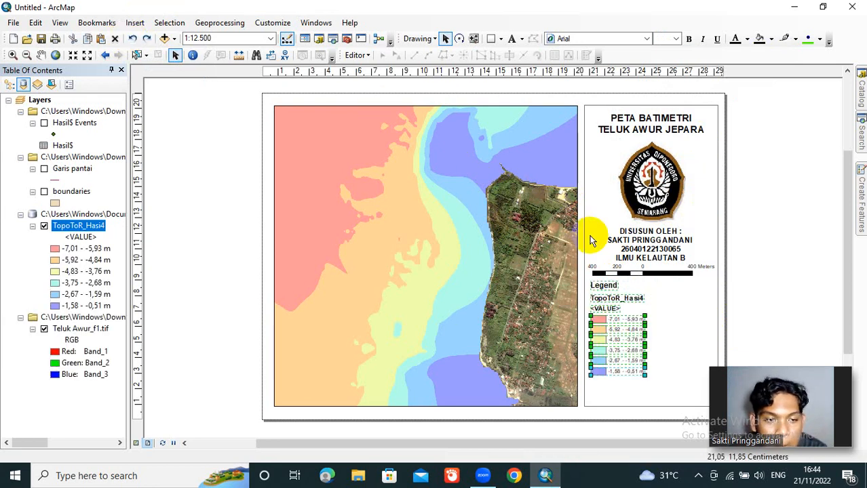
Step: Delete only the "TopoToR_Hasi4" and "<VALUE>" text elements from the ungrouped legend
{"action": "left_click", "coordinate": [819, 265]}
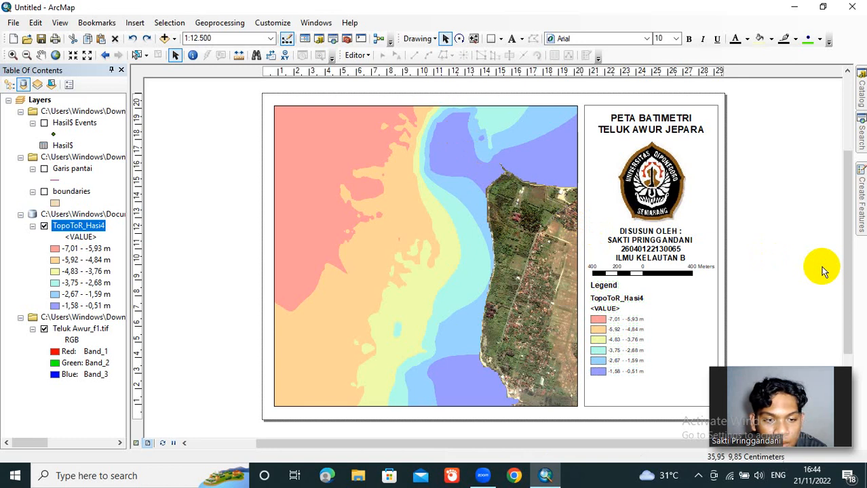
{"action": "left_click", "coordinate": [641, 301]}
{"action": "right_click", "coordinate": [641, 302]}
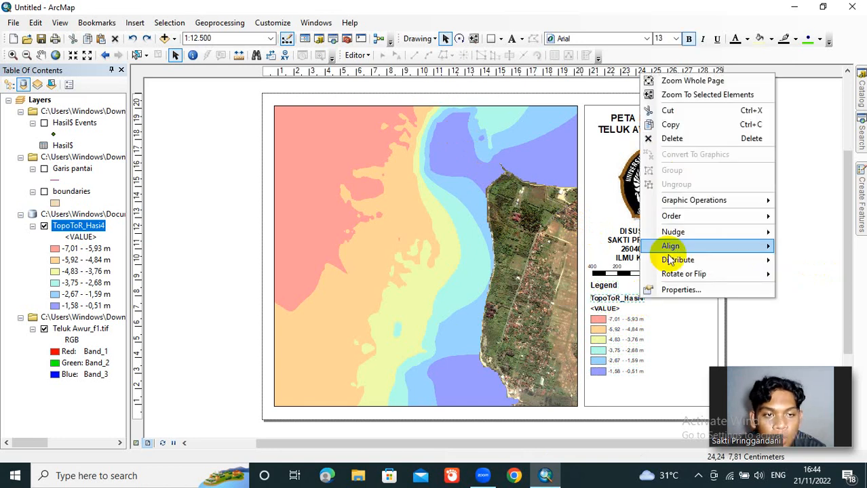
{"action": "left_click", "coordinate": [698, 139]}
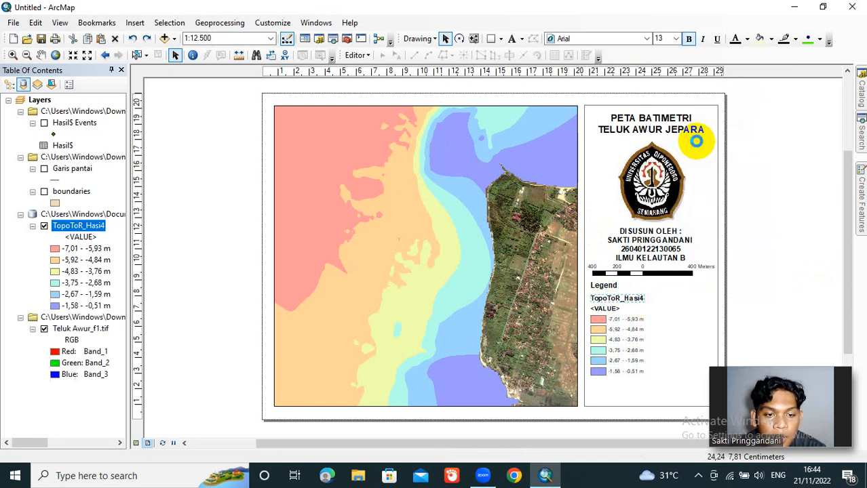
{"action": "left_click", "coordinate": [605, 310]}
{"action": "right_click", "coordinate": [605, 310]}
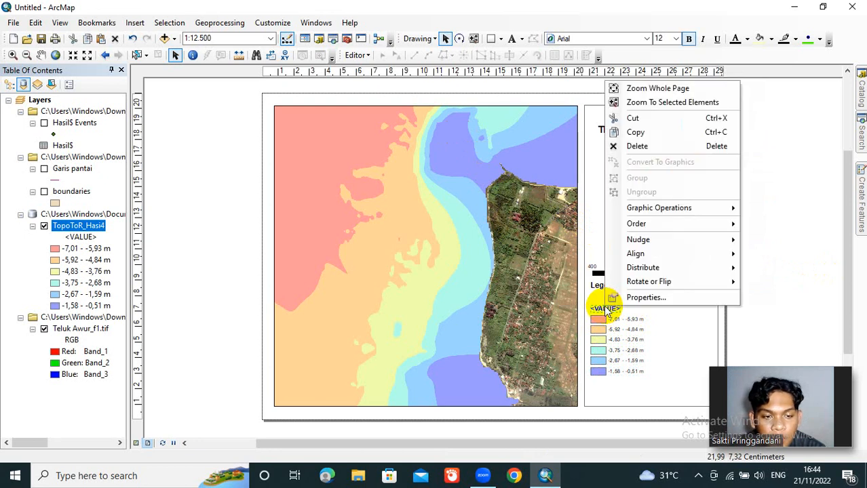
{"action": "left_click", "coordinate": [677, 147]}
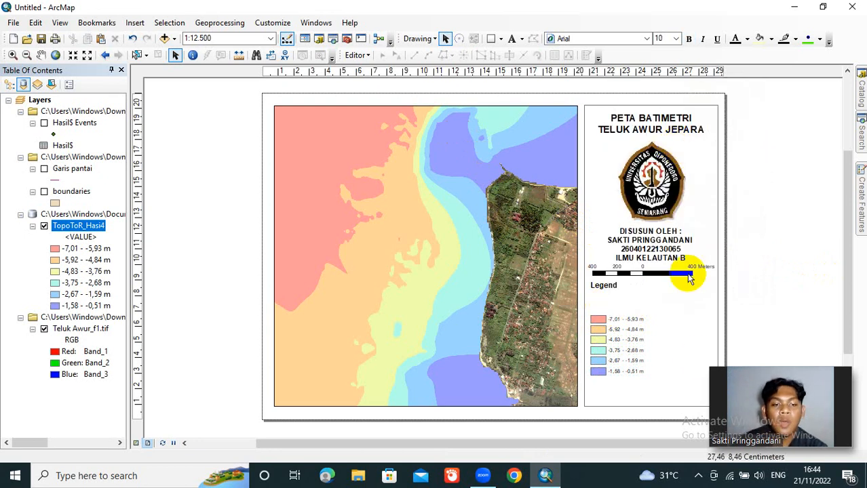
Step: Group the first three depth-class entries, from -7,01 to -3,76 m, and move them up directly beneath the "Legend" heading
{"action": "left_click_drag", "start_coordinate": [650, 342], "coordinate": [585, 311]}
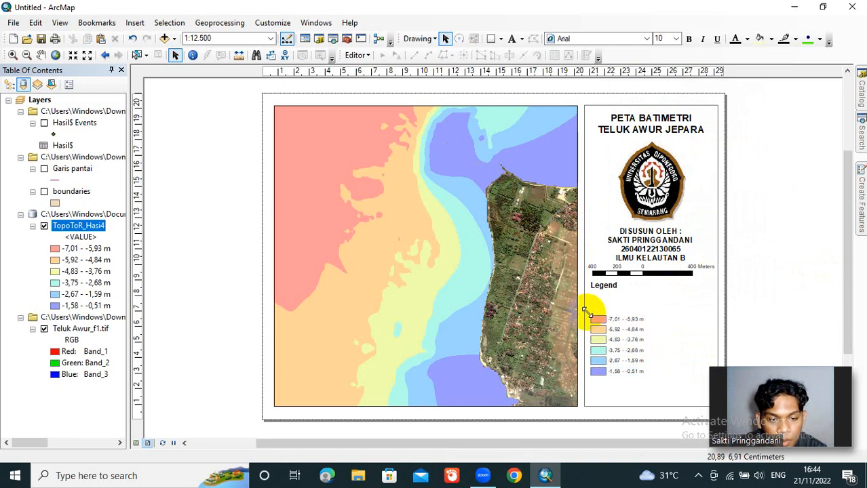
{"action": "left_click", "coordinate": [674, 331]}
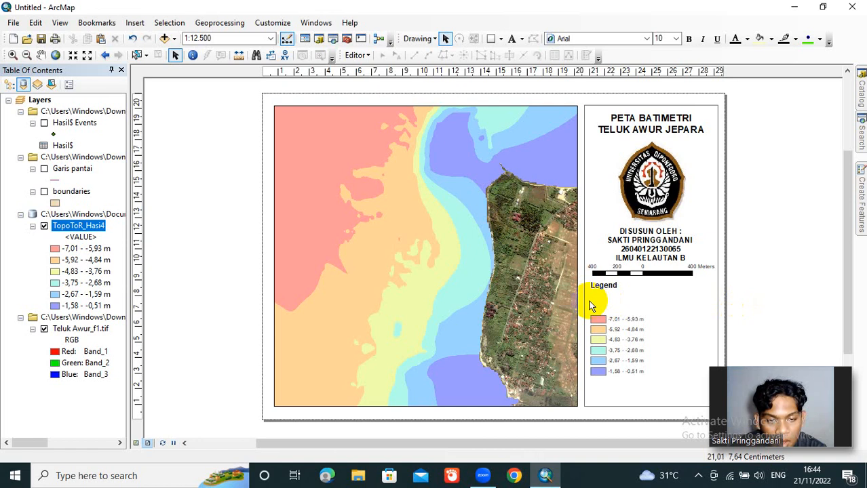
{"action": "left_click", "coordinate": [642, 340]}
{"action": "left_click_drag", "start_coordinate": [642, 343], "coordinate": [652, 348]}
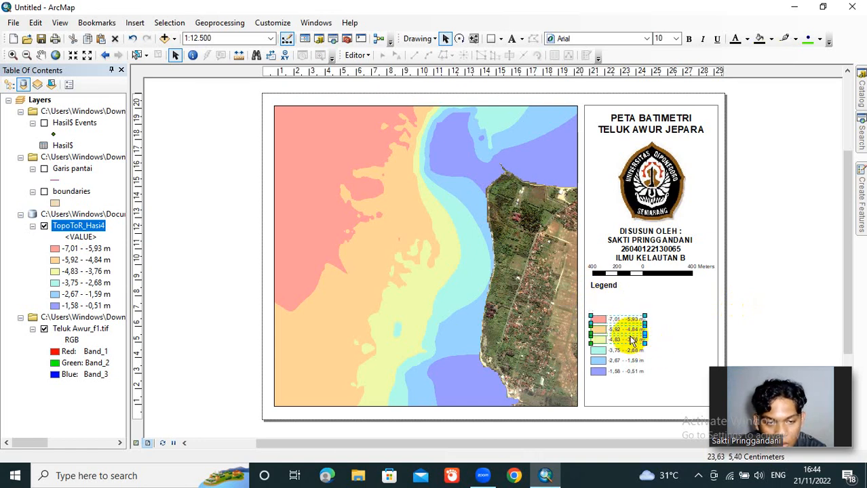
{"action": "right_click", "coordinate": [624, 334]}
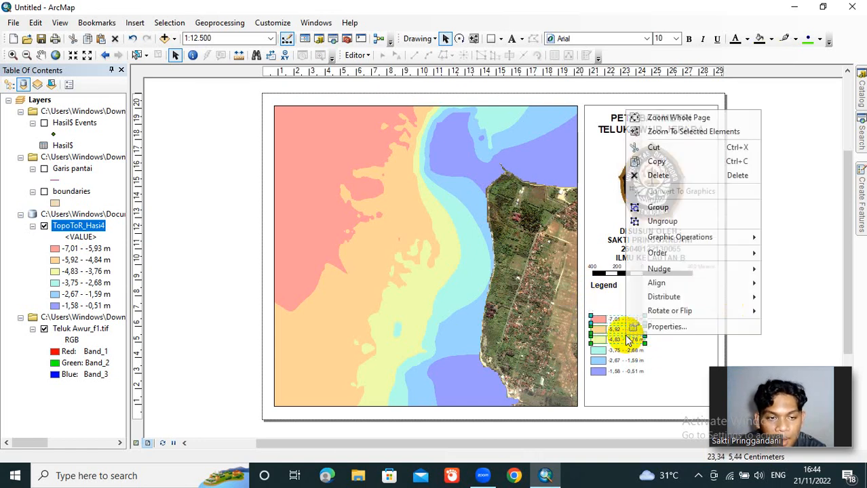
{"action": "left_click", "coordinate": [648, 207]}
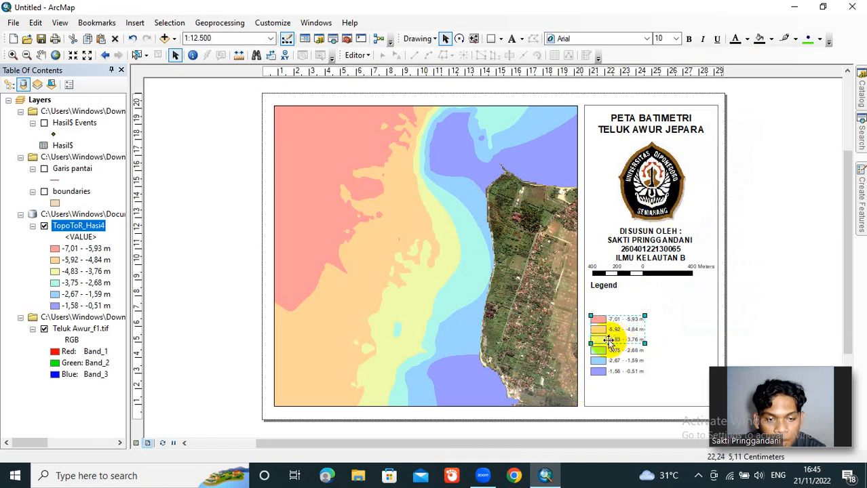
{"action": "left_click_drag", "start_coordinate": [610, 343], "coordinate": [609, 311]}
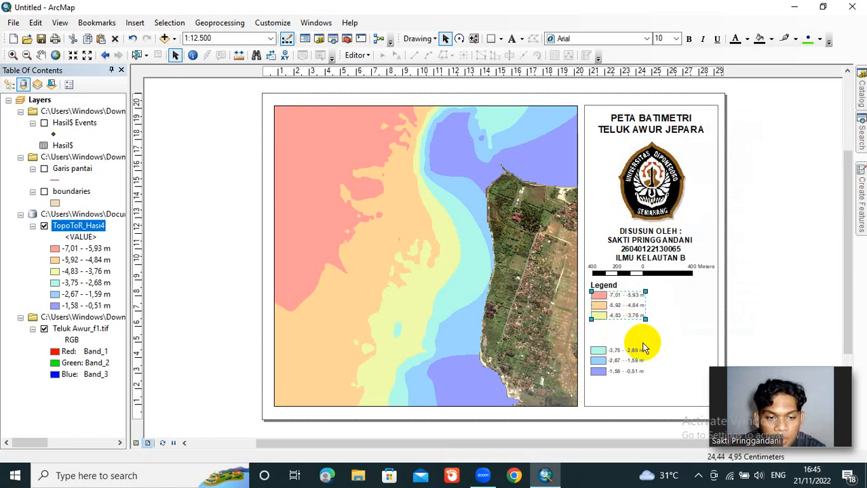
Step: Group the last three depth-class entries, from -3,75 to -0,51 m, and move them beside the first three to form a second legend column
{"action": "left_click_drag", "start_coordinate": [658, 342], "coordinate": [591, 375]}
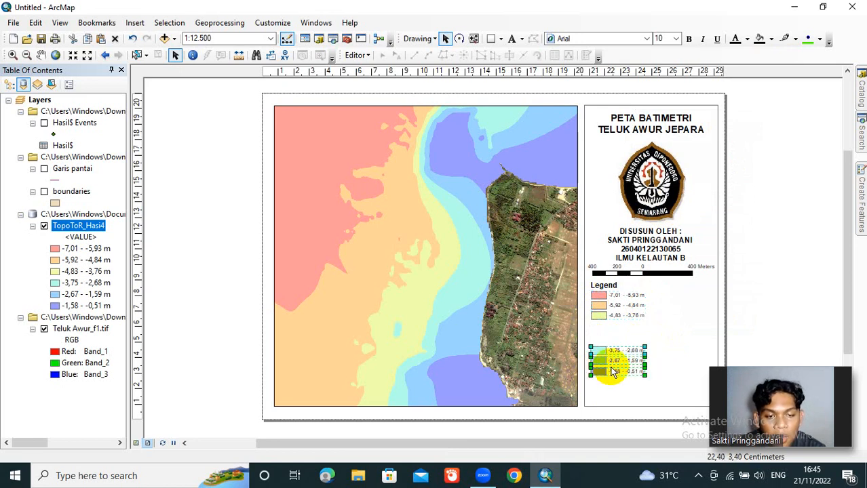
{"action": "right_click", "coordinate": [613, 372]}
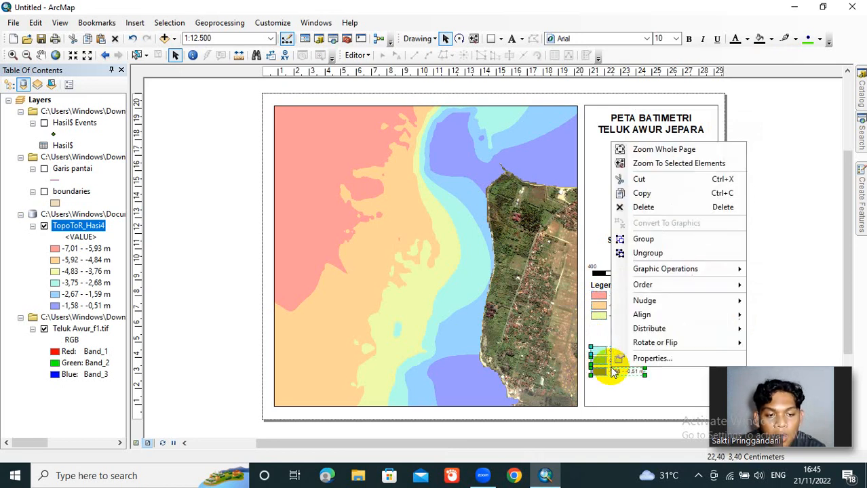
{"action": "left_click", "coordinate": [643, 240]}
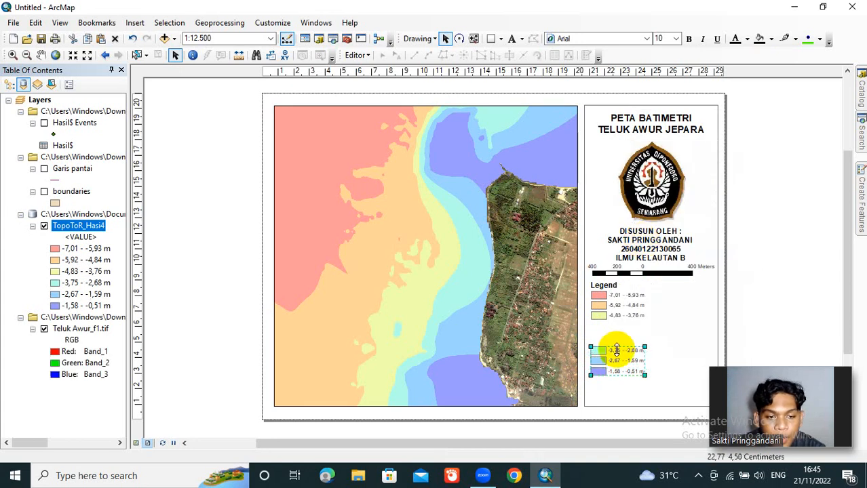
{"action": "left_click_drag", "start_coordinate": [617, 359], "coordinate": [677, 304]}
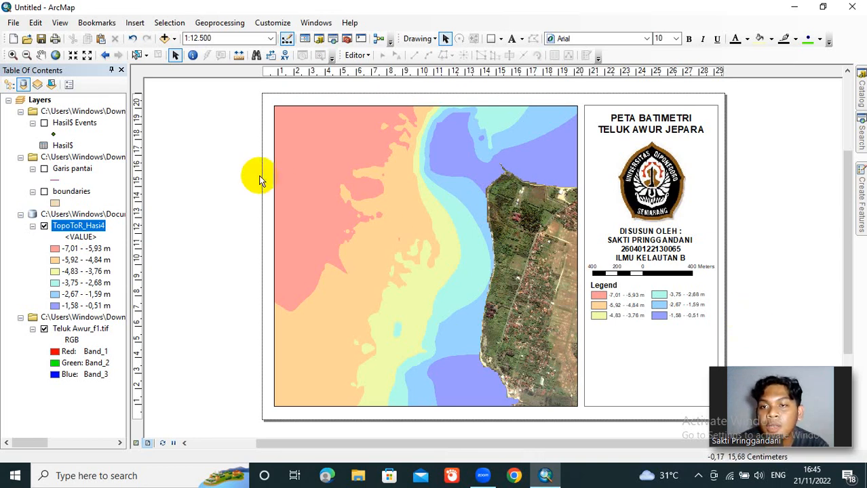
Step: Insert a new data frame and move it beneath the legend, over the lower part of the side rectangle
{"action": "left_click", "coordinate": [135, 23]}
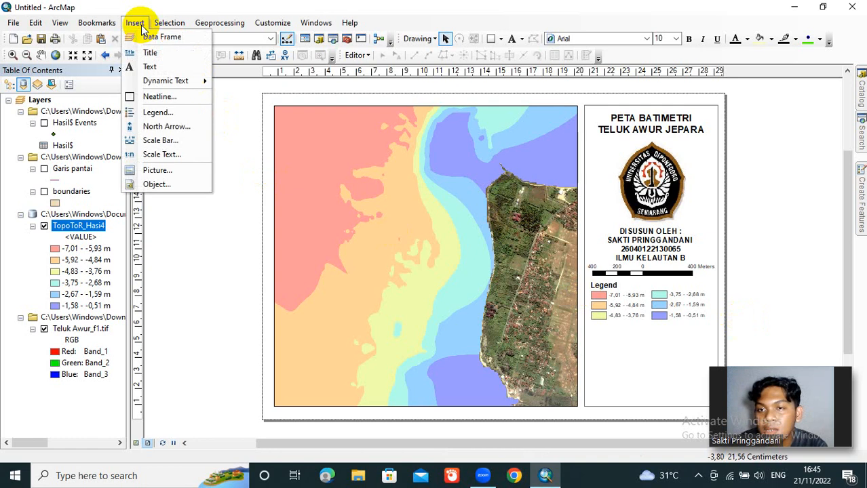
{"action": "left_click", "coordinate": [147, 39]}
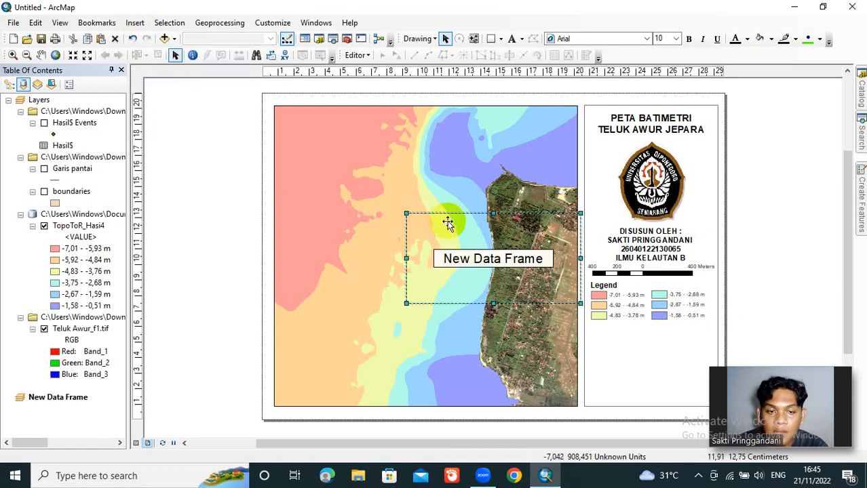
{"action": "left_click_drag", "start_coordinate": [447, 224], "coordinate": [600, 334]}
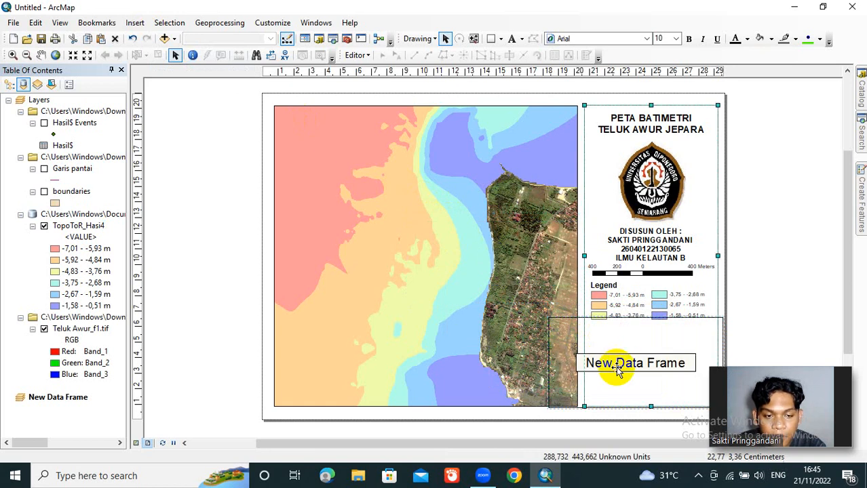
Step: Add the indonesia_kab.shp shapefile from the project's download folder to the new data frame
{"action": "left_click", "coordinate": [665, 367]}
{"action": "right_click", "coordinate": [665, 367]}
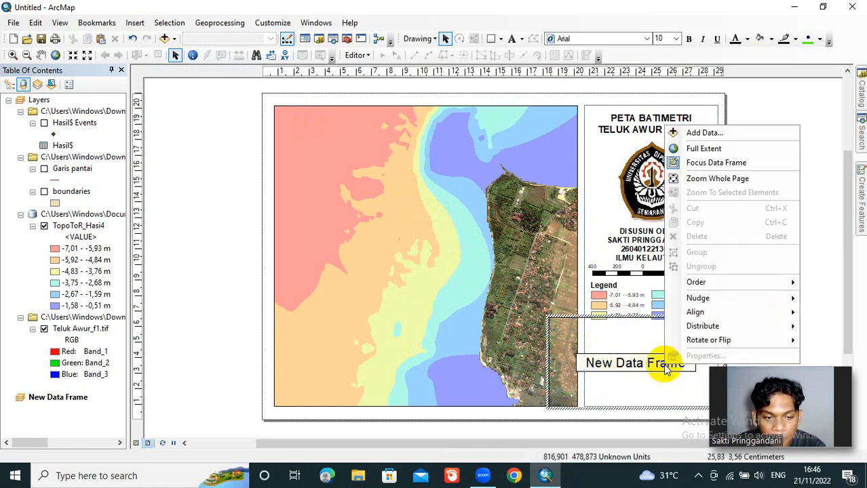
{"action": "left_click", "coordinate": [702, 133]}
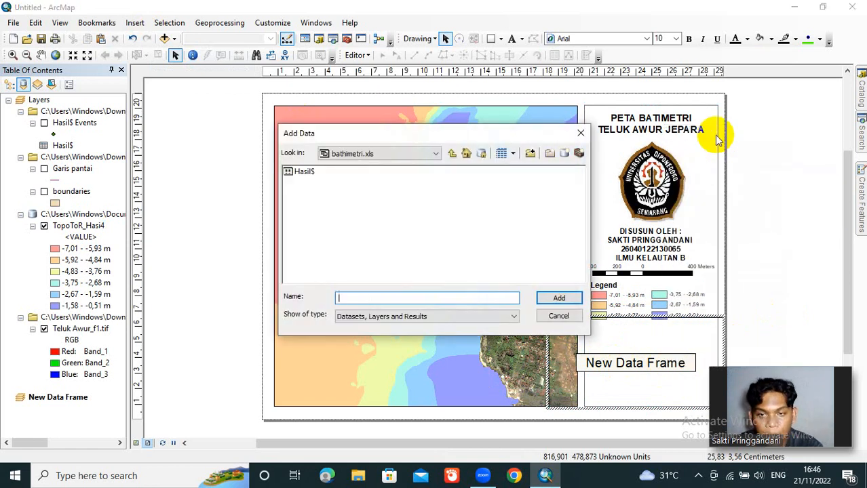
{"action": "left_click", "coordinate": [452, 154]}
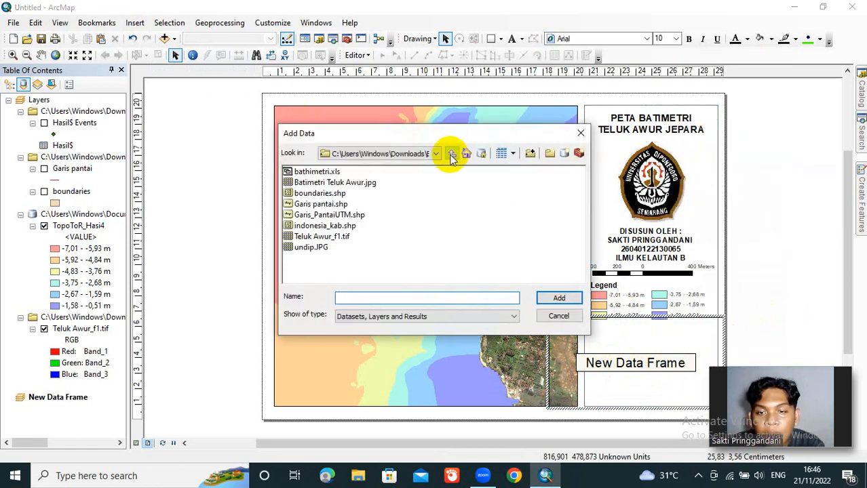
{"action": "left_click", "coordinate": [346, 227]}
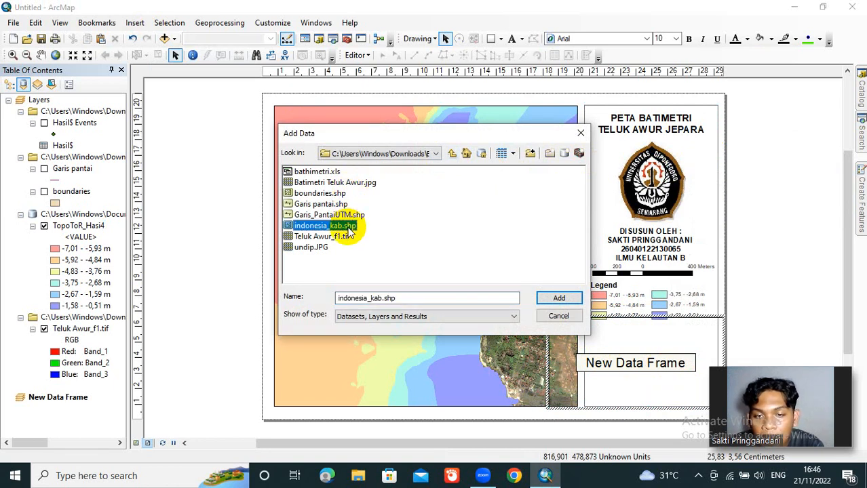
{"action": "left_click", "coordinate": [563, 297]}
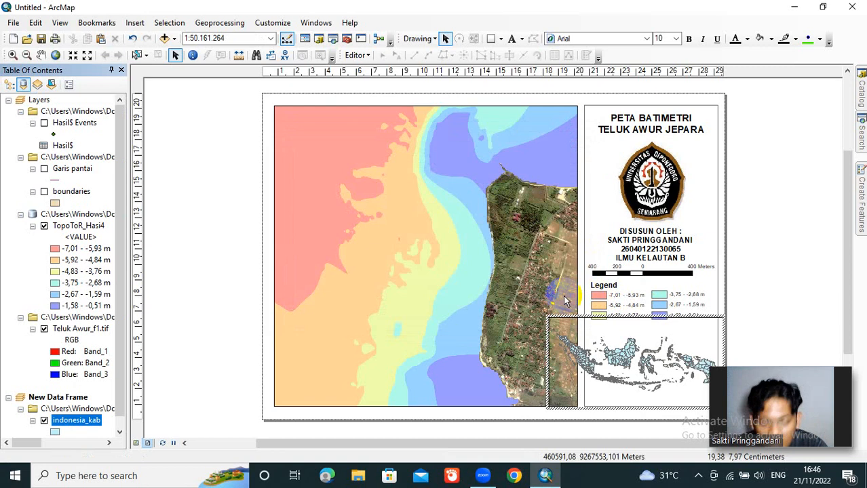
{"action": "right_click", "coordinate": [643, 351]}
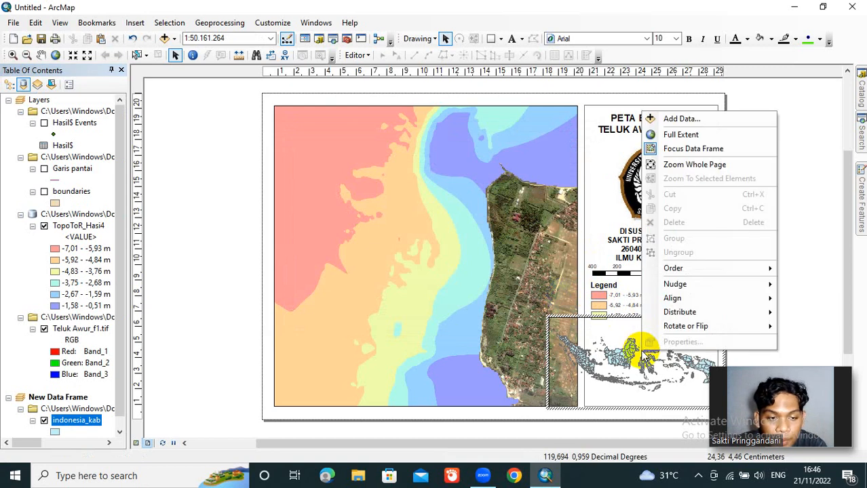
{"action": "left_click", "coordinate": [592, 347]}
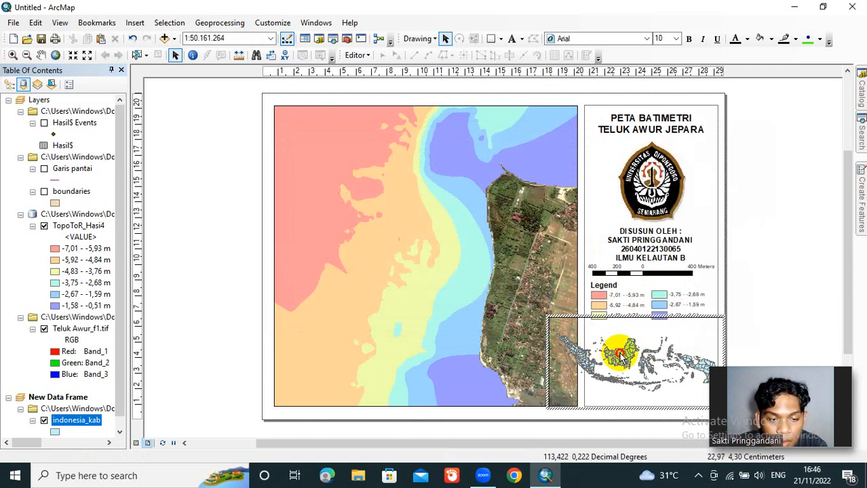
{"action": "left_click", "coordinate": [776, 348]}
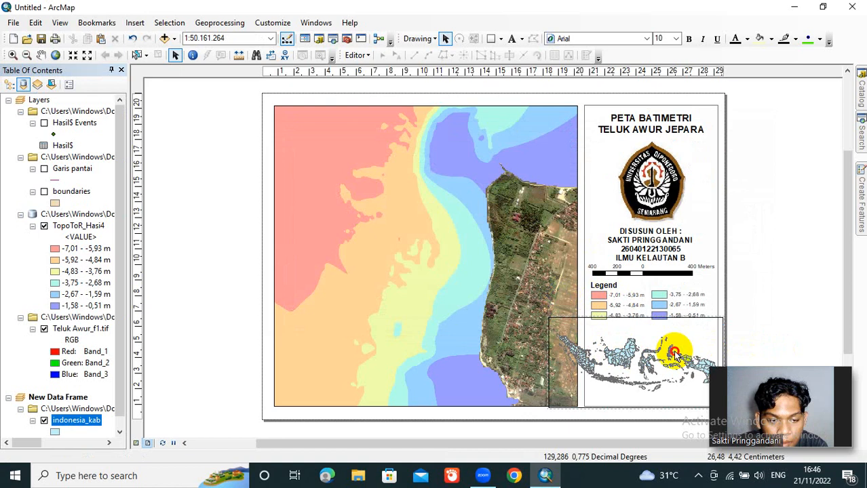
{"action": "left_click", "coordinate": [675, 353]}
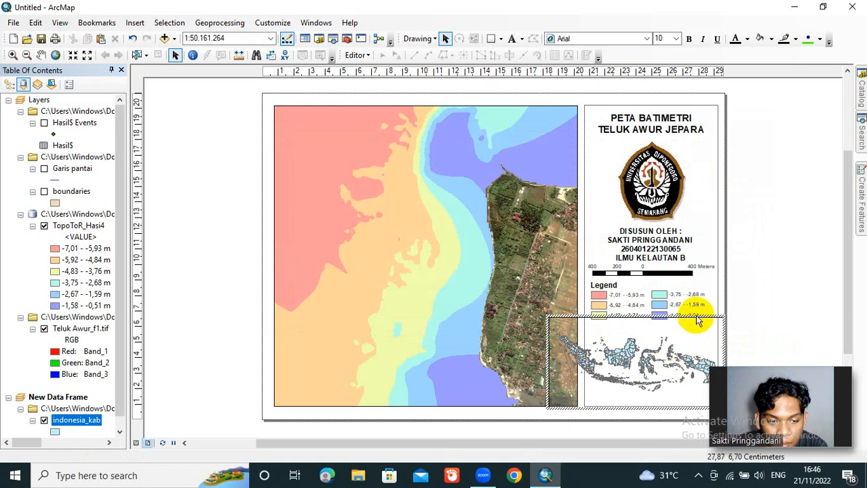
{"action": "left_click", "coordinate": [697, 318]}
{"action": "left_click", "coordinate": [684, 335]}
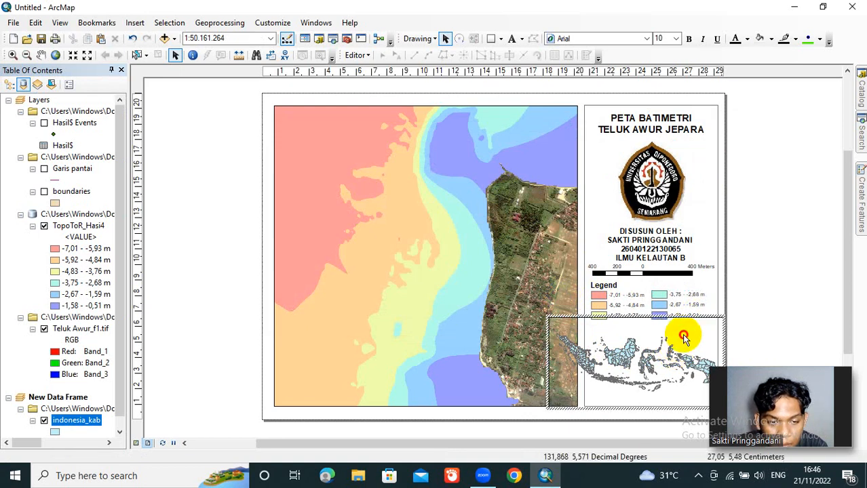
{"action": "right_click", "coordinate": [681, 334]}
{"action": "left_click", "coordinate": [657, 341]}
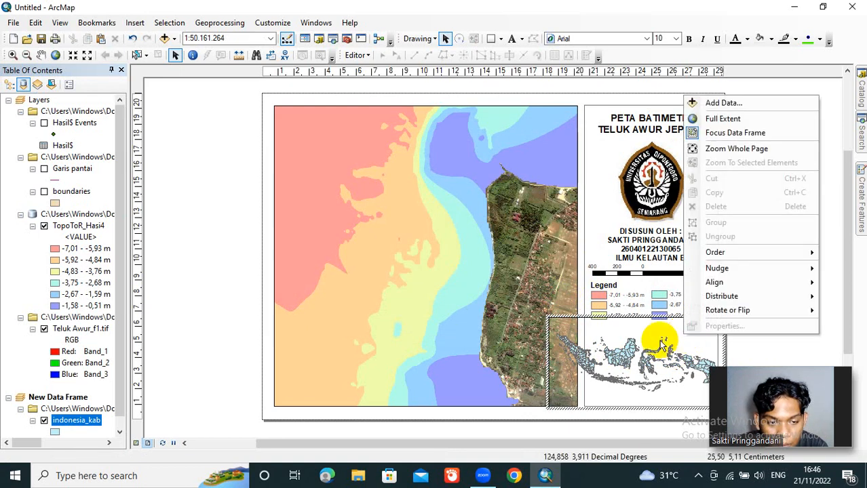
{"action": "right_click", "coordinate": [655, 339]}
{"action": "left_click", "coordinate": [642, 345]}
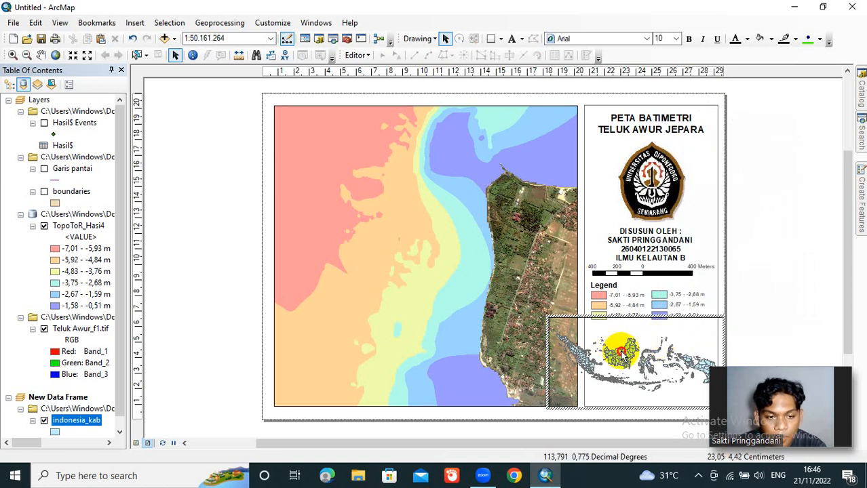
Step: Move the second legend column, from -3,75 to -0,51 m, slightly up and away from the inset data frame
{"action": "left_click", "coordinate": [659, 317]}
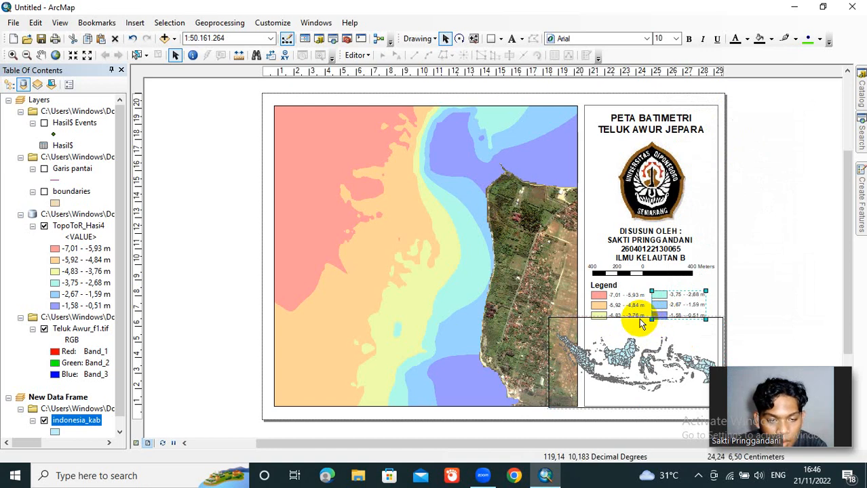
{"action": "left_click_drag", "start_coordinate": [661, 304], "coordinate": [664, 297]}
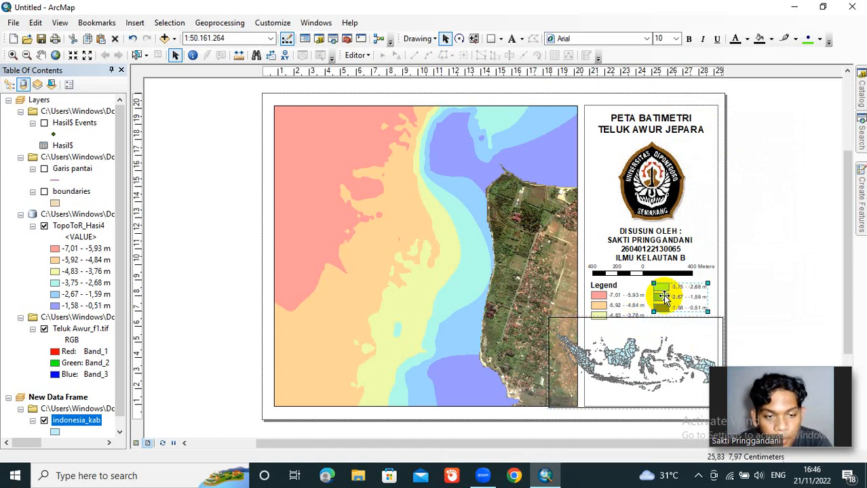
Step: Add an extent indicator for the "Layers" data frame to the Indonesia inset data frame
{"action": "left_click", "coordinate": [625, 324]}
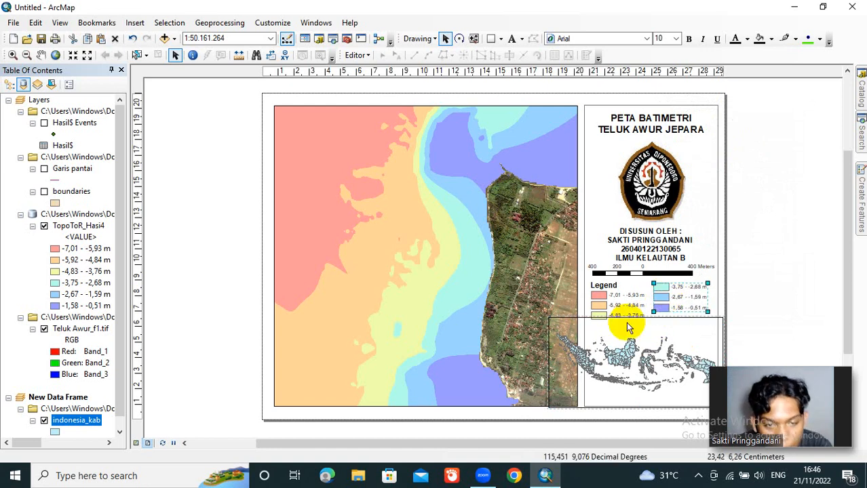
{"action": "right_click", "coordinate": [585, 352]}
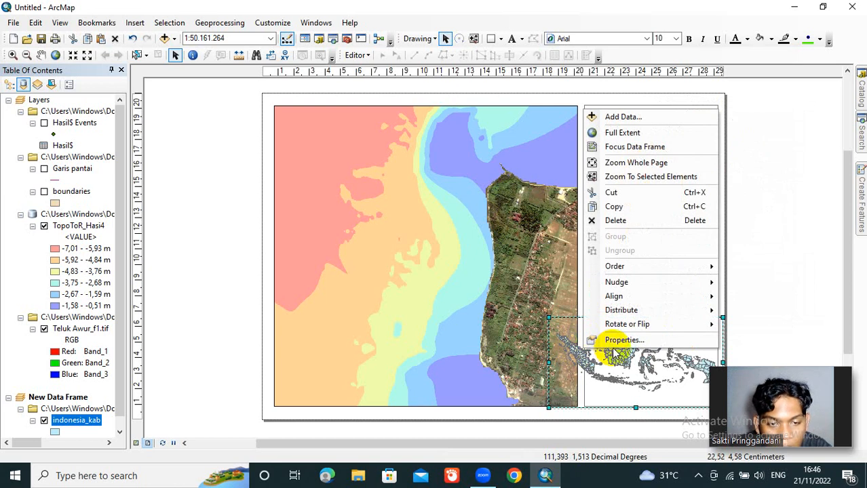
{"action": "left_click", "coordinate": [615, 342]}
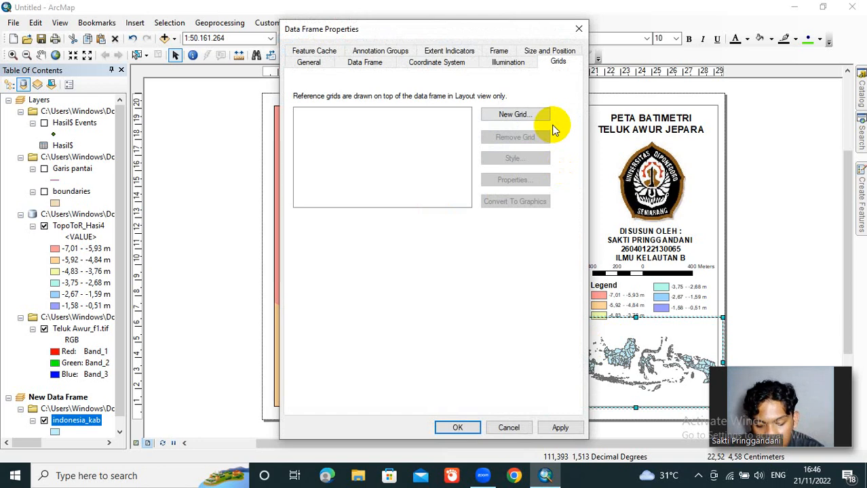
{"action": "left_click", "coordinate": [461, 52]}
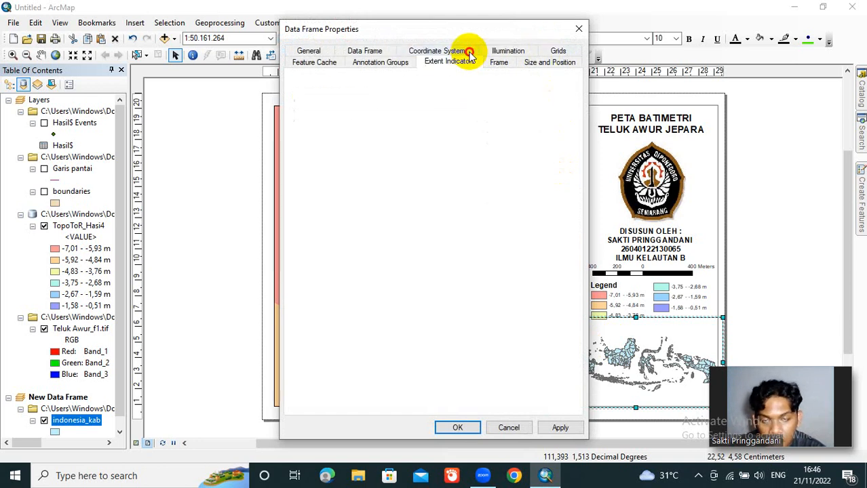
{"action": "left_click", "coordinate": [420, 155]}
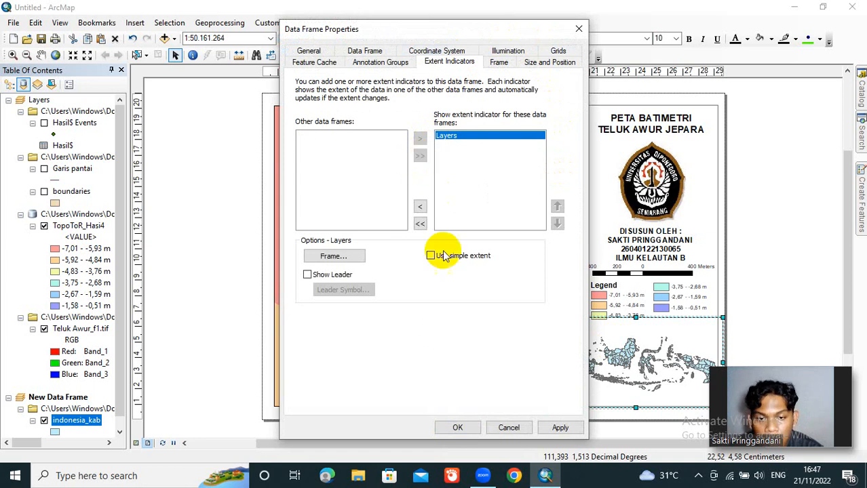
{"action": "left_click", "coordinate": [457, 427]}
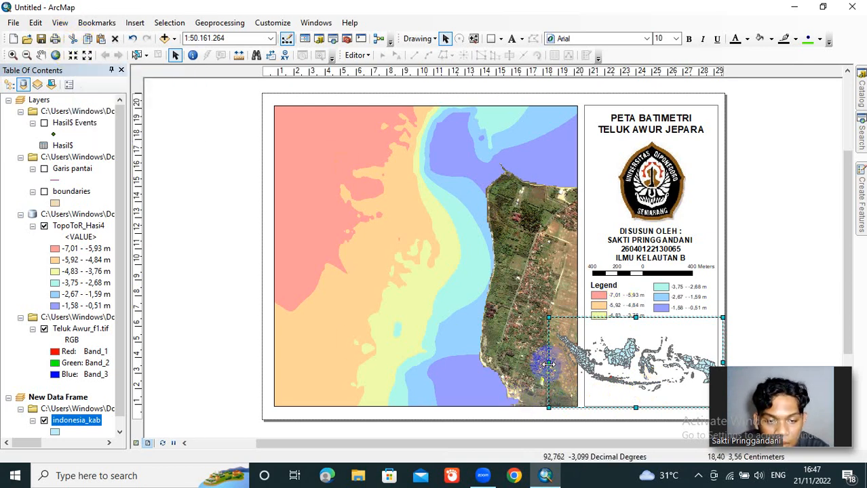
Step: Resize the Indonesia inset data frame on all four sides so it fits inside the side rectangle beneath the legend
{"action": "left_click_drag", "start_coordinate": [572, 366], "coordinate": [590, 367]}
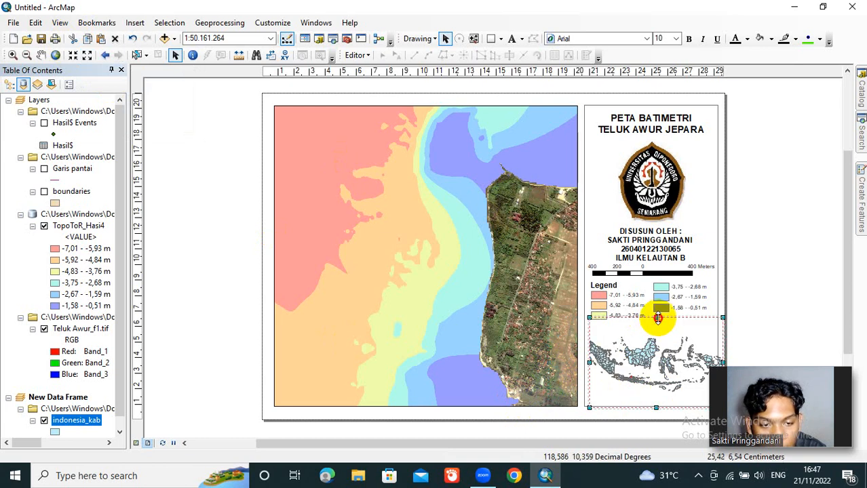
{"action": "left_click_drag", "start_coordinate": [658, 318], "coordinate": [658, 323]}
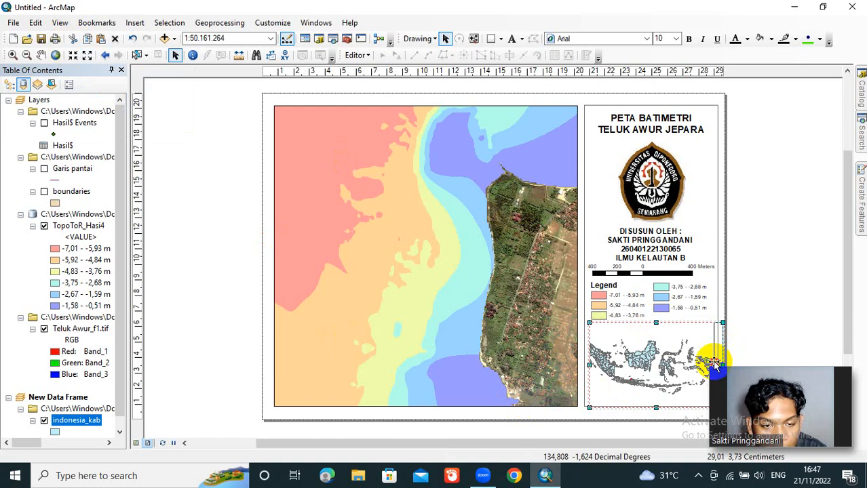
{"action": "left_click_drag", "start_coordinate": [714, 364], "coordinate": [714, 365]}
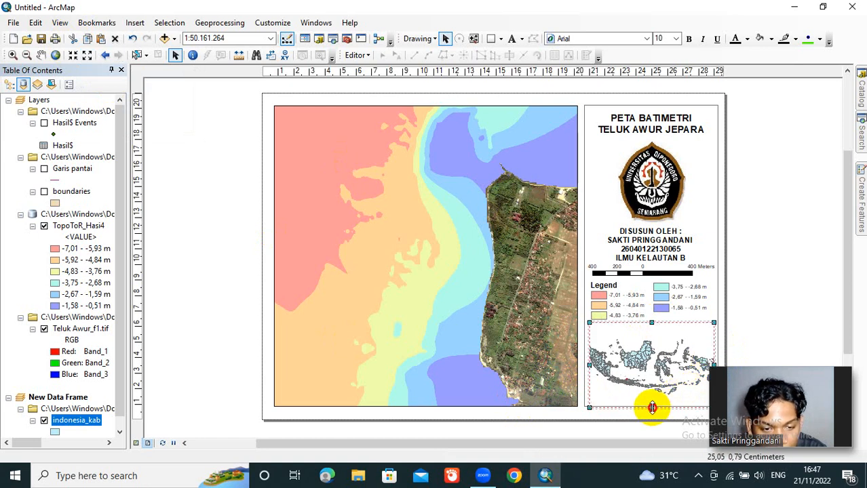
{"action": "left_click_drag", "start_coordinate": [652, 408], "coordinate": [651, 392]}
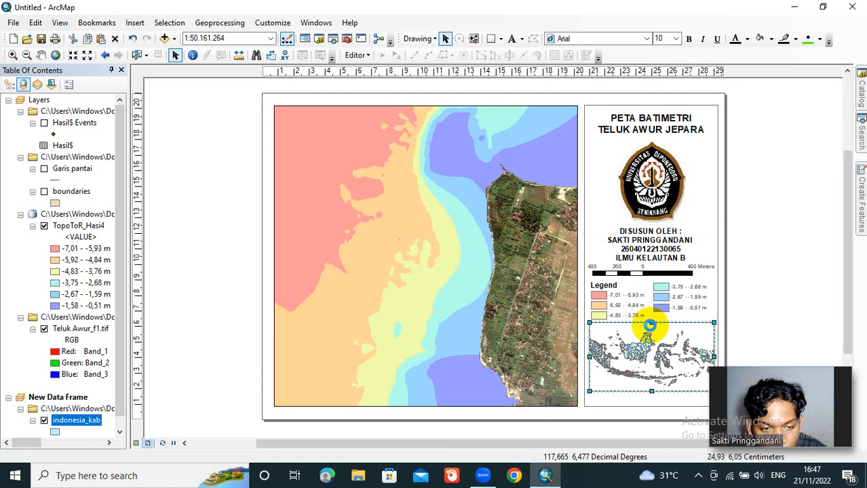
{"action": "left_click_drag", "start_coordinate": [650, 326], "coordinate": [652, 327]}
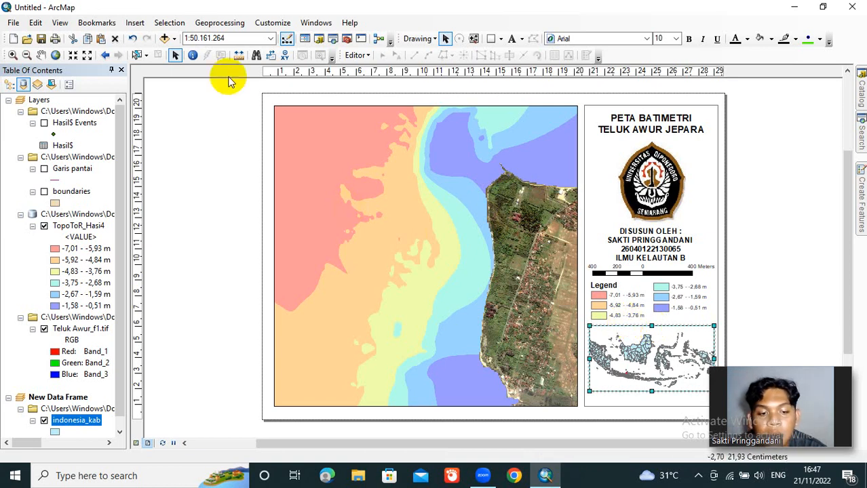
Step: Enlarge the Indonesia inset map to a scale of 1:10.000.000 and bring Java into its frame
{"action": "left_click", "coordinate": [75, 56]}
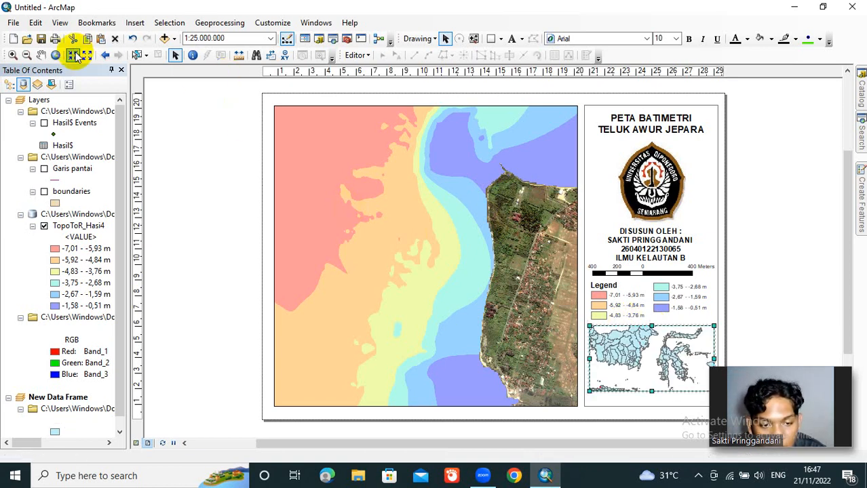
{"action": "left_click", "coordinate": [75, 55]}
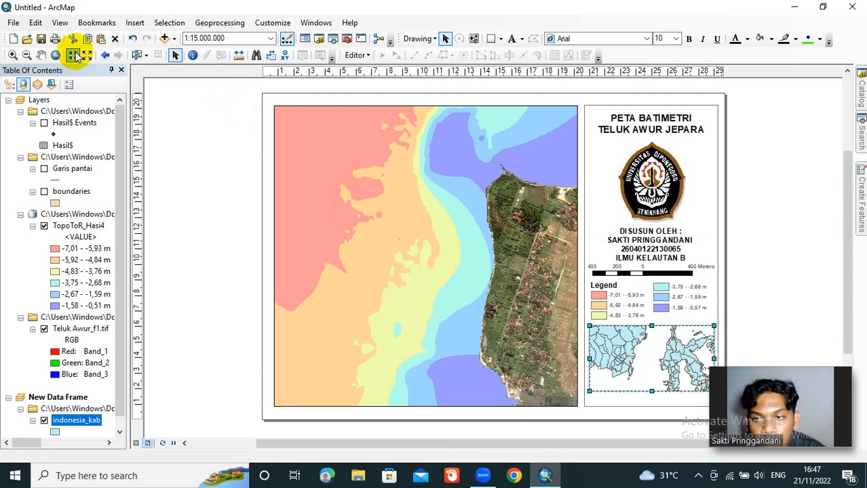
{"action": "left_click", "coordinate": [75, 56]}
{"action": "left_click", "coordinate": [74, 56]}
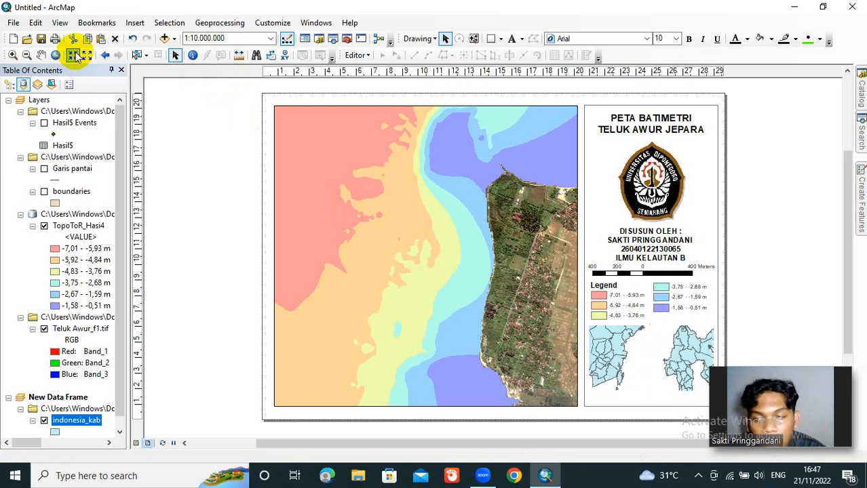
{"action": "left_click", "coordinate": [40, 56]}
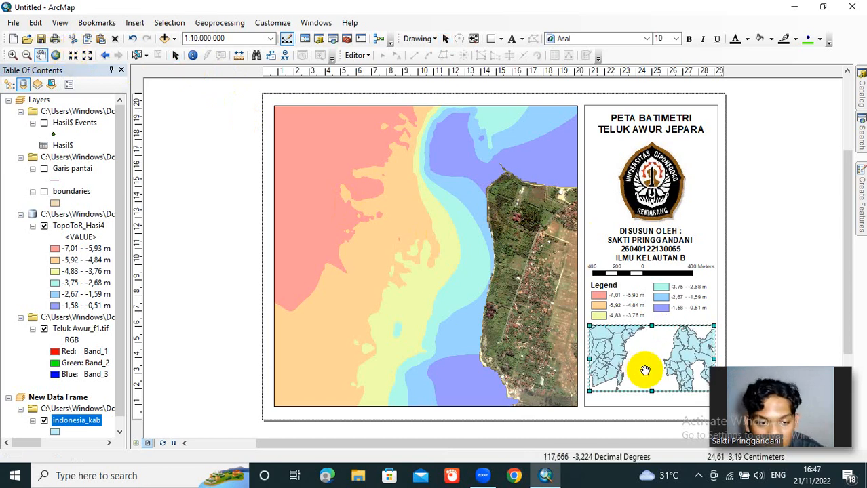
{"action": "left_click_drag", "start_coordinate": [645, 368], "coordinate": [656, 321]}
{"action": "left_click_drag", "start_coordinate": [652, 365], "coordinate": [658, 312]}
{"action": "left_click_drag", "start_coordinate": [641, 360], "coordinate": [658, 368]}
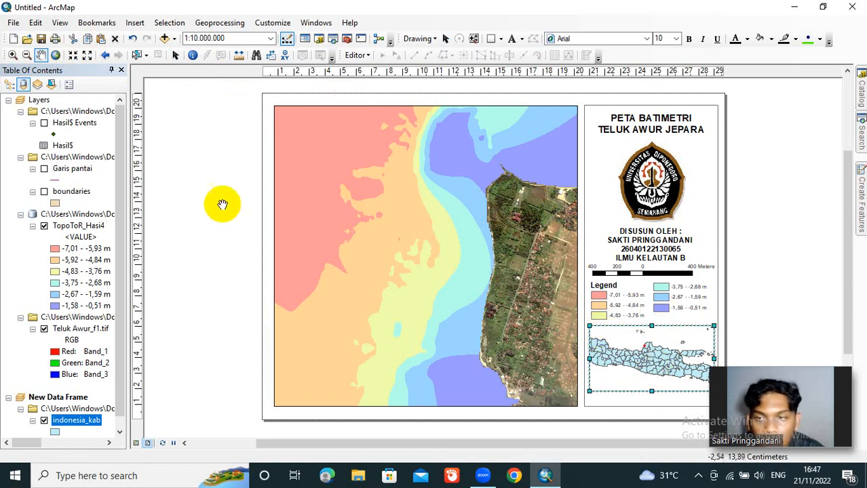
Step: Enlarge the inset map to 1:4.000.000 and position central Java with the red extent indicator inside the frame
{"action": "left_click", "coordinate": [73, 55]}
{"action": "left_click", "coordinate": [73, 55]}
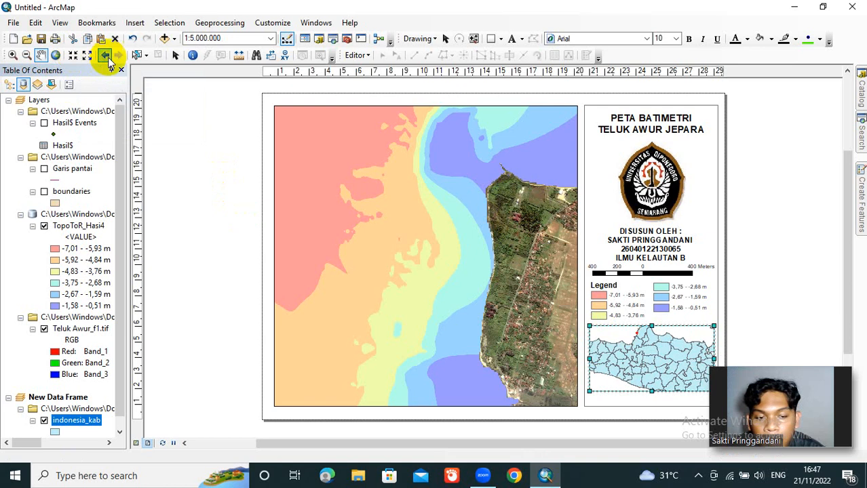
{"action": "left_click", "coordinate": [40, 57]}
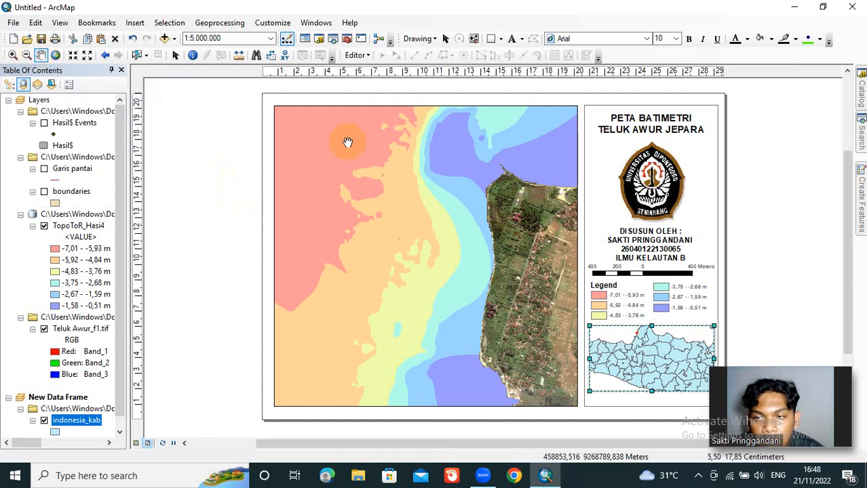
{"action": "left_click_drag", "start_coordinate": [621, 340], "coordinate": [669, 338]}
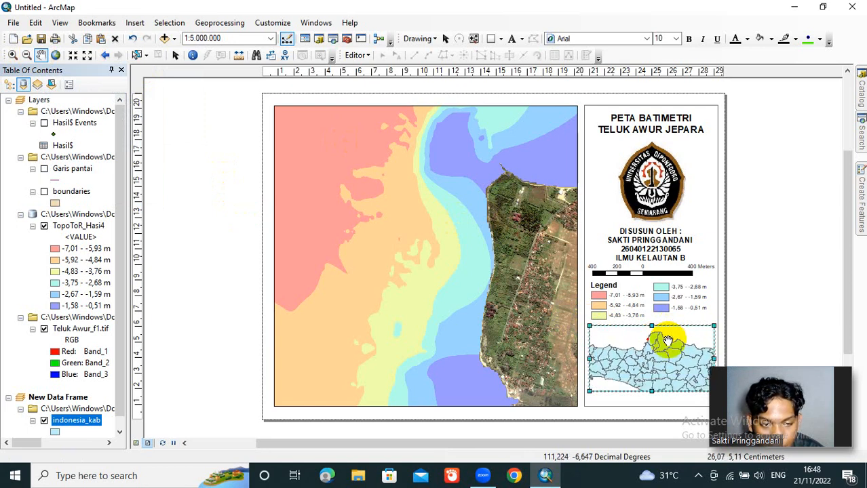
{"action": "left_click", "coordinate": [79, 61]}
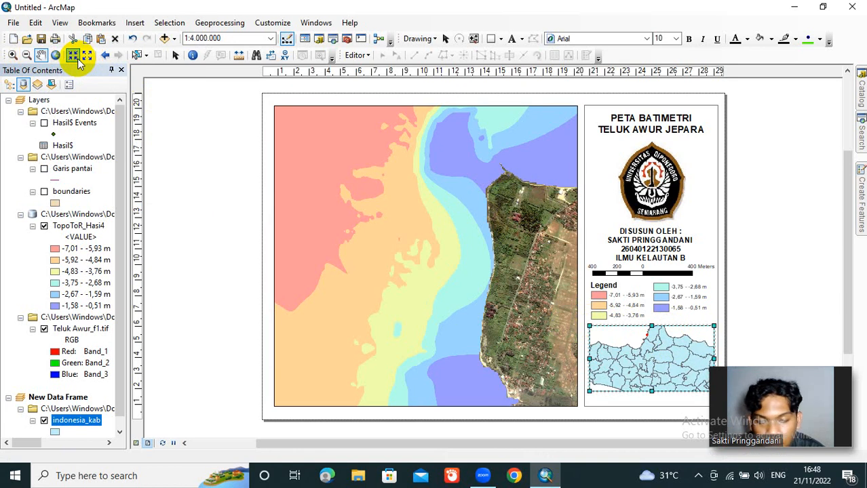
{"action": "left_click", "coordinate": [41, 55]}
{"action": "mouse_move", "coordinate": [624, 357]}
{"action": "left_mouse_down"}
{"action": "mouse_move", "coordinate": [634, 375]}
{"action": "mouse_move", "coordinate": [703, 346]}
{"action": "mouse_move", "coordinate": [662, 339]}
{"action": "mouse_move", "coordinate": [611, 354]}
{"action": "left_mouse_up"}
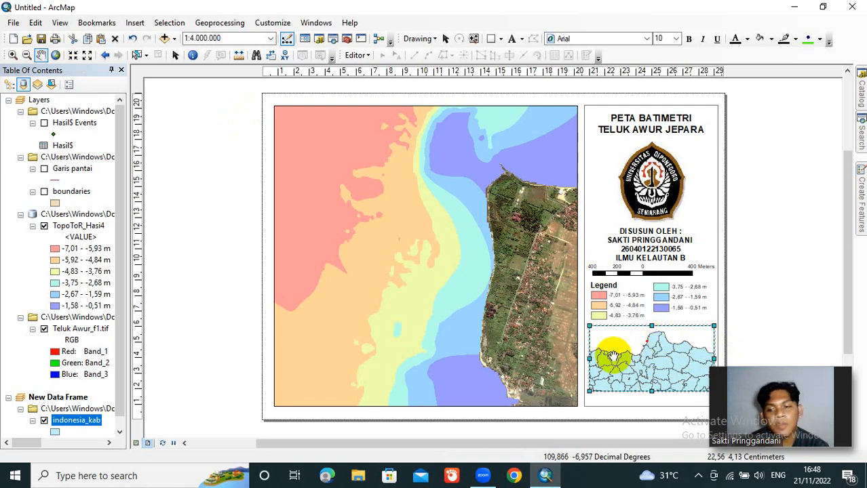
Step: Apply the light Green preset symbol with a black outline to the indonesia_kab layer
{"action": "scroll", "coordinate": [122, 359], "scroll_direction": "down", "scroll_amount": 1}
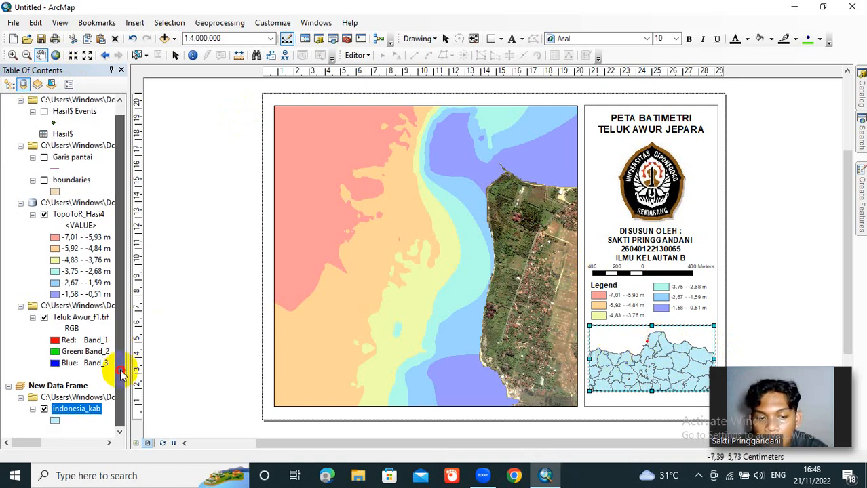
{"action": "right_click", "coordinate": [55, 422]}
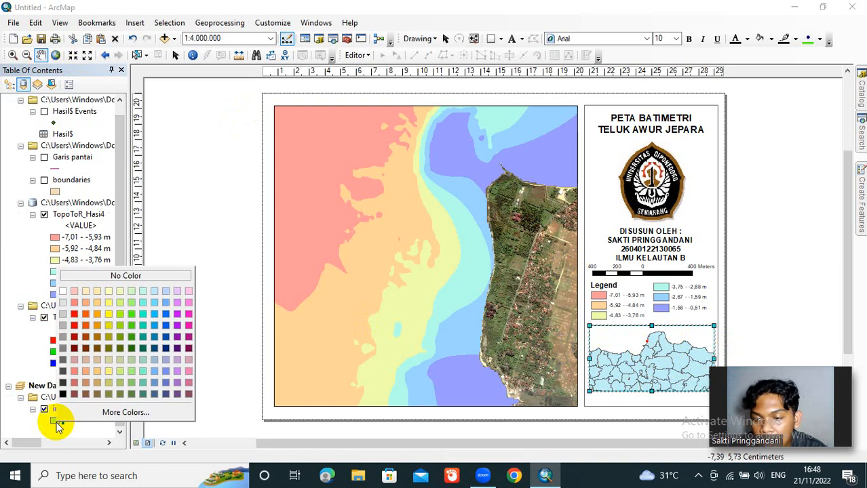
{"action": "left_click", "coordinate": [58, 423]}
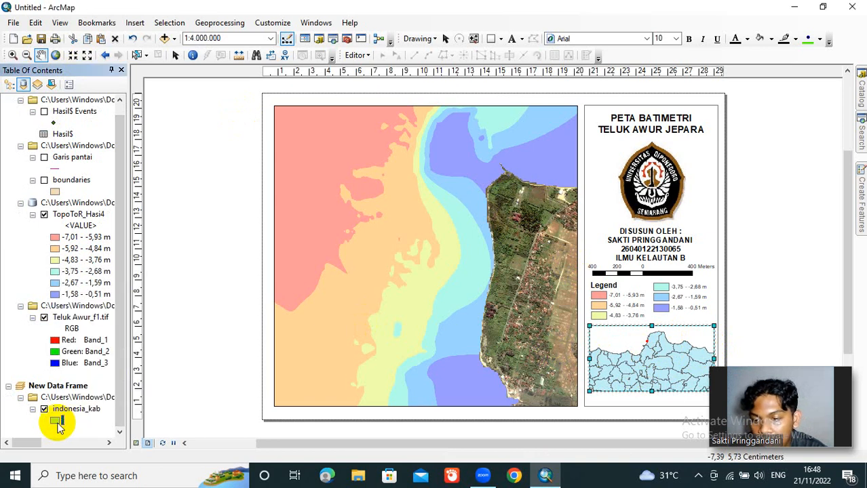
{"action": "left_click", "coordinate": [58, 423]}
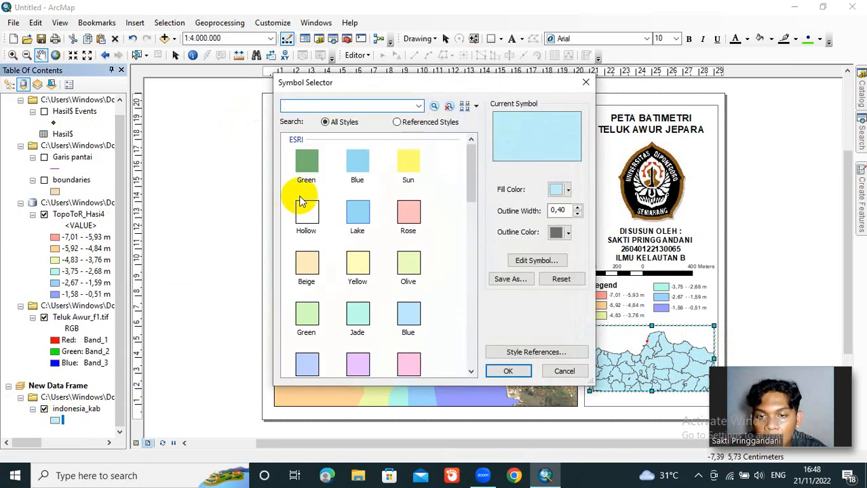
{"action": "left_click_drag", "start_coordinate": [470, 184], "coordinate": [475, 208]}
{"action": "left_click", "coordinate": [314, 248]}
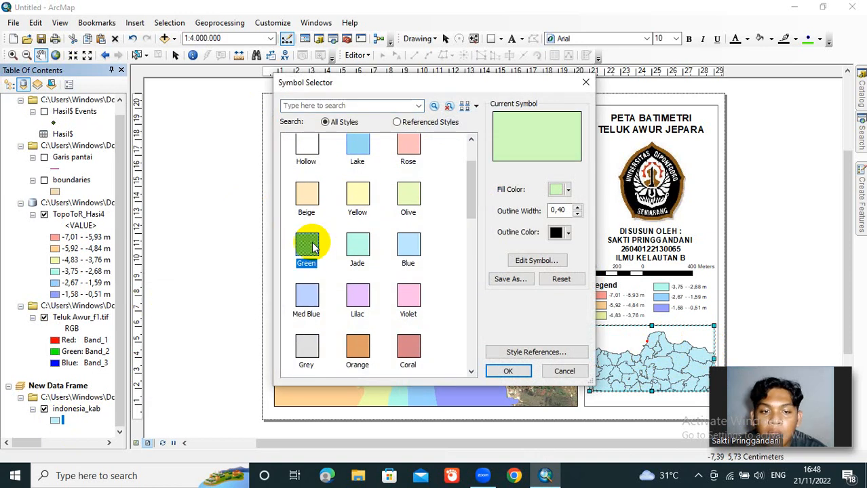
{"action": "left_click", "coordinate": [568, 234]}
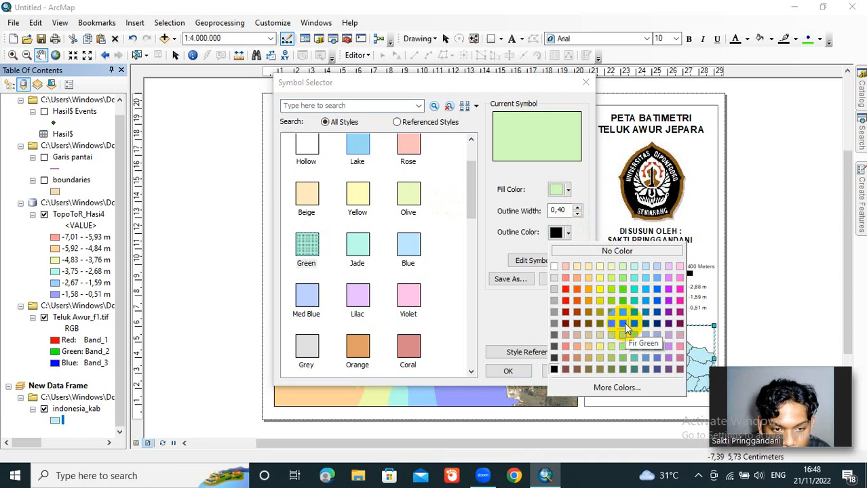
{"action": "left_click", "coordinate": [554, 370]}
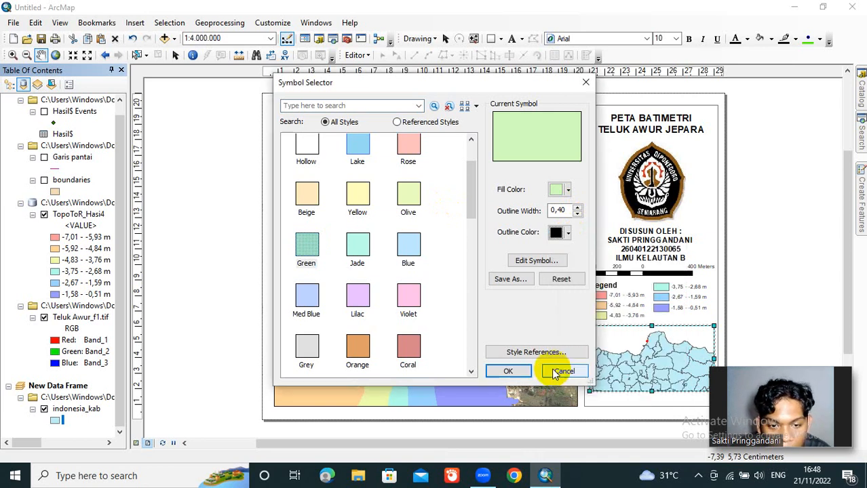
{"action": "left_click", "coordinate": [520, 371]}
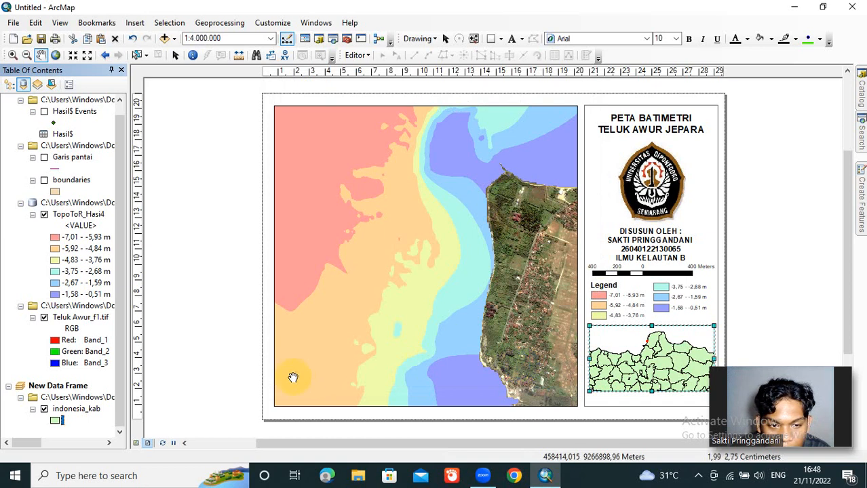
Step: Set the outline colour of the indonesia_kab symbol to Fir Green
{"action": "left_click", "coordinate": [56, 420]}
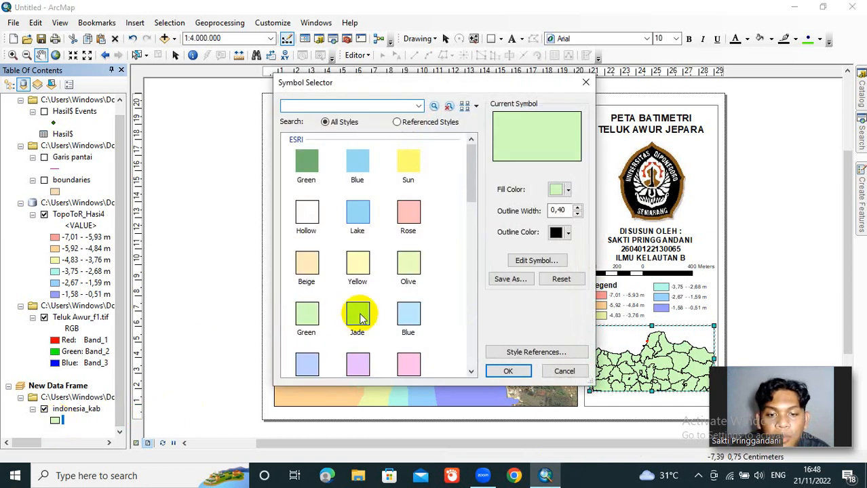
{"action": "left_click", "coordinate": [568, 233]}
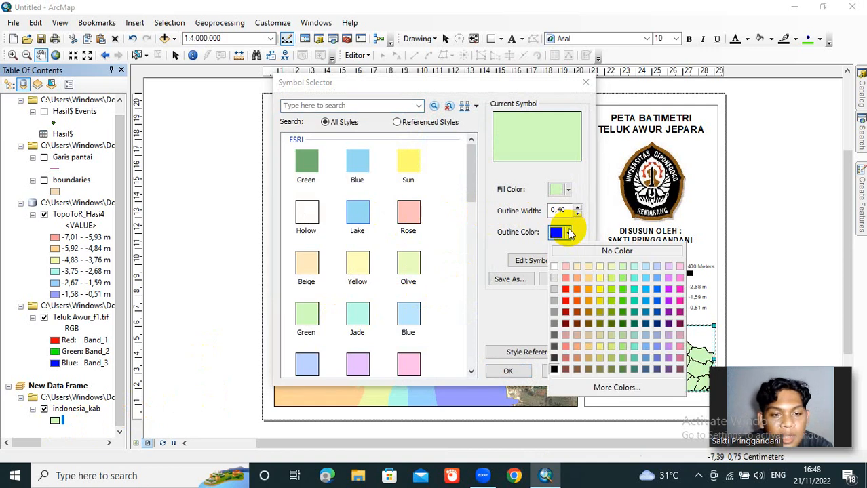
{"action": "left_click", "coordinate": [623, 324]}
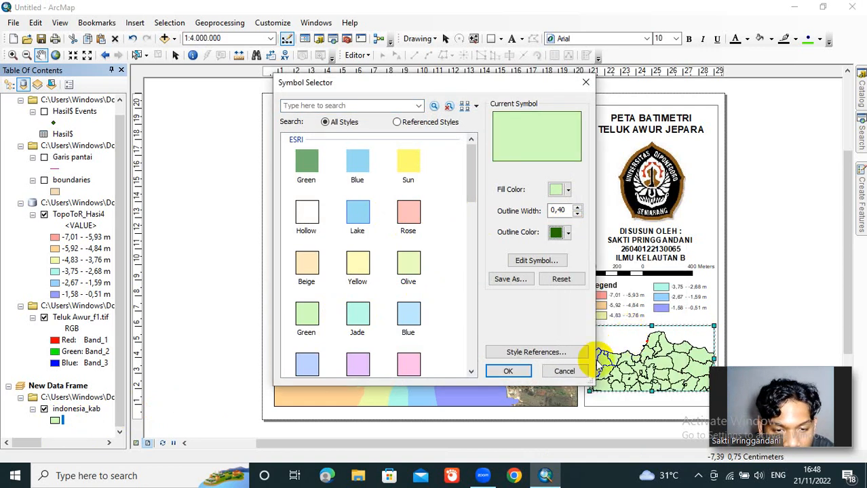
{"action": "left_click", "coordinate": [527, 373]}
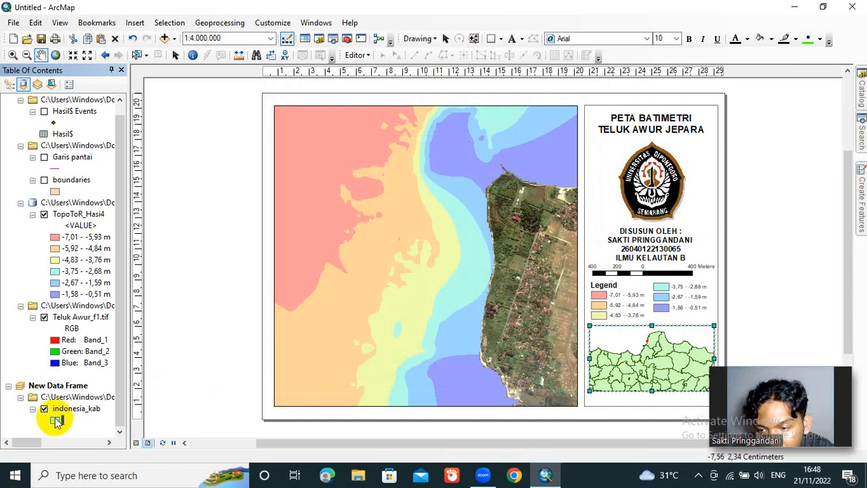
Step: Apply the Med Green preset symbol with a black outline to the indonesia_kab layer
{"action": "left_click", "coordinate": [57, 422]}
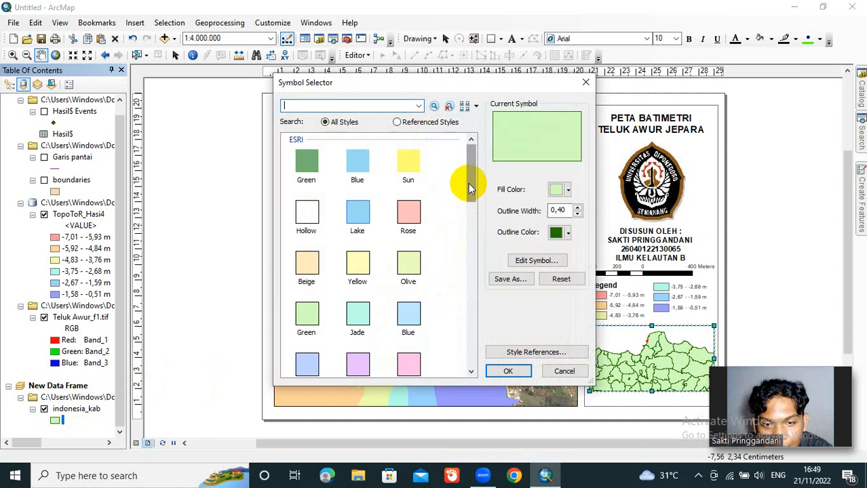
{"action": "left_click_drag", "start_coordinate": [470, 188], "coordinate": [461, 246]}
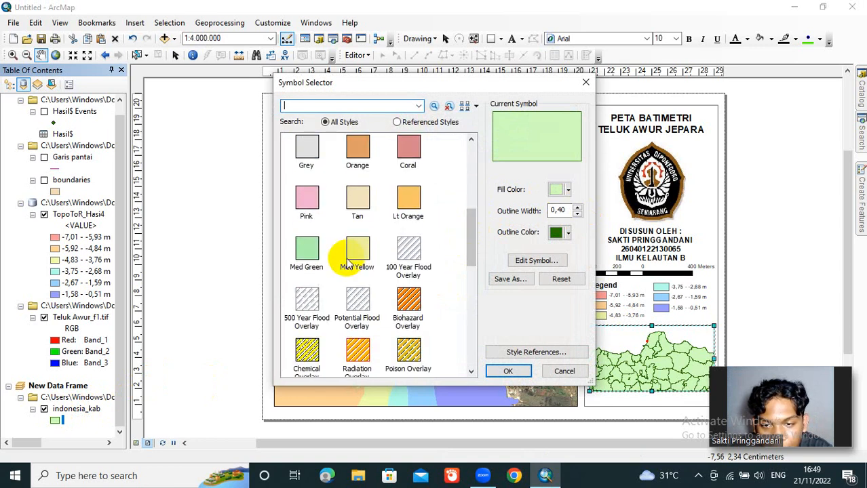
{"action": "left_click", "coordinate": [308, 251]}
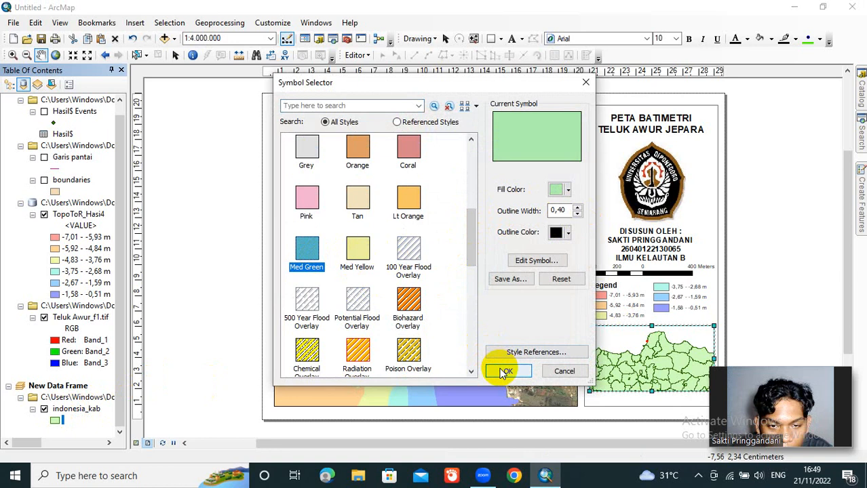
{"action": "left_click", "coordinate": [566, 235]}
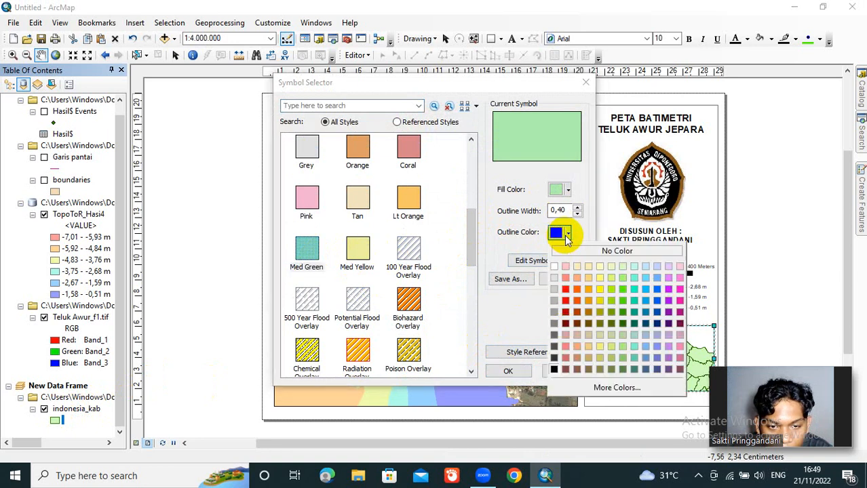
{"action": "left_click", "coordinate": [553, 360]}
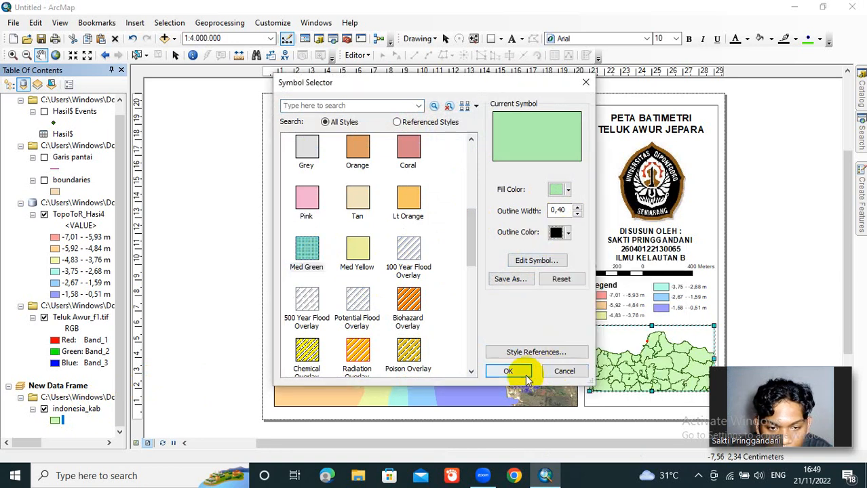
{"action": "left_click", "coordinate": [523, 372]}
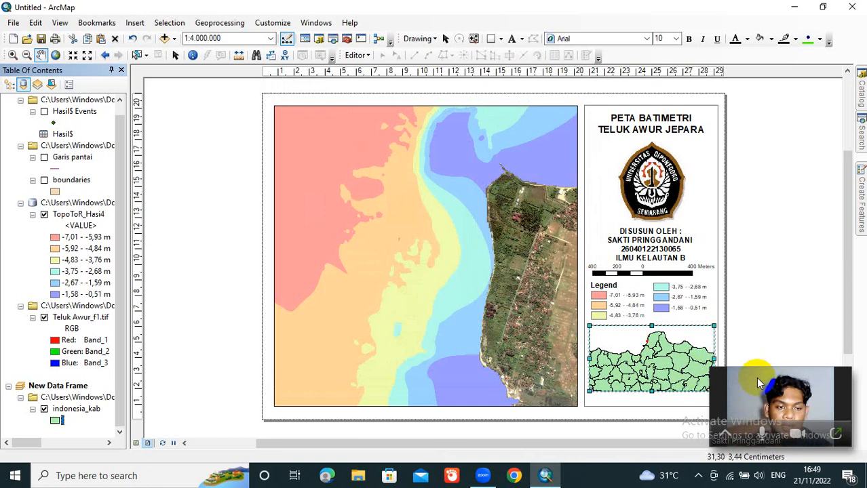
Step: Shrink the inset data frame slightly and shift it up so it sits just beneath the legend in the side panel
{"action": "left_click_drag", "start_coordinate": [756, 377], "coordinate": [767, 191]}
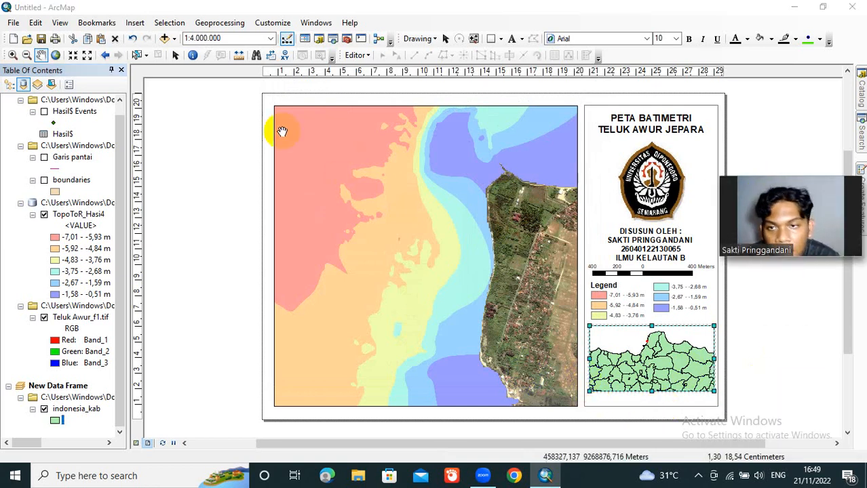
{"action": "left_click", "coordinate": [176, 55]}
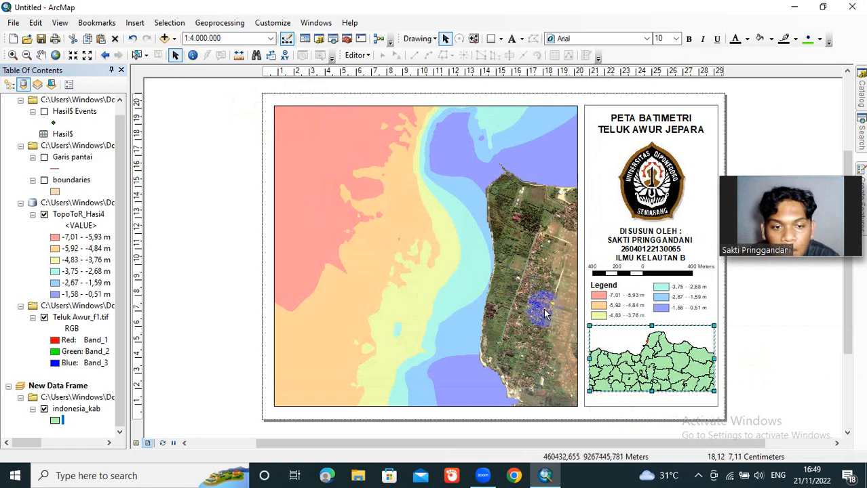
{"action": "mouse_move", "coordinate": [590, 391]}
{"action": "left_mouse_down"}
{"action": "mouse_move", "coordinate": [592, 381]}
{"action": "mouse_move", "coordinate": [597, 386]}
{"action": "left_mouse_up"}
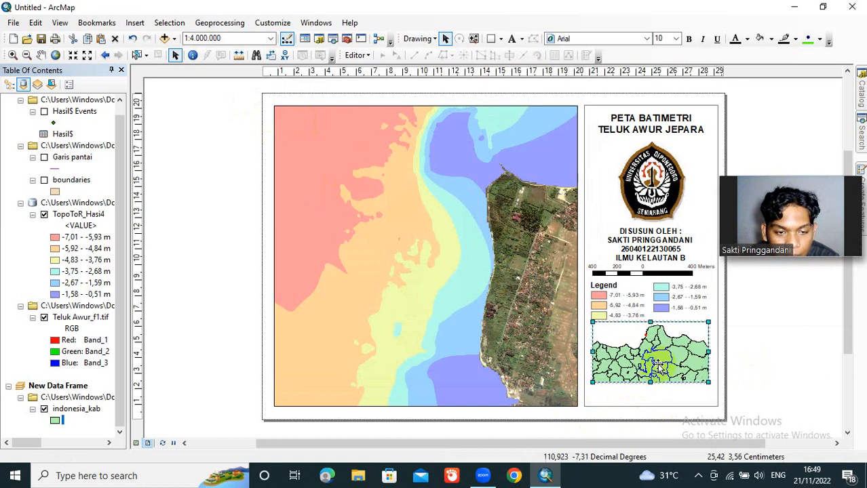
{"action": "right_click", "coordinate": [458, 301]}
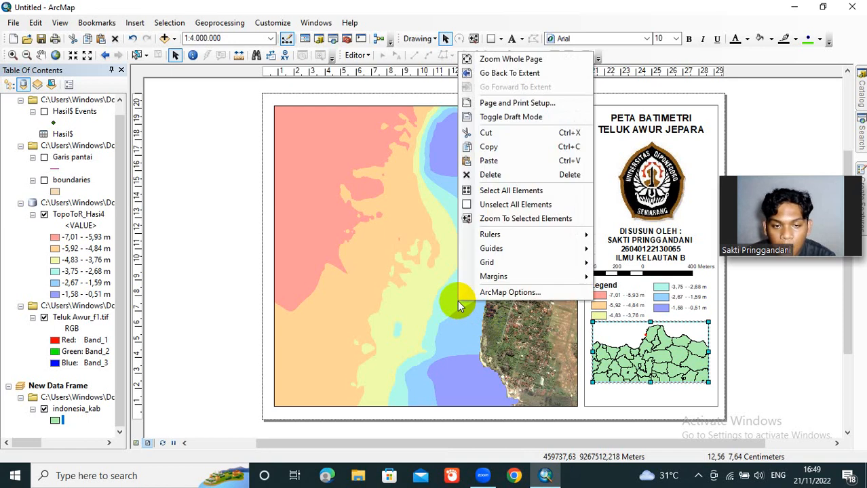
{"action": "left_click", "coordinate": [398, 279]}
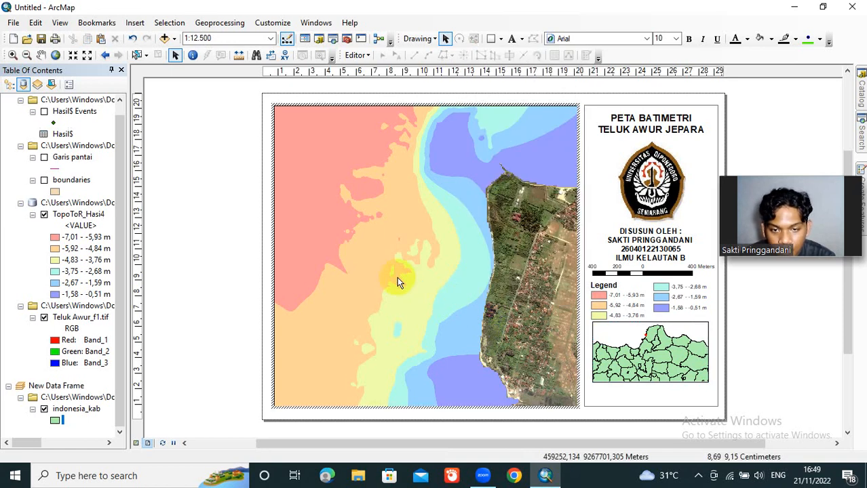
{"action": "right_click", "coordinate": [397, 278]}
{"action": "left_click", "coordinate": [365, 275]}
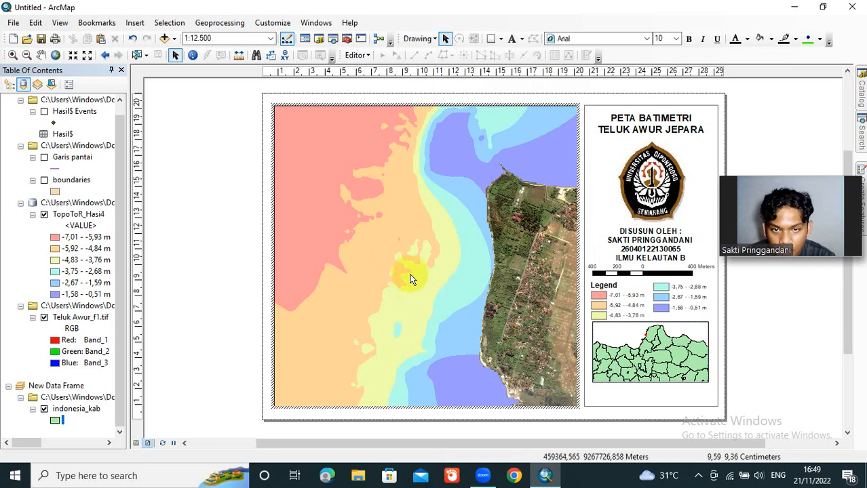
Step: Add a graticule with lines and labels to the main bathymetry data frame, with 30-second latitude and longitude intervals and a simple border
{"action": "left_click", "coordinate": [576, 296]}
{"action": "right_click", "coordinate": [536, 295]}
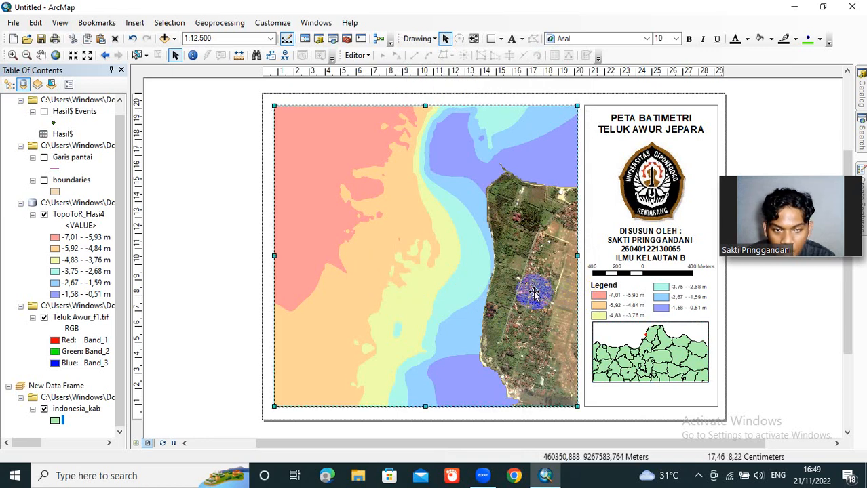
{"action": "left_click", "coordinate": [556, 283]}
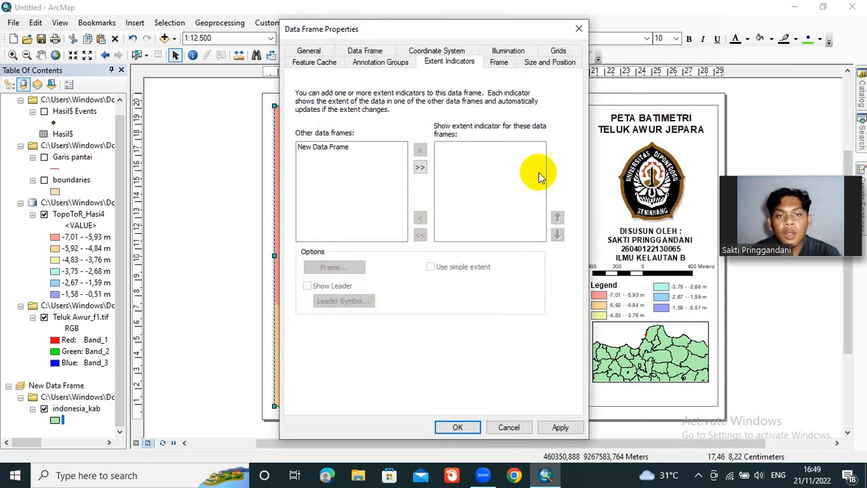
{"action": "left_click", "coordinate": [557, 51]}
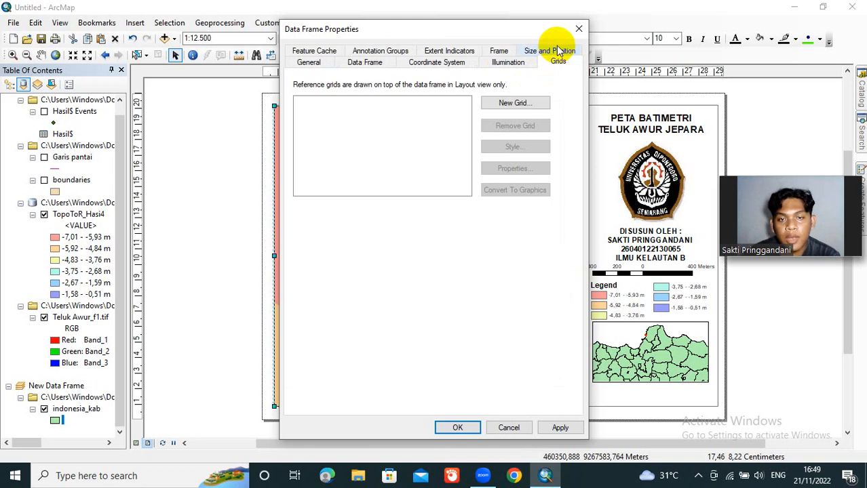
{"action": "left_click", "coordinate": [495, 108]}
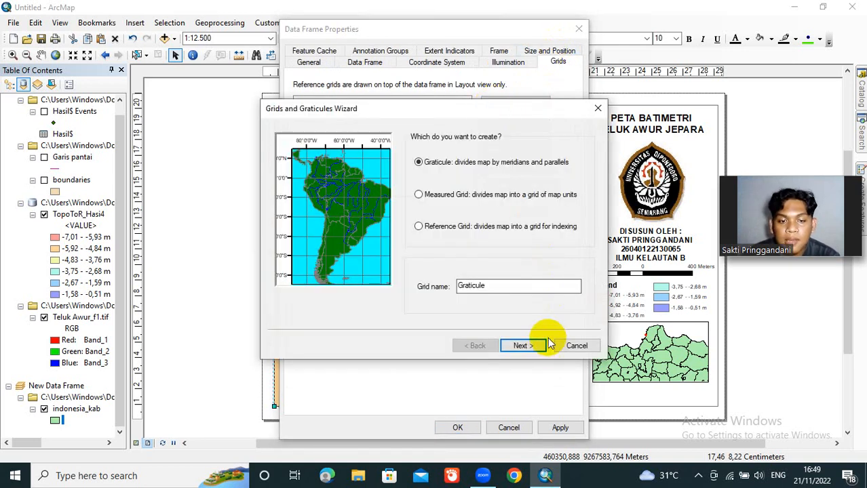
{"action": "left_click", "coordinate": [545, 348]}
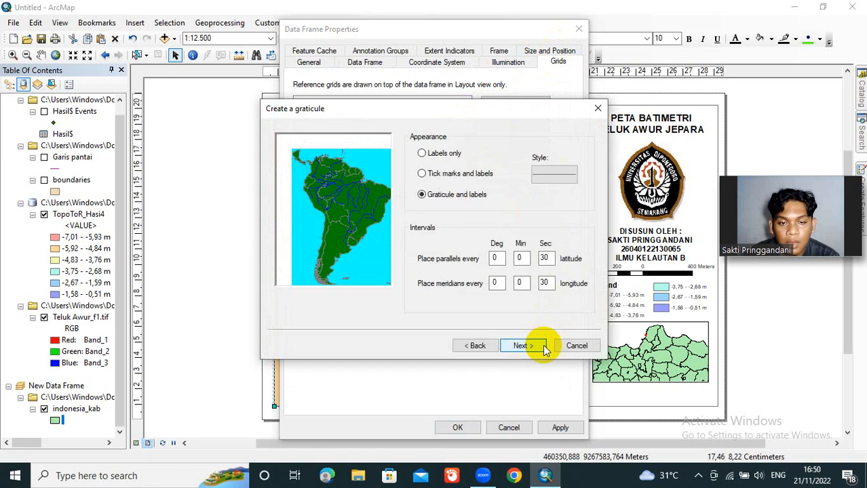
{"action": "left_click", "coordinate": [523, 347]}
{"action": "left_click", "coordinate": [522, 346]}
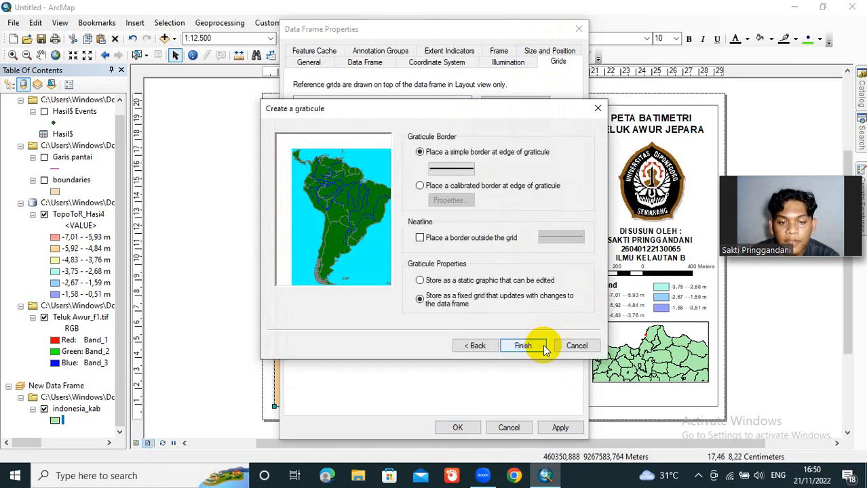
{"action": "left_click", "coordinate": [543, 347]}
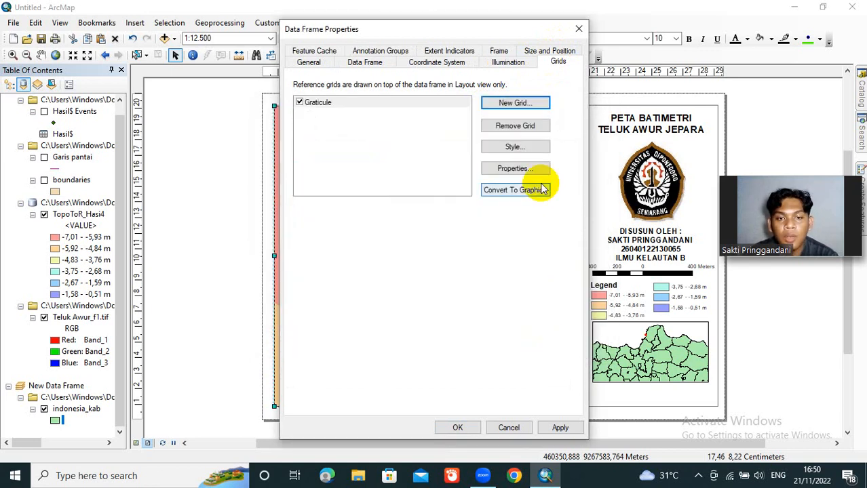
Step: Set the main map graticule's left and right labels to vertical orientation and apply the grid to the data frame
{"action": "left_click", "coordinate": [536, 167]}
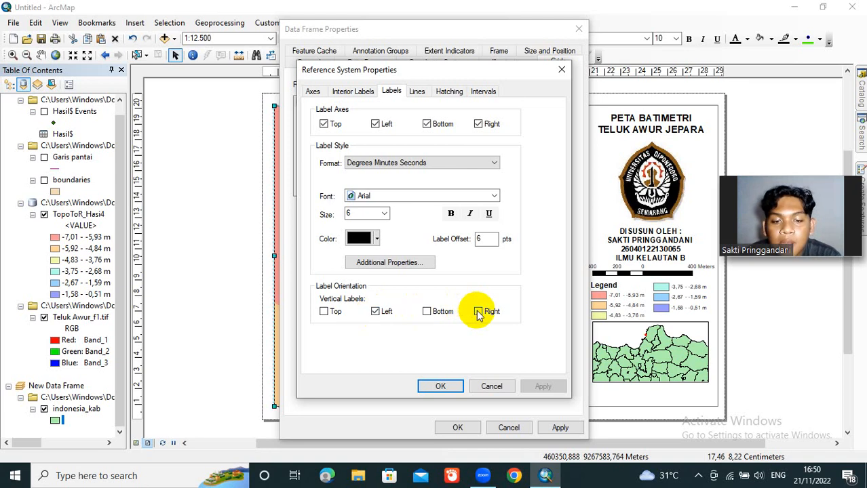
{"action": "left_click", "coordinate": [449, 387]}
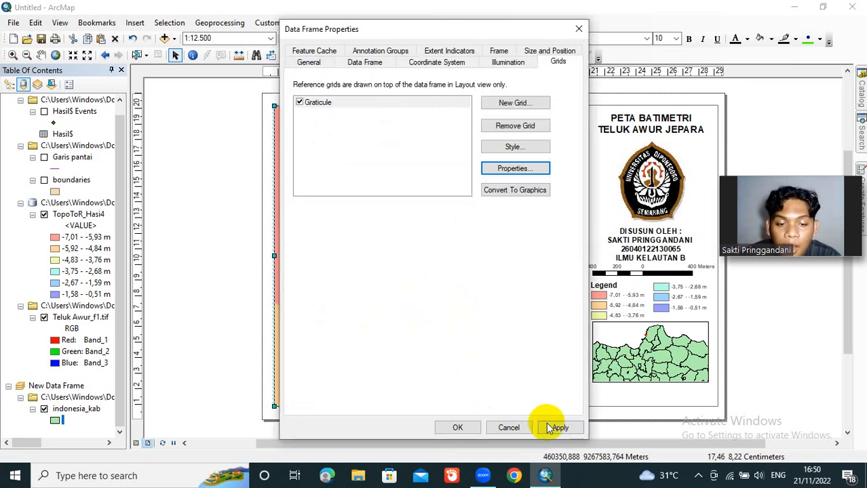
{"action": "left_click", "coordinate": [549, 427]}
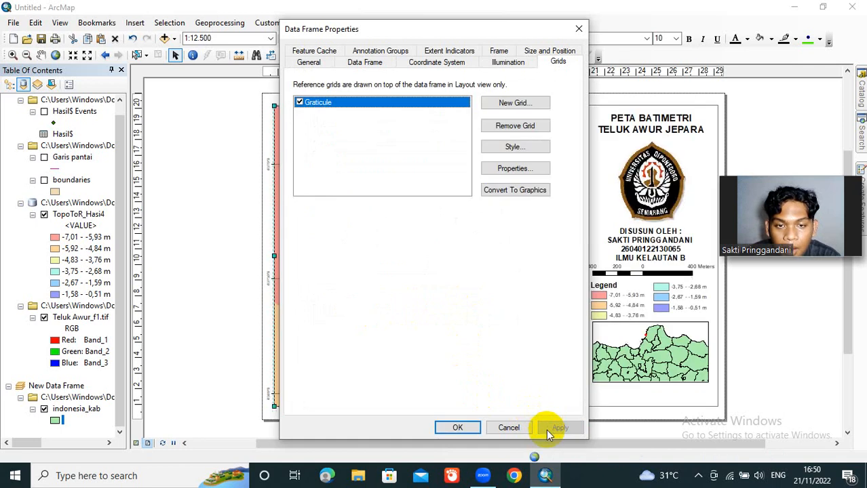
{"action": "left_click", "coordinate": [456, 430]}
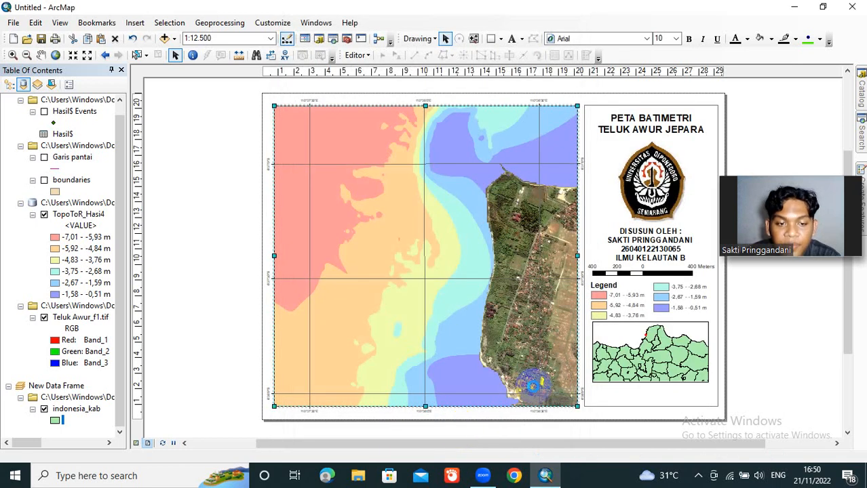
Step: Add a graticule with lines and labels to the Java inset data frame, with 1-degree latitude and longitude intervals
{"action": "left_click", "coordinate": [603, 365]}
{"action": "right_click", "coordinate": [604, 365]}
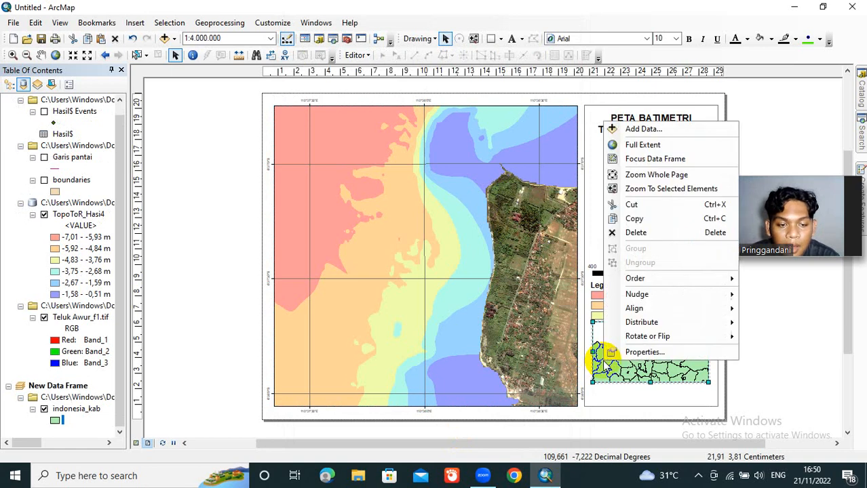
{"action": "left_click", "coordinate": [619, 350]}
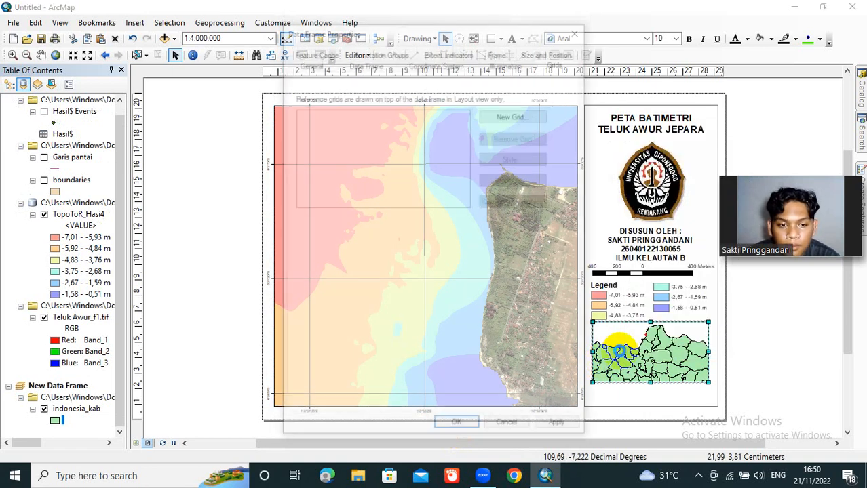
{"action": "left_click", "coordinate": [540, 116]}
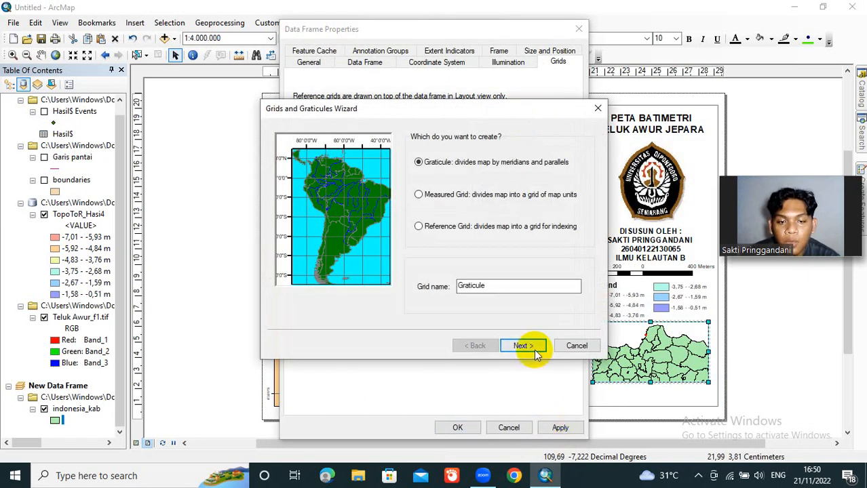
{"action": "left_click", "coordinate": [526, 347]}
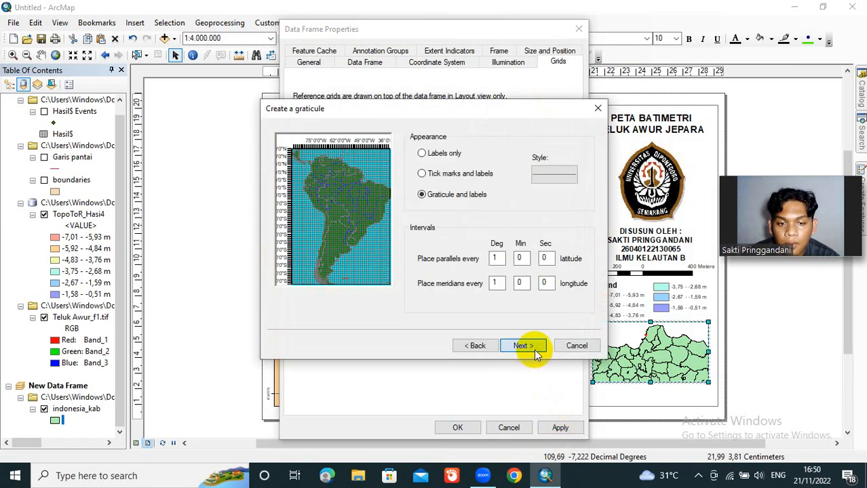
{"action": "left_click", "coordinate": [525, 347]}
{"action": "left_click", "coordinate": [534, 350]}
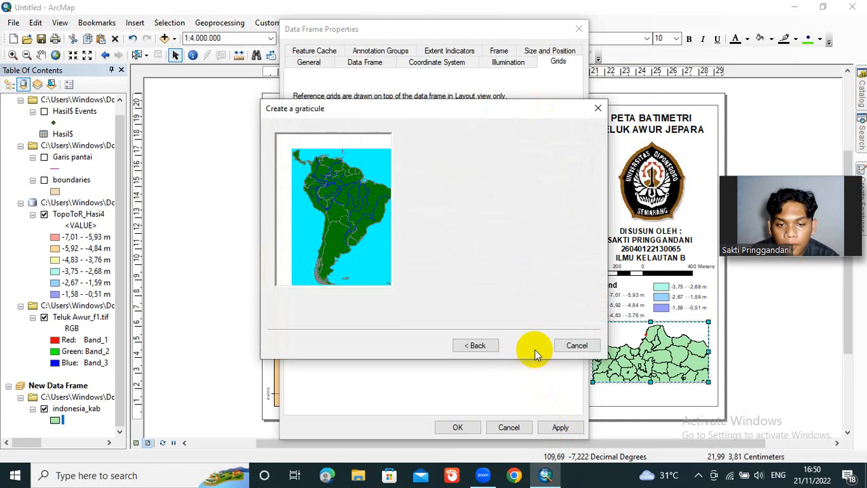
{"action": "left_click", "coordinate": [534, 350]}
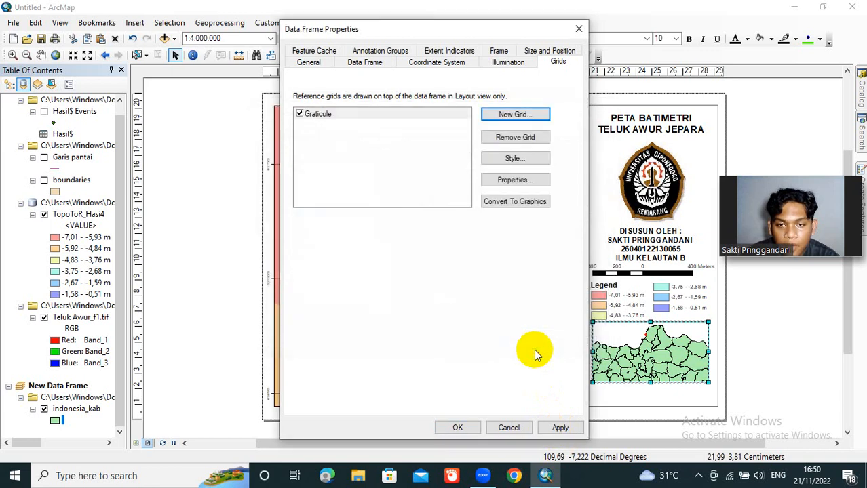
Step: Set the inset graticule's left and right labels to vertical orientation, apply the grid and deselect the inset frame
{"action": "left_click", "coordinate": [543, 179]}
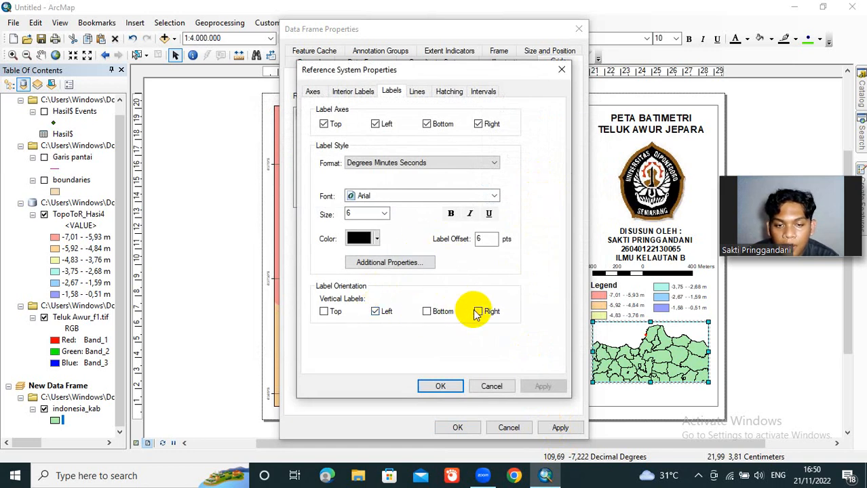
{"action": "left_click", "coordinate": [441, 386]}
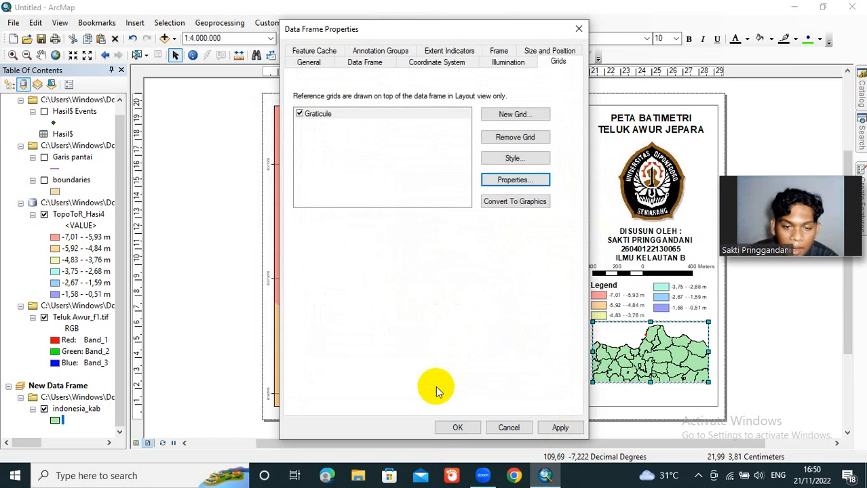
{"action": "left_click", "coordinate": [552, 427]}
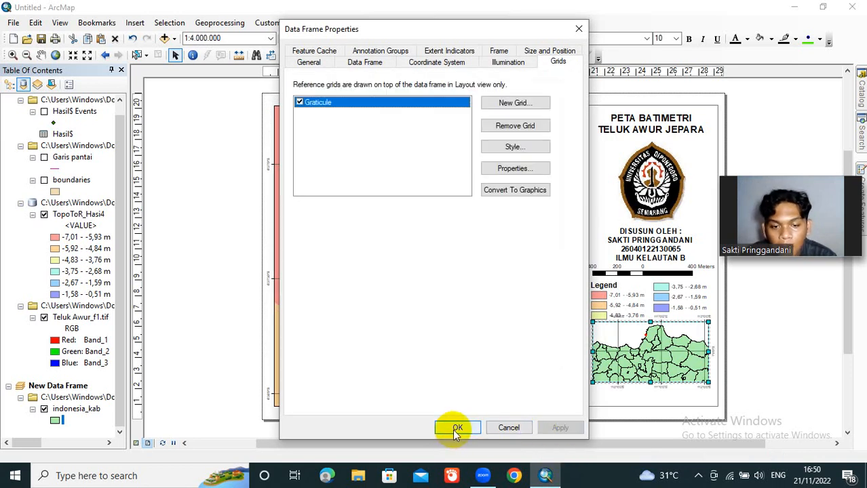
{"action": "left_click", "coordinate": [454, 428]}
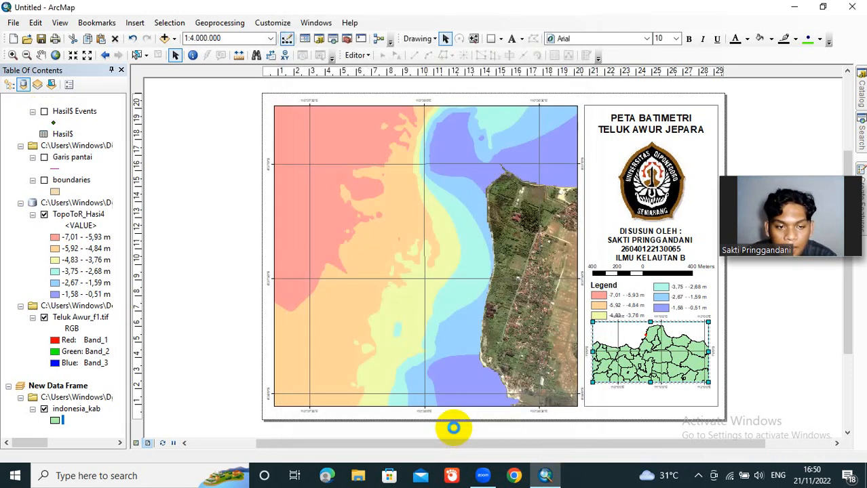
{"action": "left_click", "coordinate": [780, 348]}
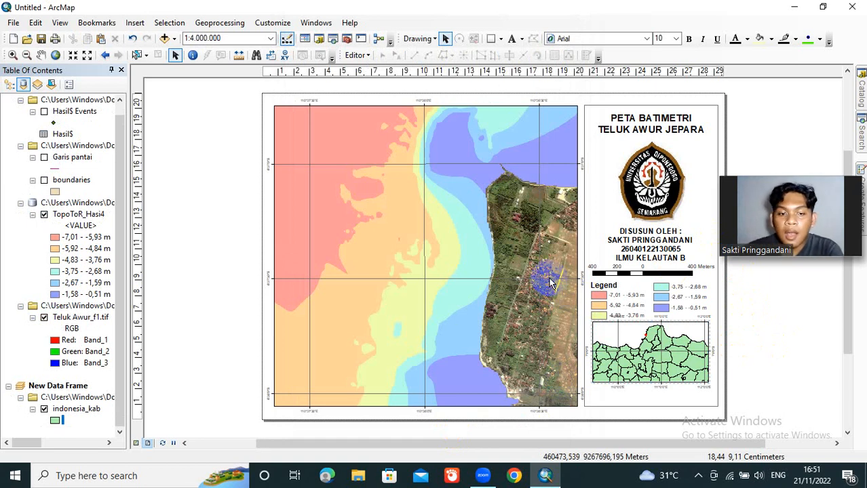
Step: Insert the ESRI North 4 north arrow and place it enlarged in the upper-left corner of the main map
{"action": "left_click", "coordinate": [145, 24]}
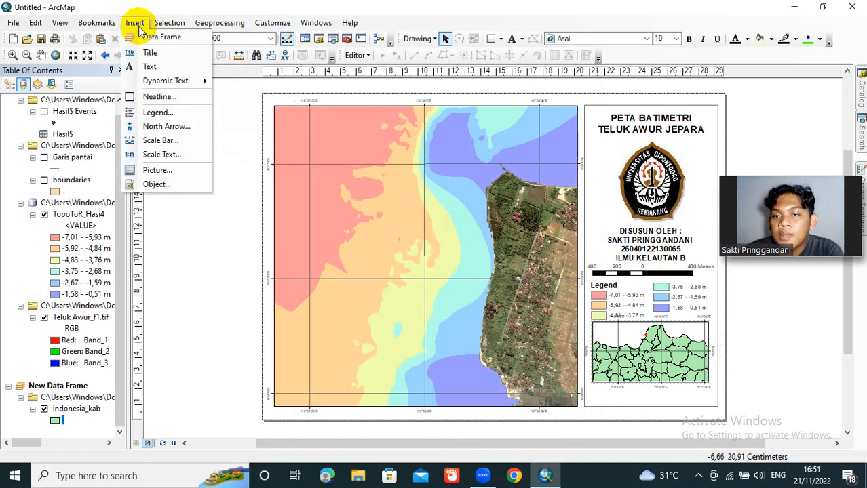
{"action": "left_click", "coordinate": [165, 128]}
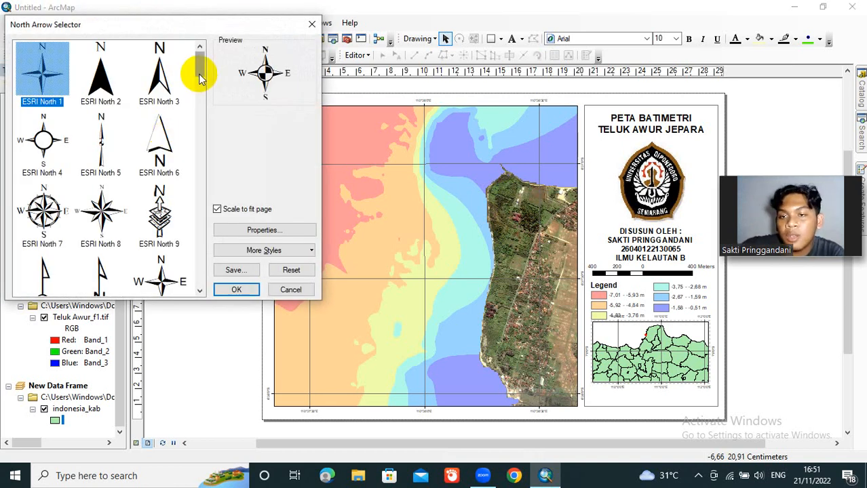
{"action": "left_click_drag", "start_coordinate": [199, 78], "coordinate": [201, 59]}
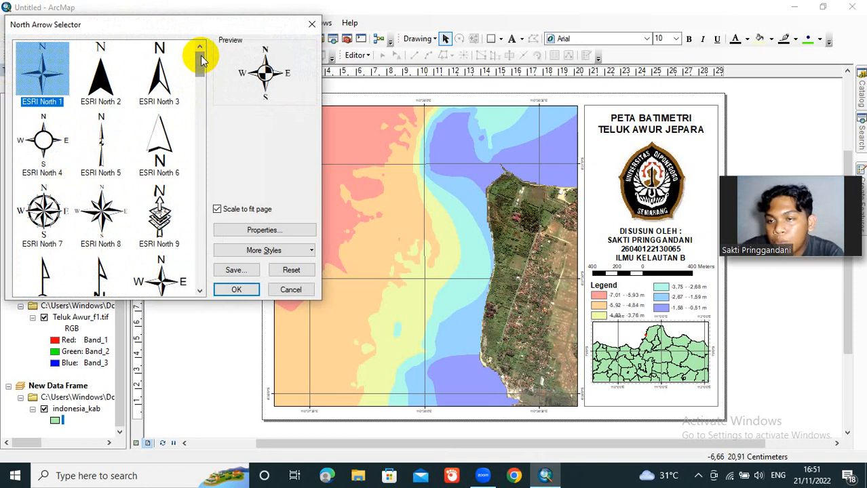
{"action": "left_click", "coordinate": [59, 134]}
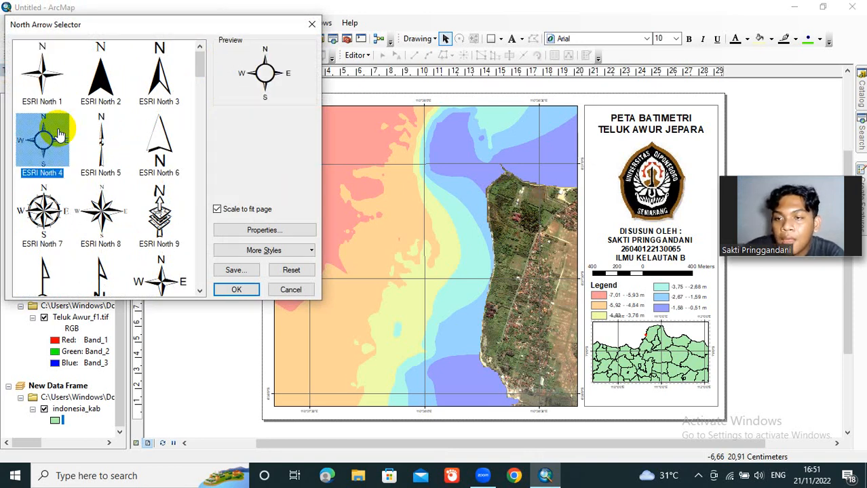
{"action": "left_click", "coordinate": [238, 290]}
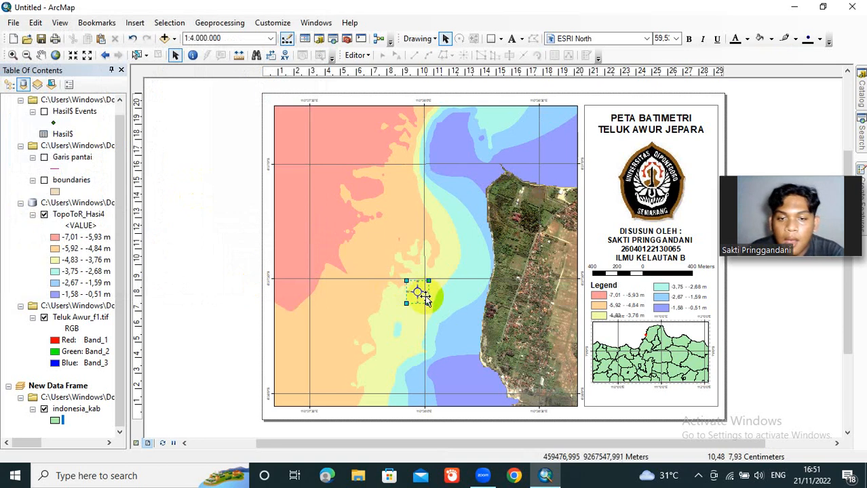
{"action": "left_click_drag", "start_coordinate": [425, 300], "coordinate": [299, 132]}
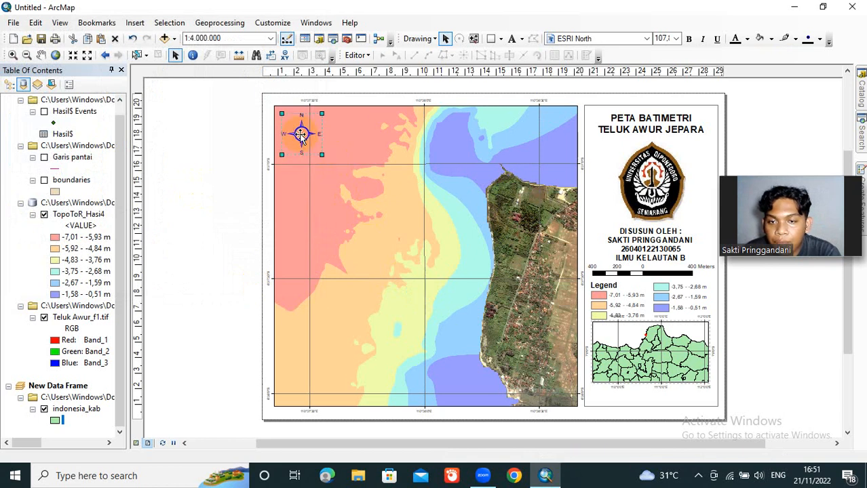
{"action": "left_click", "coordinate": [229, 129]}
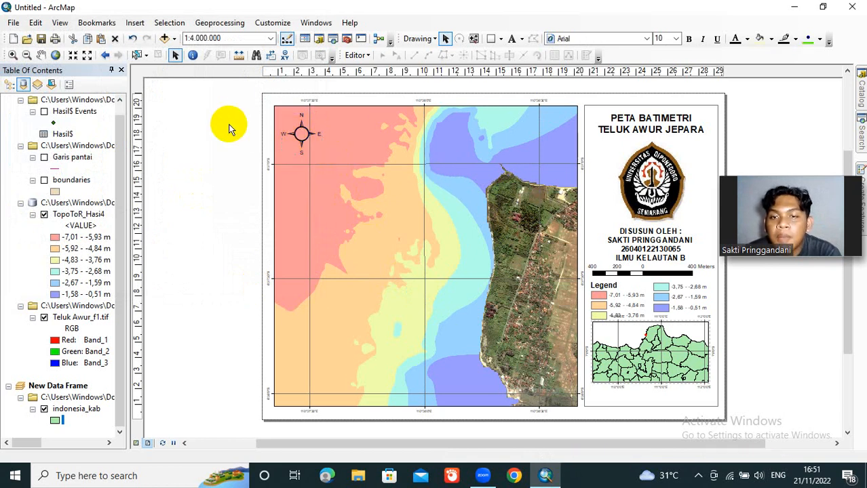
Step: Add the text label "HAI" just beneath the north arrow on the main map
{"action": "left_click", "coordinate": [513, 39]}
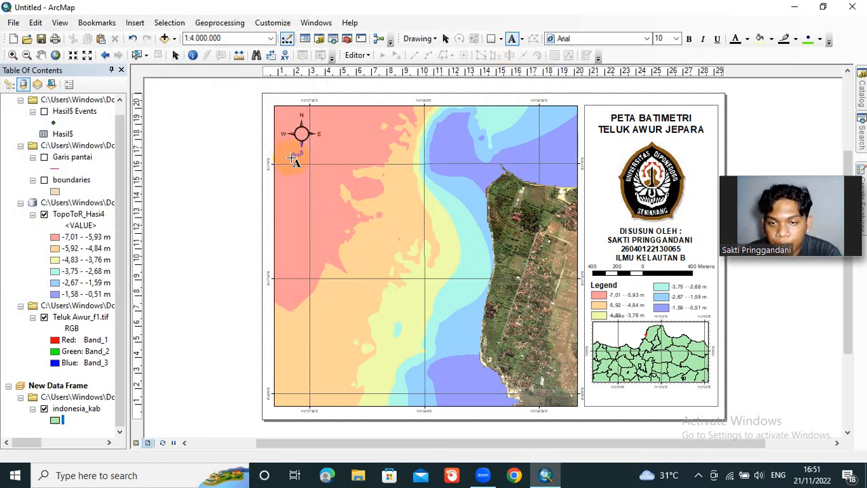
{"action": "left_click", "coordinate": [296, 157]}
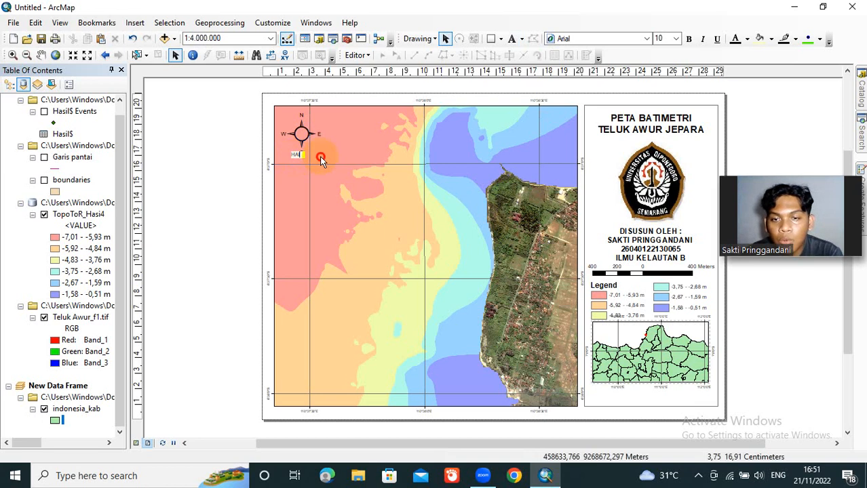
{"action": "left_click", "coordinate": [321, 158]}
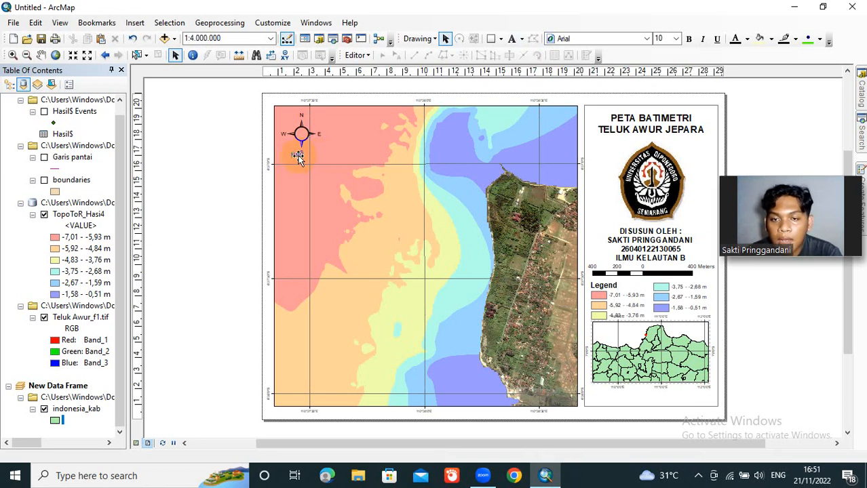
Step: Change the "HAI" label beneath the north arrow to "Skala = 1 : 4.000.000" and format it bold at size 12
{"action": "double_click", "coordinate": [299, 160]}
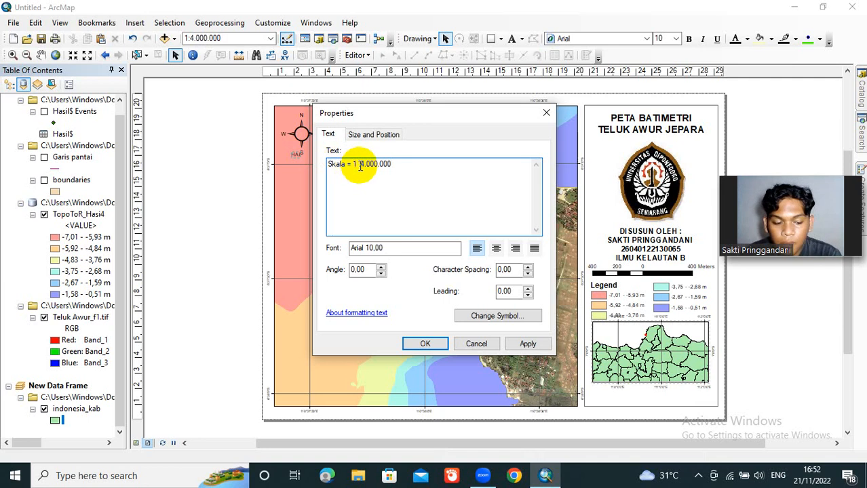
{"action": "left_click", "coordinate": [361, 164]}
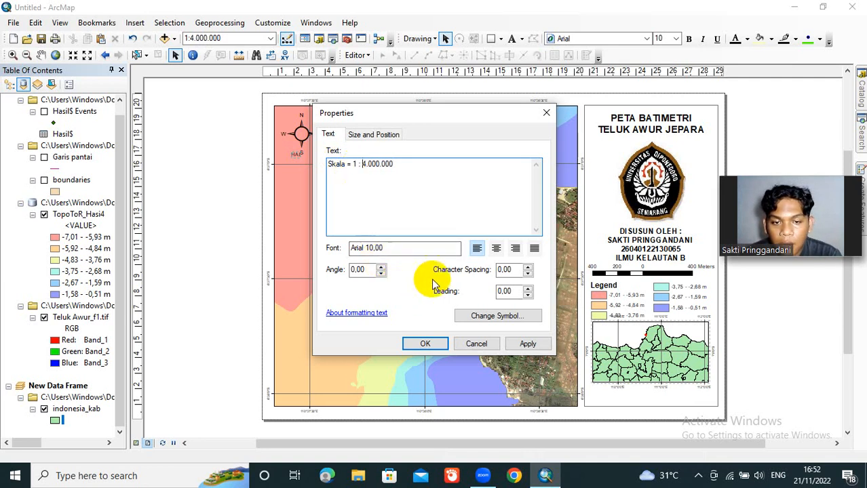
{"action": "left_click", "coordinate": [426, 344]}
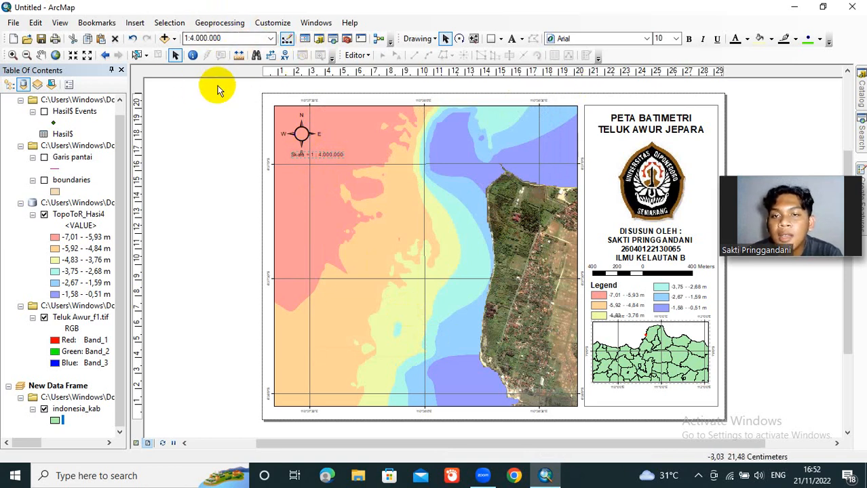
{"action": "left_click", "coordinate": [689, 39]}
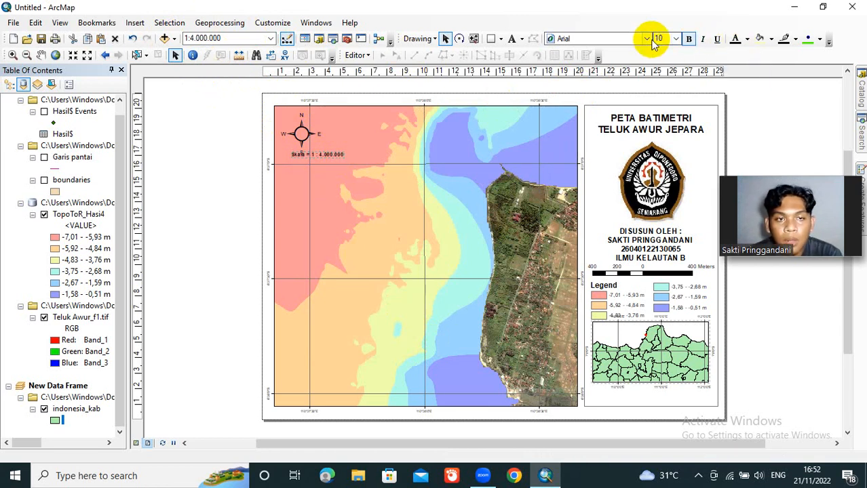
{"action": "left_click", "coordinate": [676, 38]}
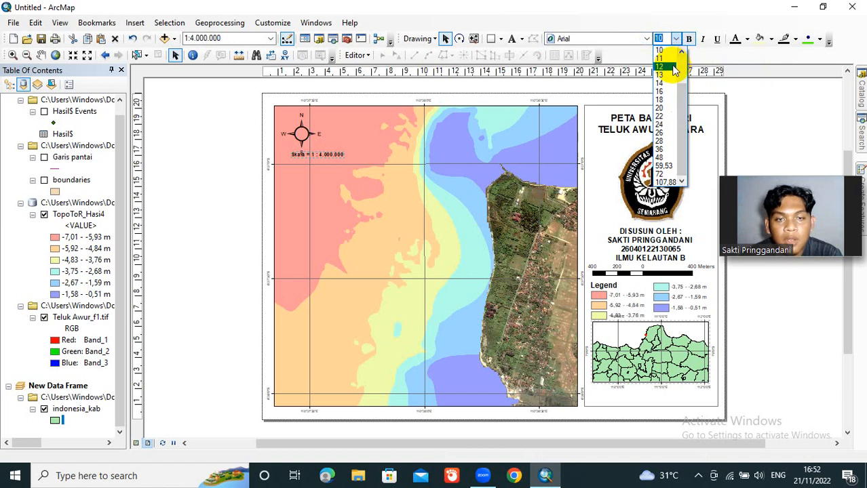
{"action": "left_click", "coordinate": [676, 66]}
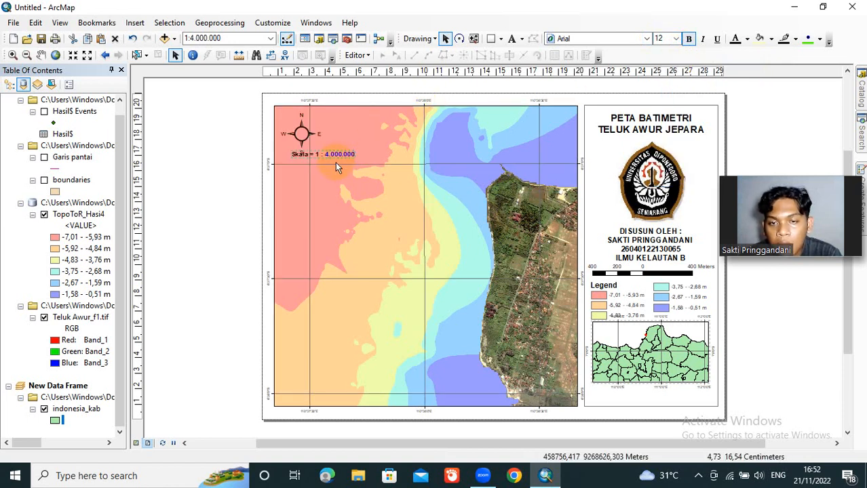
Step: Move the scale label slightly down and left to sit beneath the north arrow, and nudge the arrow into place above it
{"action": "left_click_drag", "start_coordinate": [339, 155], "coordinate": [331, 161]}
{"action": "left_click_drag", "start_coordinate": [327, 163], "coordinate": [328, 163]}
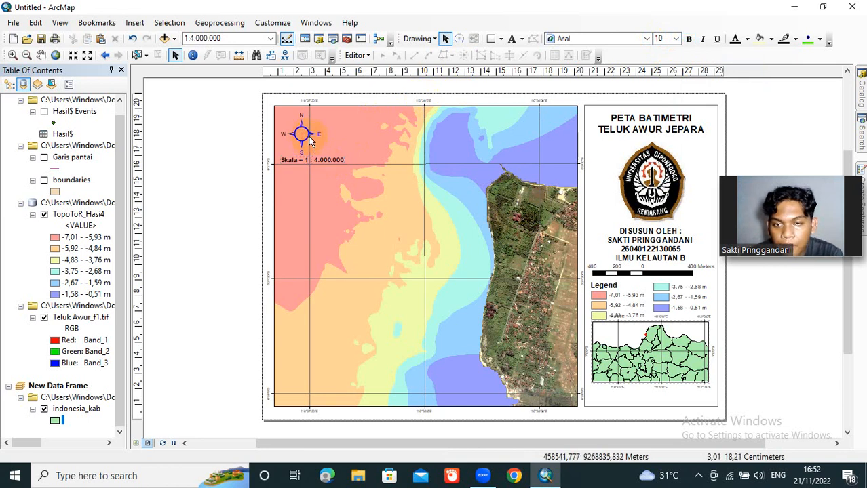
{"action": "left_click", "coordinate": [304, 138]}
{"action": "left_click_drag", "start_coordinate": [304, 136], "coordinate": [302, 134]}
{"action": "left_click", "coordinate": [213, 137]}
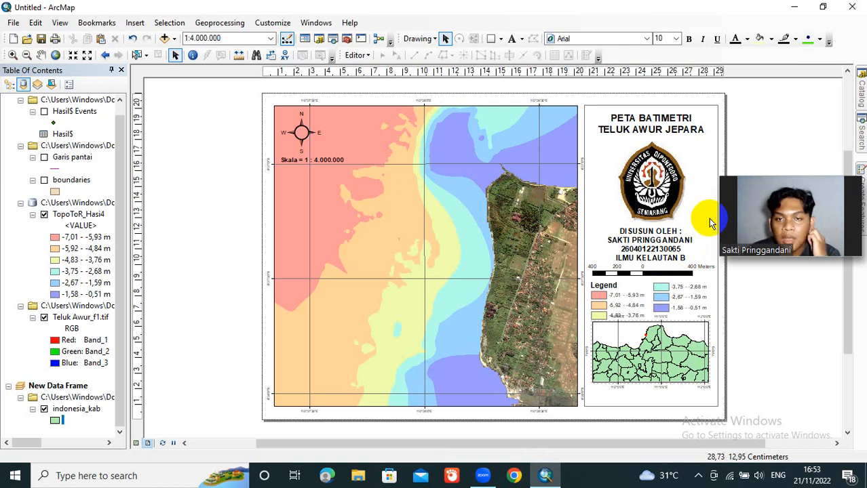
Step: Place a placeholder text label "hai" in the side panel just below the Java inset
{"action": "left_click", "coordinate": [512, 39]}
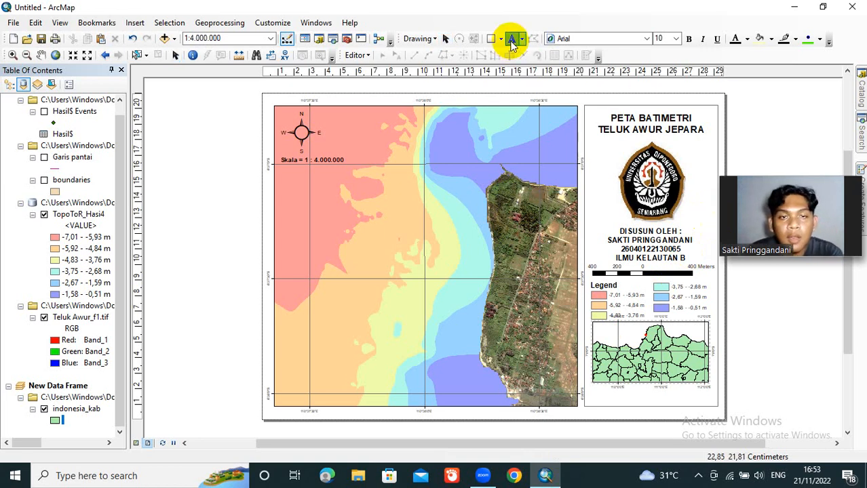
{"action": "left_click", "coordinate": [612, 396]}
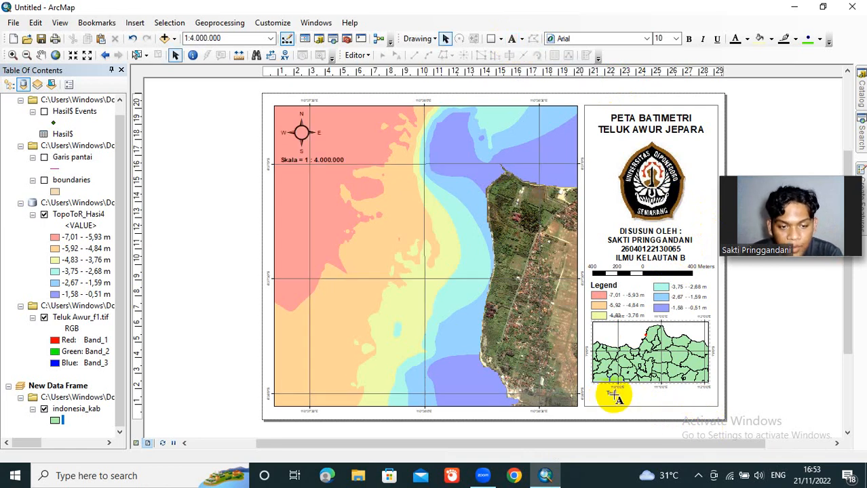
{"action": "type", "text": "hal"}
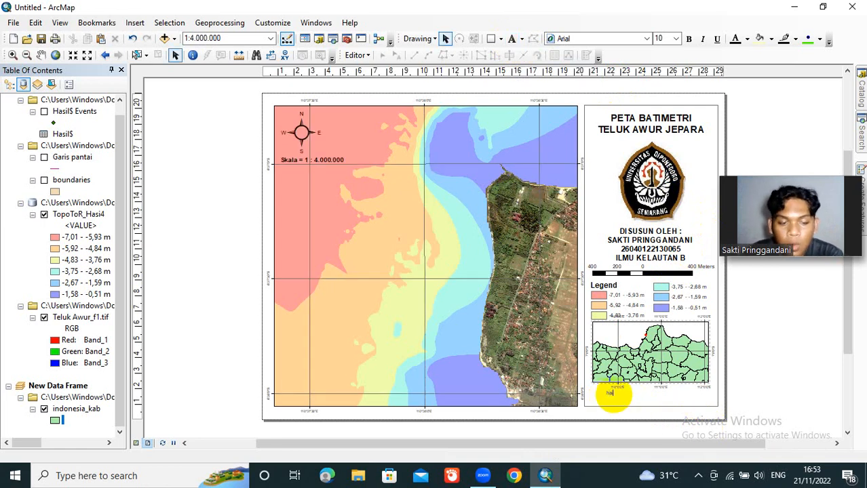
{"action": "left_click", "coordinate": [639, 397]}
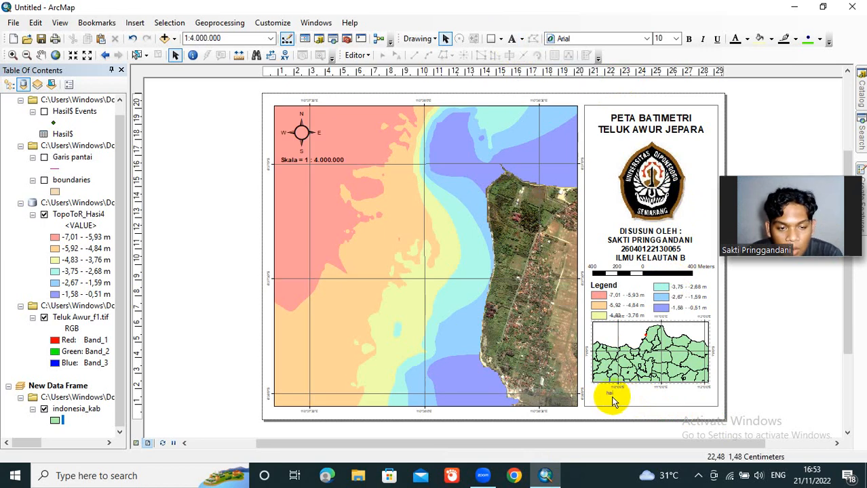
Step: Replace the placeholder text below the inset with the heading "Sumber peta :" and a second line "Citra Teluk Awur"
{"action": "double_click", "coordinate": [610, 395]}
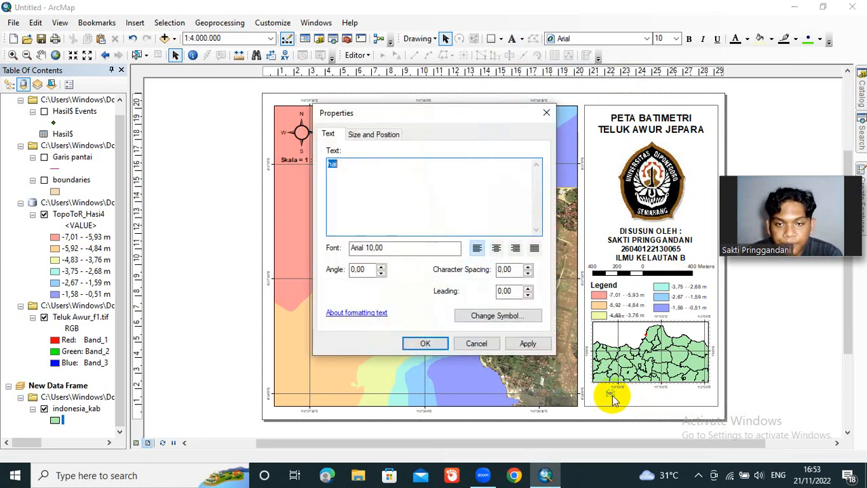
{"action": "type", "text": "Su"}
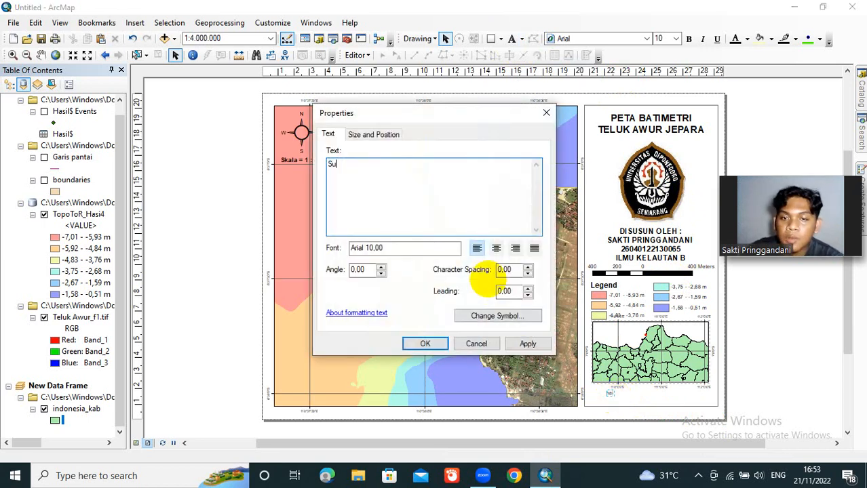
{"action": "type", "text": "mber "}
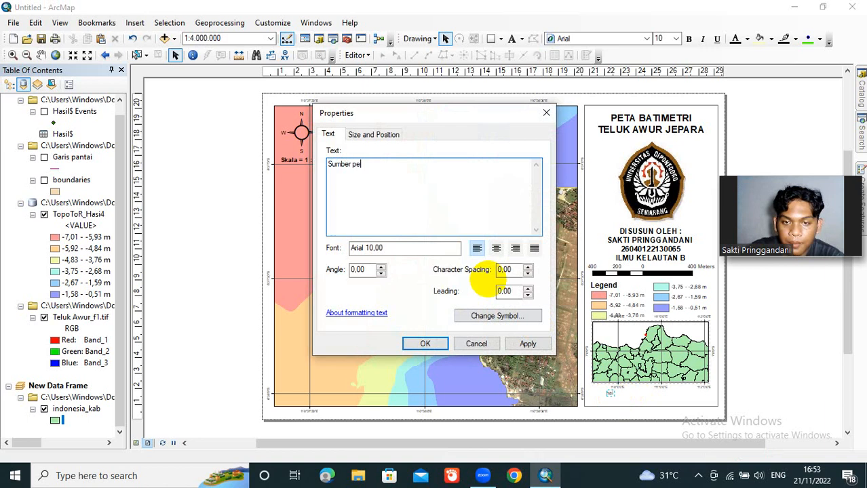
{"action": "type", "text": "peta :"}
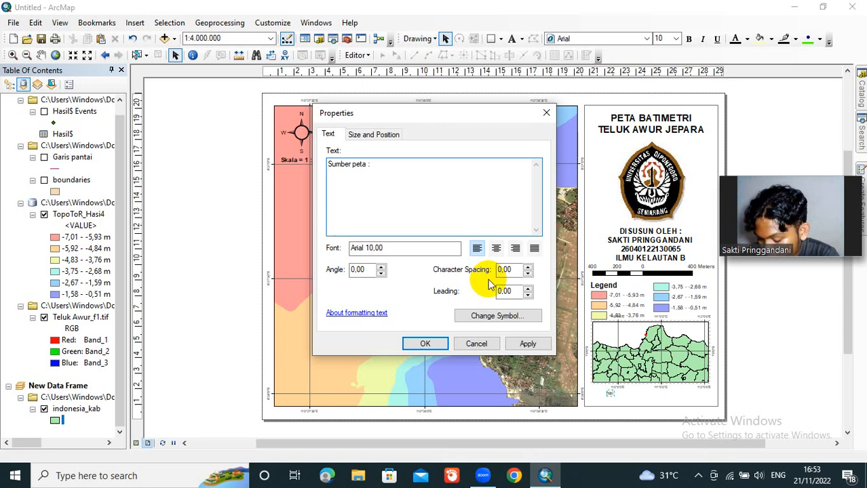
{"action": "type", "text": "Citra"}
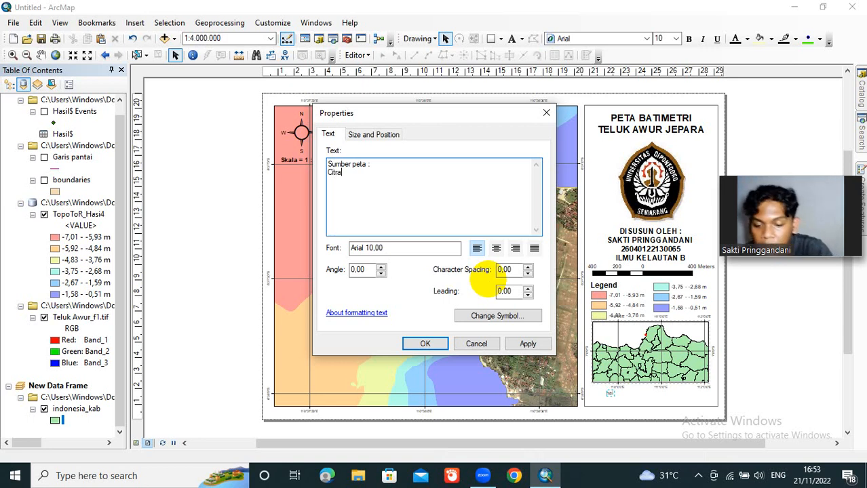
{"action": "type", "text": " Teluk"}
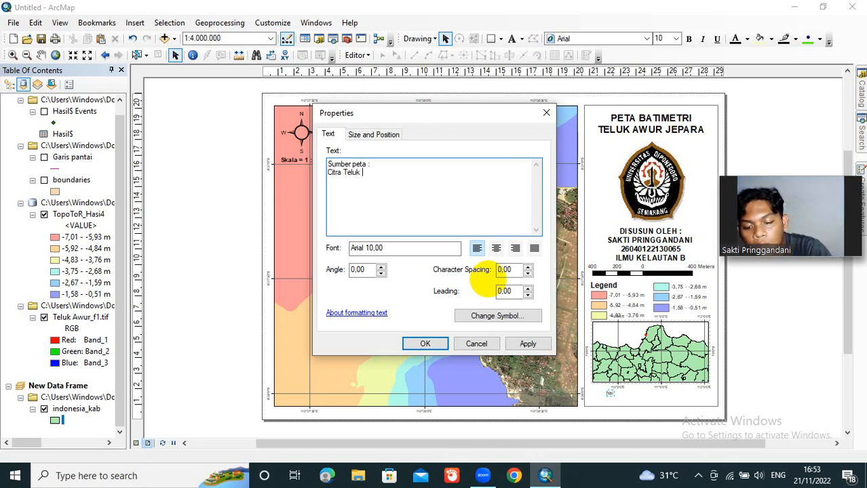
{"action": "type", "text": " Awur "}
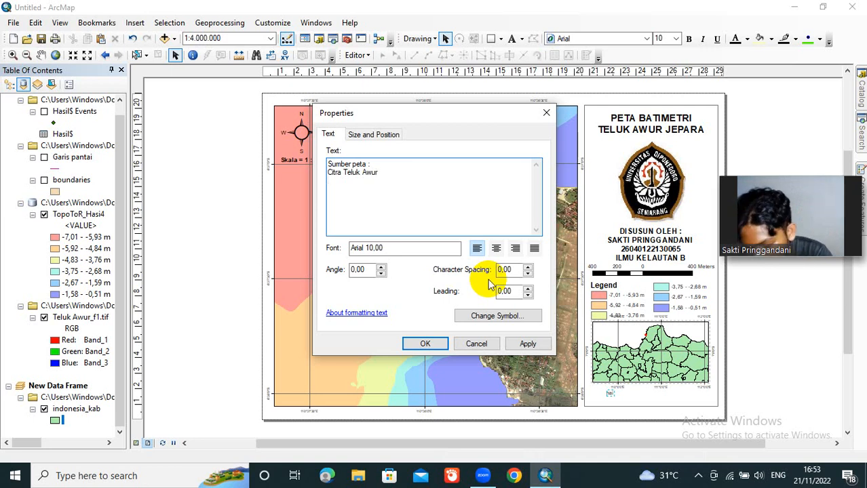
{"action": "type", "text": "Data B"}
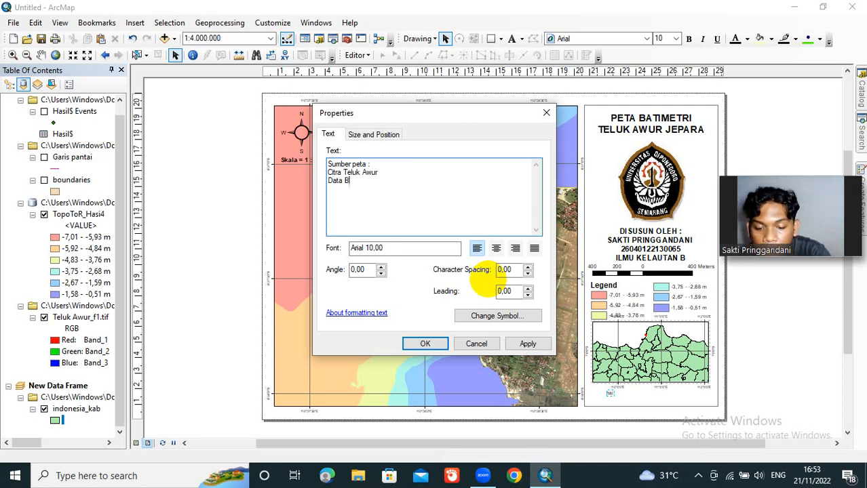
{"action": "type", "text": "atimetr"}
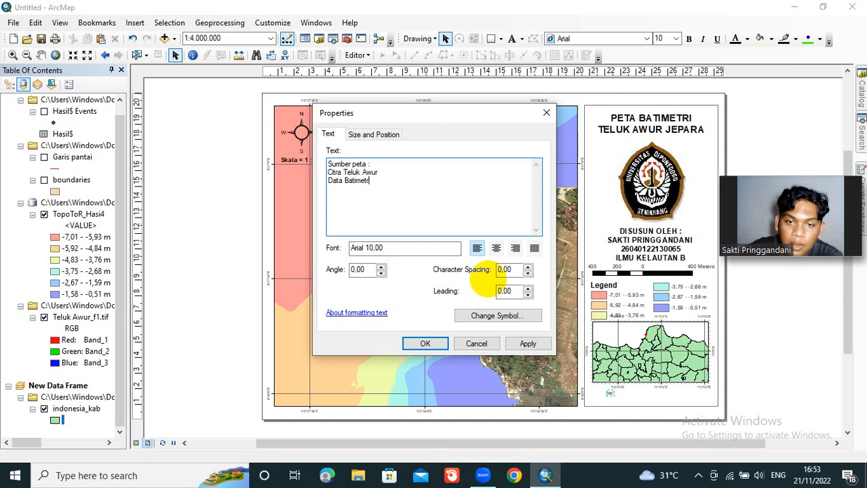
{"action": "type", "text": "i Tel"}
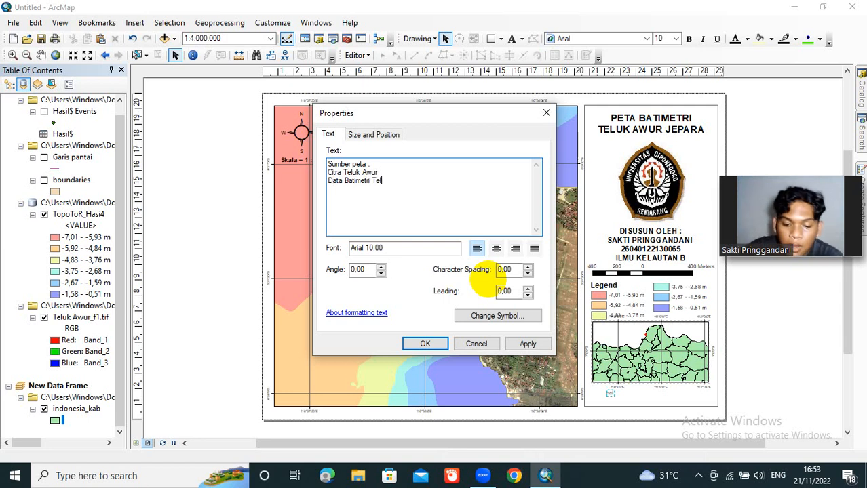
{"action": "type", "text": "uk Awu"}
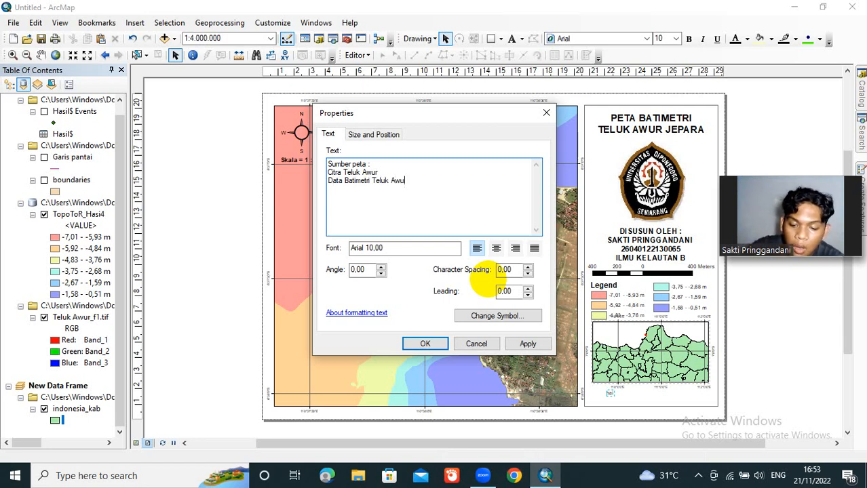
{"action": "type", "text": "r"}
Step: Add the lines "Data Batimetri Teluk Awur" and "SHP Indo Proviince" to the source note and apply the text
{"action": "key", "text": "Return"}
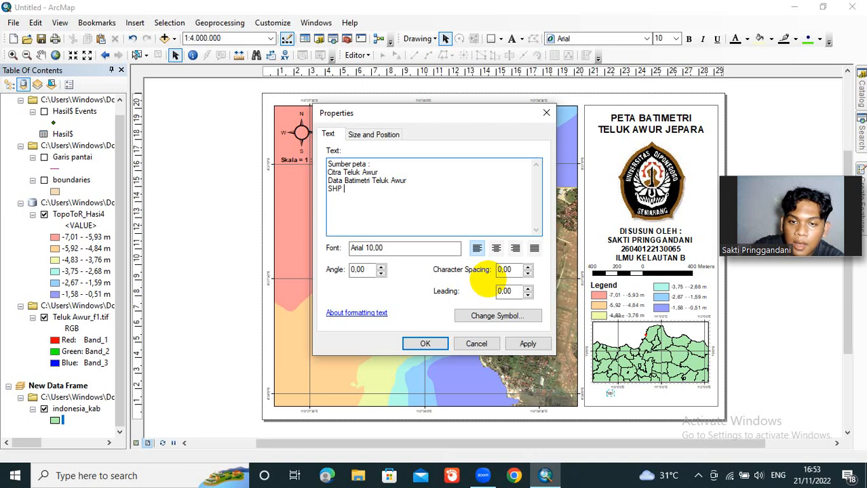
{"action": "type", "text": "SHP Indo P"}
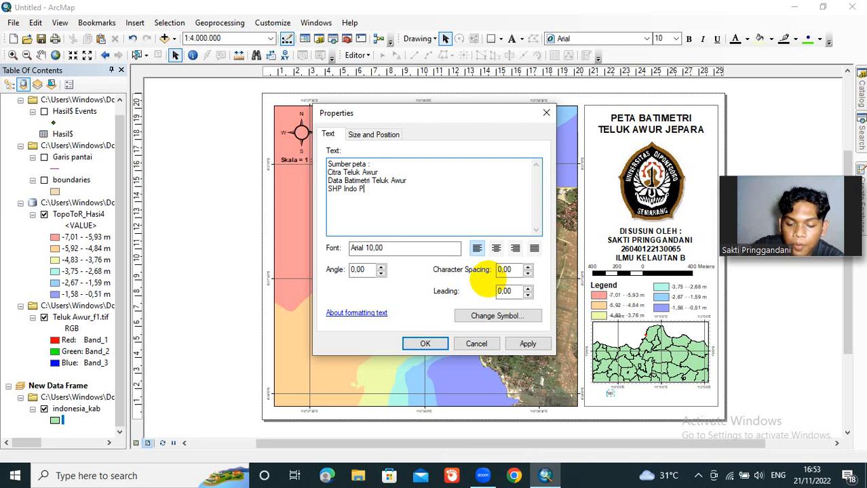
{"action": "type", "text": "roviince"}
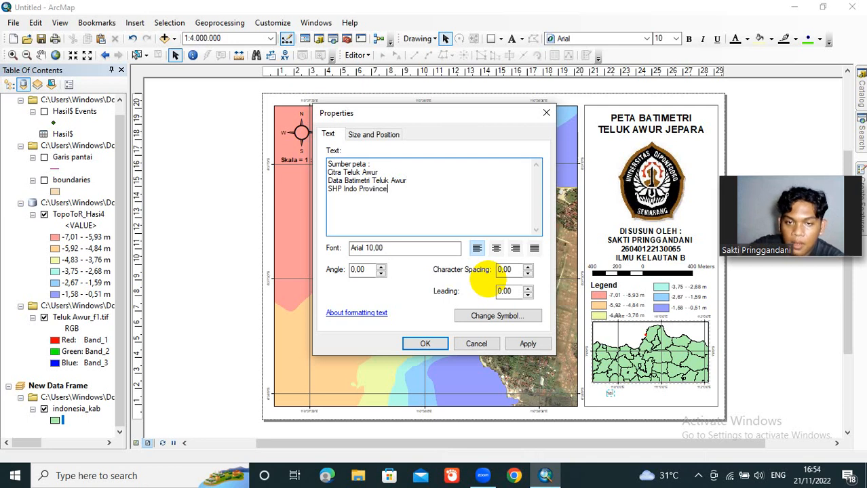
{"action": "left_click", "coordinate": [437, 344]}
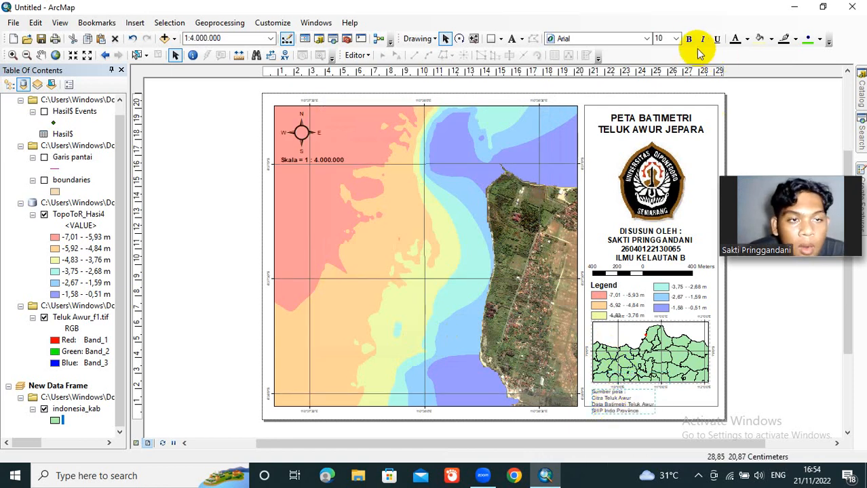
Step: Format the map source note below the Java inset as bold text at size 12
{"action": "left_click", "coordinate": [677, 40]}
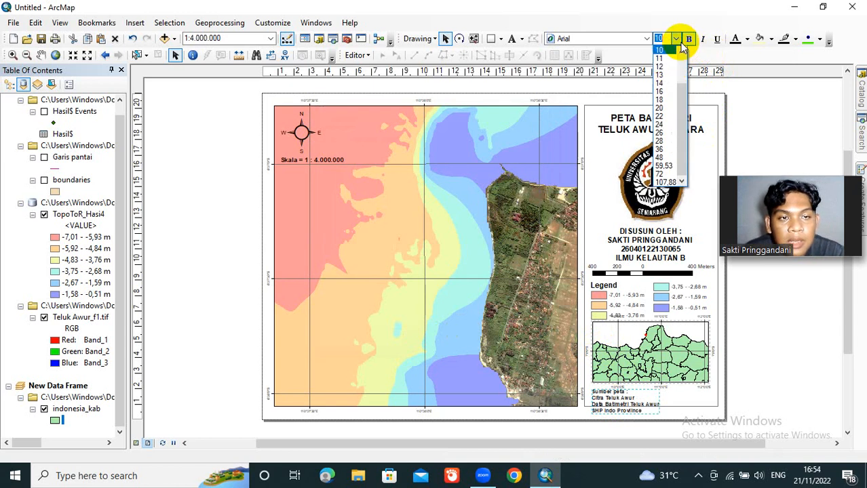
{"action": "left_click", "coordinate": [669, 68]}
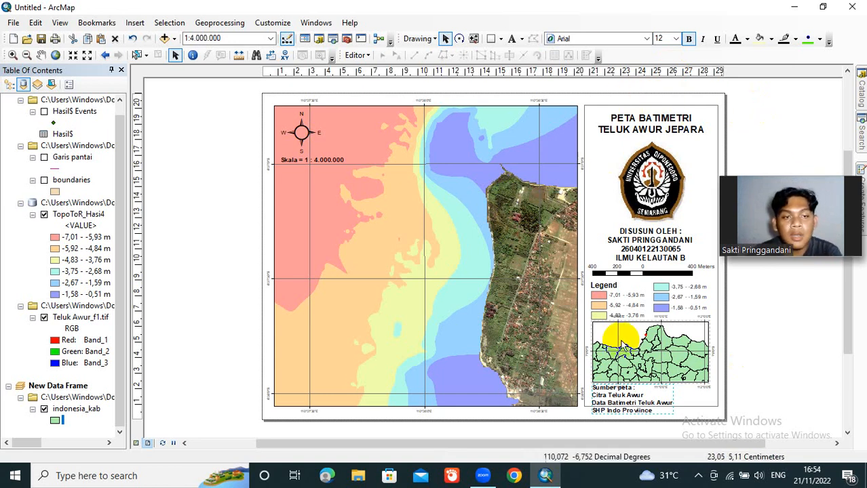
{"action": "left_click", "coordinate": [656, 132]}
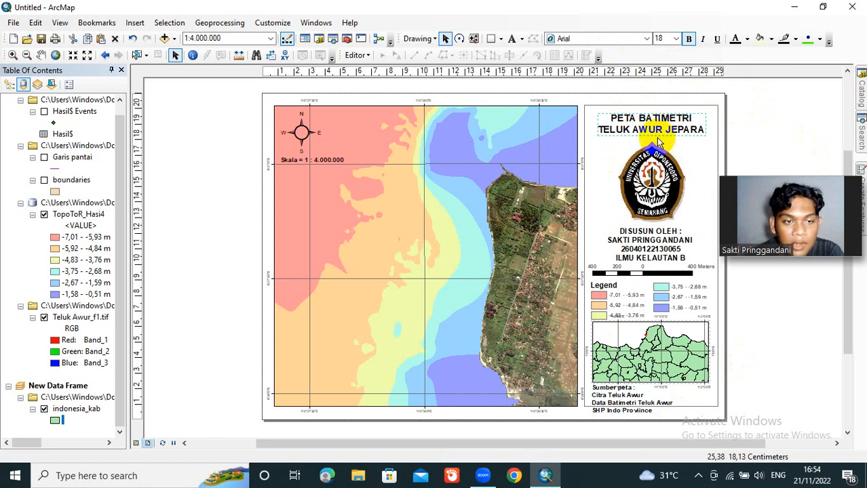
Step: Shrink the university logo in the side panel and recentre it beneath the map title
{"action": "double_click", "coordinate": [656, 177]}
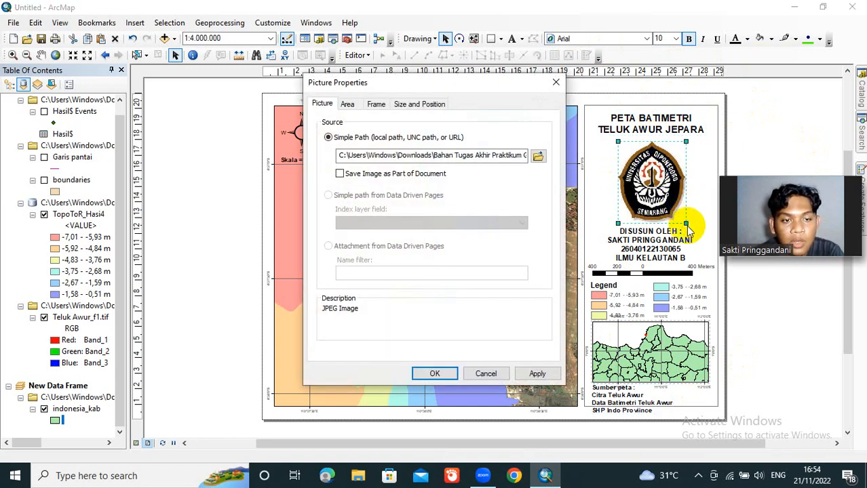
{"action": "left_click", "coordinate": [502, 375]}
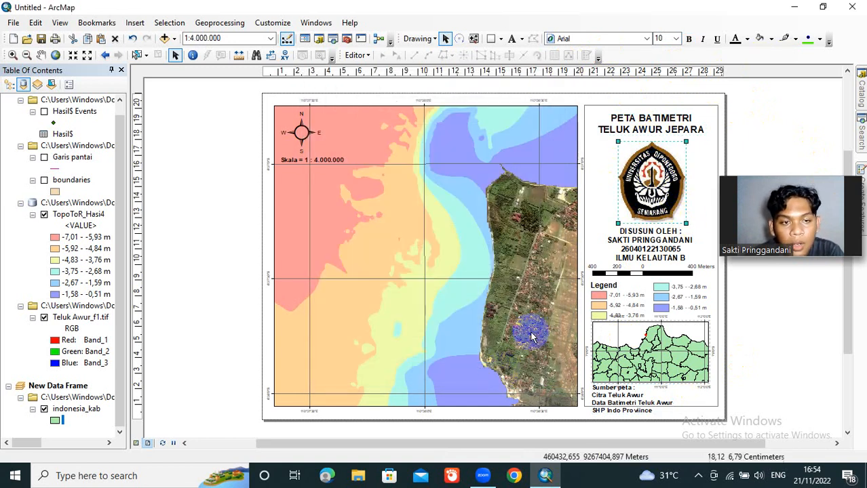
{"action": "left_click_drag", "start_coordinate": [686, 222], "coordinate": [674, 206]}
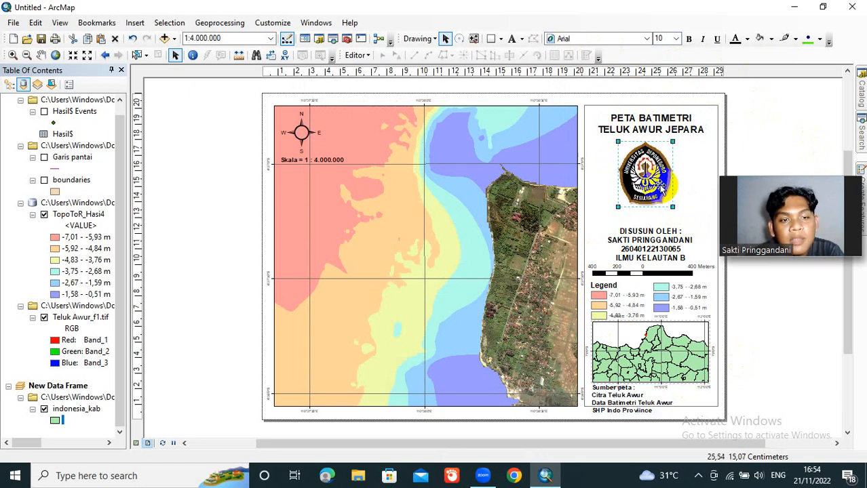
{"action": "left_click_drag", "start_coordinate": [650, 171], "coordinate": [650, 173]}
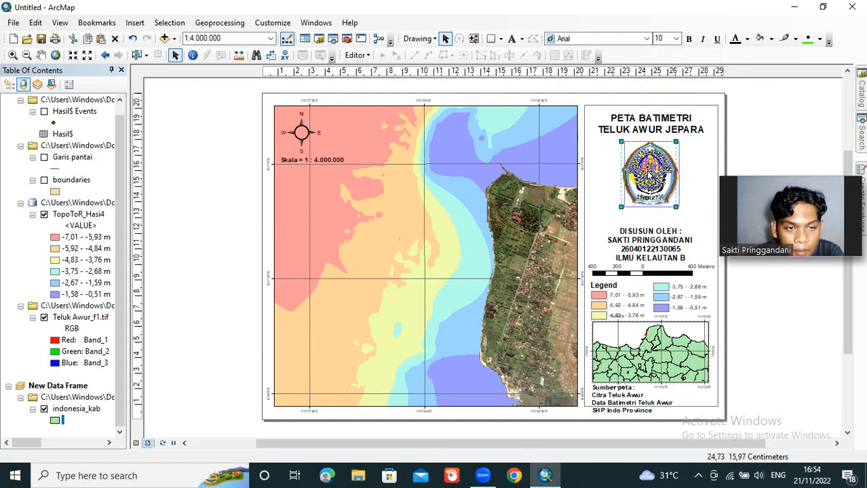
Step: Move the author text block up directly beneath the university logo and set its font size to 13
{"action": "left_click", "coordinate": [657, 234]}
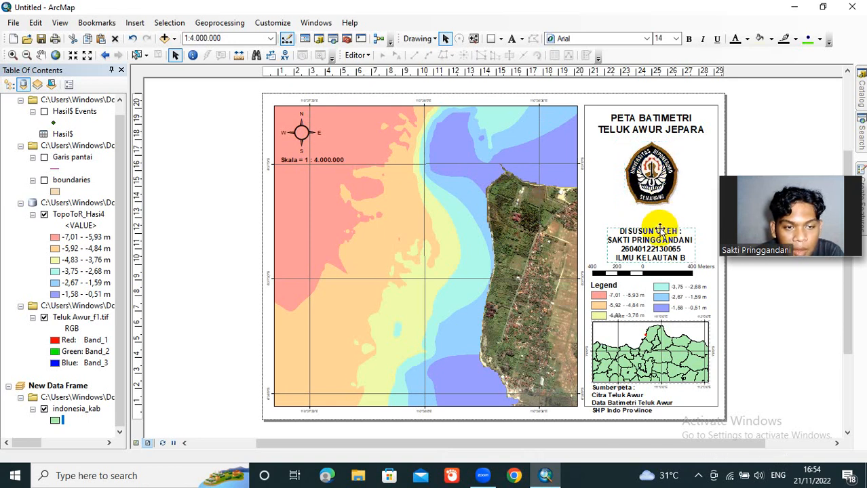
{"action": "left_click_drag", "start_coordinate": [661, 233], "coordinate": [660, 216]}
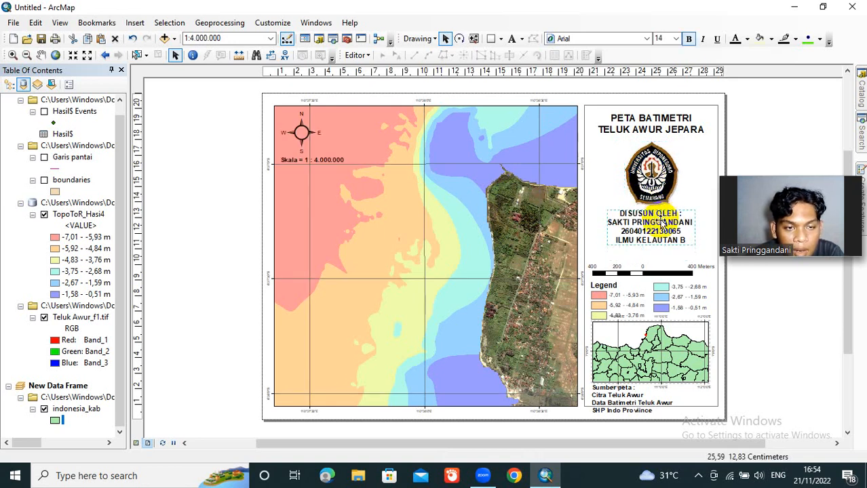
{"action": "double_click", "coordinate": [664, 38]}
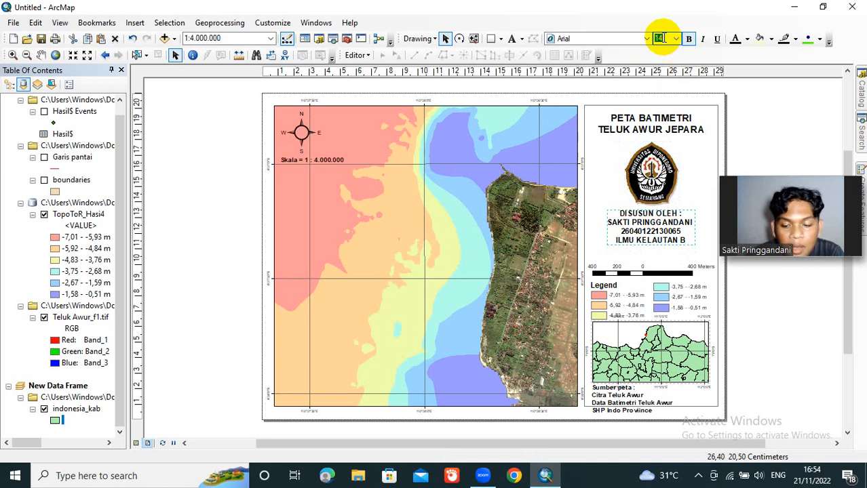
{"action": "type", "text": "13"}
{"action": "key", "text": "Return"}
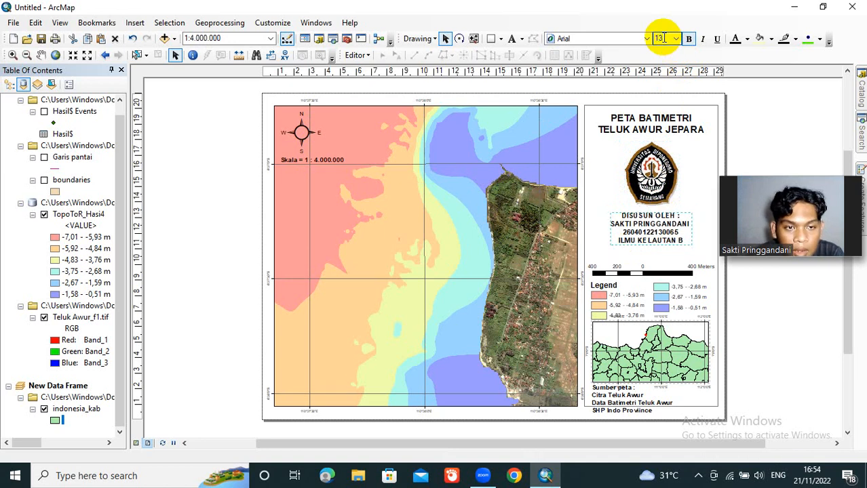
Step: Move the scale bar up beneath the author text and shift the legend heading and both legend columns up below it
{"action": "left_click", "coordinate": [648, 267]}
{"action": "left_click_drag", "start_coordinate": [647, 268], "coordinate": [646, 253]}
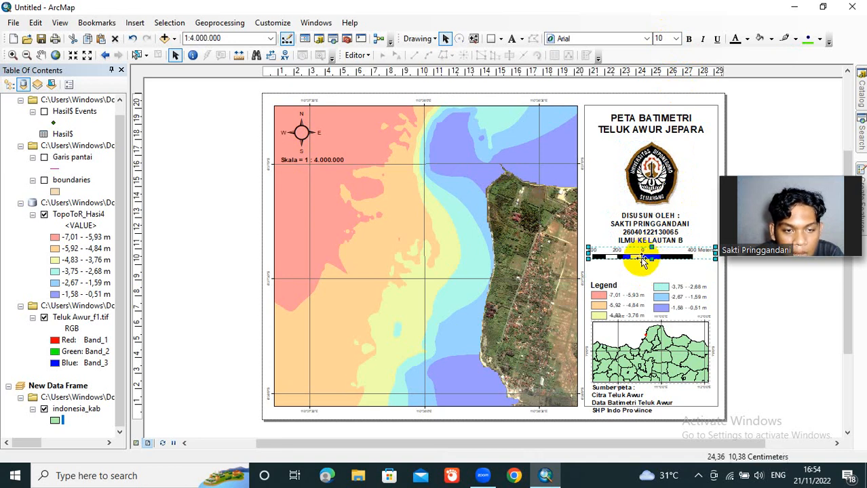
{"action": "left_click_drag", "start_coordinate": [613, 285], "coordinate": [658, 292]}
{"action": "left_click", "coordinate": [615, 294]}
{"action": "left_click", "coordinate": [658, 296]}
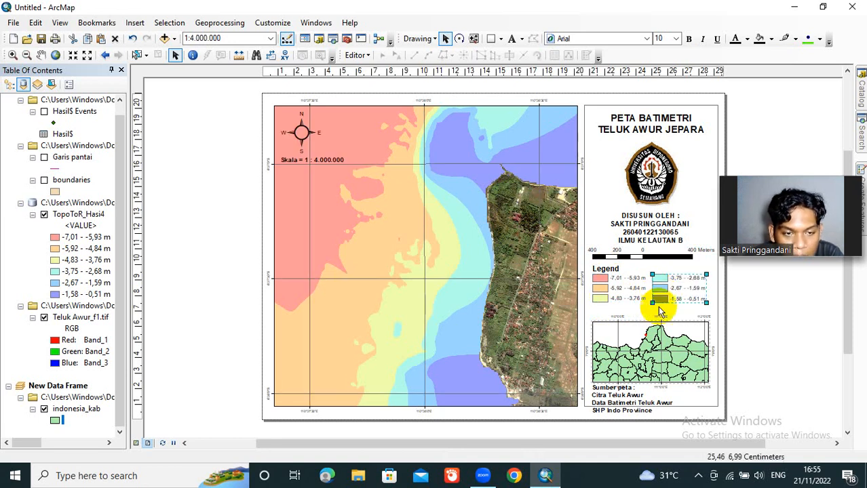
Step: Move the Java inset map up beneath the legend and raise the source note so it fits inside the side panel
{"action": "left_click", "coordinate": [664, 343]}
{"action": "left_click_drag", "start_coordinate": [664, 340], "coordinate": [665, 324]}
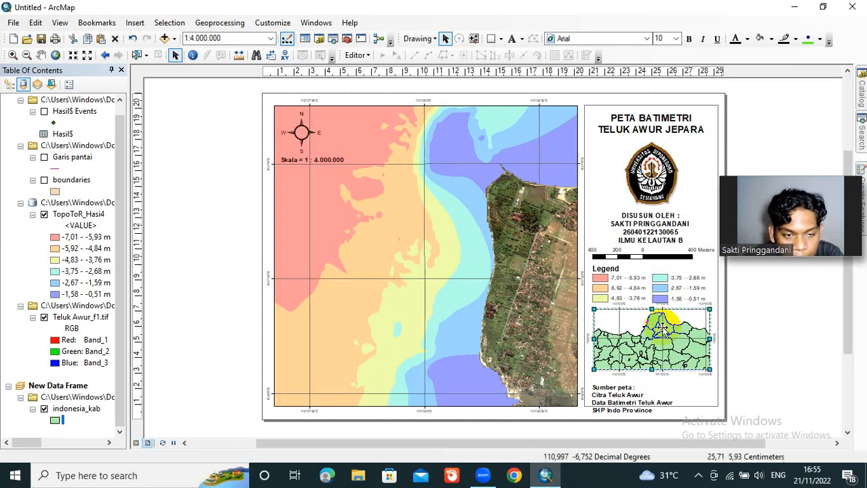
{"action": "left_click", "coordinate": [623, 396]}
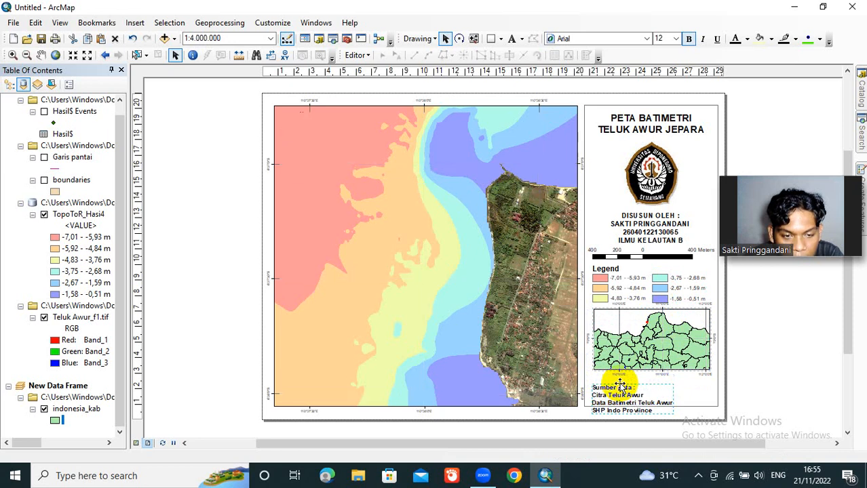
{"action": "left_click_drag", "start_coordinate": [619, 387], "coordinate": [619, 377]}
{"action": "left_click", "coordinate": [764, 396]}
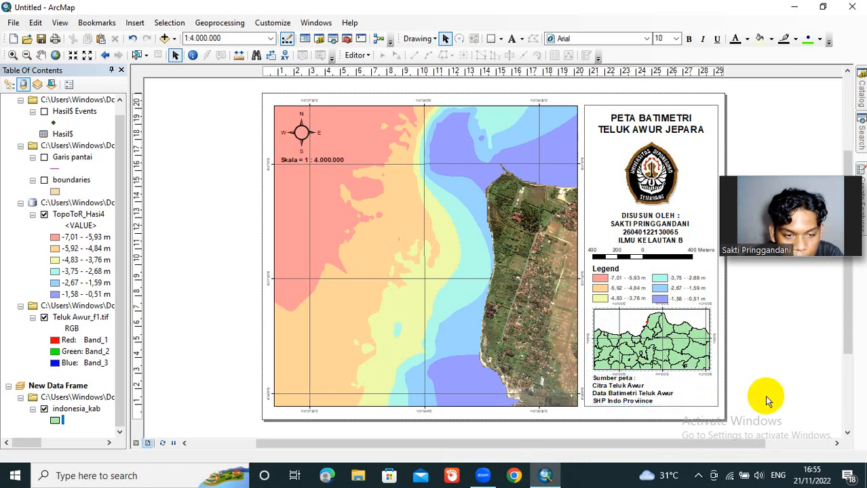
Step: Shrink the Java inset map slightly from its lower-right corner to leave more space within the side panel
{"action": "left_click", "coordinate": [703, 367]}
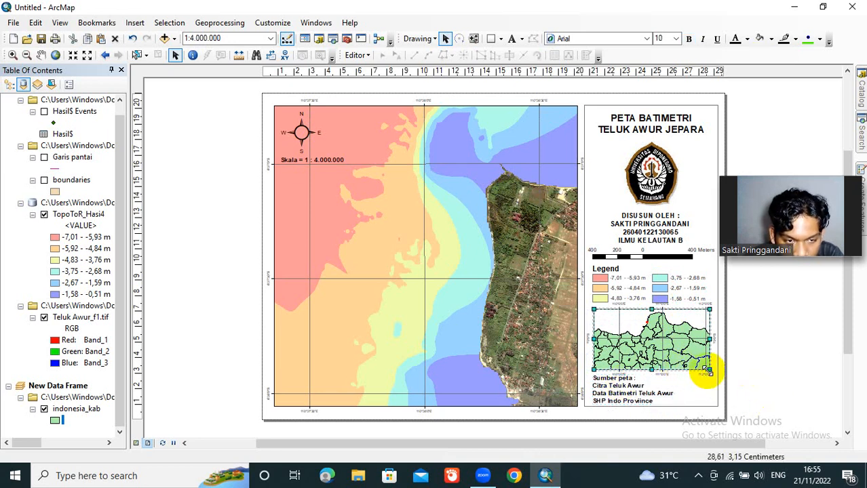
{"action": "left_click_drag", "start_coordinate": [706, 372], "coordinate": [707, 367]}
{"action": "left_click", "coordinate": [676, 348]}
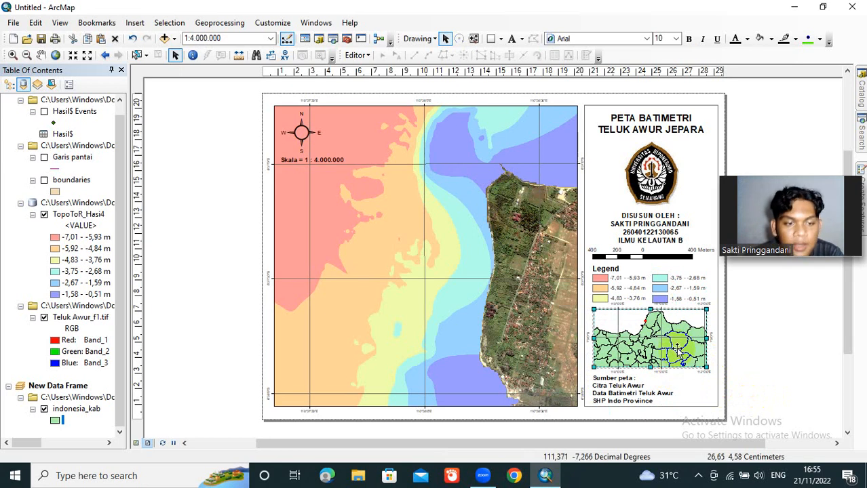
{"action": "left_click", "coordinate": [763, 354]}
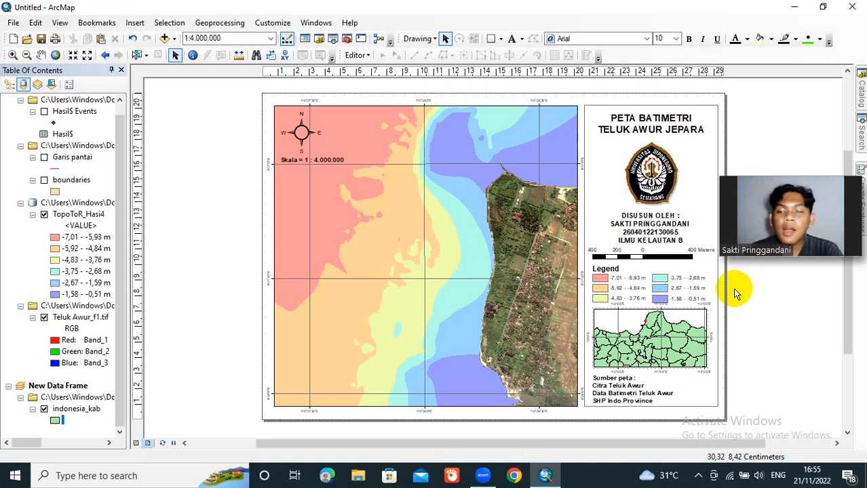
Step: Save the map document as "Peta Batimetri teluk awur" in the Bahan Tugas Akhir Praktikum Geologi Laut folder
{"action": "left_click", "coordinate": [15, 22]}
{"action": "left_click", "coordinate": [35, 22]}
{"action": "left_click", "coordinate": [35, 22]}
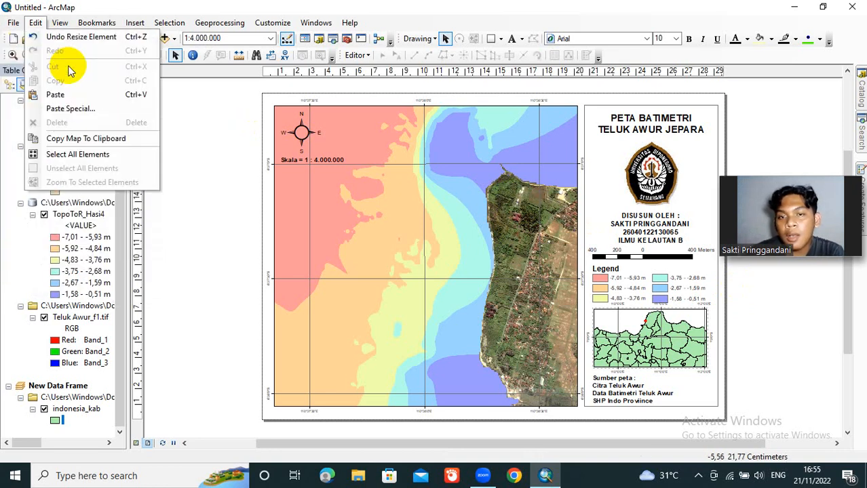
{"action": "mouse_move", "coordinate": [15, 22]}
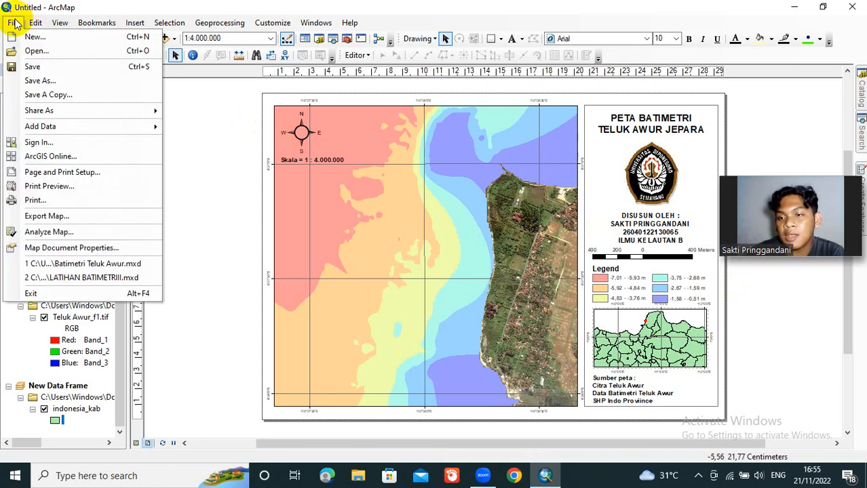
{"action": "left_click", "coordinate": [52, 71]}
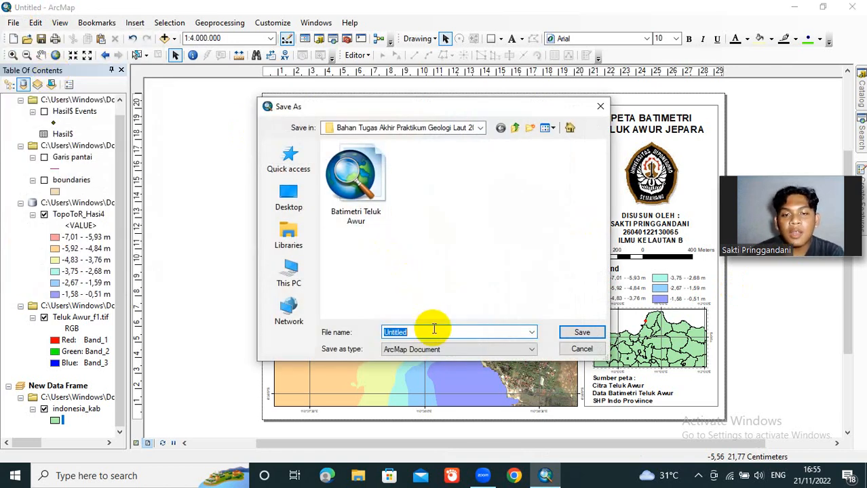
{"action": "type", "text": "Peta Ba"}
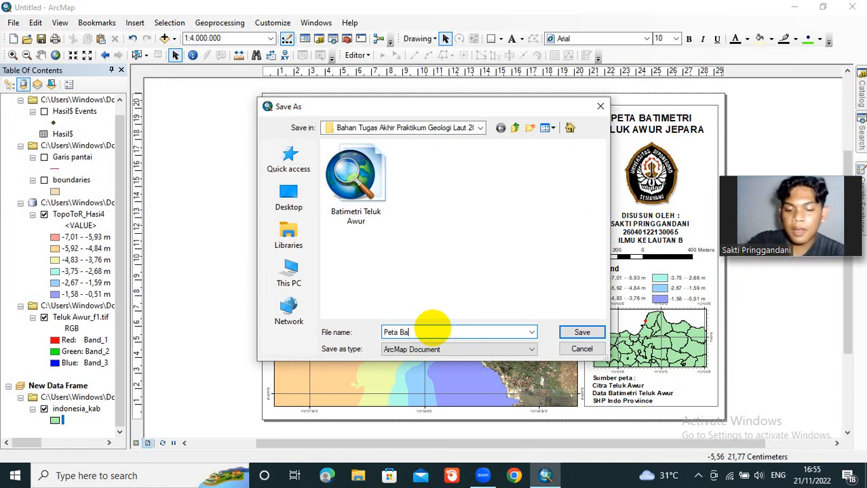
{"action": "type", "text": "timetri tel"}
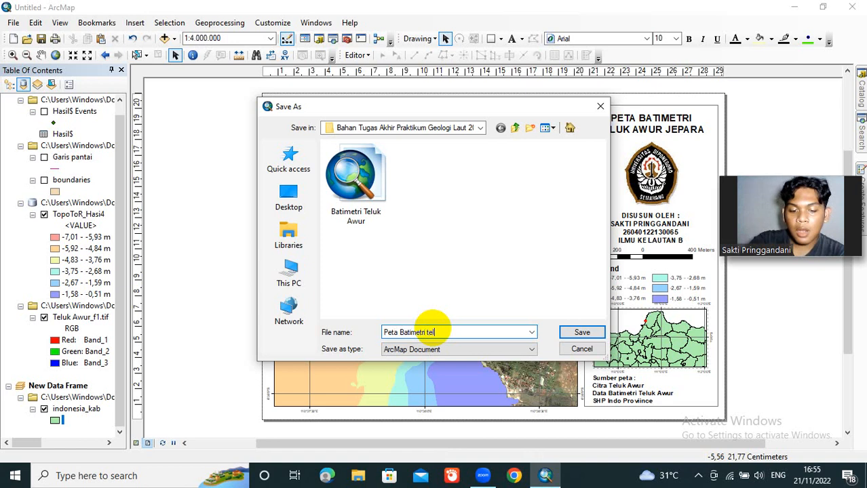
{"action": "type", "text": "uk awur"}
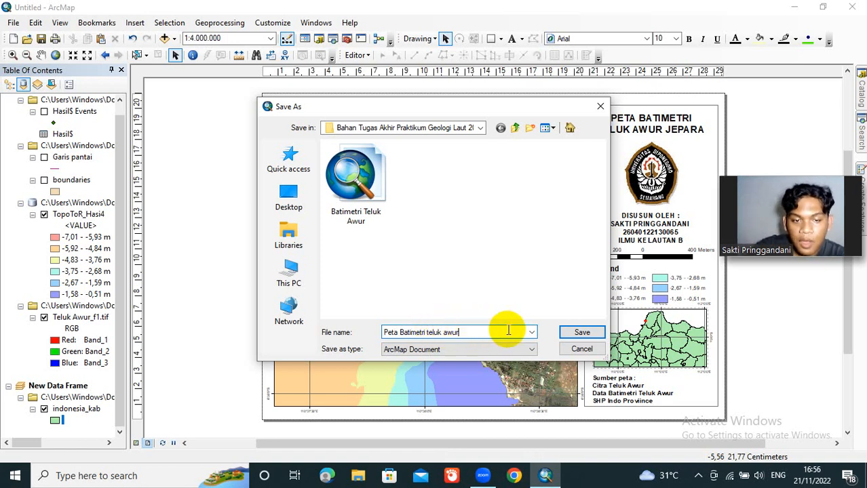
{"action": "left_click", "coordinate": [563, 334]}
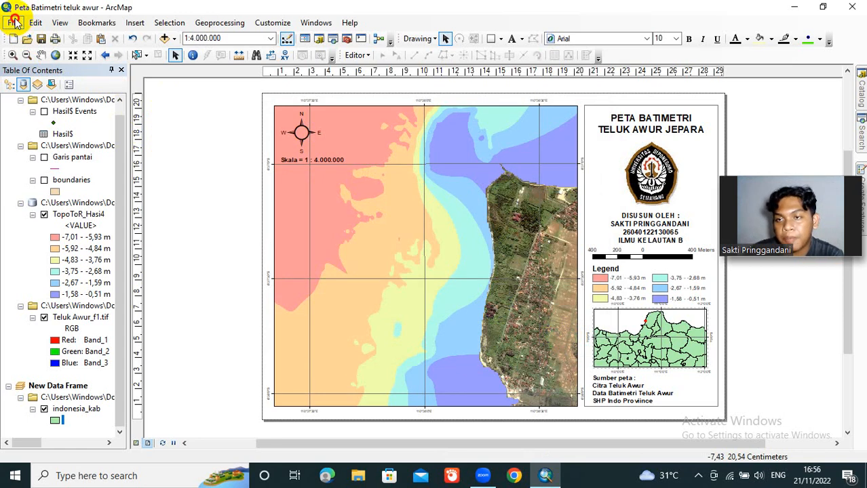
Step: Export the layout as a 96 dpi JPEG named "Peta Batimetri teluk awur" and minimize the map window
{"action": "left_click", "coordinate": [14, 24]}
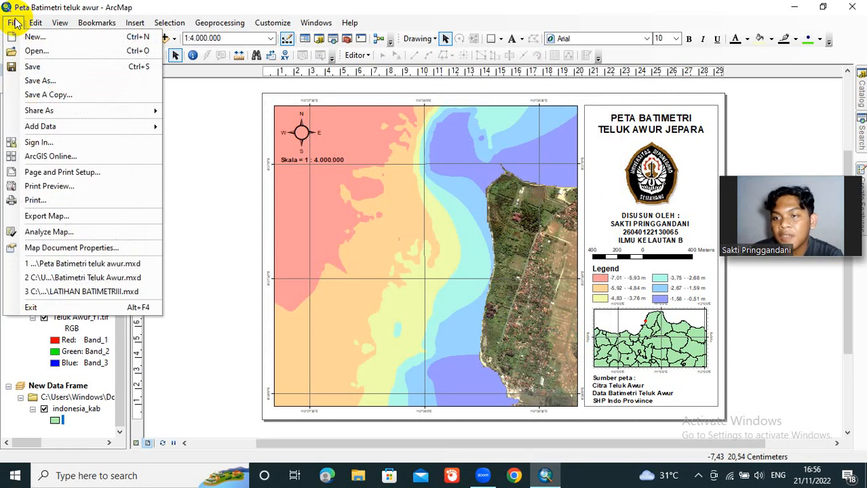
{"action": "left_click", "coordinate": [95, 215]}
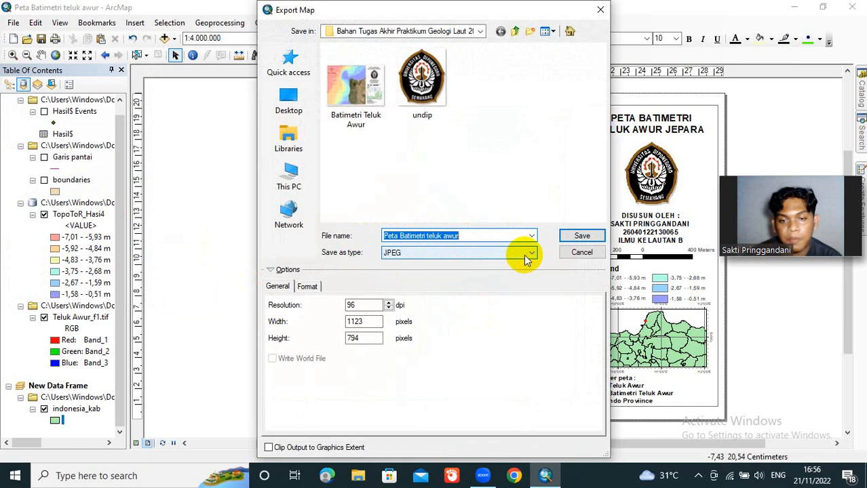
{"action": "left_click", "coordinate": [573, 236]}
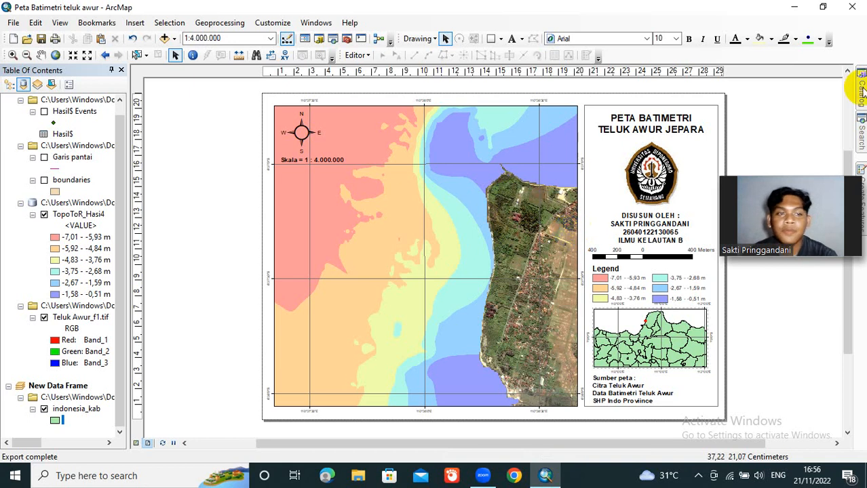
{"action": "left_click", "coordinate": [790, 9]}
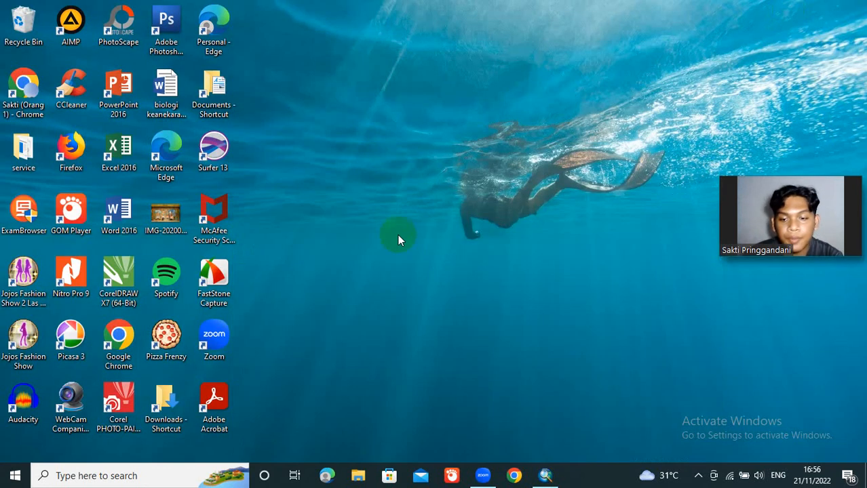